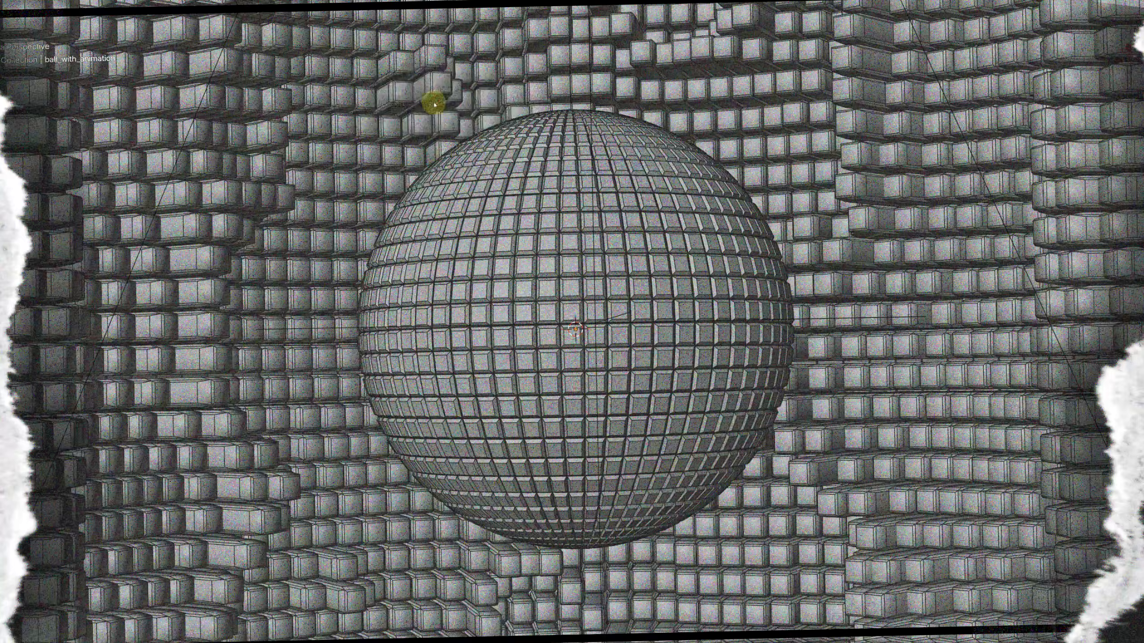
# Examine the finished disco ball and curved block wall in rendered and solid shading, and toggle local view for the wall.
pyautogui.press('z')
pyautogui.click(528, 103)
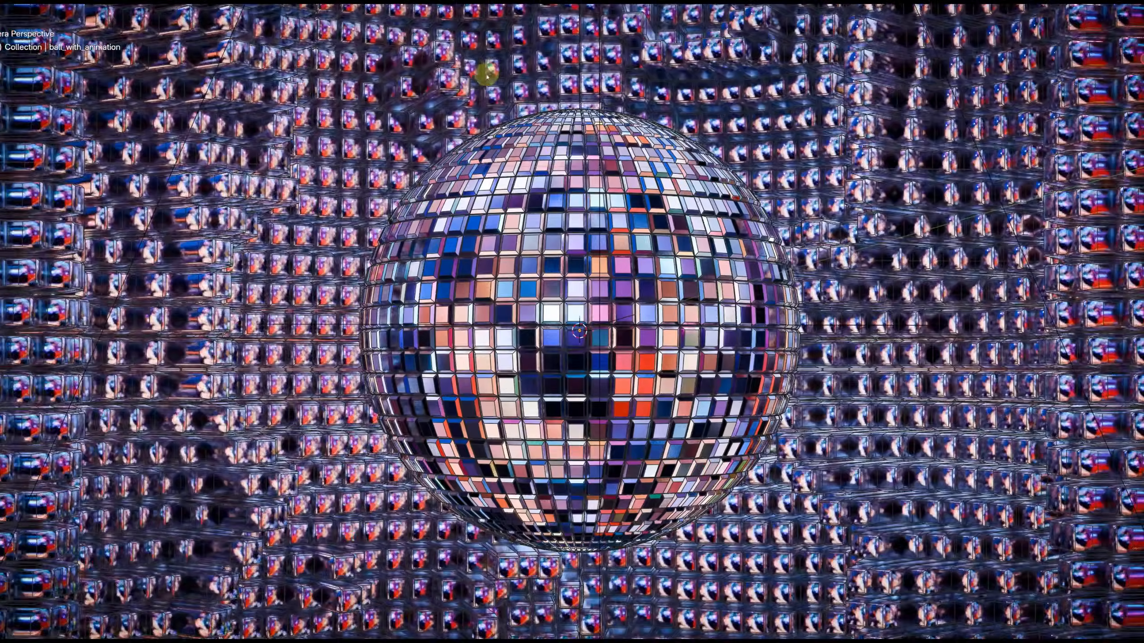
pyautogui.scroll(-5, 557, 193)
pyautogui.moveTo(632, 202)
pyautogui.mouseDown(button='middle')
pyautogui.moveTo(623, 289)
pyautogui.moveTo(591, 335)
pyautogui.mouseUp(button='middle')
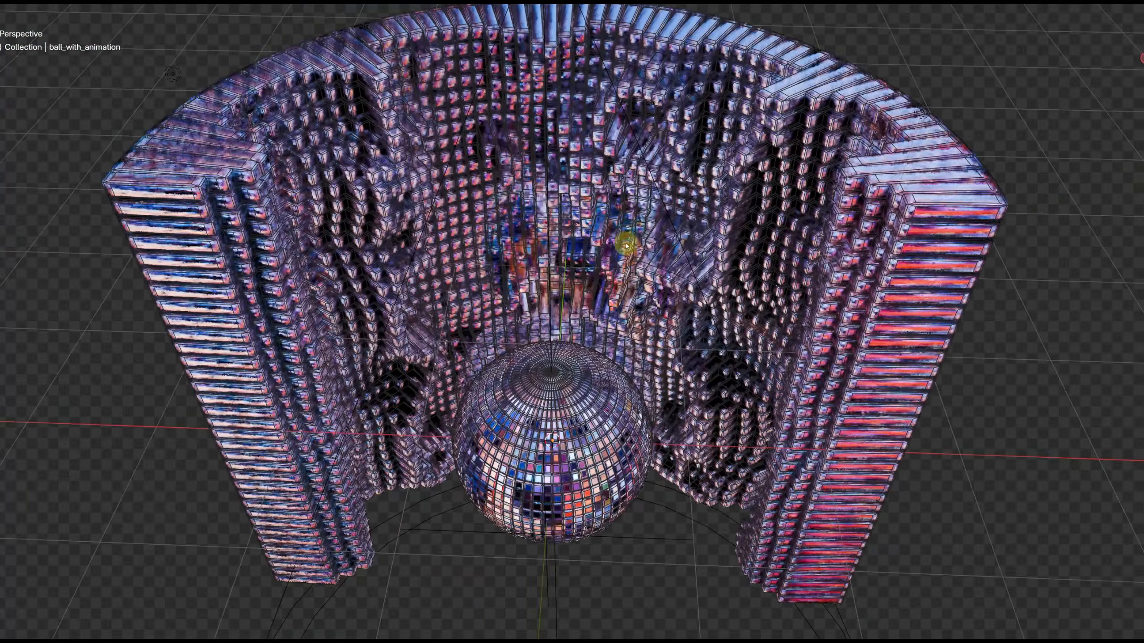
pyautogui.press('z')
pyautogui.click(723, 289)
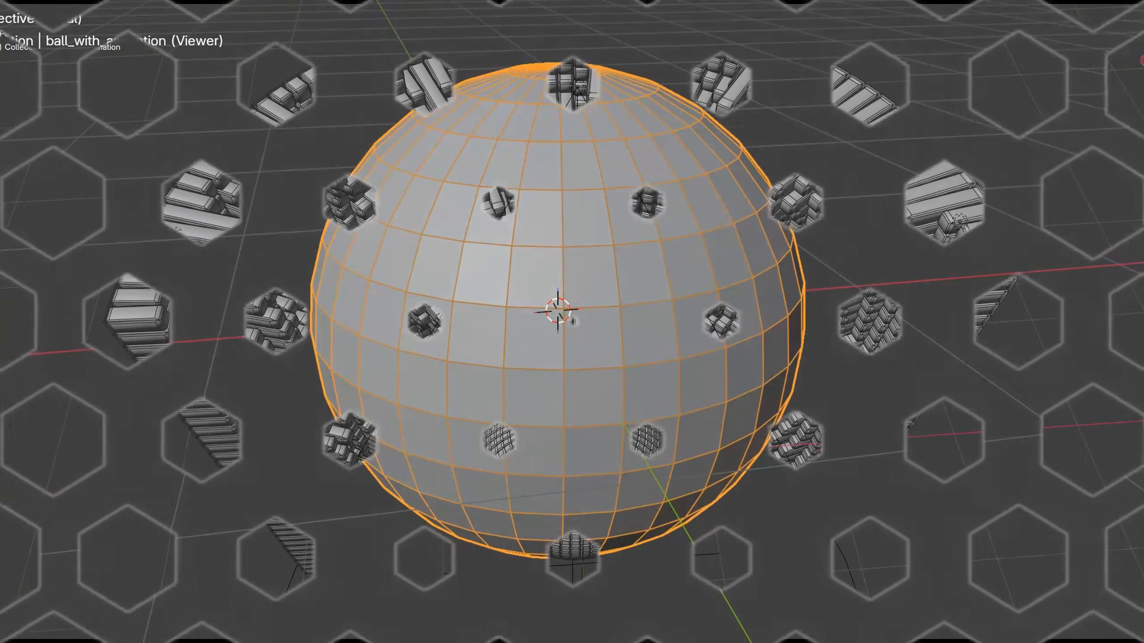
pyautogui.moveTo(959, 547)
pyautogui.mouseDown(button='middle')
pyautogui.moveTo(865, 567)
pyautogui.moveTo(980, 571)
pyautogui.moveTo(963, 569)
pyautogui.mouseUp(button='middle')
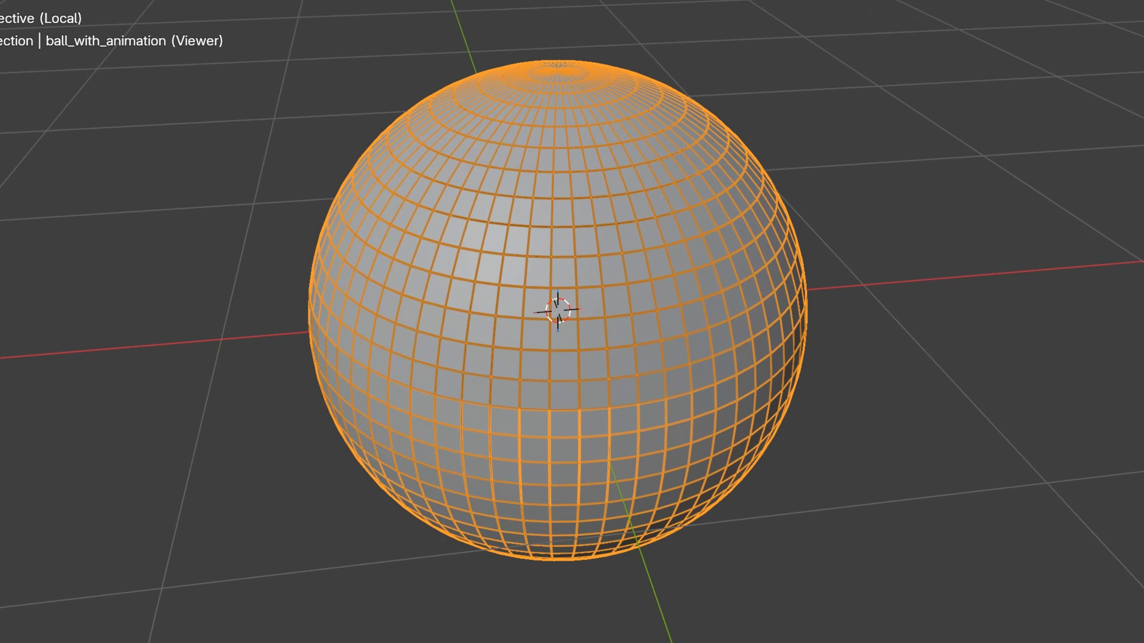
pyautogui.moveTo(738, 476); pyautogui.dragTo(513, 477, button='middle')
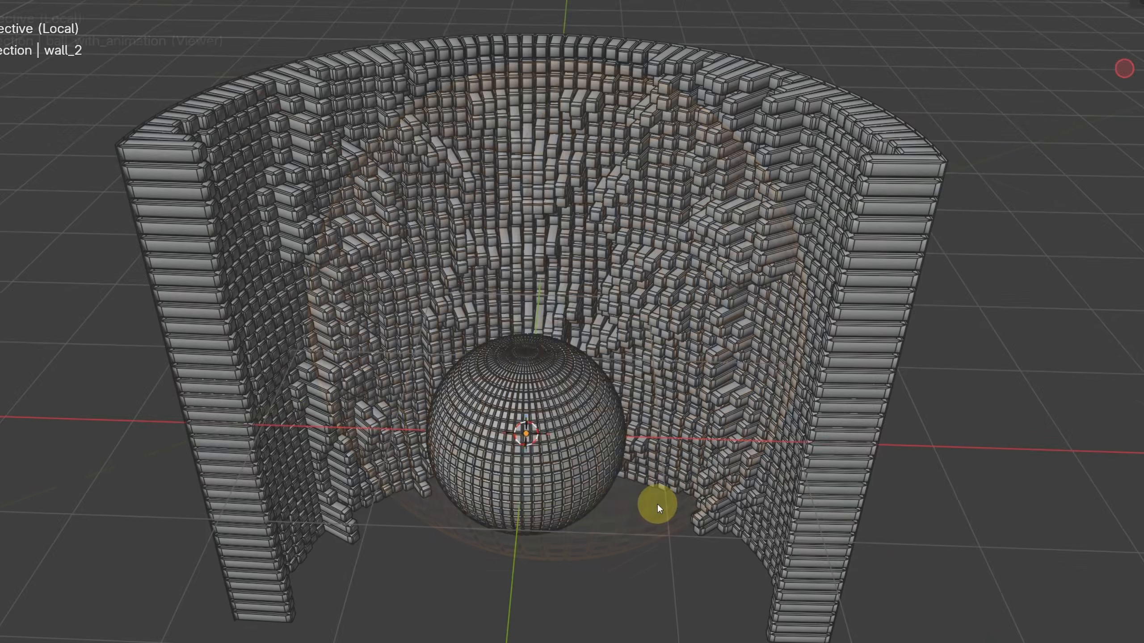
pyautogui.click(690, 341)
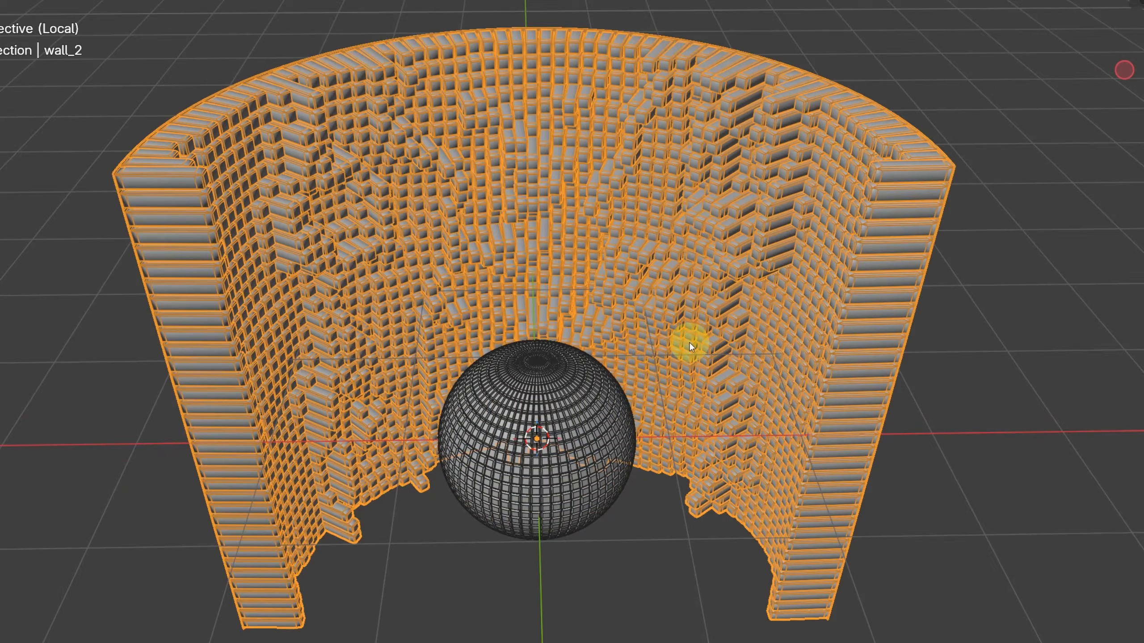
pyautogui.press('KP_Divide')
pyautogui.moveTo(901, 357); pyautogui.dragTo(770, 245, button='middle')
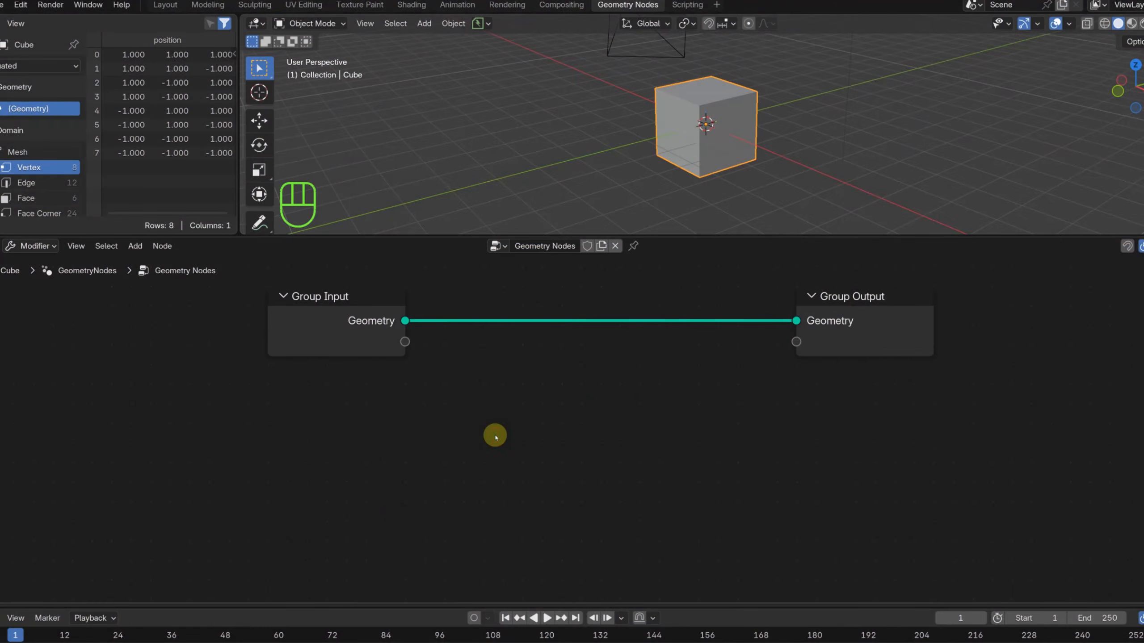
# Add a UV Sphere node with a 0.75 m radius and feed its mesh into the Group Output.
pyautogui.hotkey('shift', 'a')
pyautogui.moveTo(495, 435)
pyautogui.write('uvs')
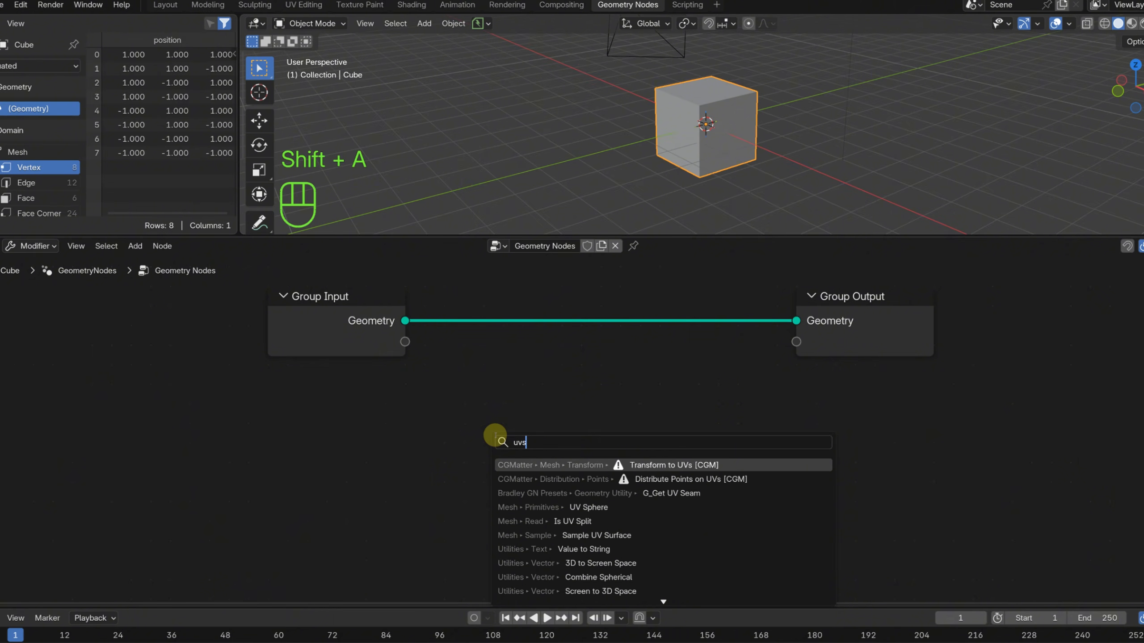
pyautogui.click(540, 506)
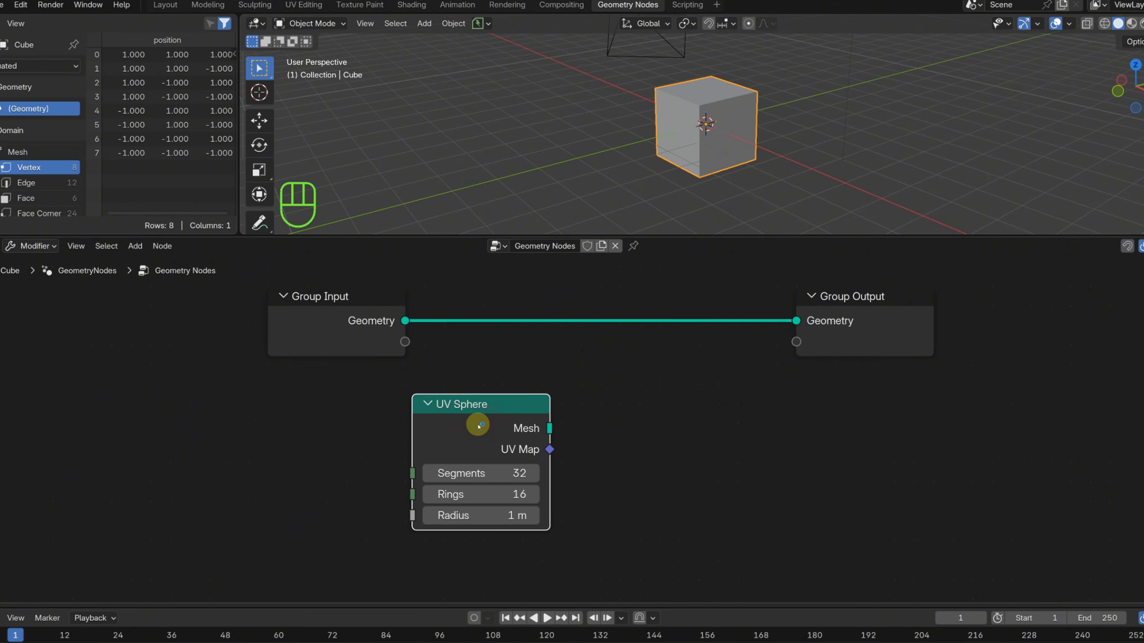
pyautogui.click(508, 413)
pyautogui.moveTo(508, 413); pyautogui.dragTo(794, 322)
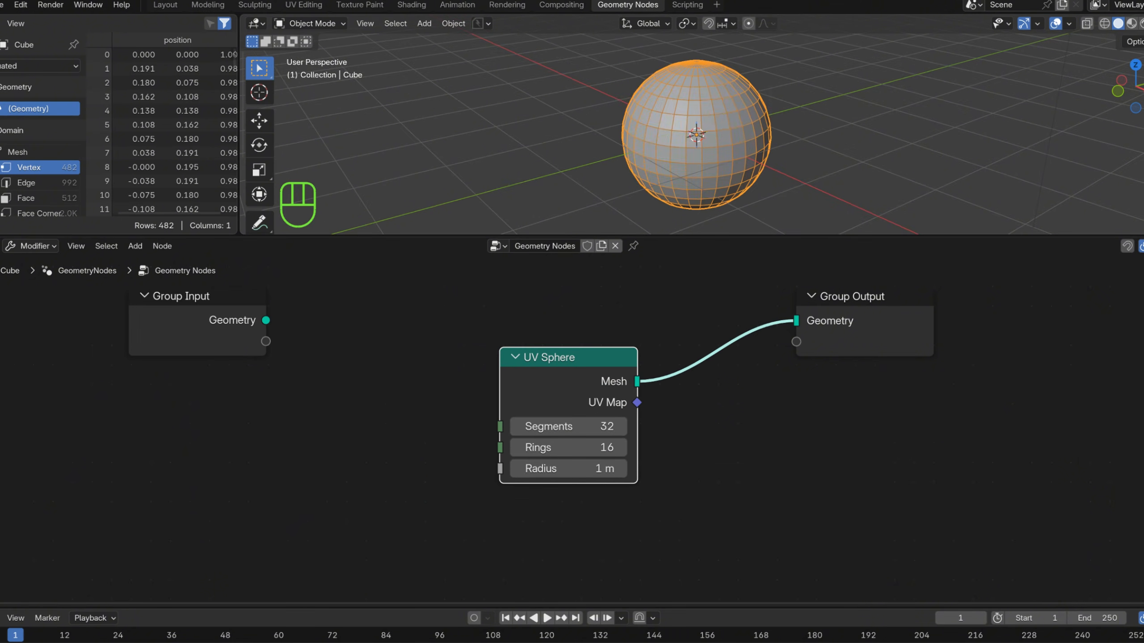
pyautogui.click(563, 470)
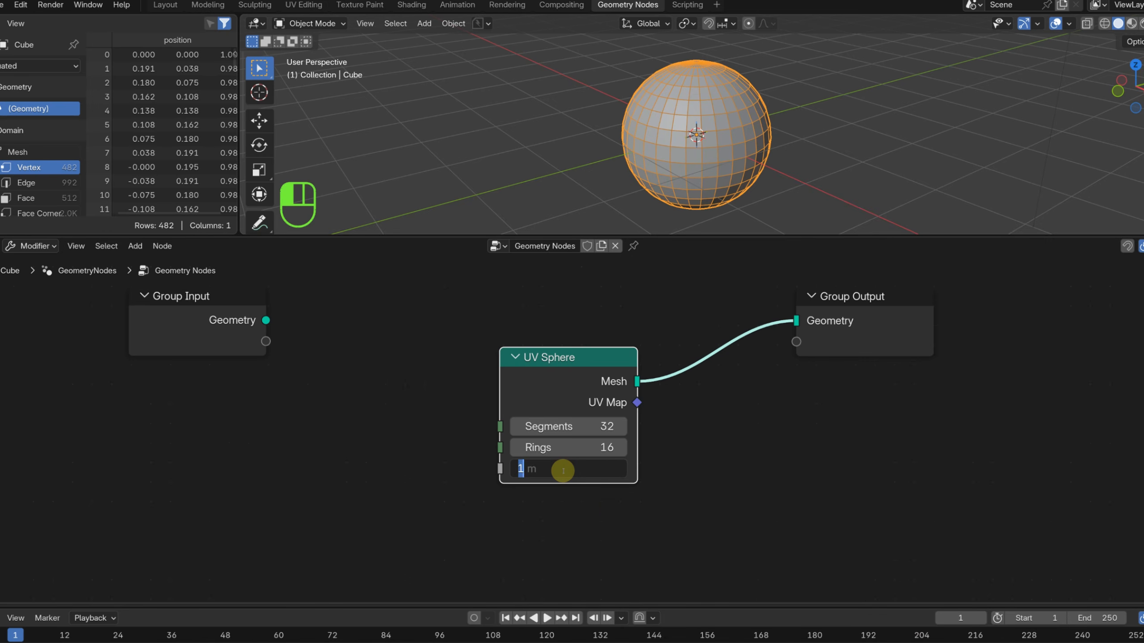
pyautogui.press('Return')
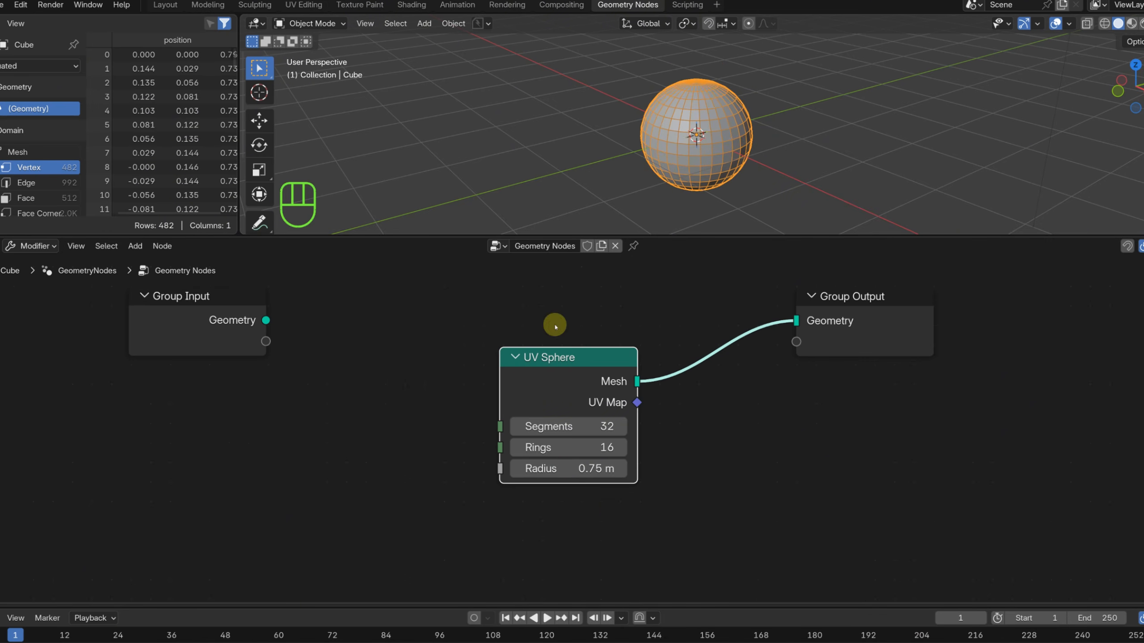
# Insert a Subdivision Surface node between the UV Sphere and the Group Output.
pyautogui.moveTo(525, 367); pyautogui.dragTo(362, 343)
pyautogui.moveTo(474, 357); pyautogui.dragTo(602, 375)
pyautogui.write('sub')
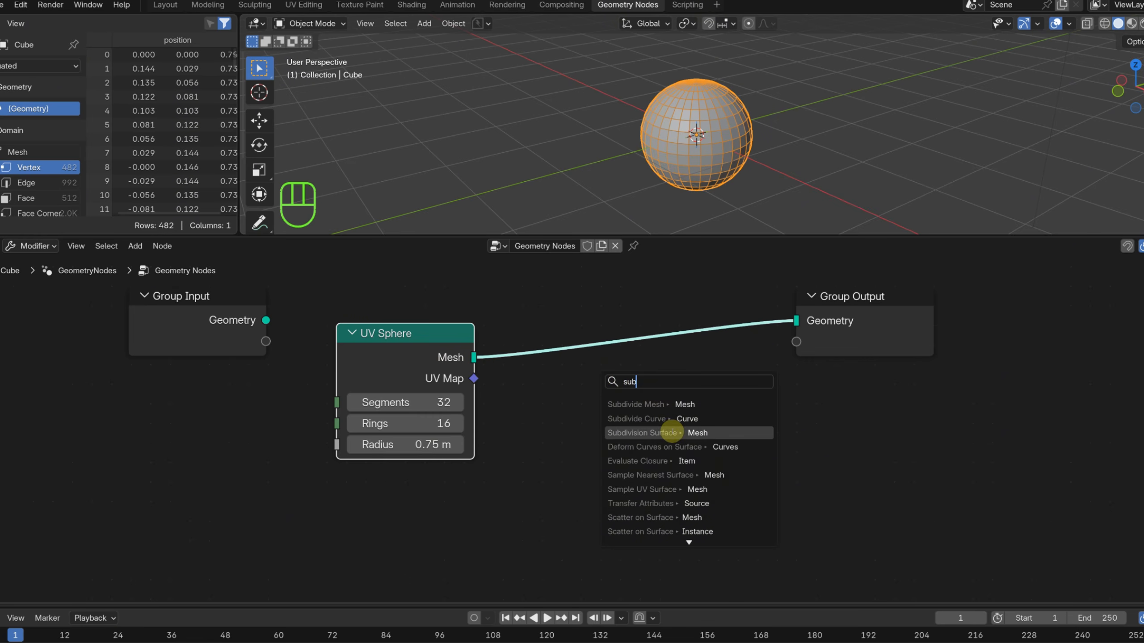
pyautogui.click(669, 433)
pyautogui.click(630, 381)
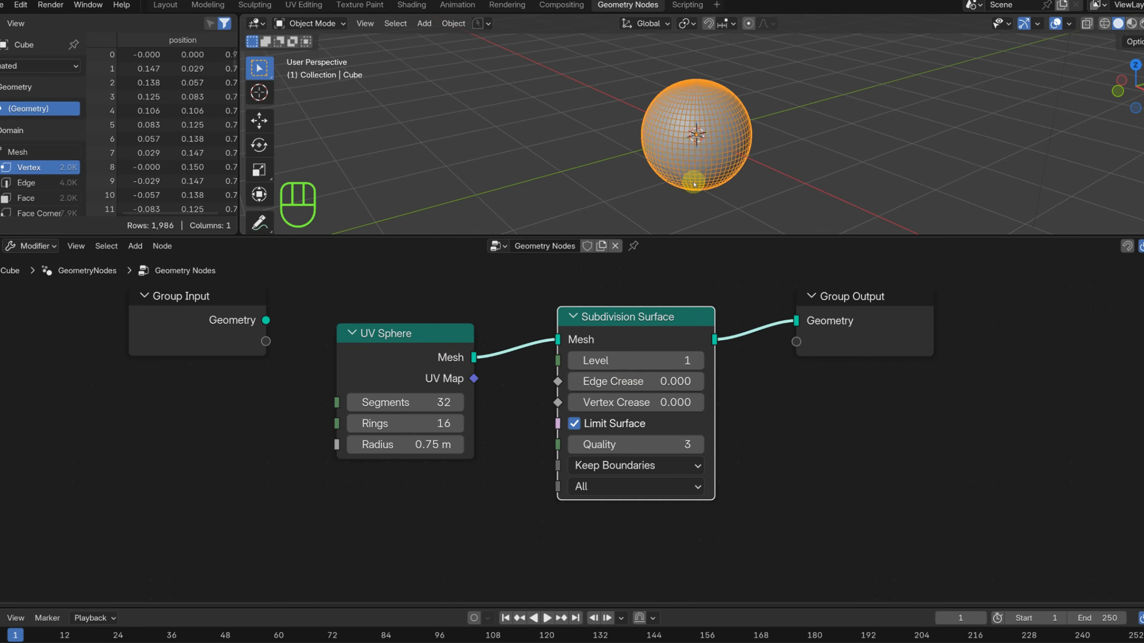
pyautogui.scroll(3, 694, 183)
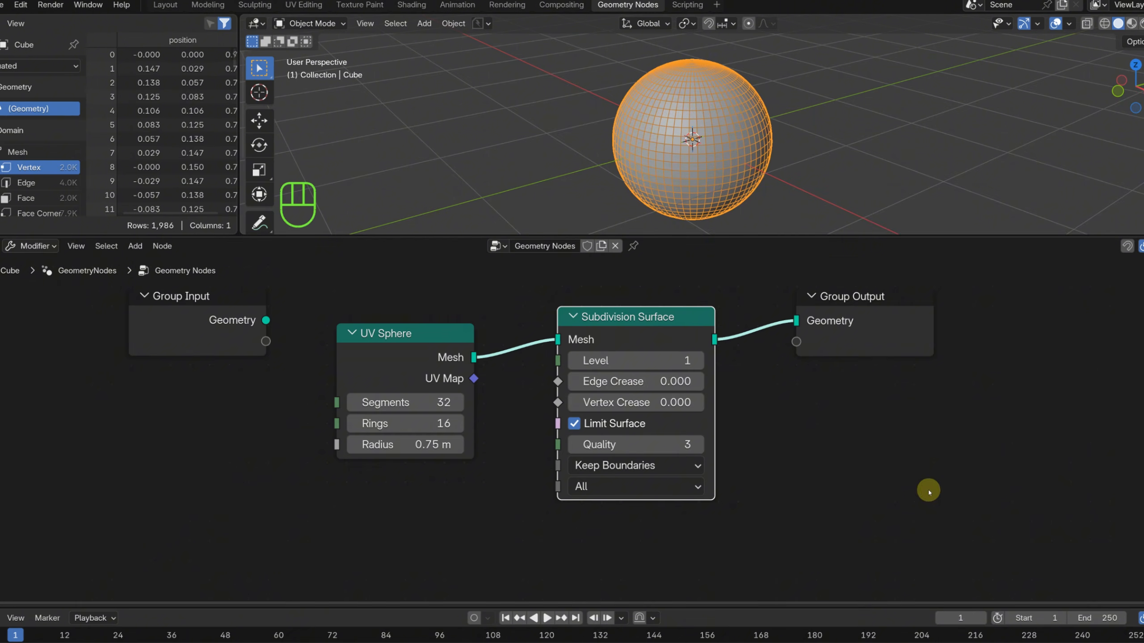
# Insert an Extrude Mesh node between the Subdivision Surface and a Group Output moved farther away.
pyautogui.moveTo(904, 401); pyautogui.dragTo(689, 388, button='middle')
pyautogui.moveTo(666, 317); pyautogui.dragTo(1061, 327)
pyautogui.click(769, 373)
pyautogui.hotkey('shift', 'a')
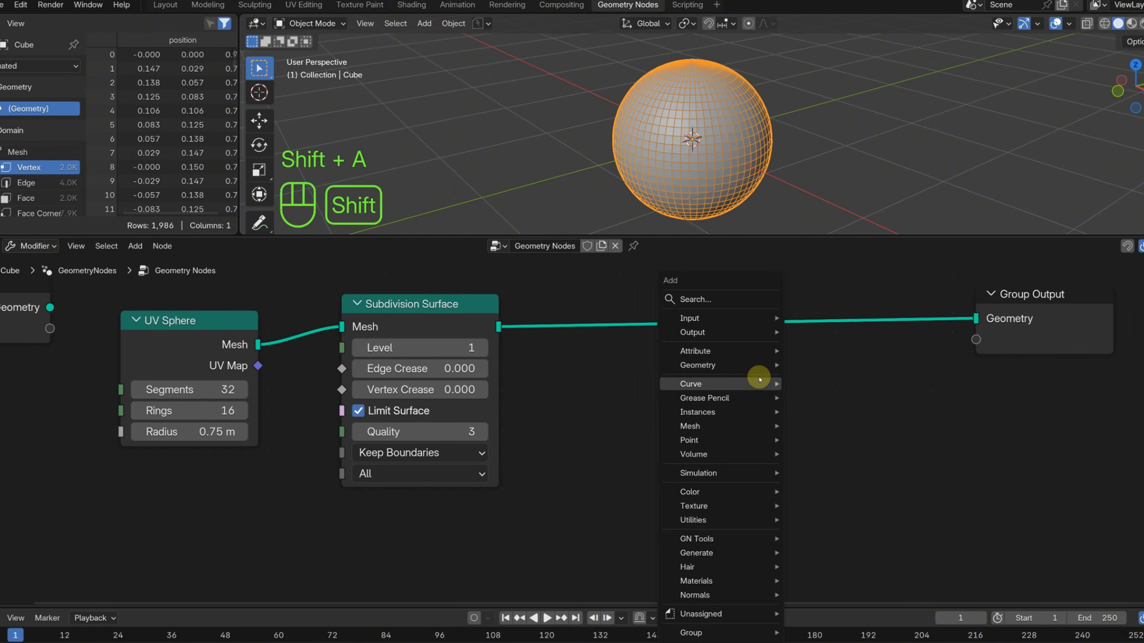
pyautogui.write('extr')
pyautogui.click(805, 399)
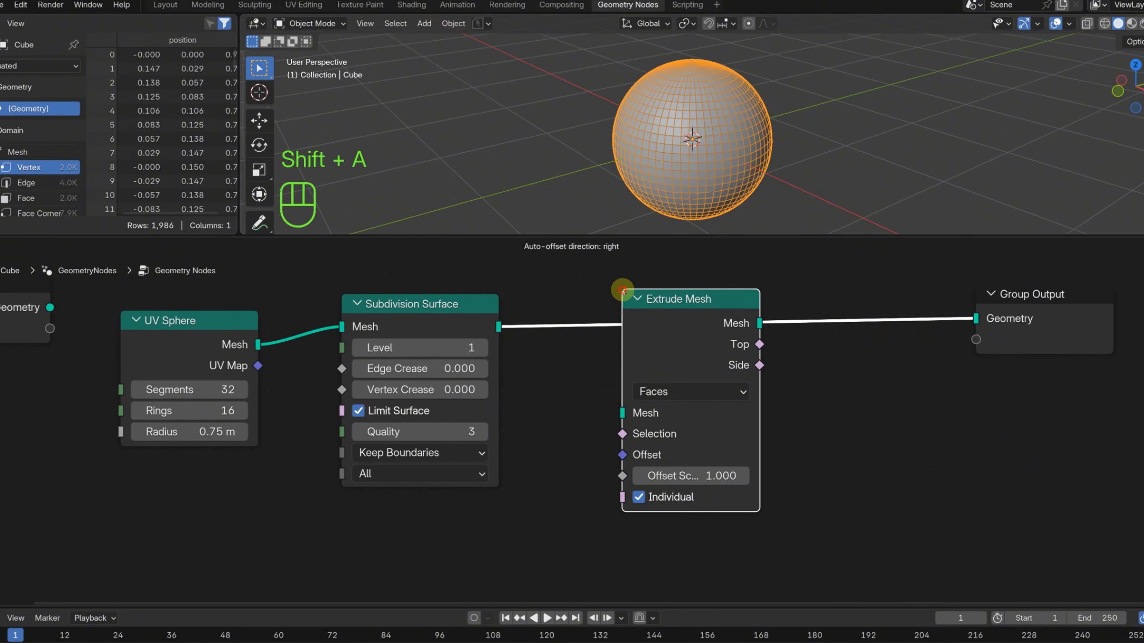
pyautogui.click(626, 290)
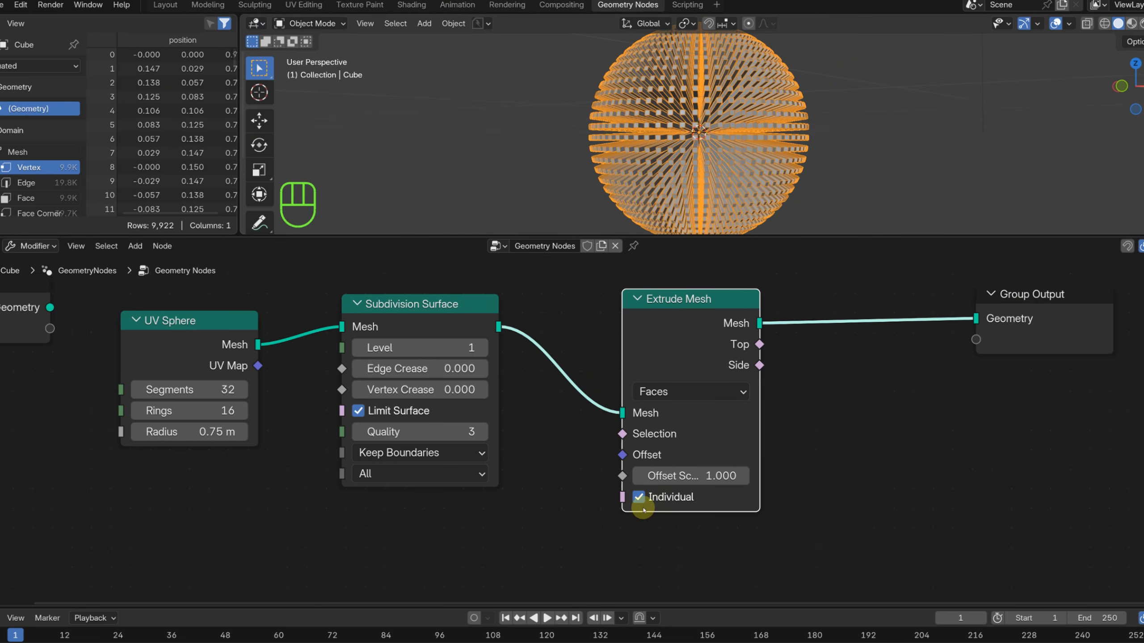
# Set the Extrude Mesh node's Offset Scale to 0.
pyautogui.hscroll(2, 946, 531)
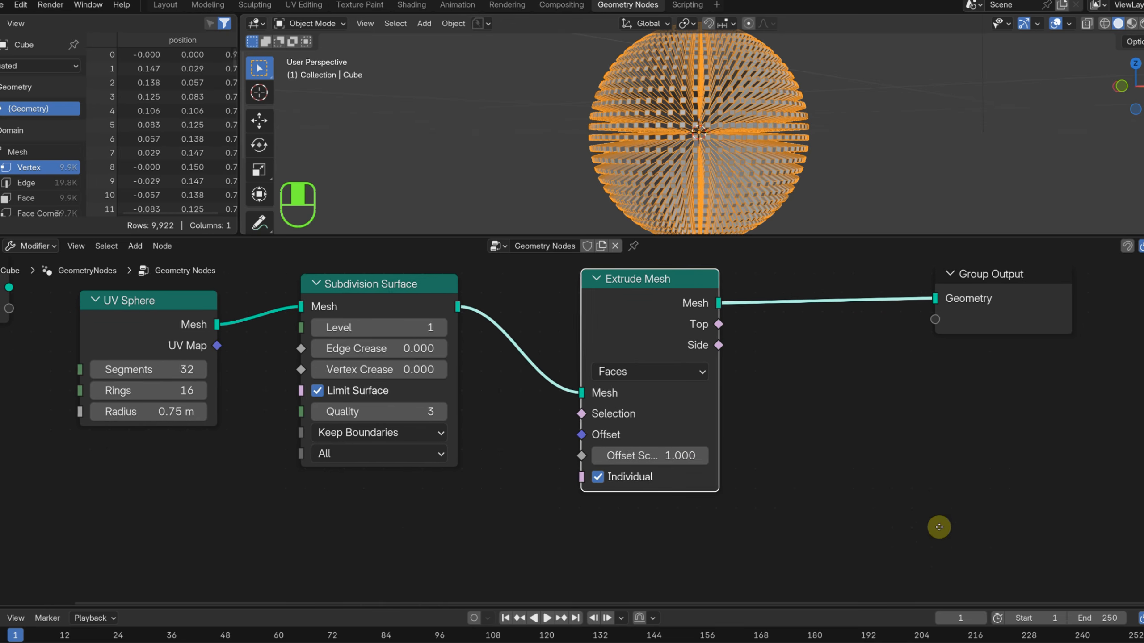
pyautogui.doubleClick(718, 475)
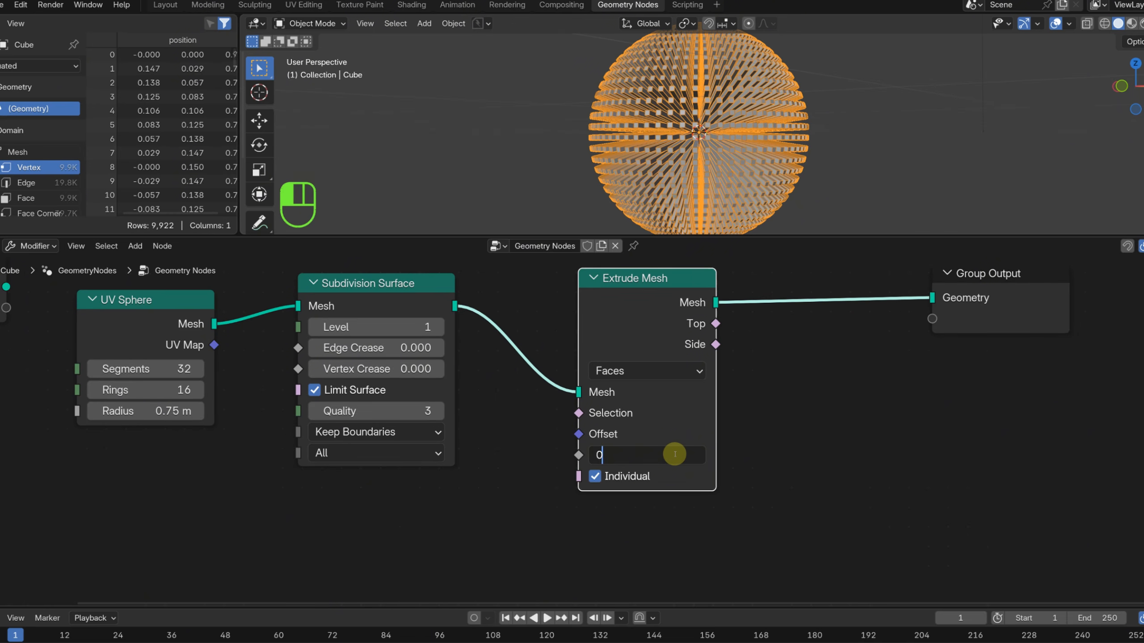
pyautogui.write('0')
pyautogui.press('Return')
pyautogui.scroll(5, 700, 158)
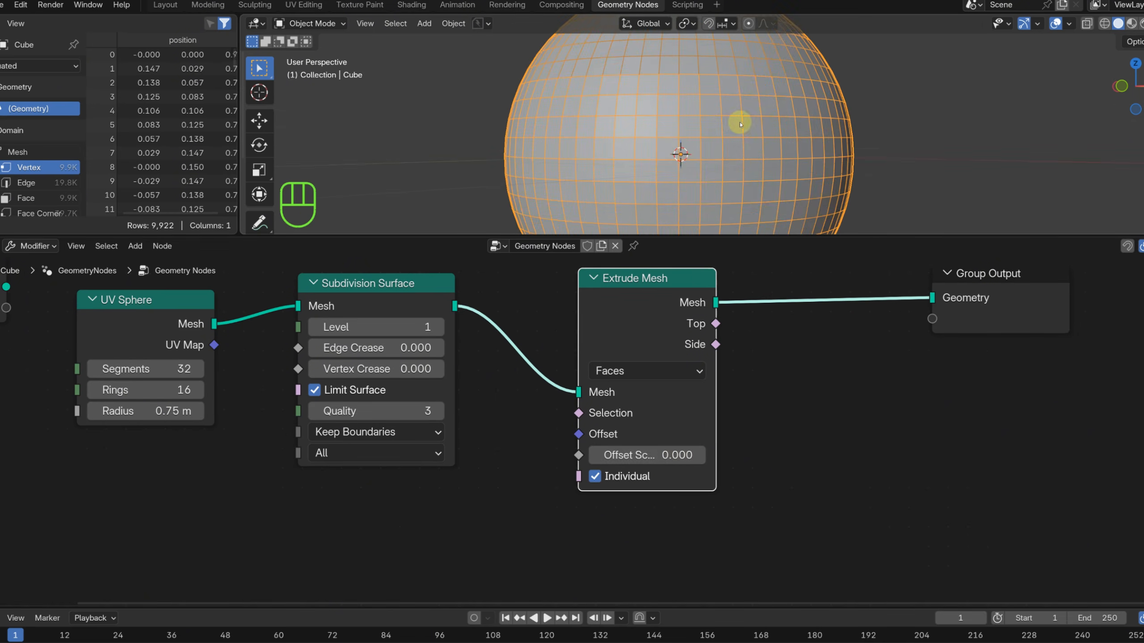
pyautogui.moveTo(740, 122); pyautogui.dragTo(734, 163, button='middle')
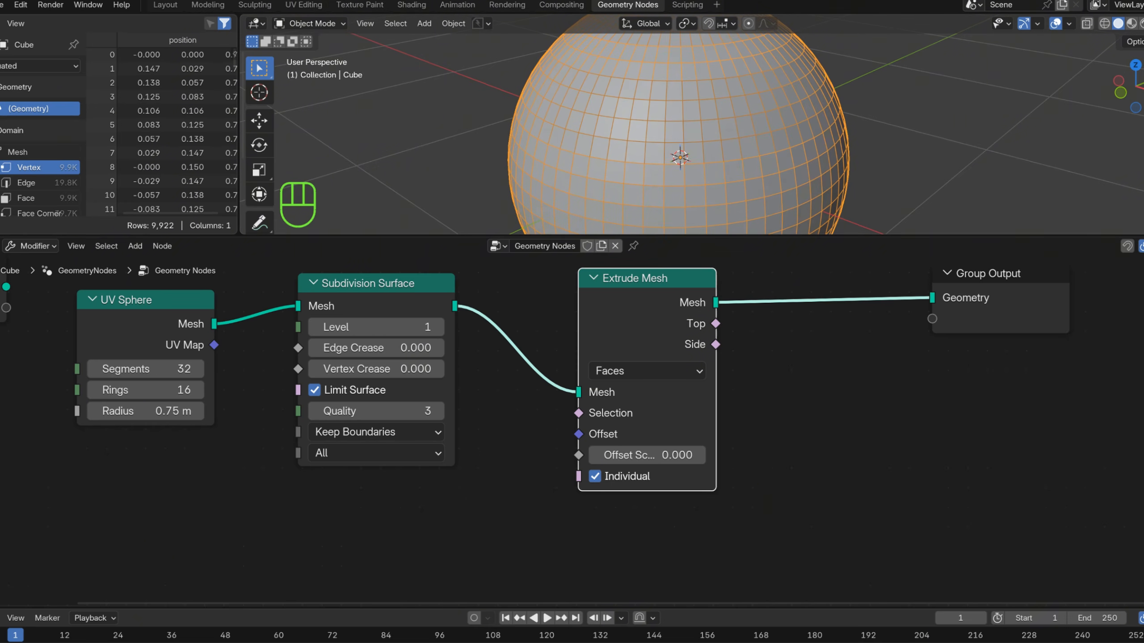
# Move the Group Output farther out and insert a Scale Elements node after the Extrude Mesh node.
pyautogui.scroll(-2, 991, 509)
pyautogui.moveTo(806, 315); pyautogui.dragTo(1068, 307)
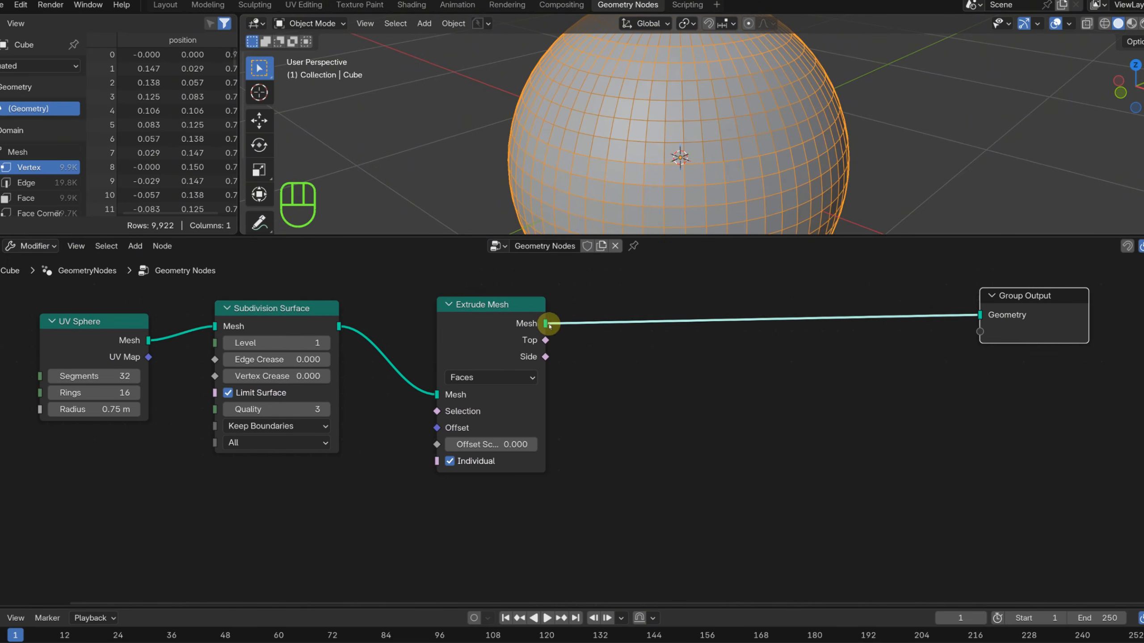
pyautogui.moveTo(546, 323); pyautogui.dragTo(646, 358)
pyautogui.write('sc')
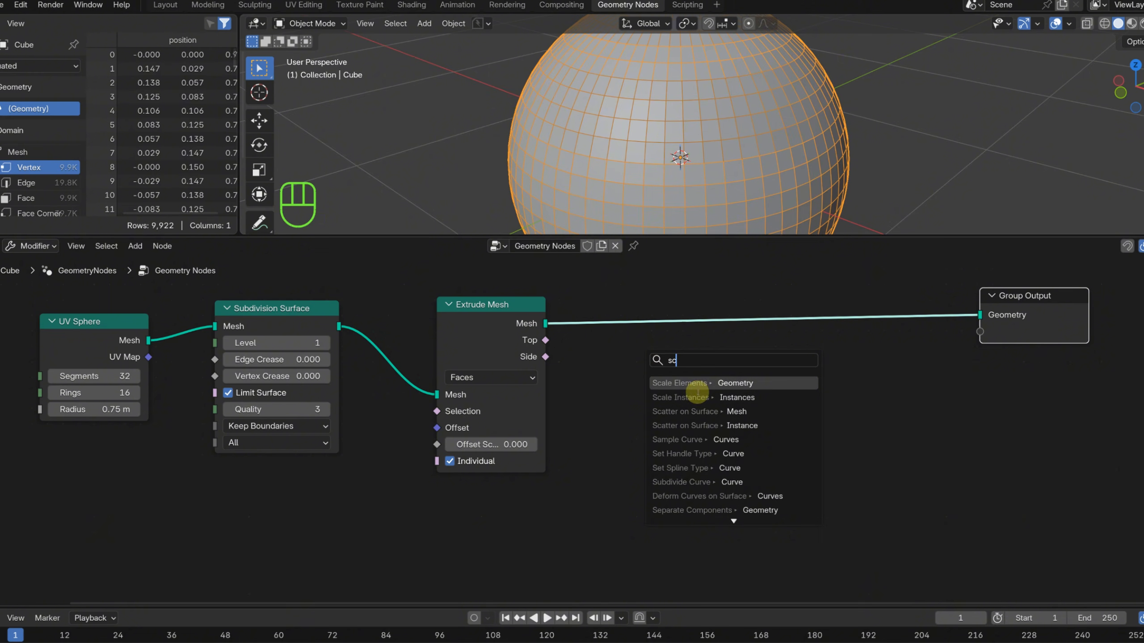
pyautogui.click(701, 384)
pyautogui.click(690, 339)
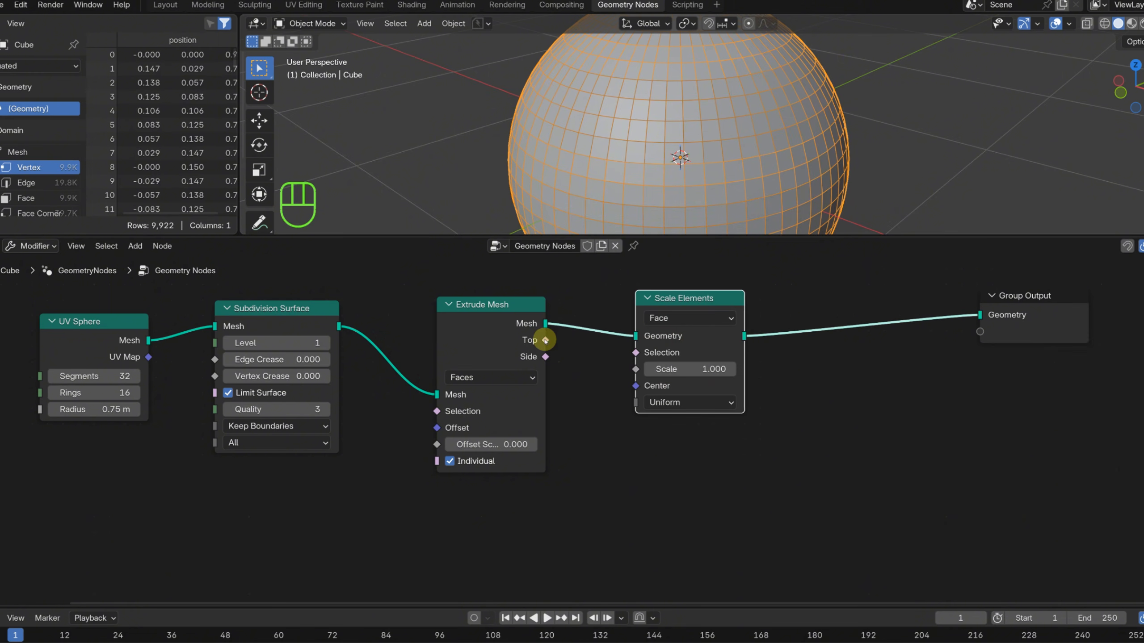
# Link the Extrude Mesh's Top output to the Scale Elements' Selection and set its Scale to 0.96.
pyautogui.moveTo(545, 340); pyautogui.dragTo(578, 343)
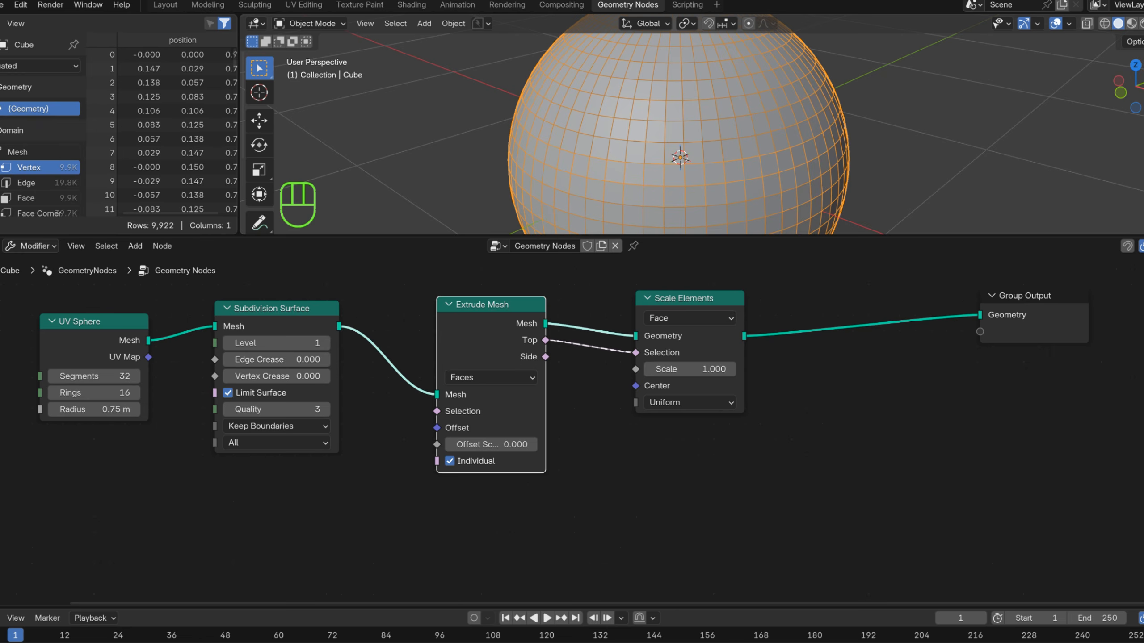
pyautogui.scroll(2, 677, 426)
pyautogui.moveTo(707, 416); pyautogui.dragTo(621, 434, button='middle')
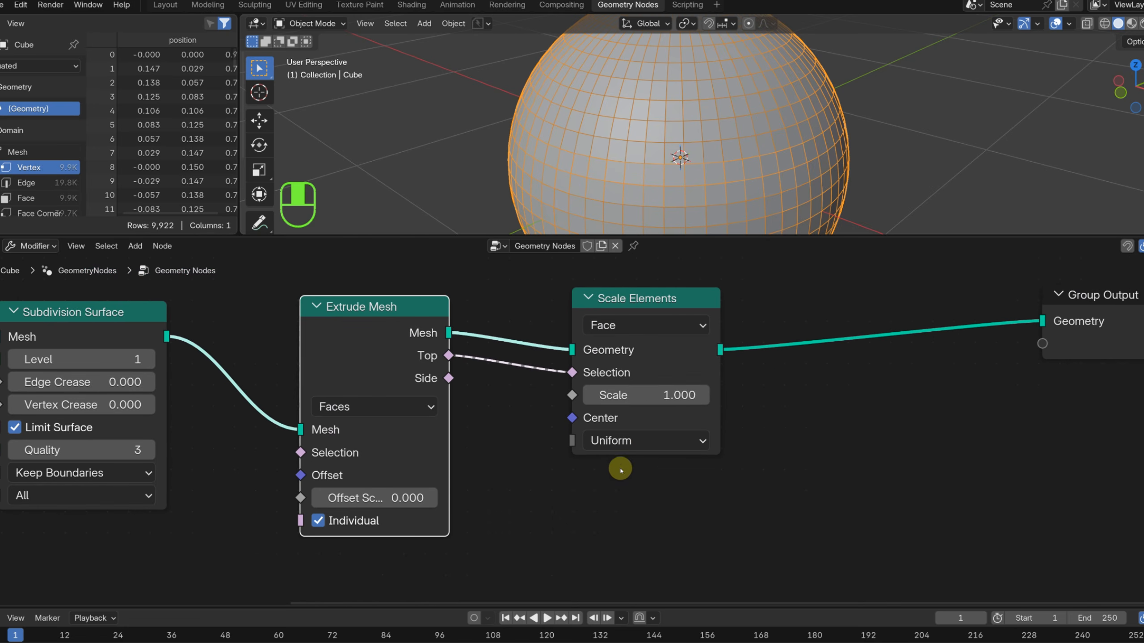
pyautogui.click(653, 396)
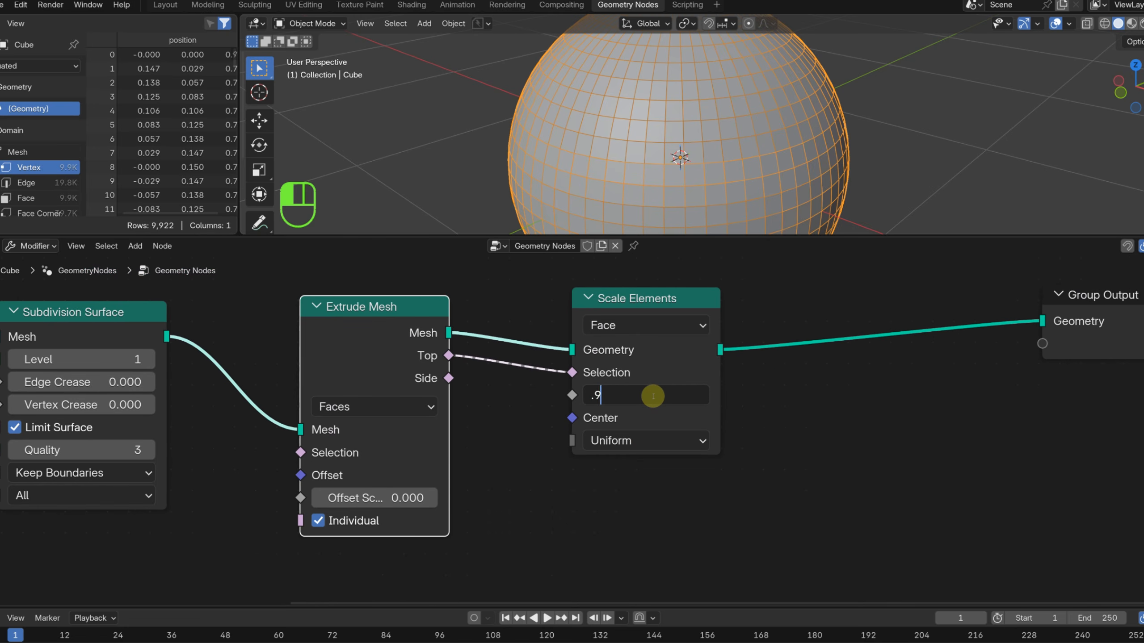
pyautogui.write('.96')
pyautogui.press('Return')
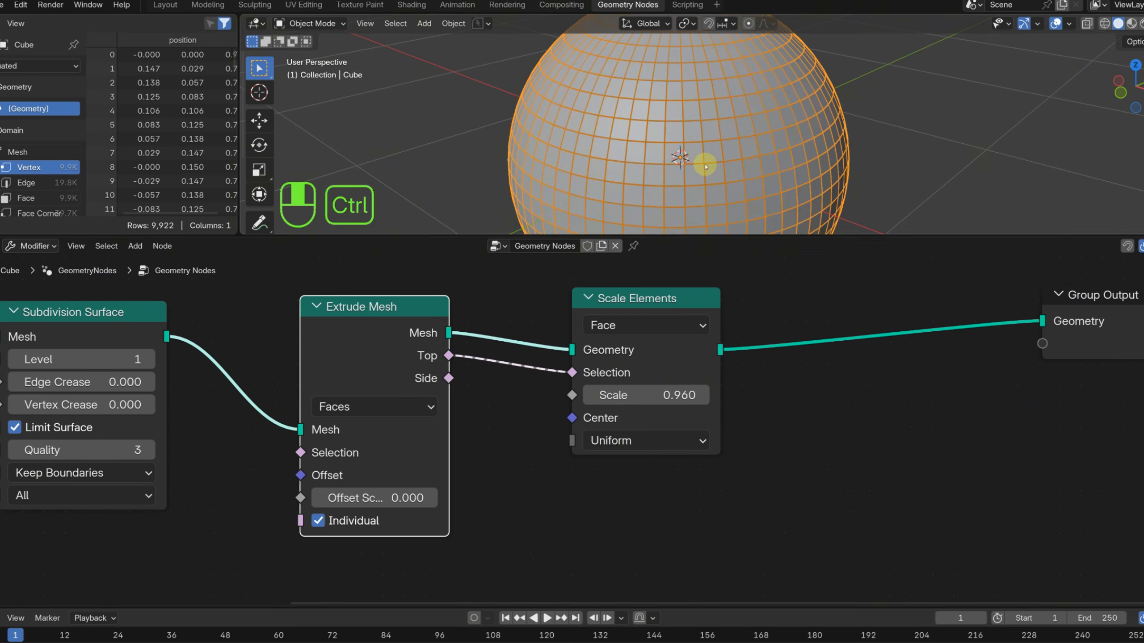
pyautogui.keyDown('ctrl'); pyautogui.moveTo(694, 164); pyautogui.dragTo(682, 118, button='middle'); pyautogui.keyUp('ctrl')
# Duplicate the Extrude Mesh node between Scale Elements and the Group Output, with an Offset Scale of 0.01.
pyautogui.scroll(-2, 849, 539)
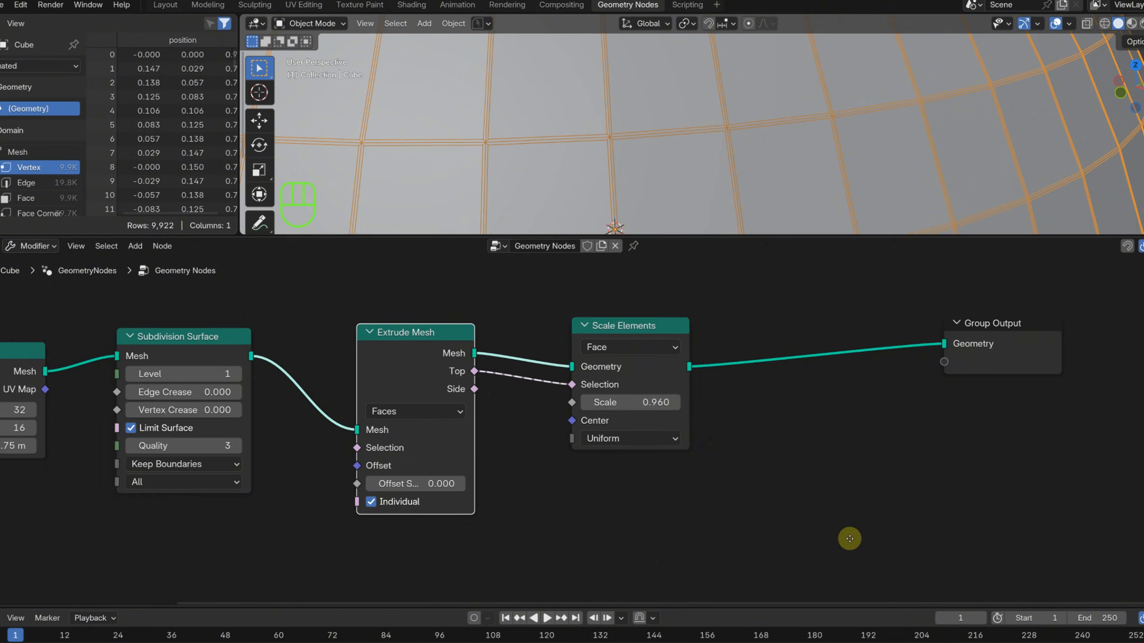
pyautogui.moveTo(849, 539); pyautogui.dragTo(661, 511, button='middle')
pyautogui.hotkey('shift', 'd')
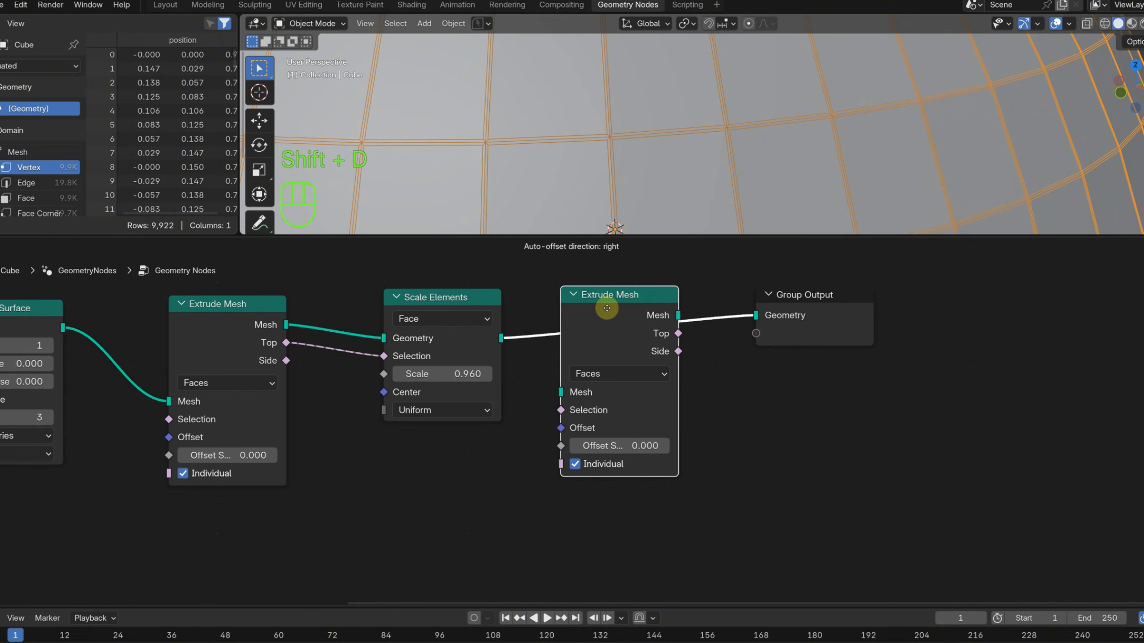
pyautogui.click(576, 299)
pyautogui.click(629, 448)
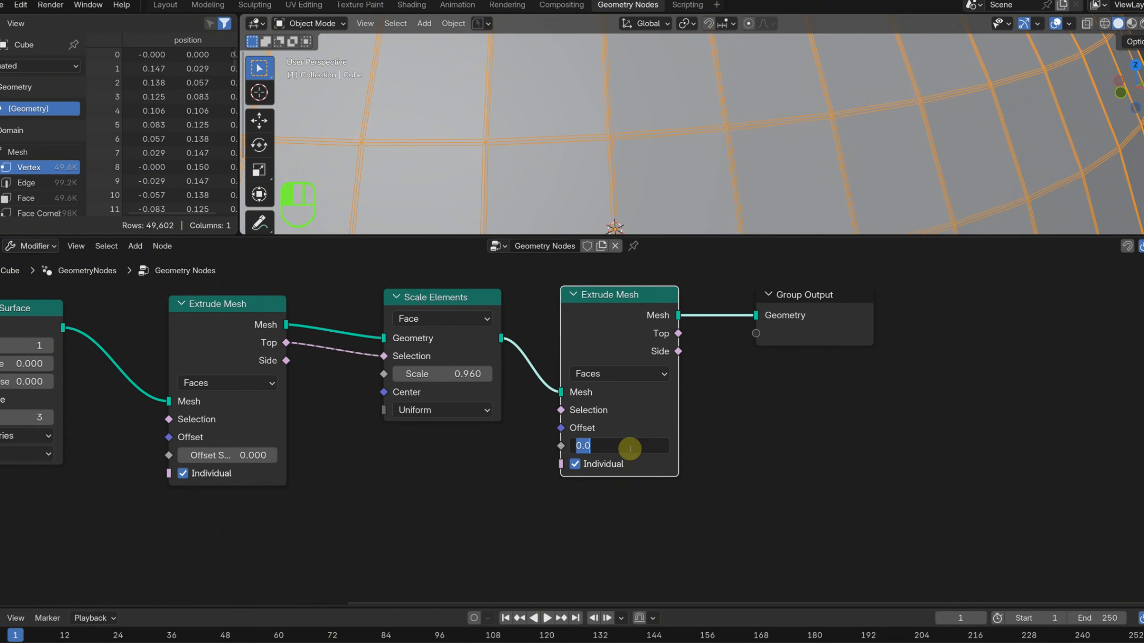
pyautogui.press('Return')
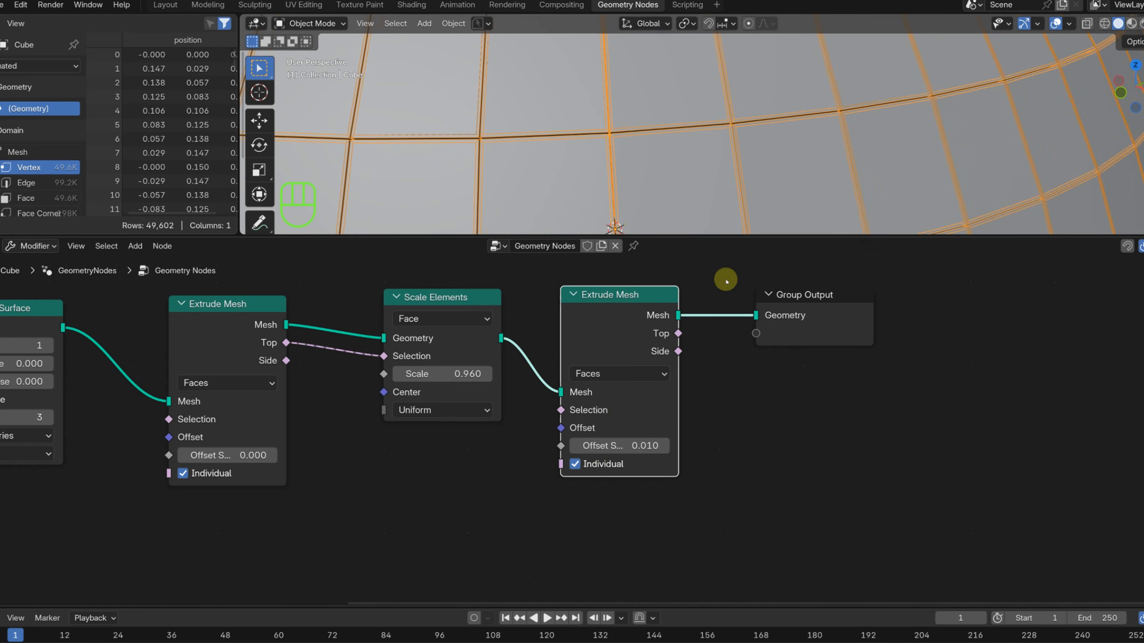
pyautogui.keyDown('ctrl'); pyautogui.moveTo(857, 128); pyautogui.dragTo(862, 130, button='middle'); pyautogui.keyUp('ctrl')
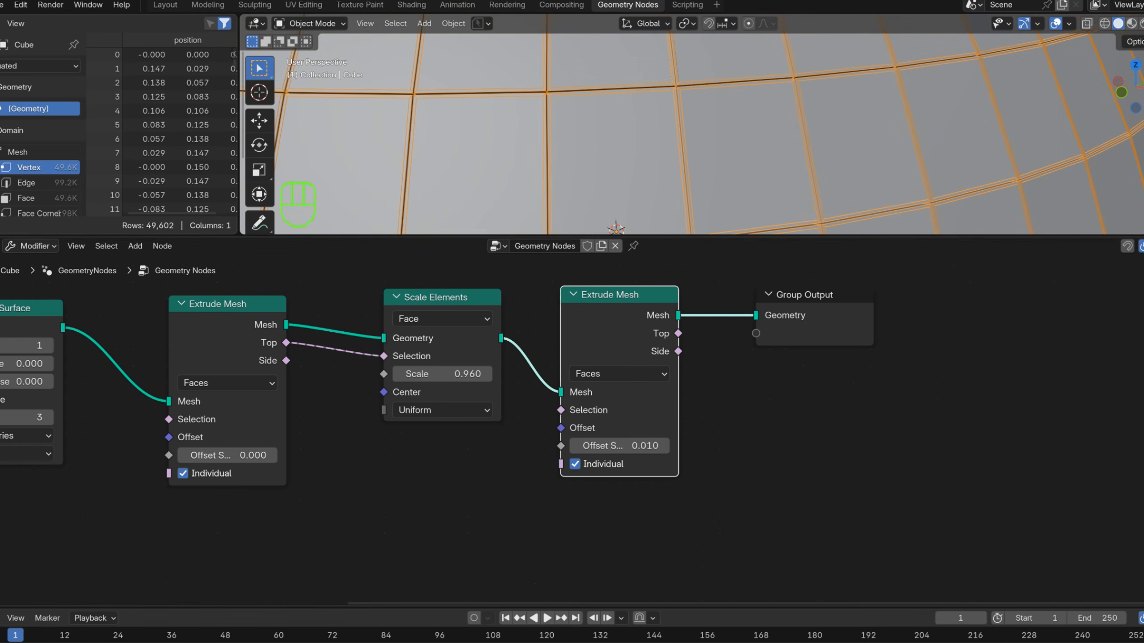
pyautogui.moveTo(394, 493); pyautogui.dragTo(529, 491, button='middle')
pyautogui.scroll(1, 546, 488)
pyautogui.scroll(-1, 528, 490)
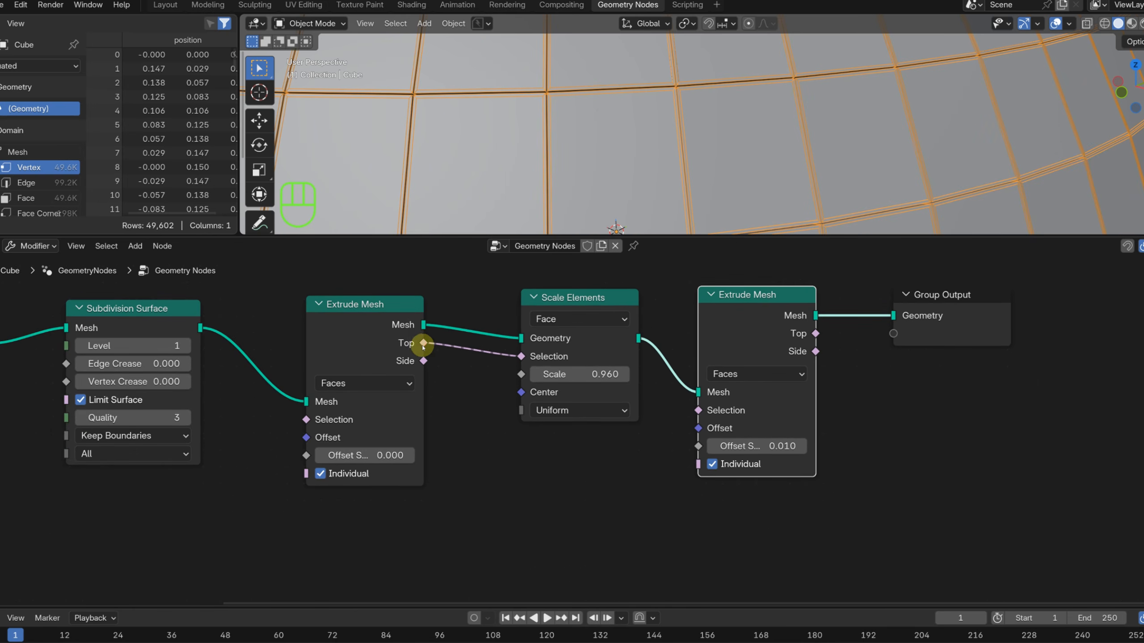
# Link the first Extrude Mesh's Top output to the second Extrude Mesh's Selection and move the Group Output farther out.
pyautogui.moveTo(424, 343); pyautogui.dragTo(697, 411)
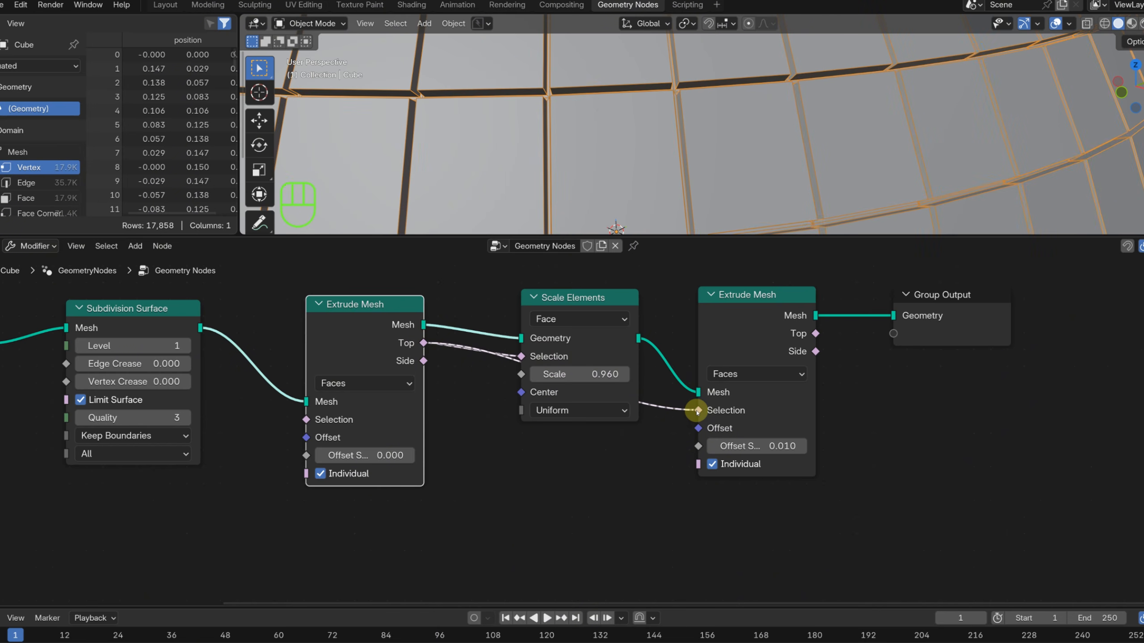
pyautogui.moveTo(914, 479); pyautogui.dragTo(609, 476, button='middle')
pyautogui.scroll(-1, 632, 474)
pyautogui.click(641, 341)
pyautogui.moveTo(765, 340); pyautogui.dragTo(986, 335)
# Insert a Scale Elements node after the second Extrude Mesh, using its Top output as Selection and a Scale of 0.72.
pyautogui.click(764, 384)
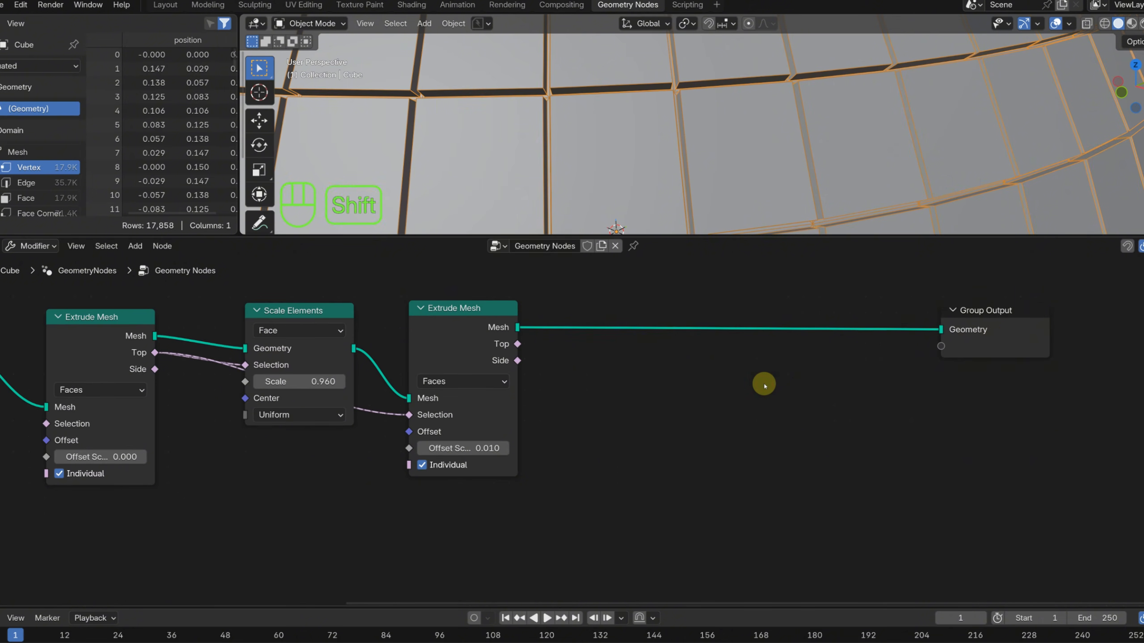
pyautogui.hotkey('shift', 'a')
pyautogui.write('sca')
pyautogui.click(778, 434)
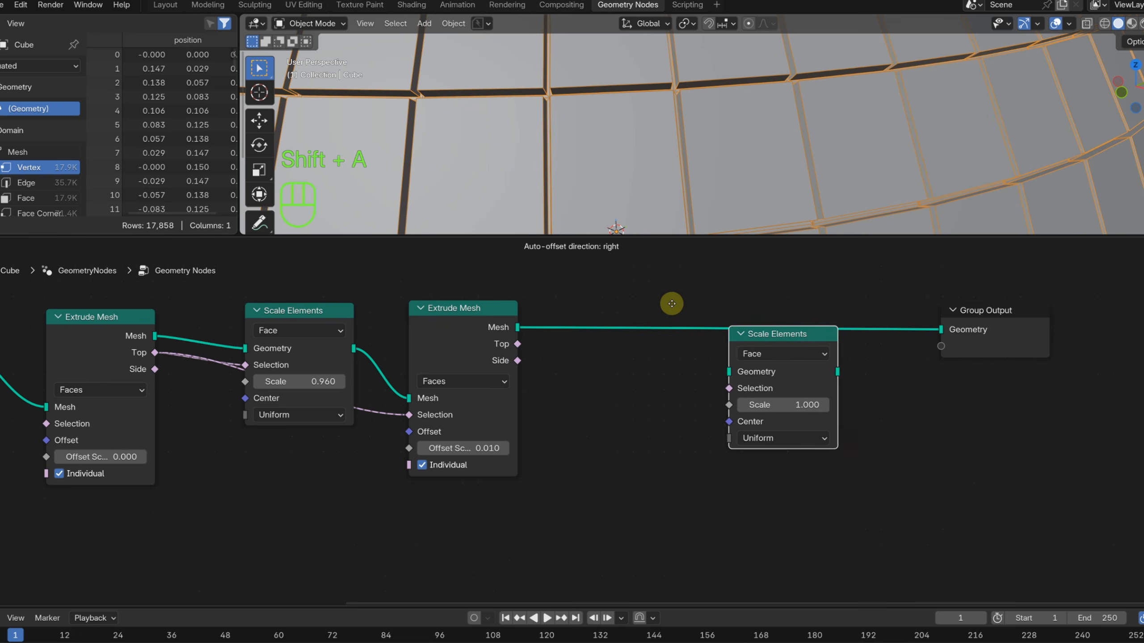
pyautogui.click(645, 305)
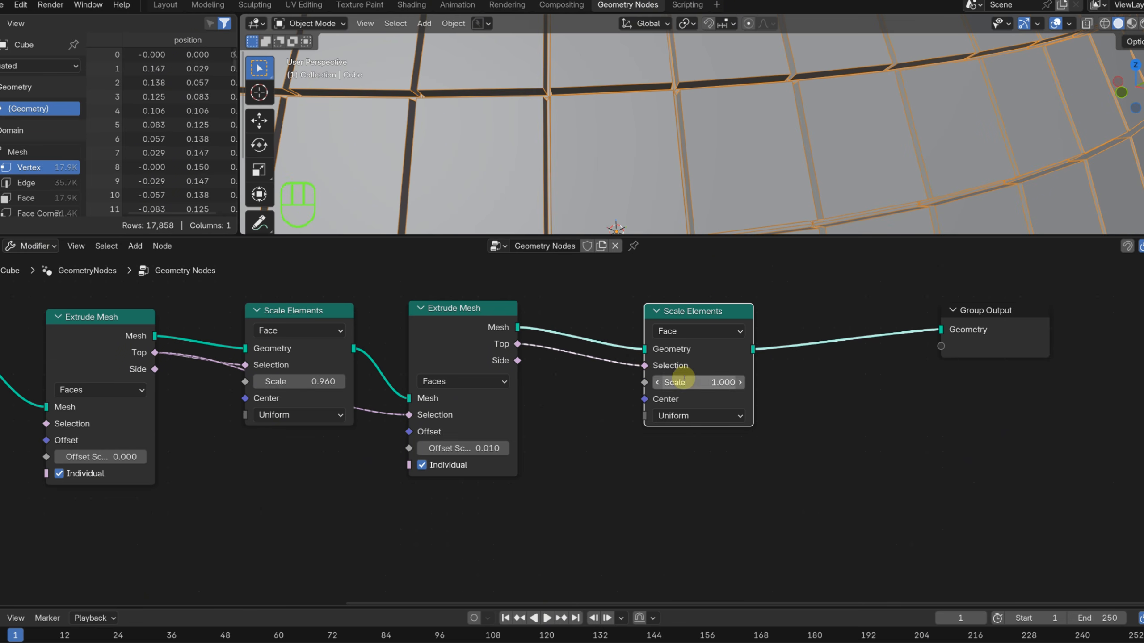
pyautogui.click(684, 378)
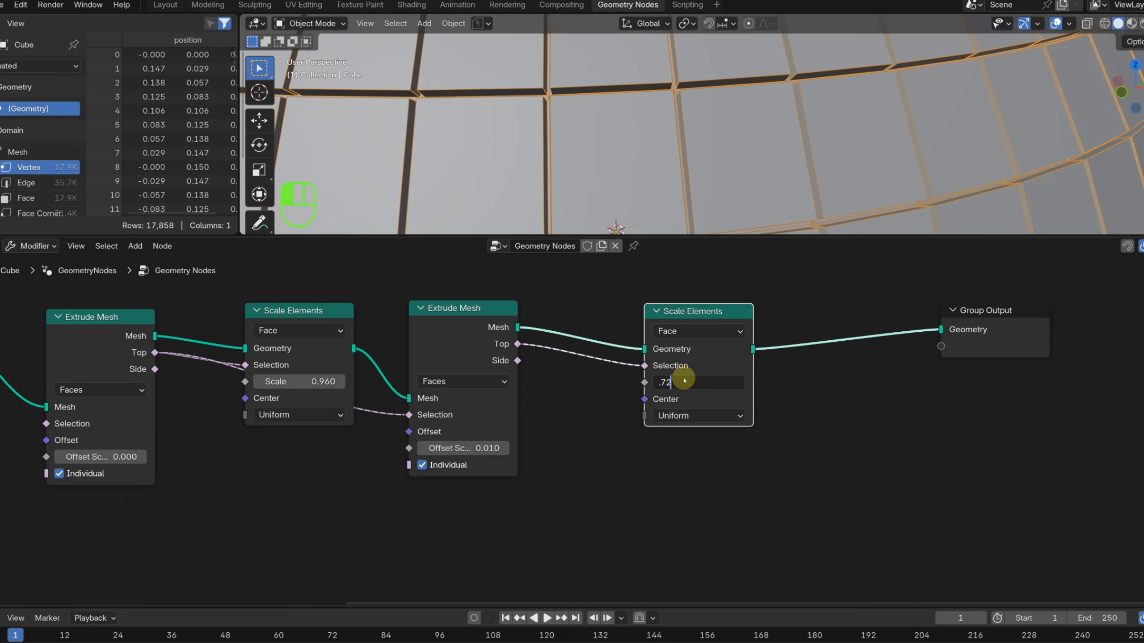
pyautogui.press('Return')
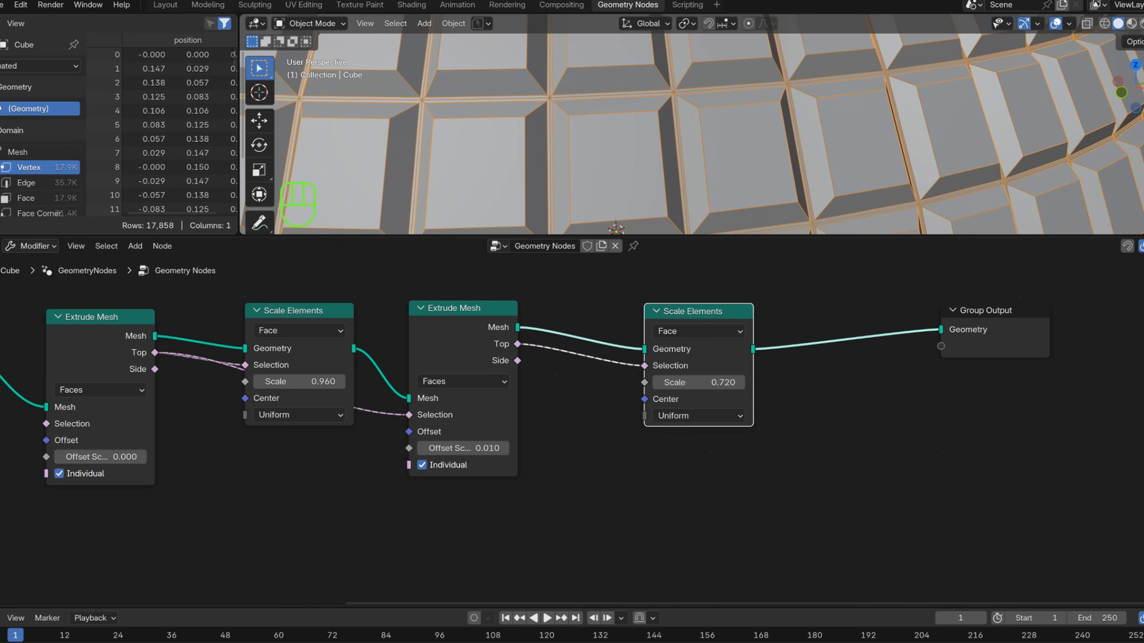
# Reveal the object's material properties and rename the material discoball.
pyautogui.moveTo(1140, 518); pyautogui.dragTo(1028, 519)
pyautogui.click(1043, 435)
pyautogui.moveTo(1022, 195); pyautogui.dragTo(997, 196)
pyautogui.click(1079, 246)
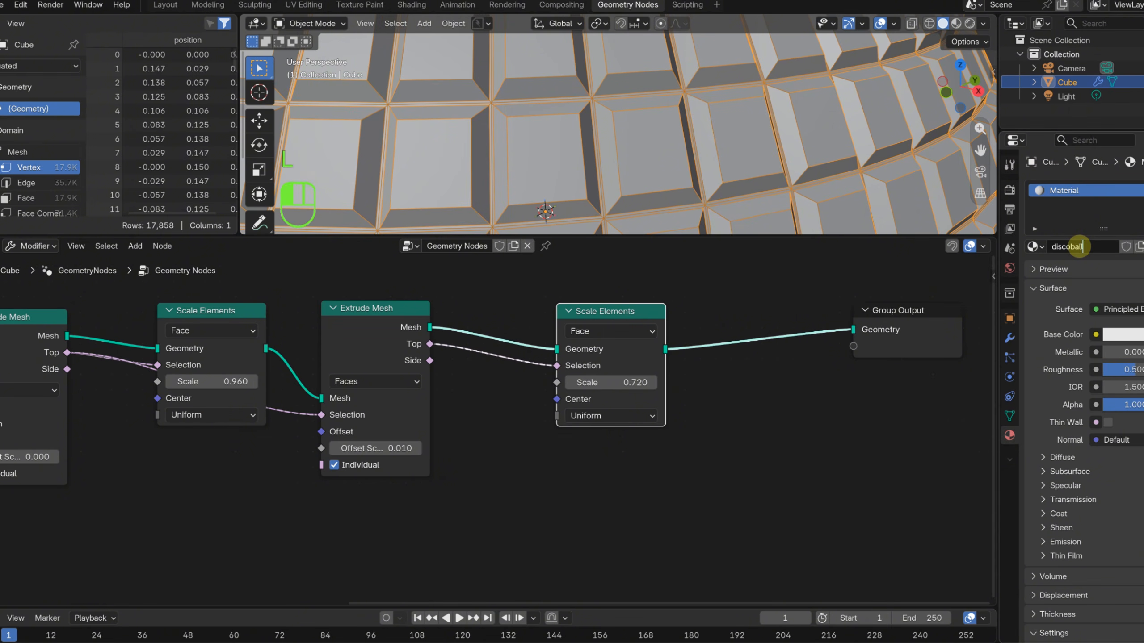
# Move the Group Output farther out and insert a Set Material node in front of it.
pyautogui.scroll(-2, 853, 430)
pyautogui.moveTo(725, 419); pyautogui.dragTo(553, 406, button='middle')
pyautogui.moveTo(715, 336); pyautogui.dragTo(870, 339)
pyautogui.click(773, 379)
pyautogui.hotkey('shift', 'a')
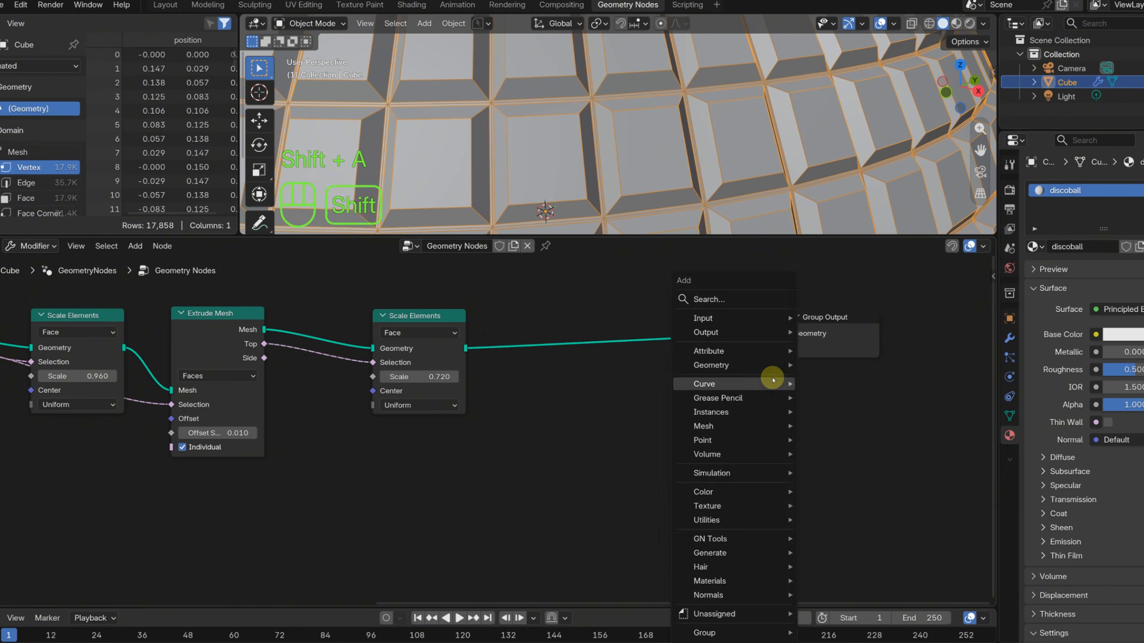
pyautogui.write('set ma')
pyautogui.press('Return')
pyautogui.click(651, 325)
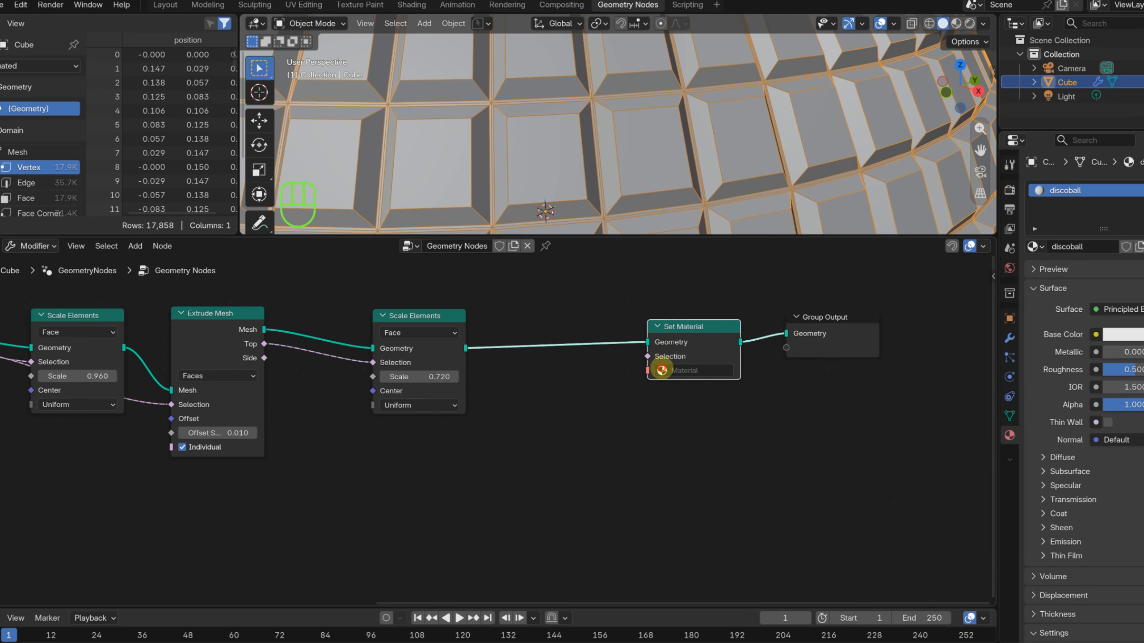
# Assign the discoball material in the Set Material node and shift the node closer to Scale Elements.
pyautogui.click(665, 370)
pyautogui.click(684, 392)
pyautogui.moveTo(703, 326); pyautogui.dragTo(643, 327)
pyautogui.scroll(2, 687, 343)
pyautogui.moveTo(685, 342); pyautogui.dragTo(617, 393, button='middle')
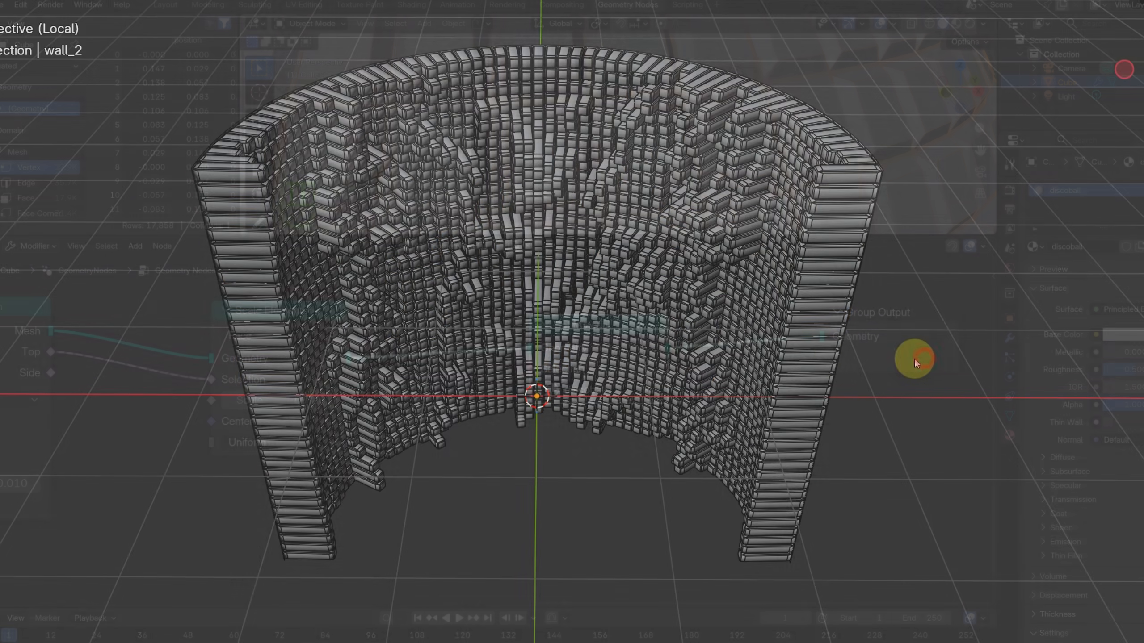
# Add a new cube mesh to the scene and create a new geometry node tree for it.
pyautogui.moveTo(912, 358); pyautogui.dragTo(748, 315, button='middle')
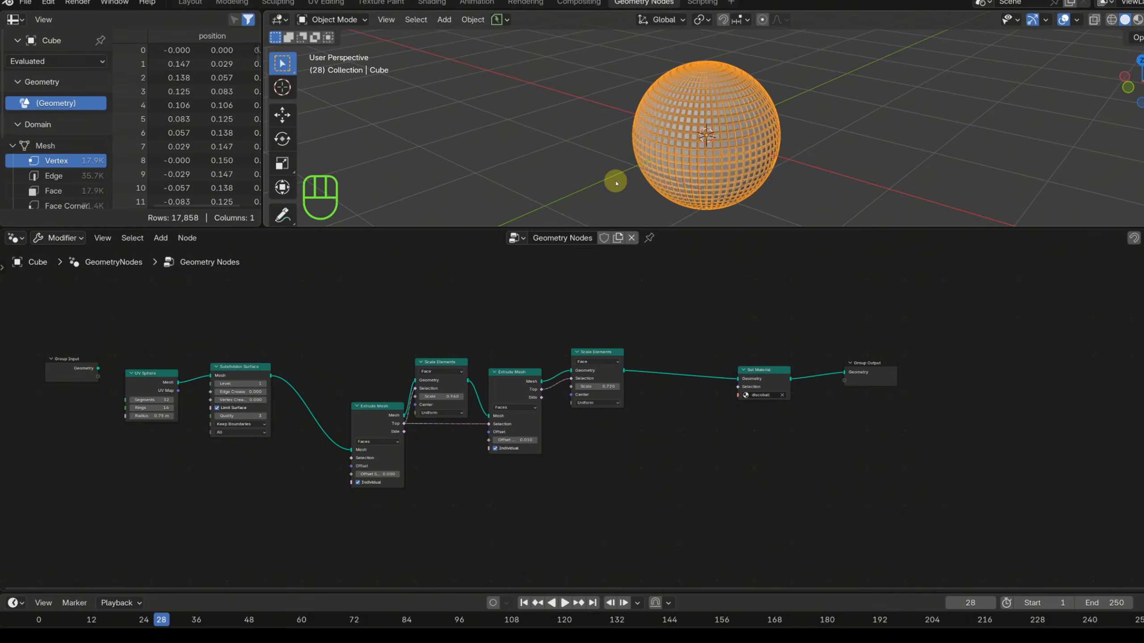
pyautogui.hotkey('shift', 'a')
pyautogui.moveTo(511, 199)
pyautogui.click(613, 220)
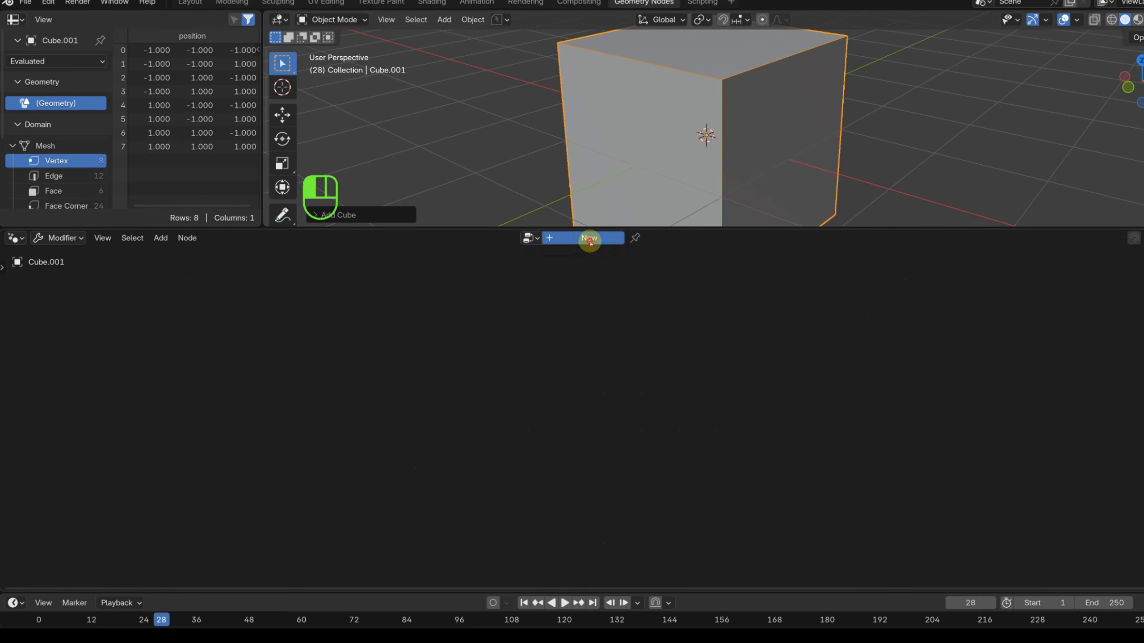
pyautogui.click(587, 237)
# Add a Value node below the Group Input and set it to 2.6.
pyautogui.hotkey('shift', 'a')
pyautogui.write('value')
pyautogui.press('Return')
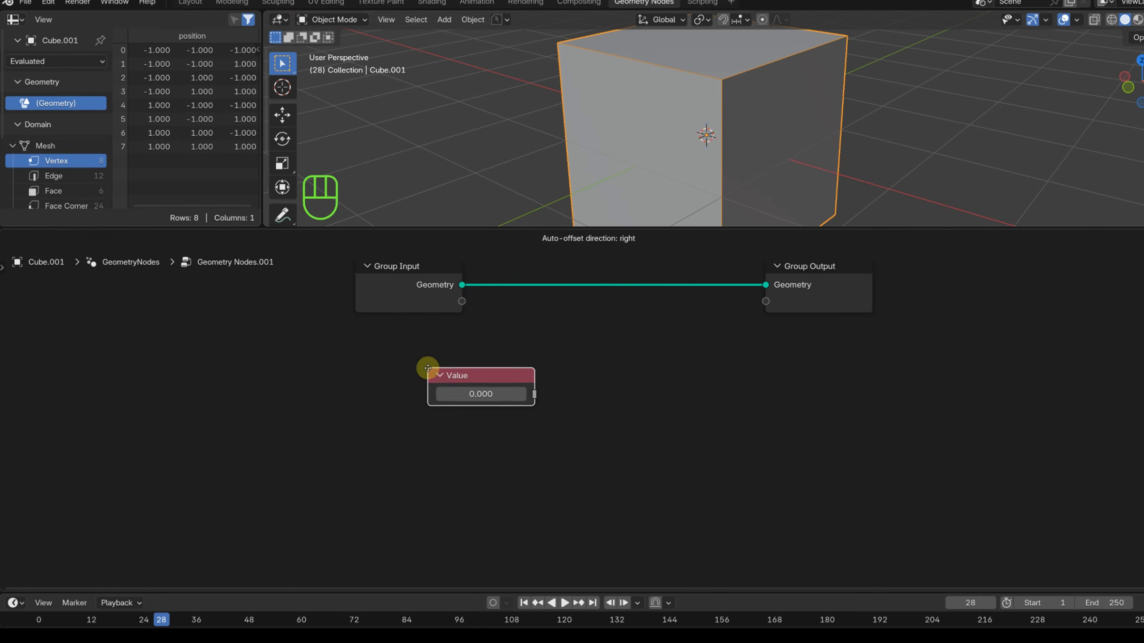
pyautogui.click(439, 382)
pyautogui.press('F2')
pyautogui.press('Escape')
pyautogui.click(558, 335)
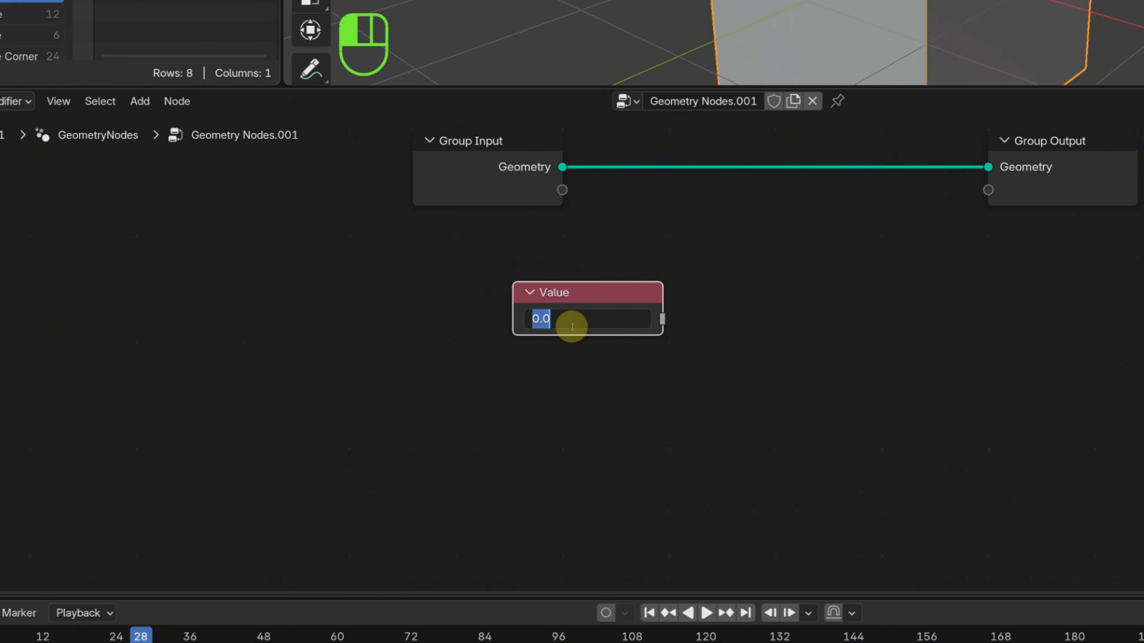
pyautogui.write('2.6')
pyautogui.press('Return')
# Put the Value node in a frame labelled radius.
pyautogui.scroll(2, 531, 388)
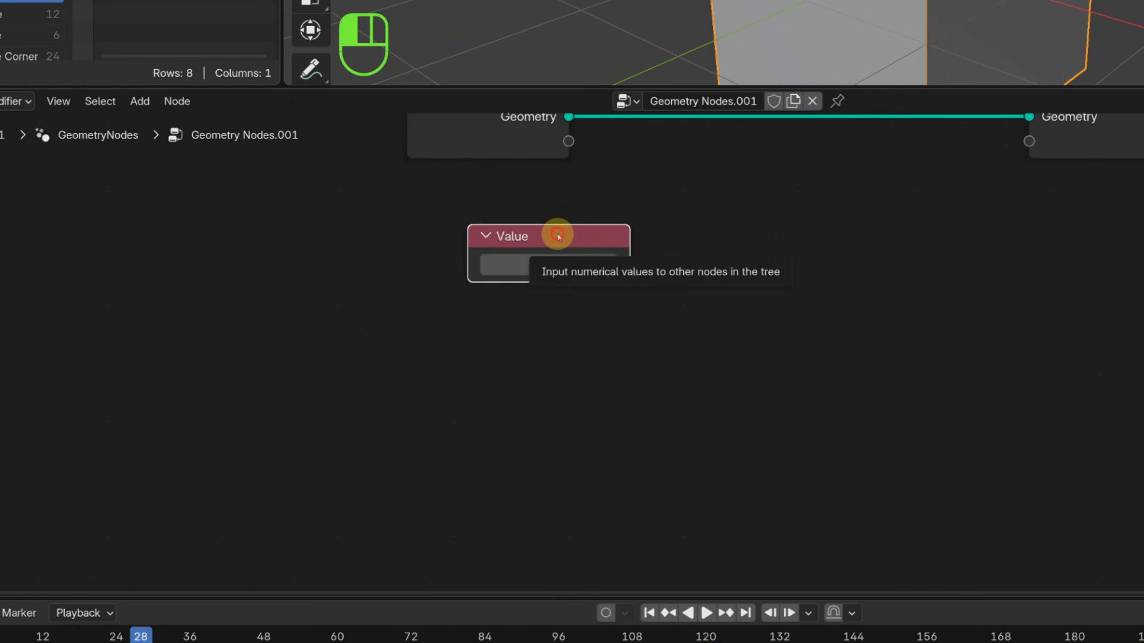
pyautogui.press('F2')
pyautogui.write('radius')
pyautogui.press('Return')
pyautogui.press('\\')
# Duplicate the framed radius node below the original, label the copy height and set its value to 4.5.
pyautogui.moveTo(382, 179); pyautogui.dragTo(670, 352)
pyautogui.hotkey('shift', 'd')
pyautogui.click(672, 490)
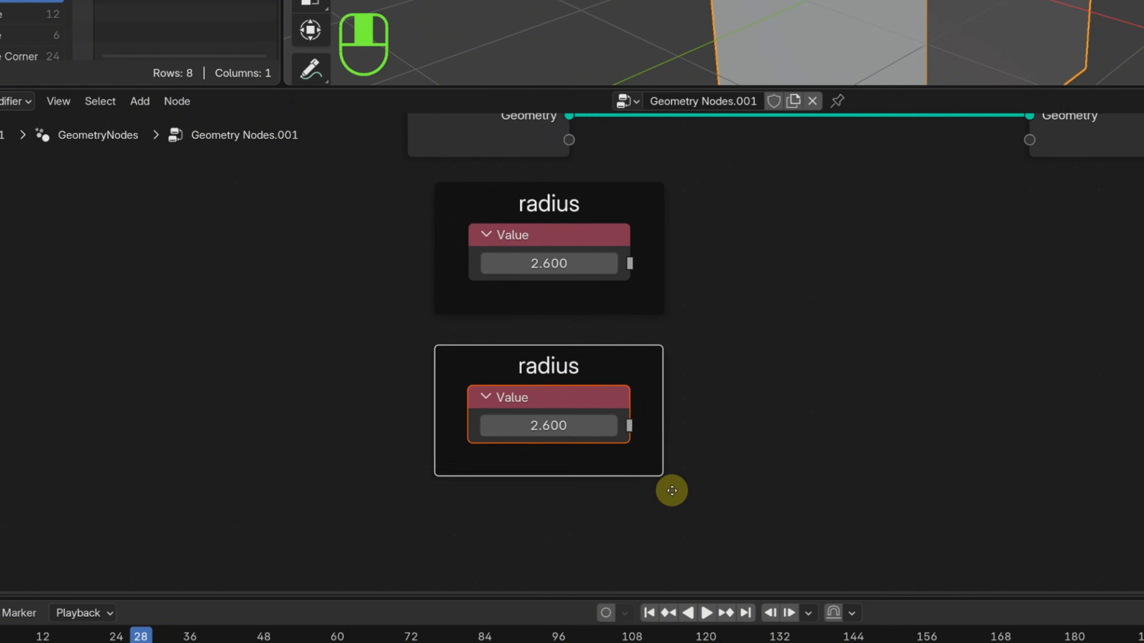
pyautogui.moveTo(588, 355); pyautogui.dragTo(601, 346, button='middle')
pyautogui.press('F2')
pyautogui.write('height')
pyautogui.press('Return')
pyautogui.scroll(-2, 676, 342)
pyautogui.click(605, 386)
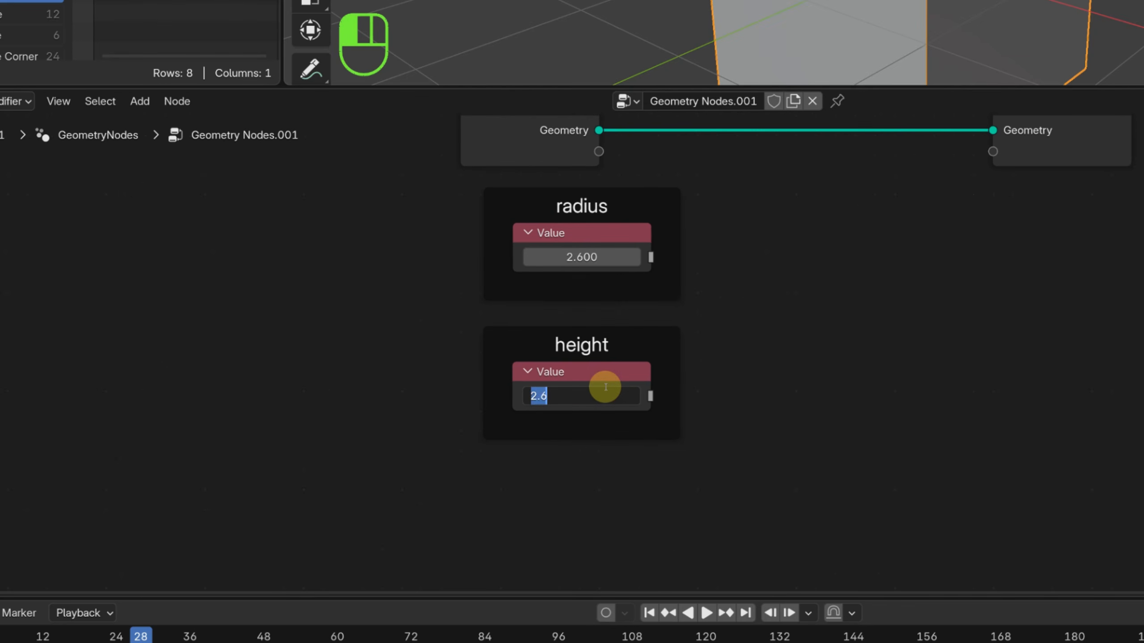
pyautogui.write('4.5')
# Add an Integer node above the radius frame and set it to 64.
pyautogui.moveTo(636, 341); pyautogui.dragTo(636, 459)
pyautogui.scroll(2, 636, 387)
pyautogui.hotkey('shift', 'a')
pyautogui.write('inte')
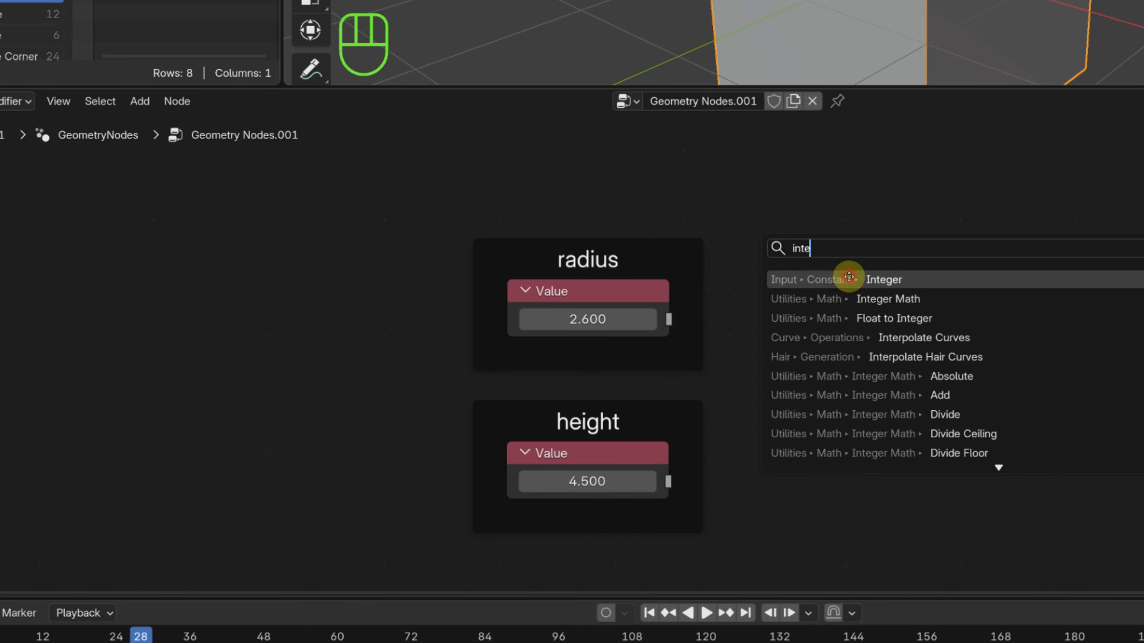
pyautogui.click(847, 278)
pyautogui.click(591, 278)
pyautogui.write('64')
pyautogui.press('Return')
# Put the Integer node in a frame labelled resolution.
pyautogui.hotkey('ctrl', 'j')
pyautogui.press('F2')
pyautogui.write('re')
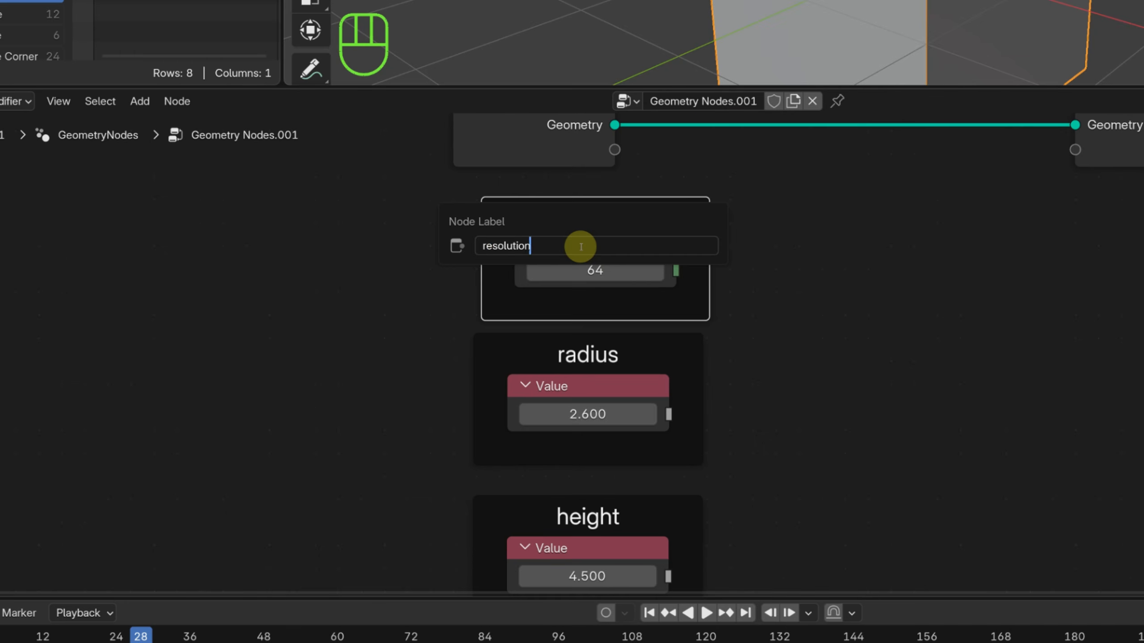
pyautogui.write('solution')
pyautogui.press('Return')
# Add an Arc curve node and link its Curve output to the Group Output, replacing the input geometry.
pyautogui.scroll(-2, 720, 304)
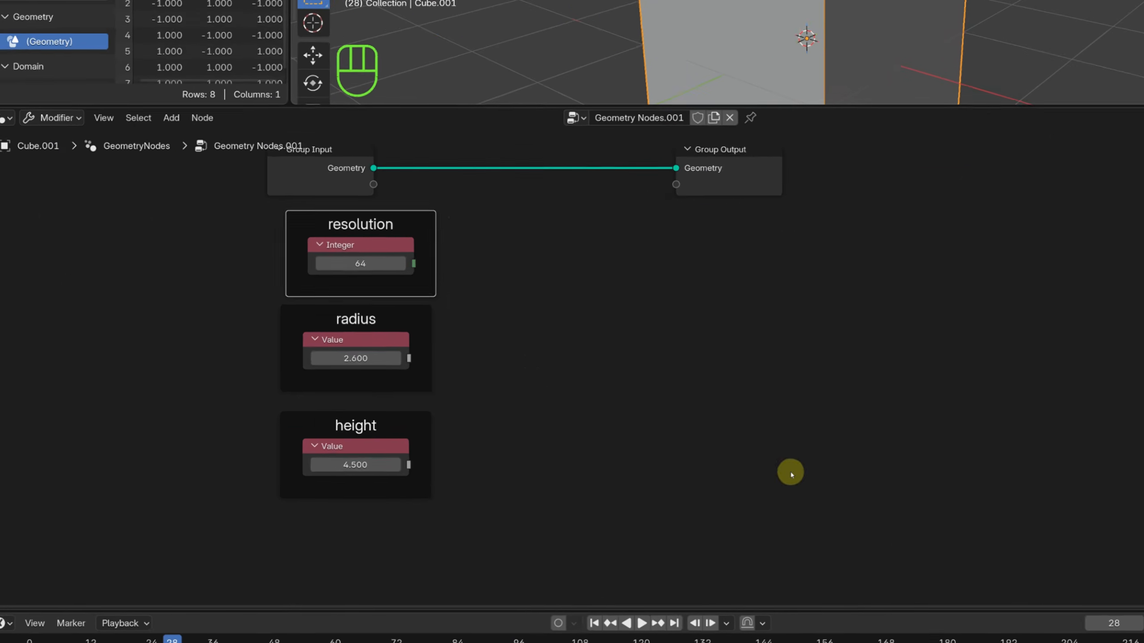
pyautogui.hotkey('shift', 'a')
pyautogui.write('arc')
pyautogui.click(653, 397)
pyautogui.click(619, 230)
pyautogui.moveTo(725, 151); pyautogui.dragTo(865, 168)
pyautogui.moveTo(724, 260); pyautogui.dragTo(816, 185)
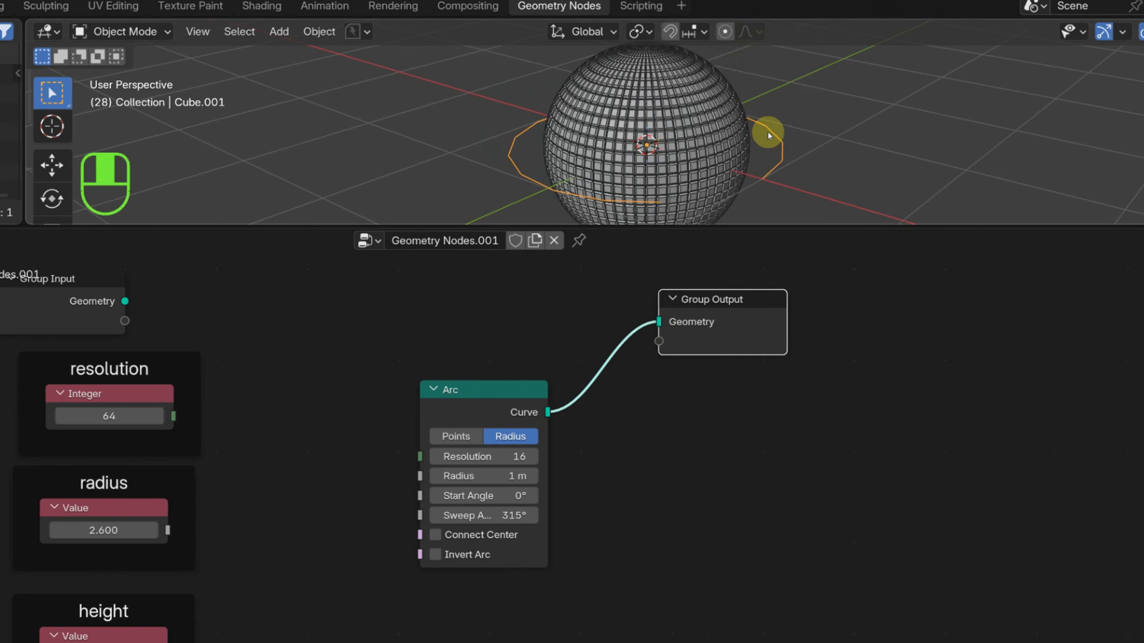
# Isolate the arc object in the viewport and link the resolution and radius values to the Arc's matching inputs.
pyautogui.press('KP_Divide')
pyautogui.moveTo(174, 417); pyautogui.dragTo(415, 459)
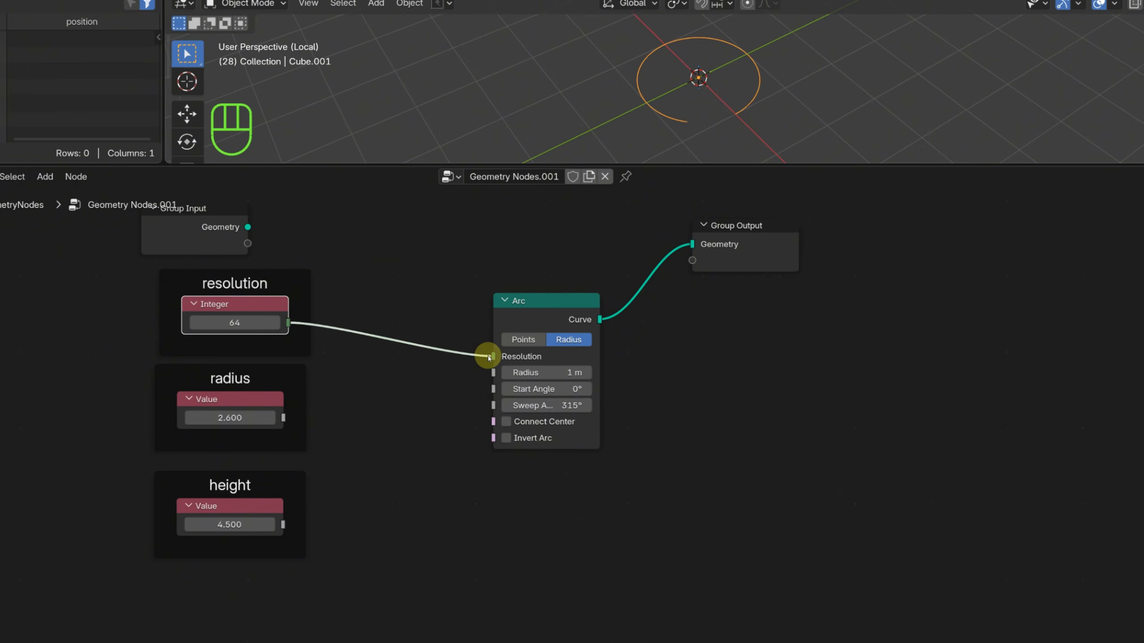
pyautogui.moveTo(525, 300); pyautogui.dragTo(509, 272)
pyautogui.moveTo(283, 418); pyautogui.dragTo(477, 346)
# Set the Arc's Sweep Angle to 180° and view the curve from the top.
pyautogui.moveTo(709, 105); pyautogui.dragTo(706, 105, button='middle')
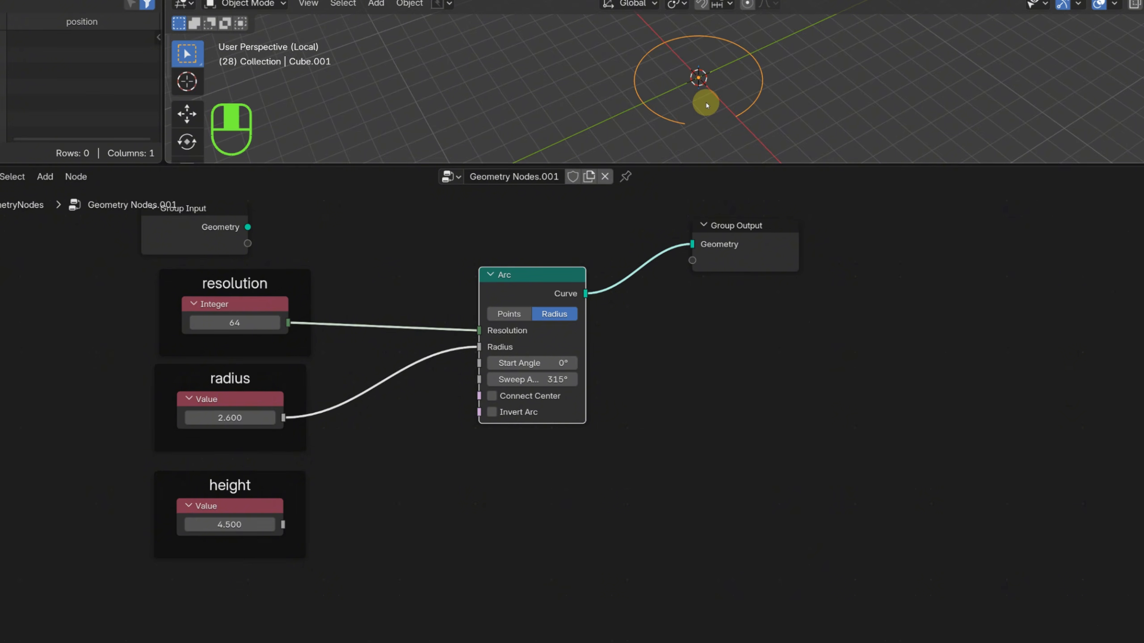
pyautogui.moveTo(579, 540)
pyautogui.keyDown('ctrl'); pyautogui.mouseDown(button='middle')
pyautogui.moveTo(536, 531)
pyautogui.moveTo(591, 531)
pyautogui.mouseUp(button='middle'); pyautogui.keyUp('ctrl')
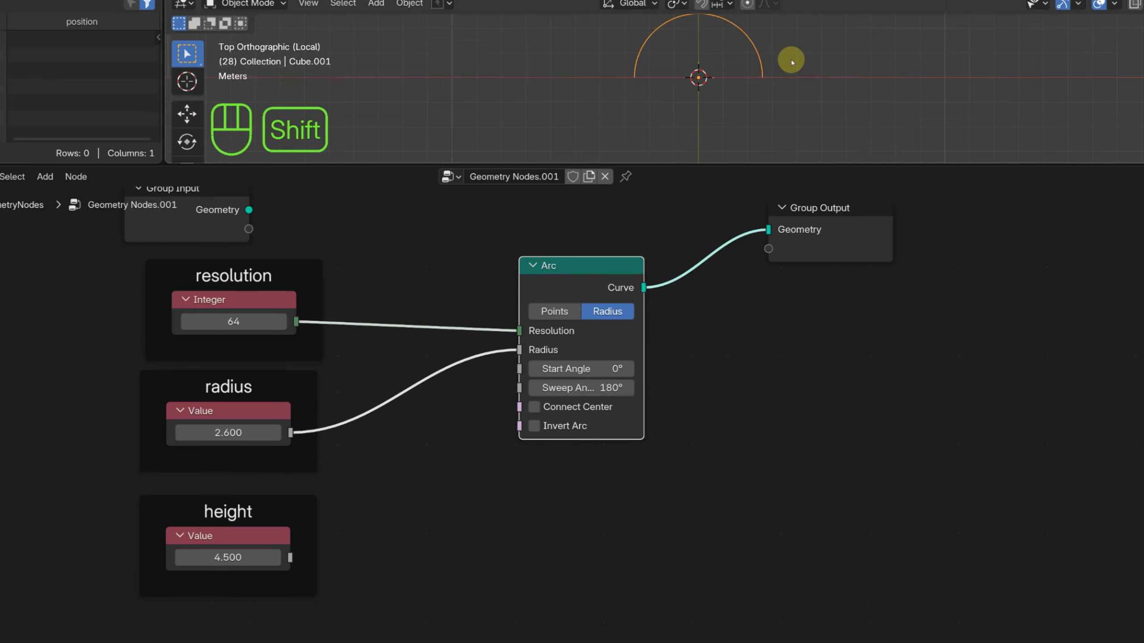
pyautogui.keyDown('ctrl'); pyautogui.moveTo(682, 127); pyautogui.dragTo(705, 96, button='middle'); pyautogui.keyUp('ctrl')
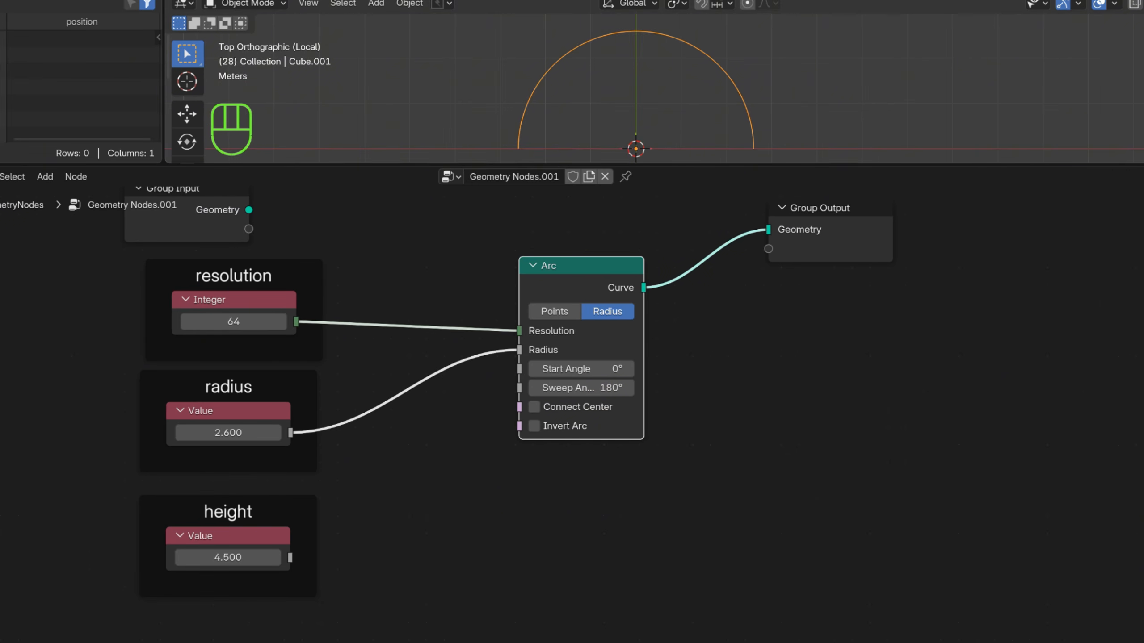
# Add a Curve Length node fed by the Arc's Curve output, below the Group Output.
pyautogui.moveTo(654, 281); pyautogui.dragTo(523, 288, button='middle')
pyautogui.moveTo(513, 294); pyautogui.dragTo(680, 346)
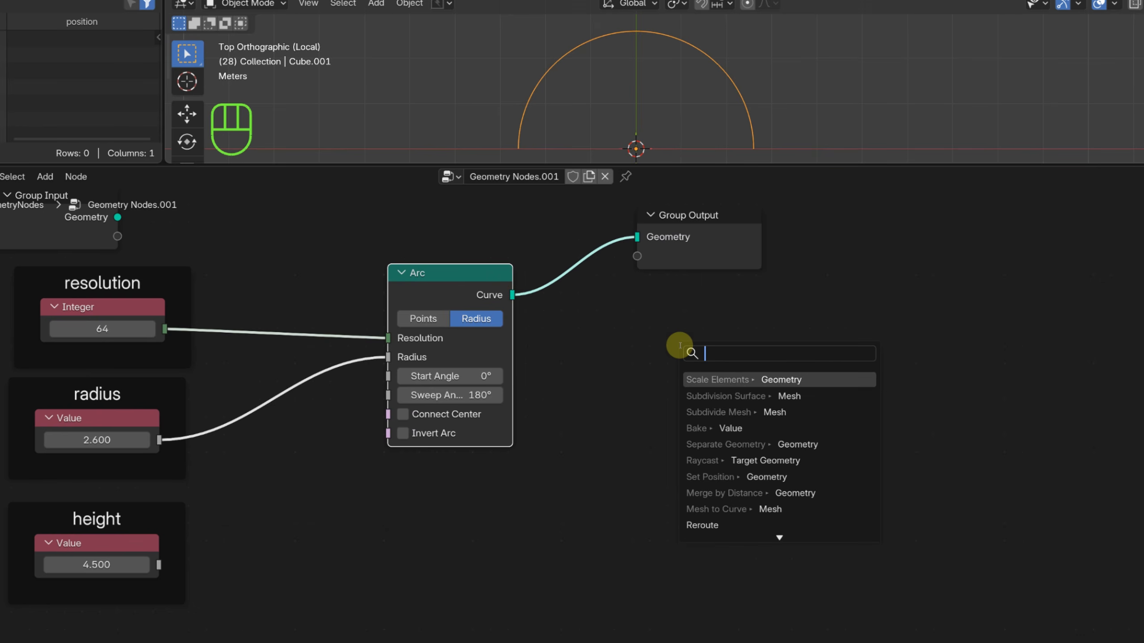
pyautogui.write('curve le')
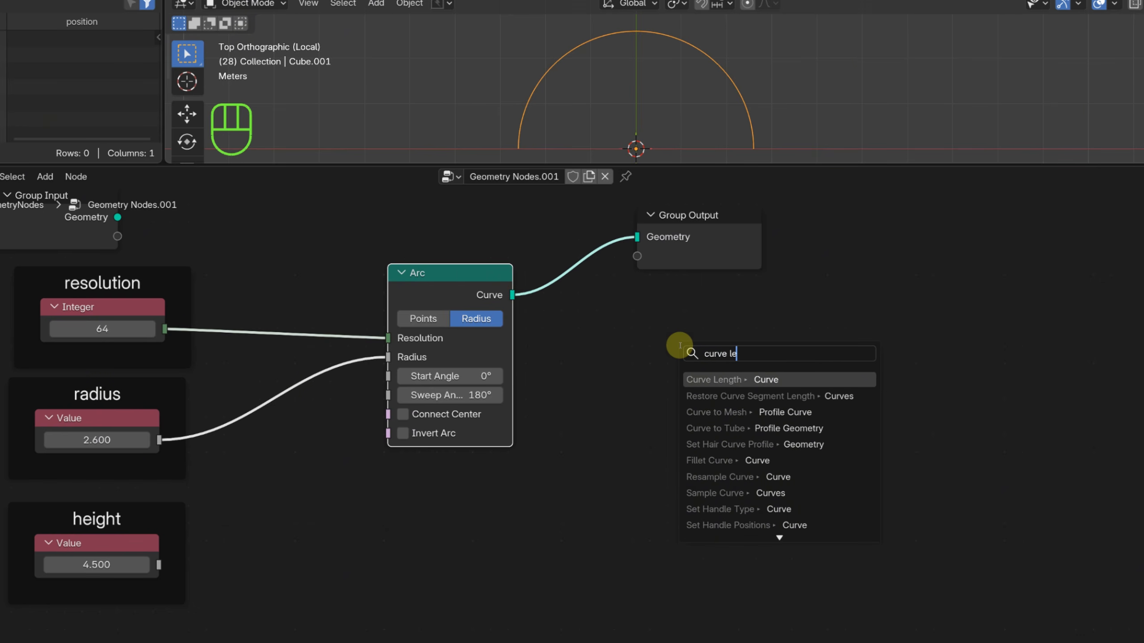
pyautogui.click(690, 379)
pyautogui.click(595, 440)
# Connect a Viewer node to the Curve Length output and move the three input frames closer to the Arc.
pyautogui.keyDown('ctrl'); pyautogui.keyDown('shift'); pyautogui.click(689, 414); pyautogui.keyUp('shift'); pyautogui.keyUp('ctrl')
pyautogui.moveTo(821, 328); pyautogui.dragTo(822, 413)
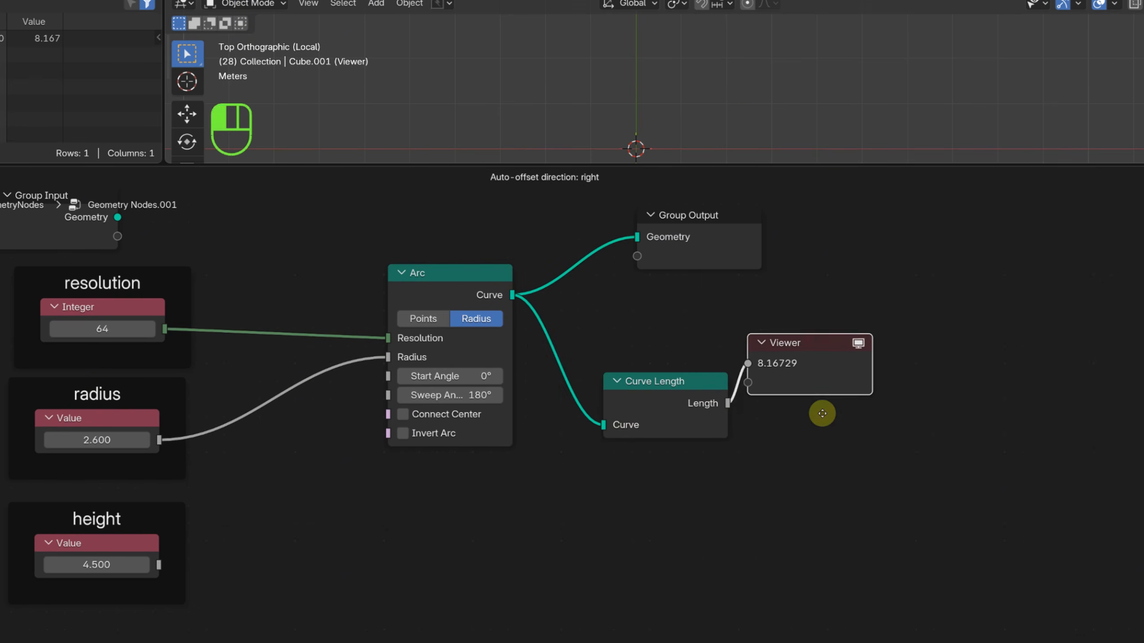
pyautogui.moveTo(822, 413); pyautogui.dragTo(823, 417)
pyautogui.moveTo(185, 362); pyautogui.dragTo(287, 355)
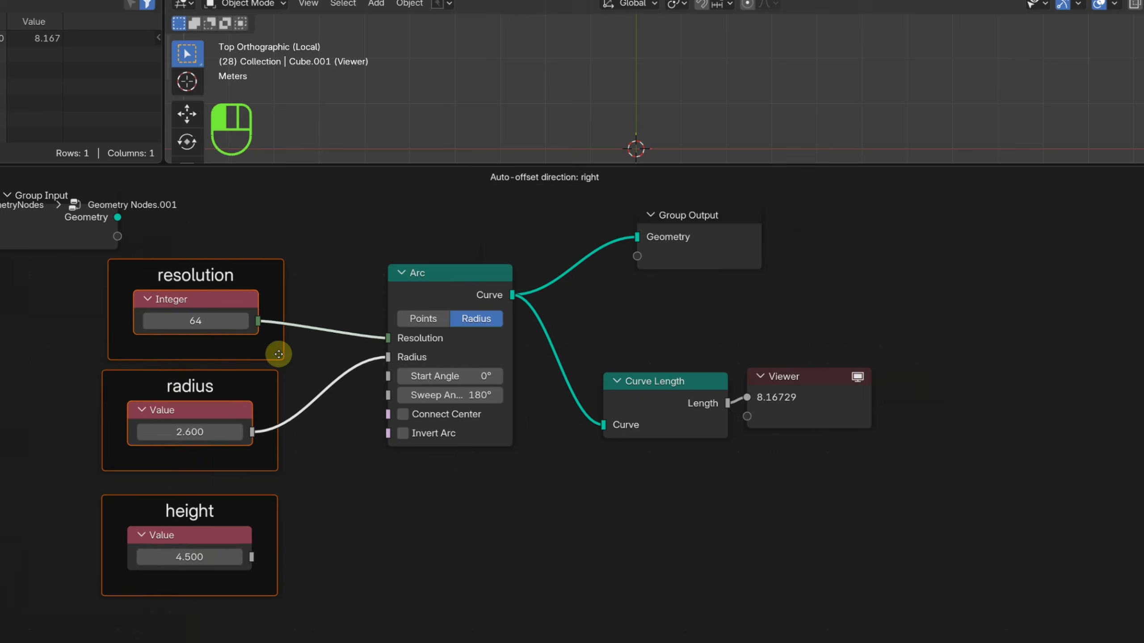
# Vary the radius value, for example 2.06 and 2.92, to test its effect on the arc's length.
pyautogui.scroll(3, 286, 354)
pyautogui.moveTo(120, 429)
pyautogui.keyDown('shift'); pyautogui.mouseDown()
pyautogui.moveTo(153, 429)
pyautogui.moveTo(108, 428)
pyautogui.mouseUp(); pyautogui.keyUp('shift')
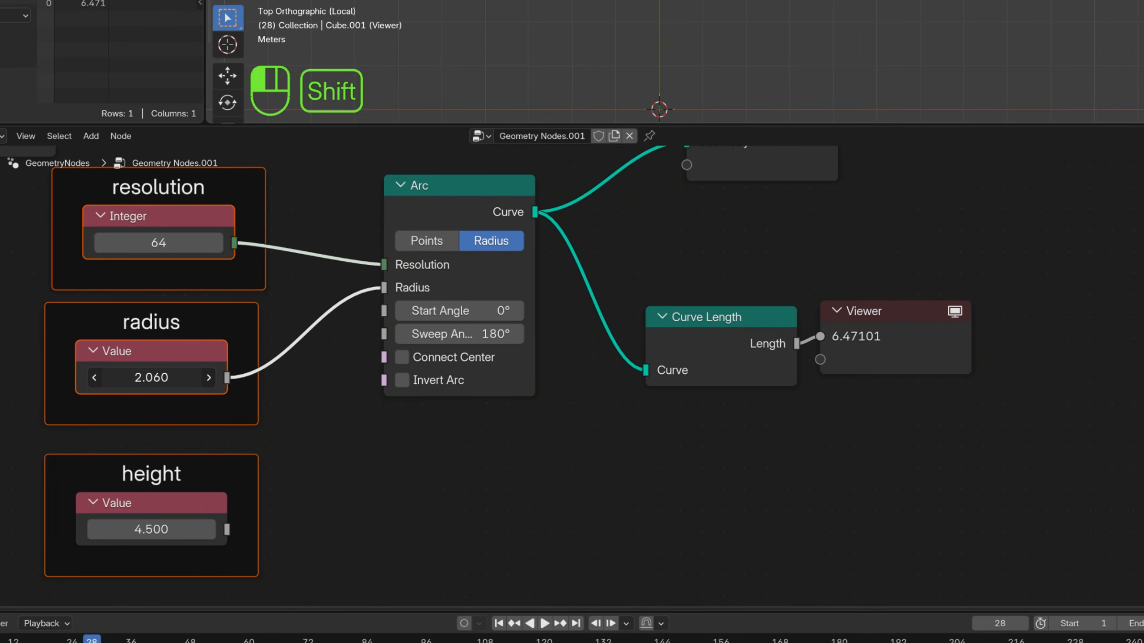
pyautogui.keyDown('shift'); pyautogui.moveTo(193, 377); pyautogui.dragTo(181, 377); pyautogui.keyUp('shift')
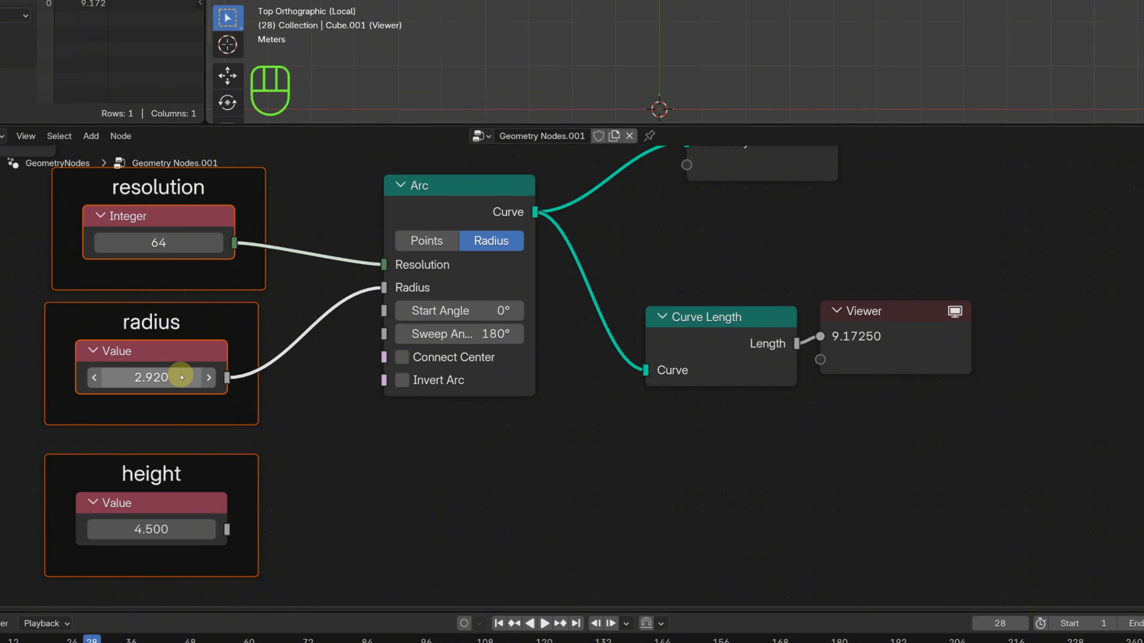
# Add a Subtract math node below Curve Length that subtracts 1 from the resolution value.
pyautogui.scroll(-3, 674, 531)
pyautogui.moveTo(577, 501); pyautogui.dragTo(605, 427, button='middle')
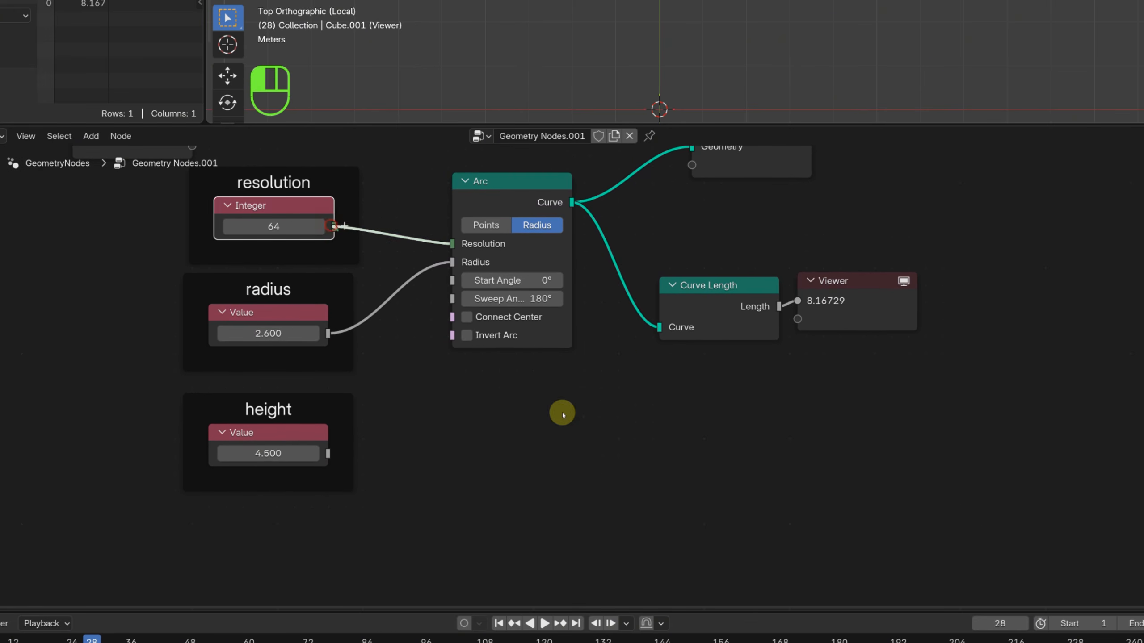
pyautogui.moveTo(562, 415); pyautogui.dragTo(595, 434)
pyautogui.write('sub')
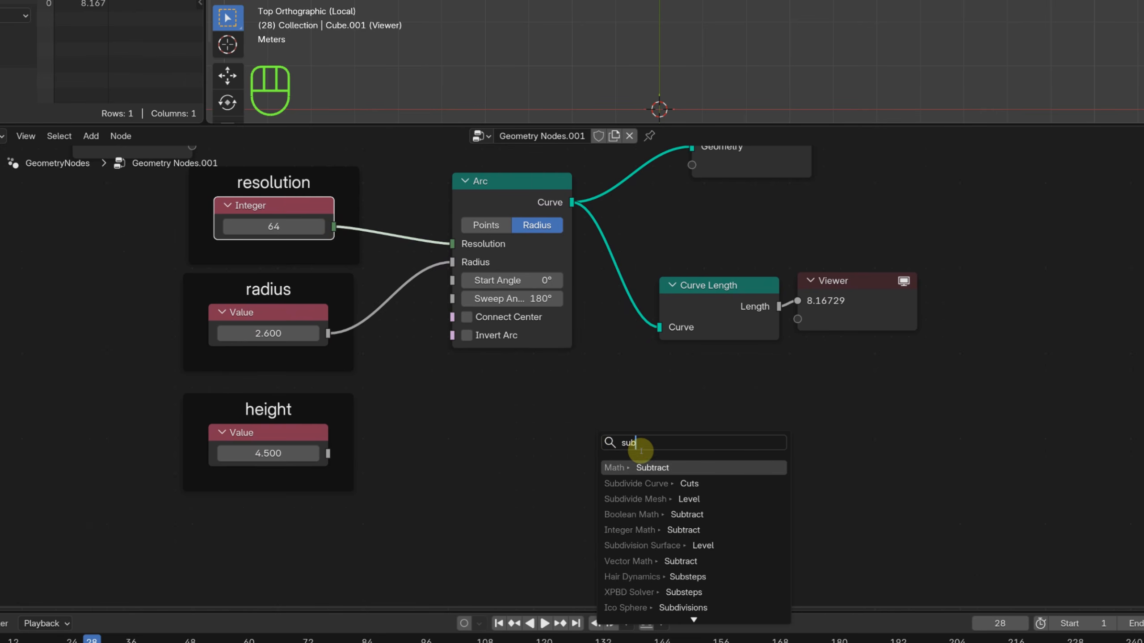
pyautogui.press('Return')
pyautogui.click(720, 444)
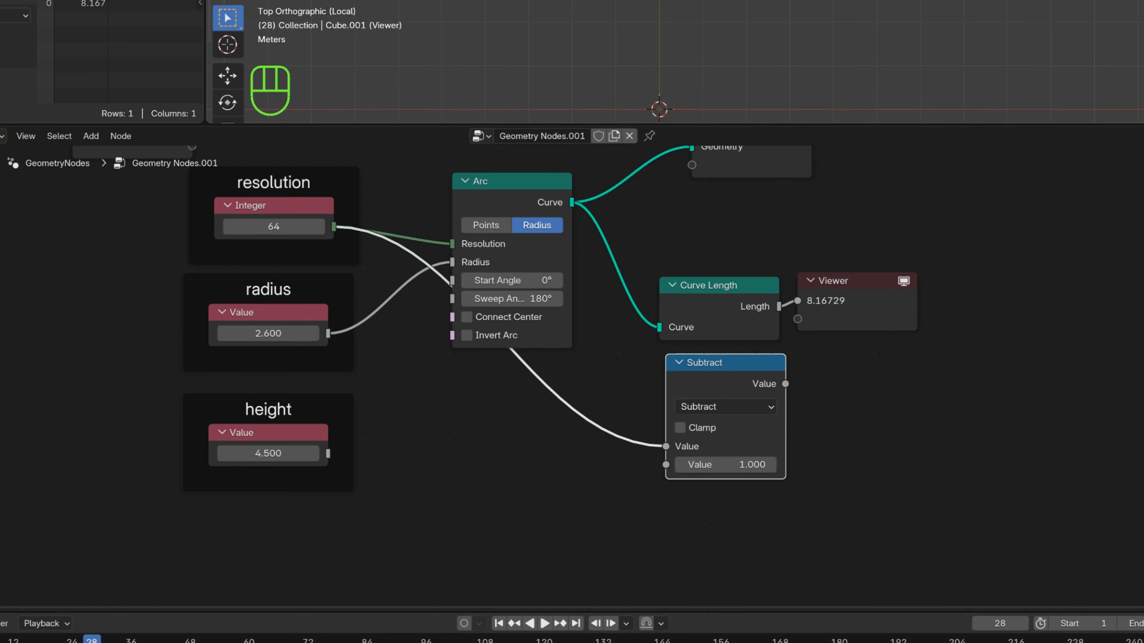
# Add a Divide math node that divides the Curve Length output by the Subtract result, moving the Viewer aside for room.
pyautogui.moveTo(1037, 524); pyautogui.dragTo(823, 521, button='middle')
pyautogui.moveTo(619, 299); pyautogui.dragTo(895, 297)
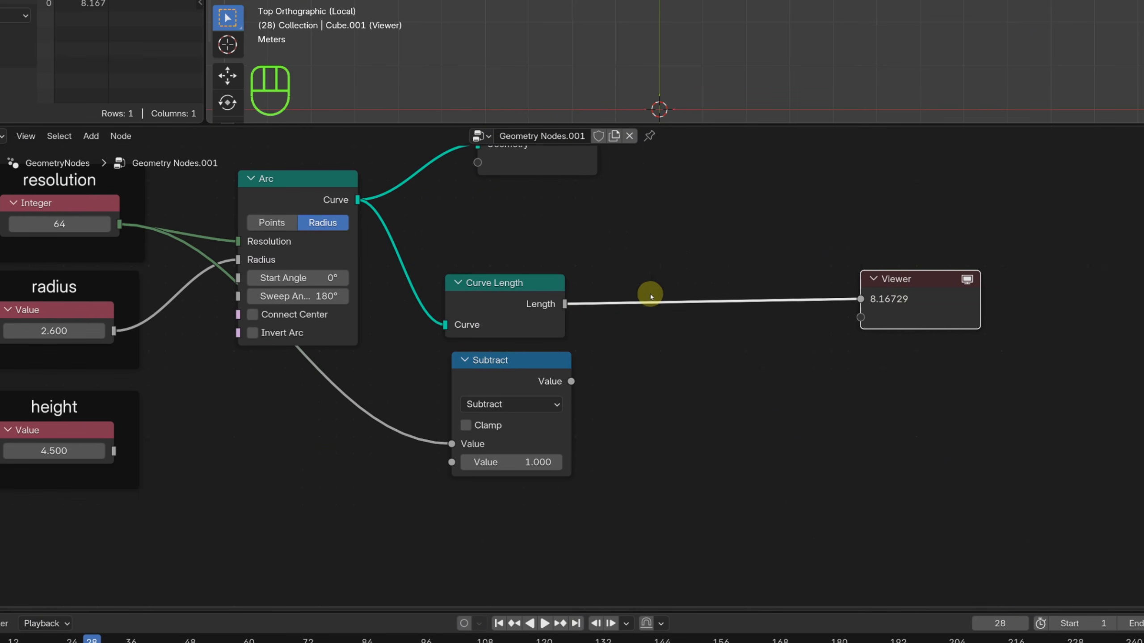
pyautogui.moveTo(564, 306); pyautogui.dragTo(737, 340)
pyautogui.write('di')
pyautogui.click(775, 371)
pyautogui.click(732, 369)
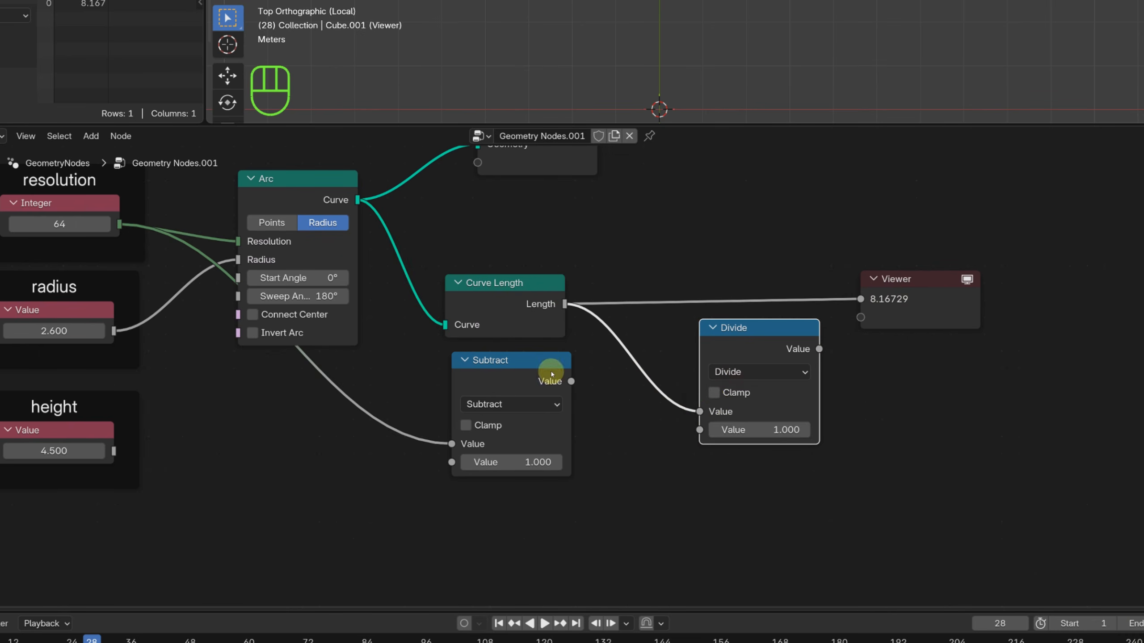
pyautogui.moveTo(571, 382); pyautogui.dragTo(700, 429)
pyautogui.moveTo(754, 356); pyautogui.dragTo(734, 350)
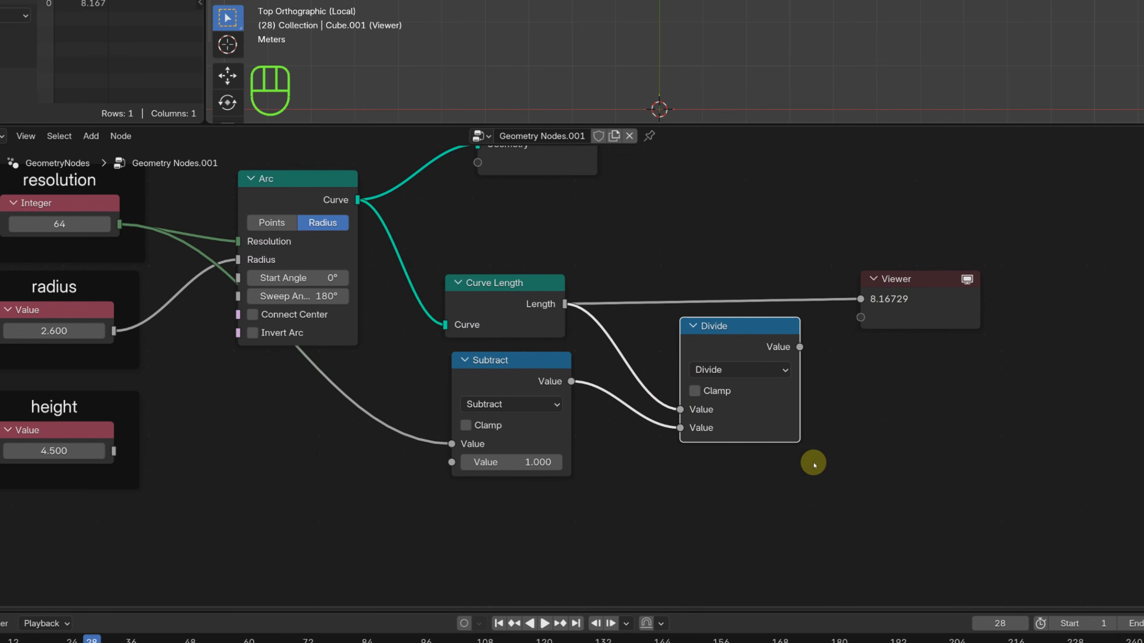
# Put the Divide node in a frame labelled "segment step" and delete the Viewer node.
pyautogui.hotkey('ctrl', 'j')
pyautogui.press('F2')
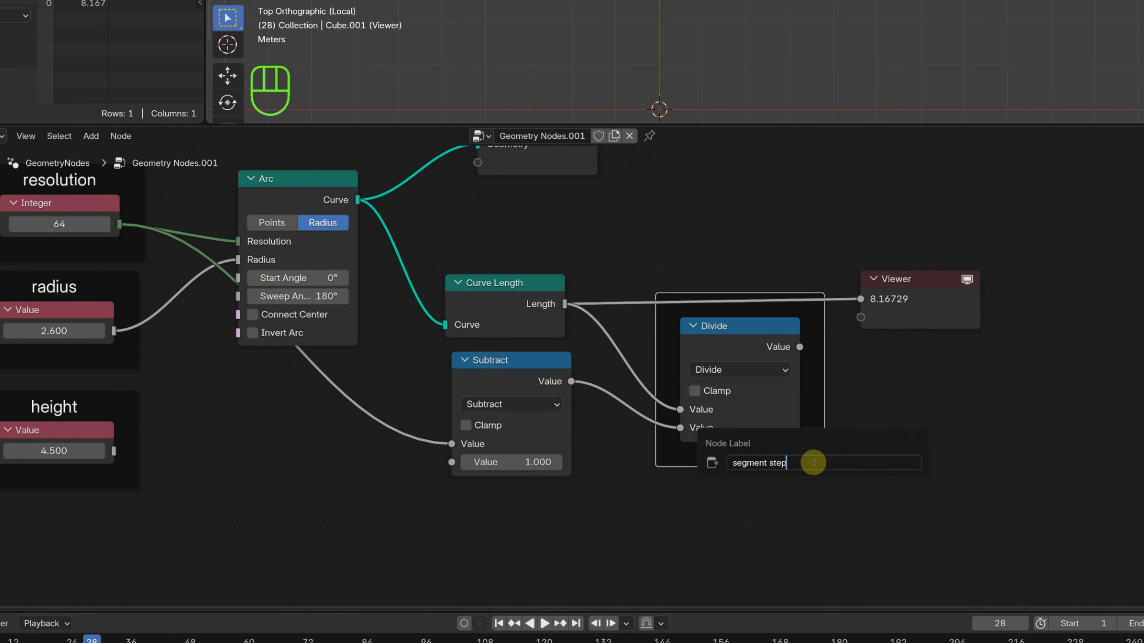
pyautogui.press('Return')
pyautogui.moveTo(909, 305); pyautogui.dragTo(896, 240)
pyautogui.scroll(-2, 880, 319)
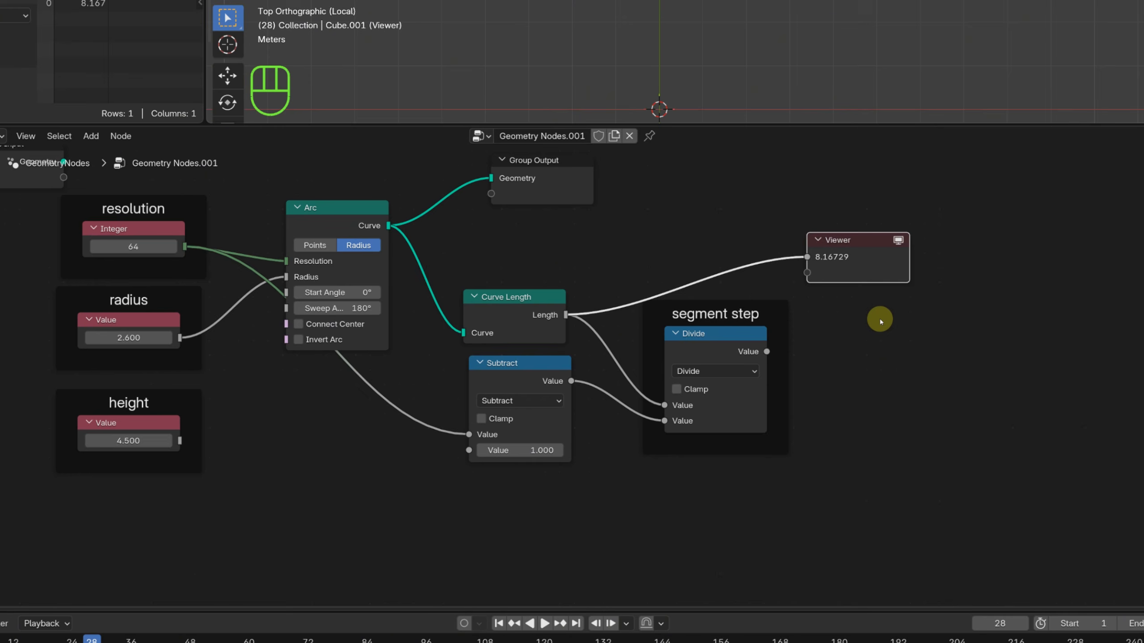
pyautogui.moveTo(869, 320); pyautogui.dragTo(878, 333, button='middle')
pyautogui.scroll(-2, 851, 482)
pyautogui.moveTo(834, 474); pyautogui.dragTo(827, 412, button='middle')
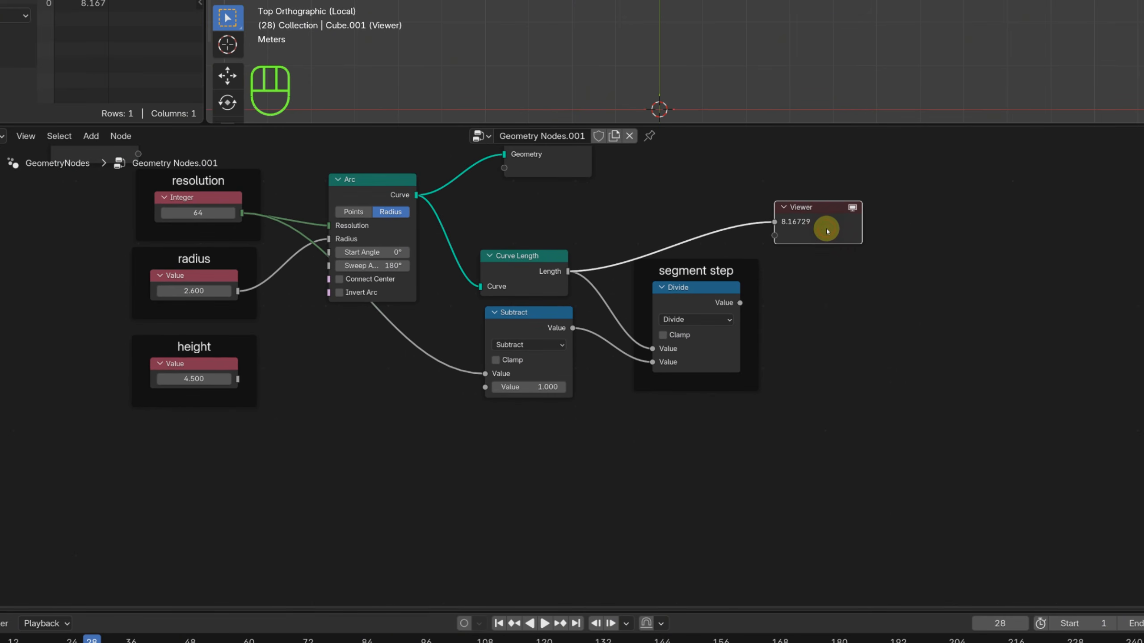
pyautogui.press('Delete')
# Add a Curve Line node below the segment step frame.
pyautogui.hotkey('shift', 'a')
pyautogui.write('cu lin')
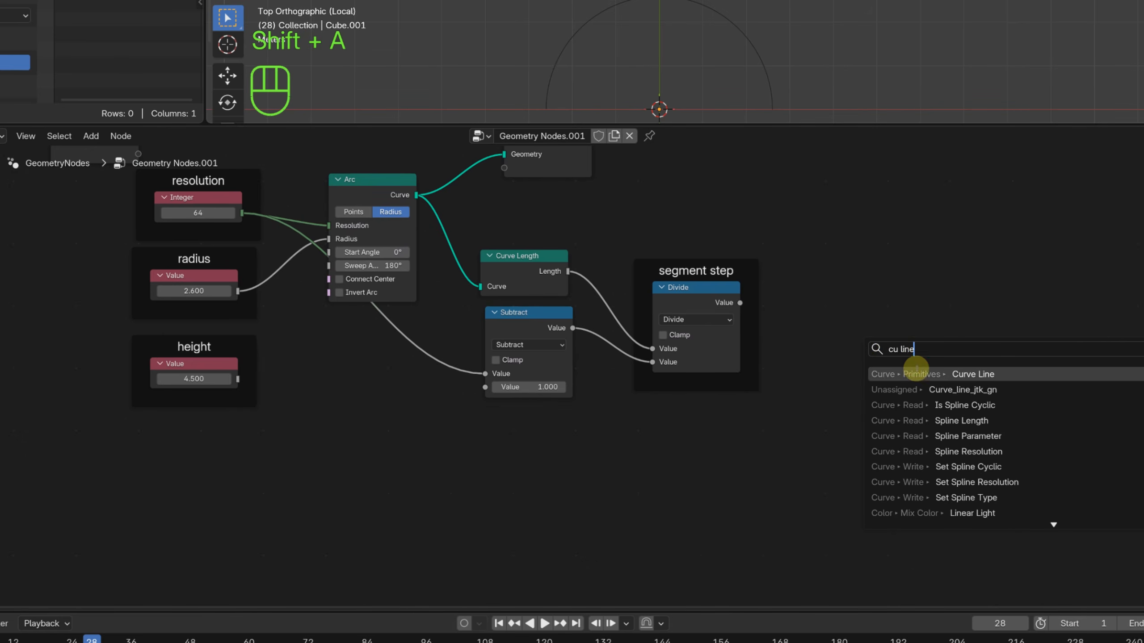
pyautogui.write('e')
pyautogui.press('Return')
pyautogui.click(667, 464)
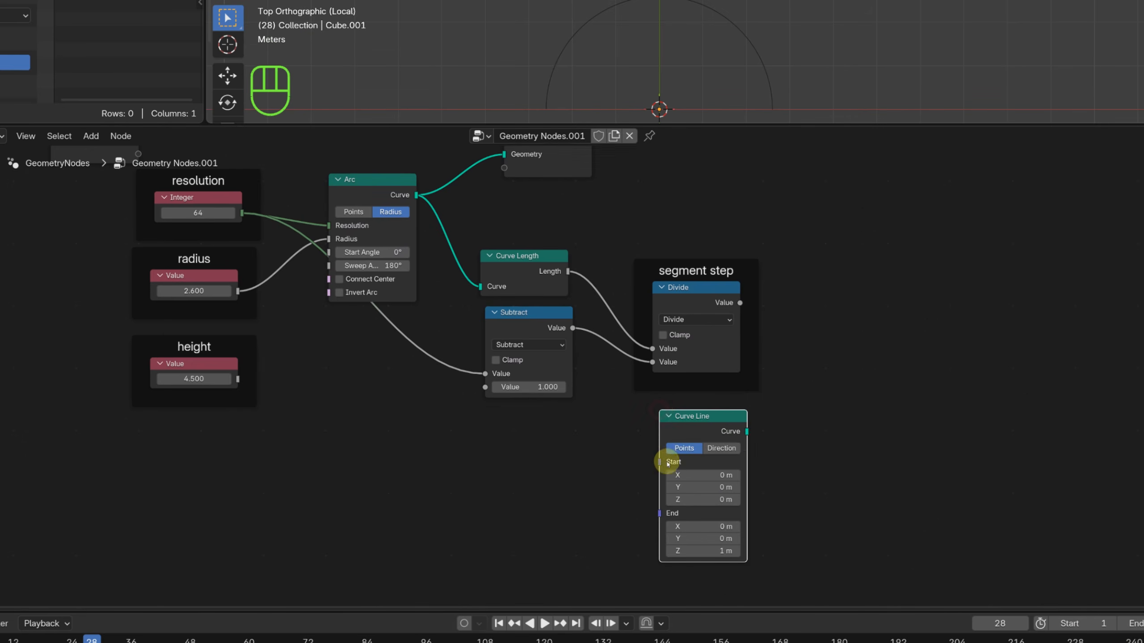
pyautogui.scroll(3, 717, 358)
pyautogui.moveTo(667, 464); pyautogui.dragTo(727, 337, button='middle')
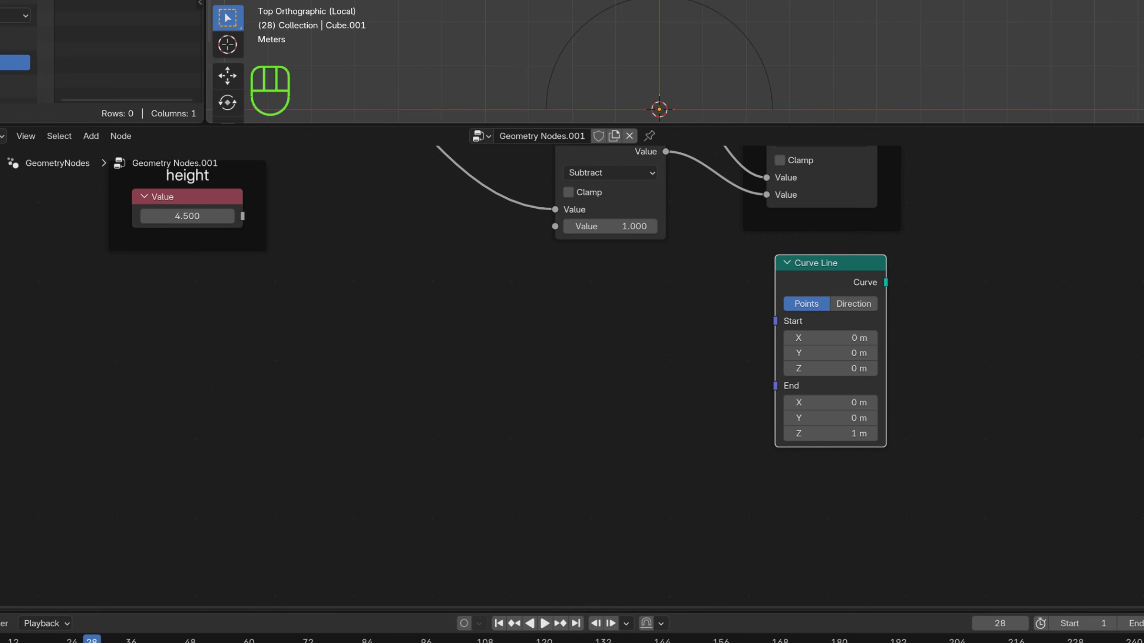
pyautogui.scroll(1, 810, 549)
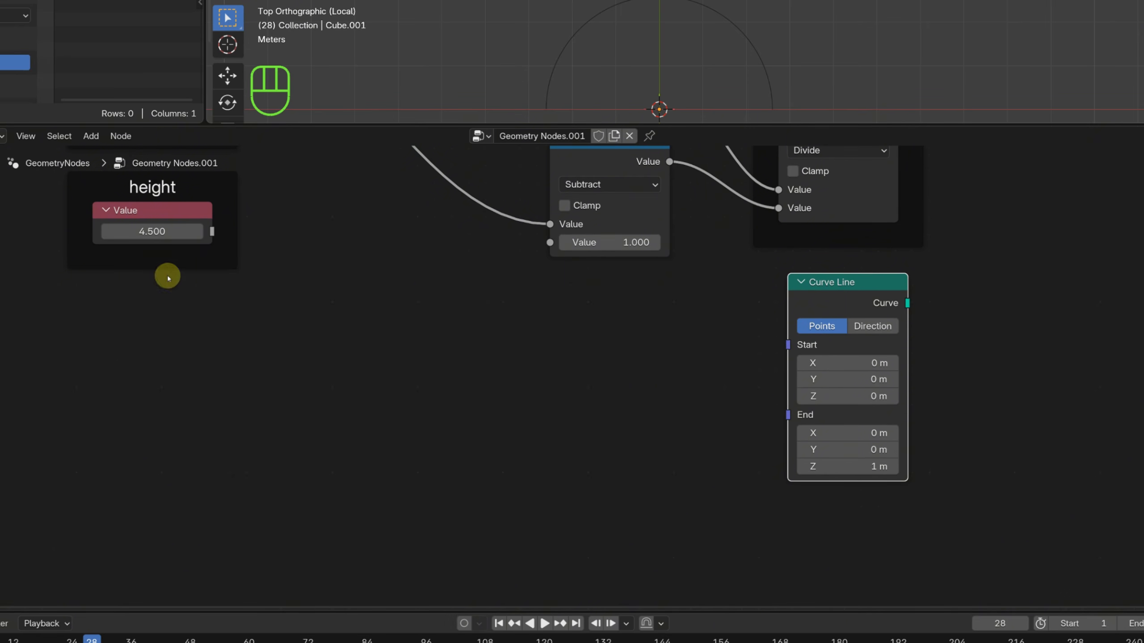
# Move the height frame lower and add a Divide math node that divides the height value by 2.
pyautogui.moveTo(160, 267); pyautogui.dragTo(115, 406)
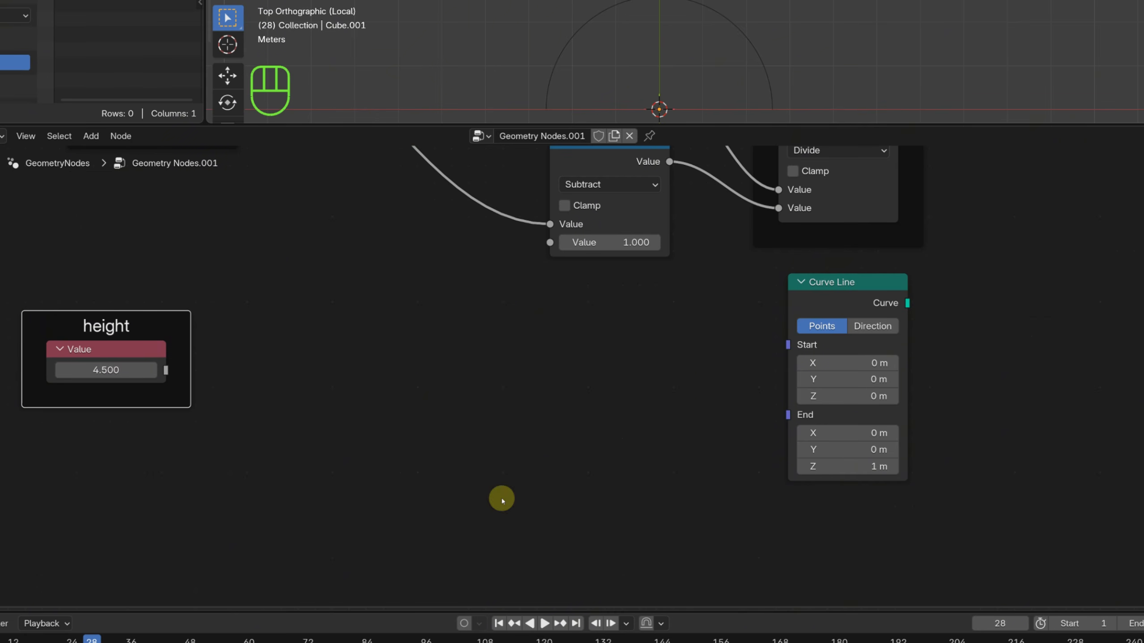
pyautogui.moveTo(168, 371); pyautogui.dragTo(330, 338)
pyautogui.write('di')
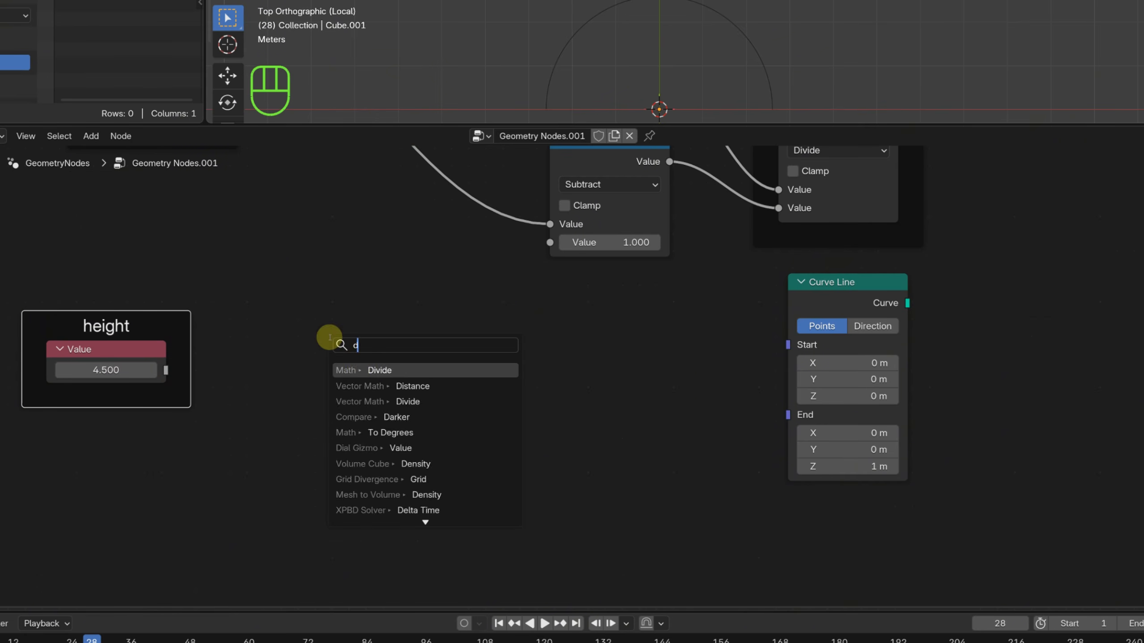
pyautogui.click(344, 369)
pyautogui.click(320, 425)
pyautogui.press('Return')
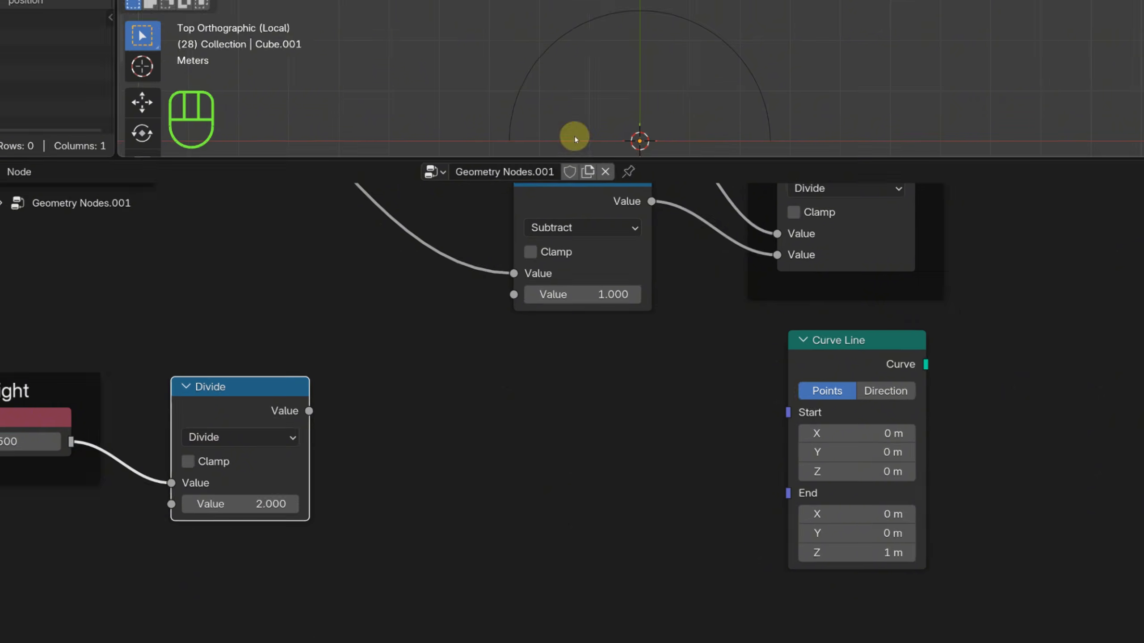
# Switch the viewport to front view and sketch annotation strokes for a vertical line centred on the origin and its full height.
pyautogui.moveTo(605, 105); pyautogui.dragTo(755, 50, button='middle')
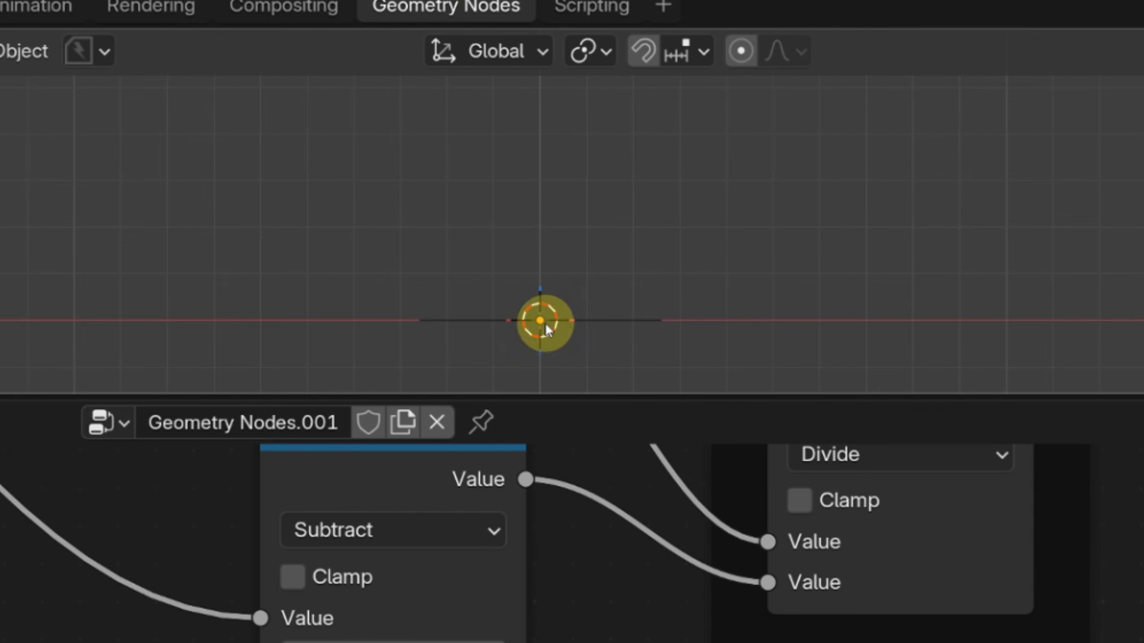
pyautogui.moveTo(543, 319); pyautogui.dragTo(542, 133)
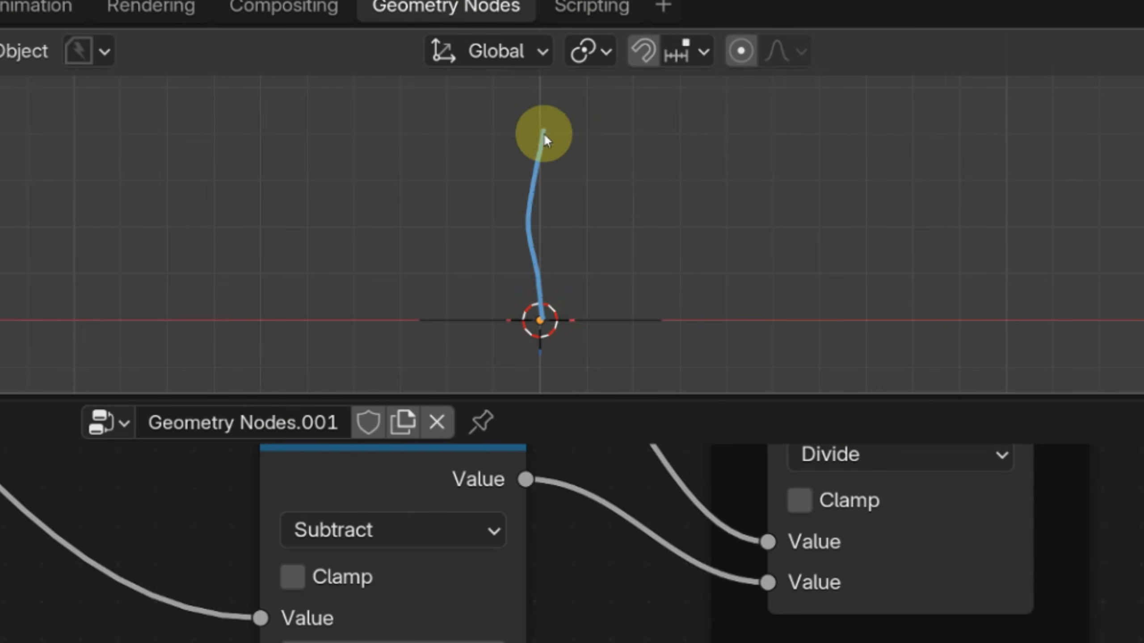
pyautogui.scroll(-2, 543, 135)
pyautogui.keyDown('shift'); pyautogui.moveTo(574, 289); pyautogui.dragTo(595, 197, button='middle'); pyautogui.keyUp('shift')
pyautogui.moveTo(594, 197); pyautogui.dragTo(595, 334)
pyautogui.scroll(-2, 595, 332)
pyautogui.moveTo(398, 105)
pyautogui.mouseDown()
pyautogui.moveTo(416, 105)
pyautogui.moveTo(421, 288)
pyautogui.mouseUp()
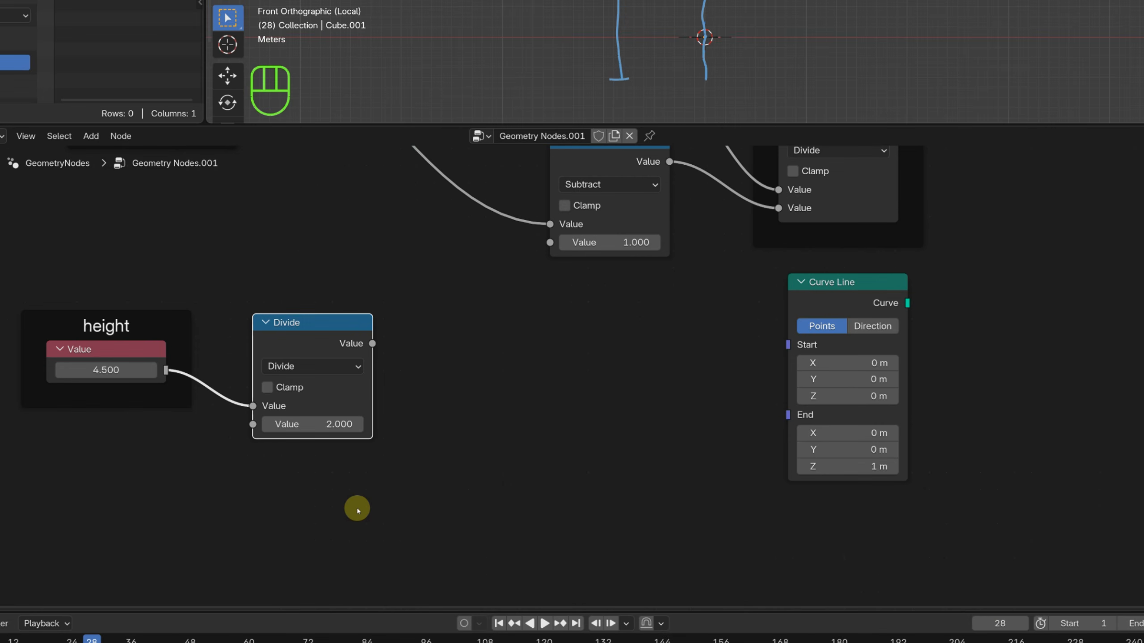
# Add two Combine XYZ nodes, one above the other, between the height's Divide node and the Curve Line.
pyautogui.scroll(-1, 451, 411)
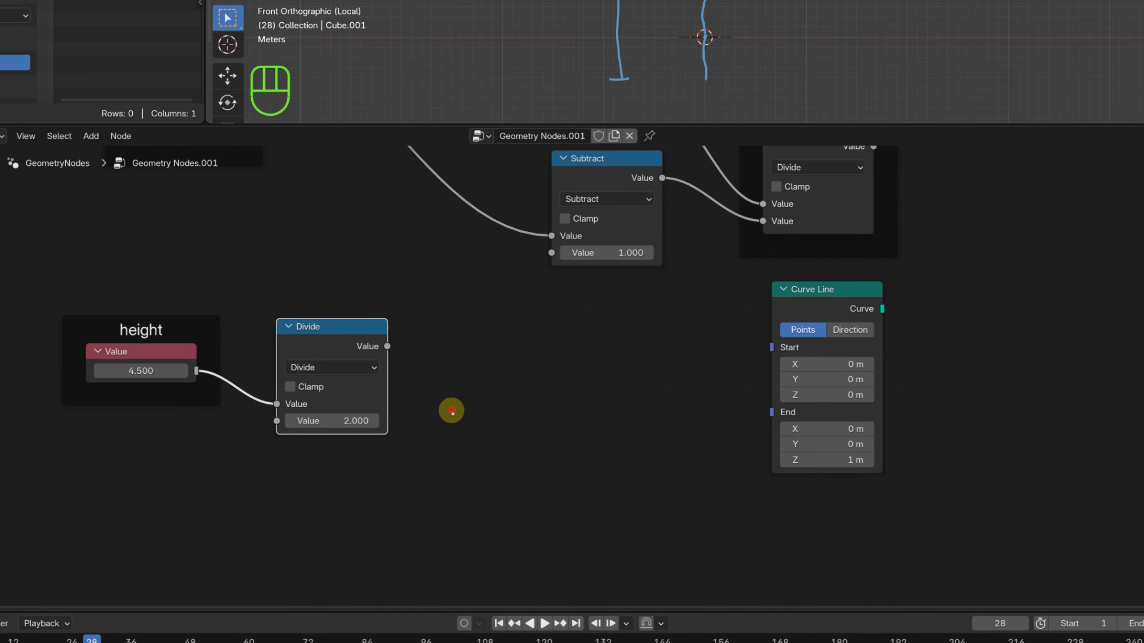
pyautogui.hotkey('shift', 'a')
pyautogui.write('com')
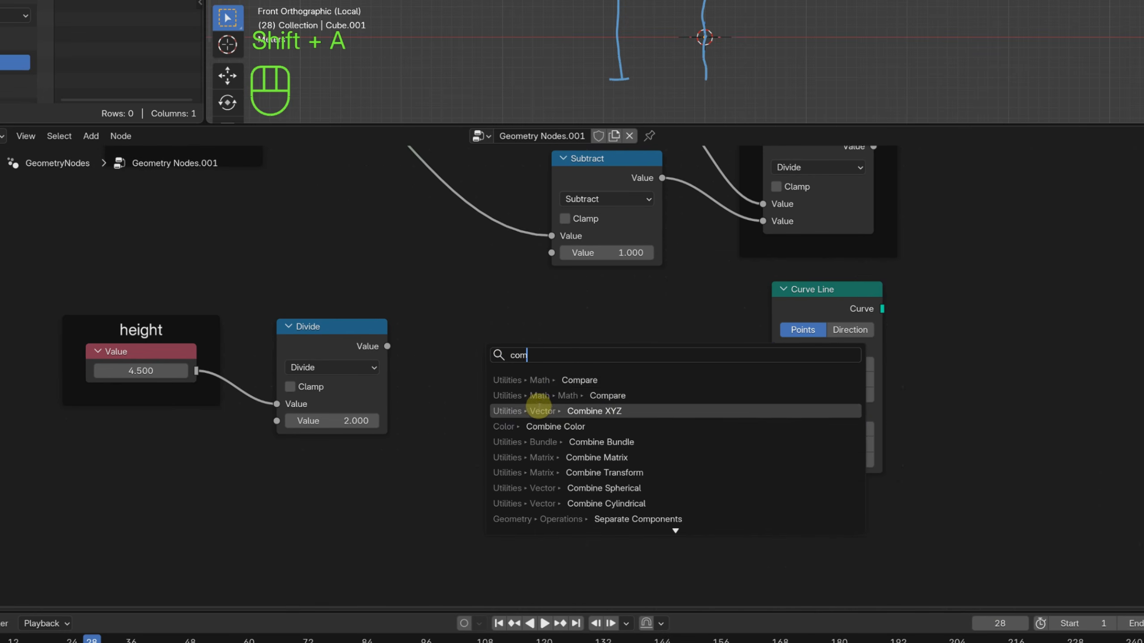
pyautogui.click(540, 404)
pyautogui.click(491, 277)
pyautogui.hotkey('shift', 'd')
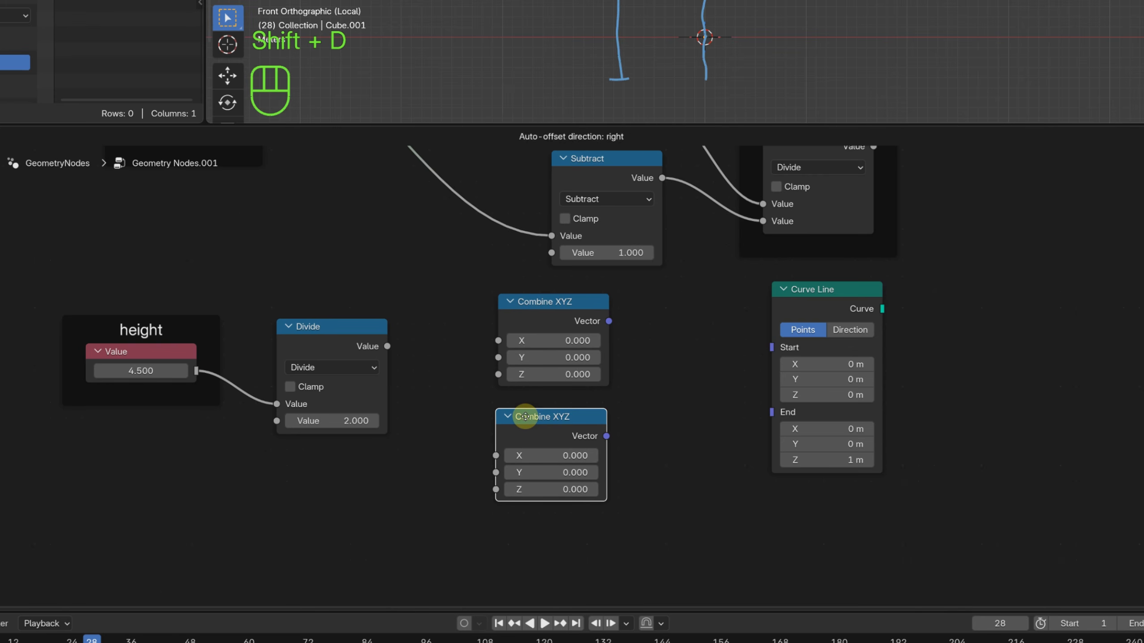
pyautogui.click(526, 419)
# Connect the halved height to the Z input of both Combine XYZ nodes and move the height and Divide nodes farther away.
pyautogui.moveTo(387, 346); pyautogui.dragTo(436, 423)
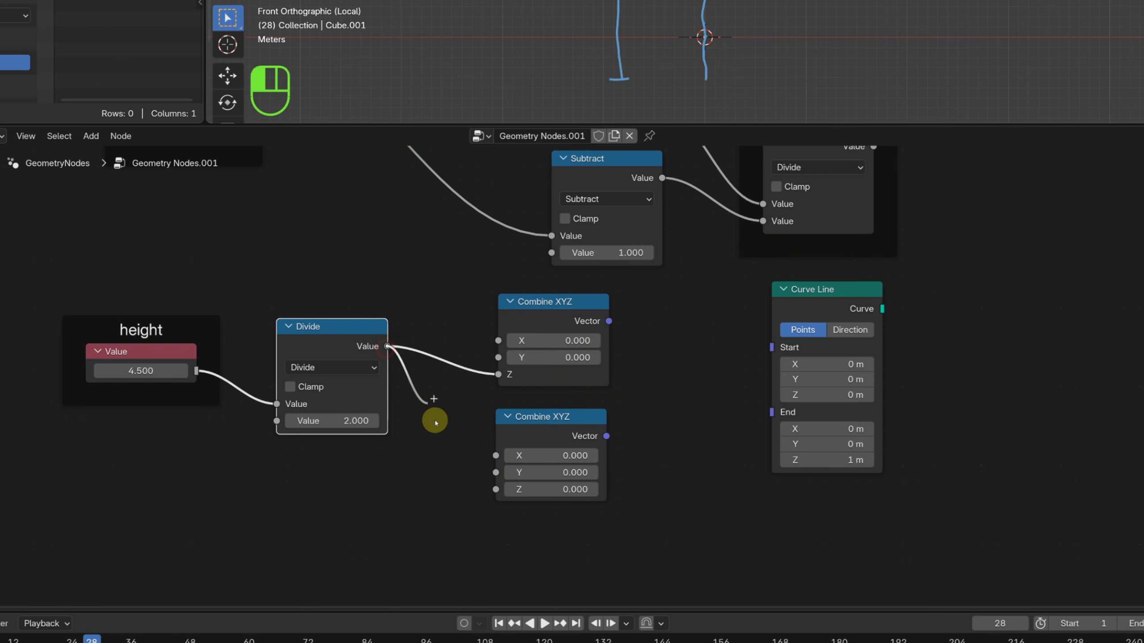
pyautogui.moveTo(329, 341); pyautogui.dragTo(304, 342)
pyautogui.moveTo(167, 300); pyautogui.dragTo(298, 347)
pyautogui.moveTo(294, 341); pyautogui.dragTo(218, 395)
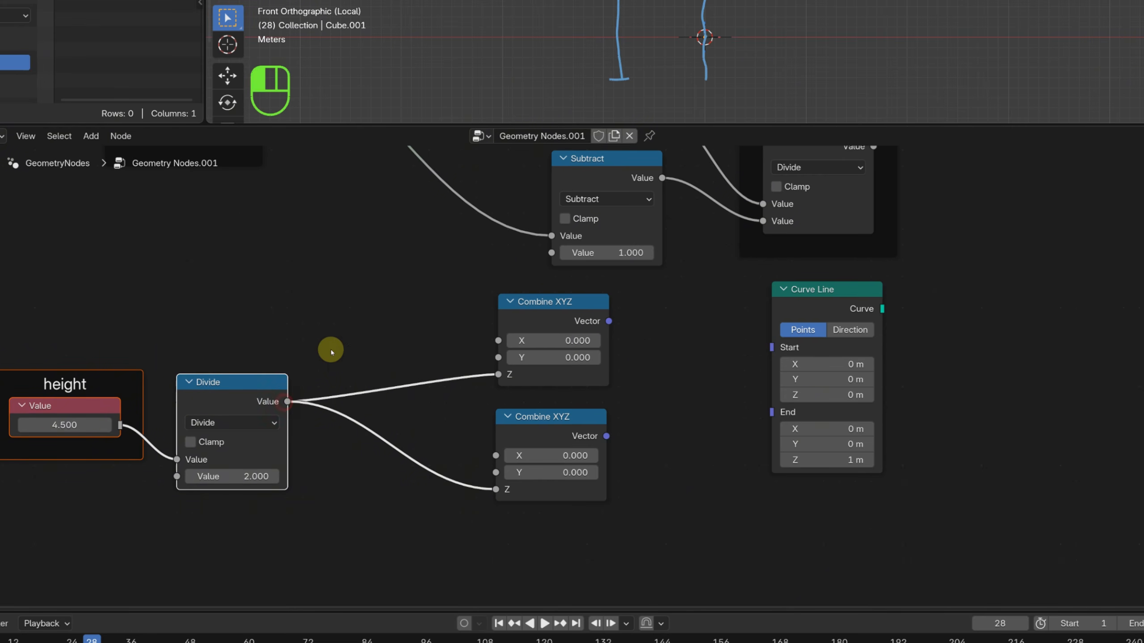
# Insert a Multiply node with value -1 between the halved height and the upper Combine XYZ.
pyautogui.moveTo(331, 352); pyautogui.dragTo(331, 350)
pyautogui.write('mul')
pyautogui.press('Return')
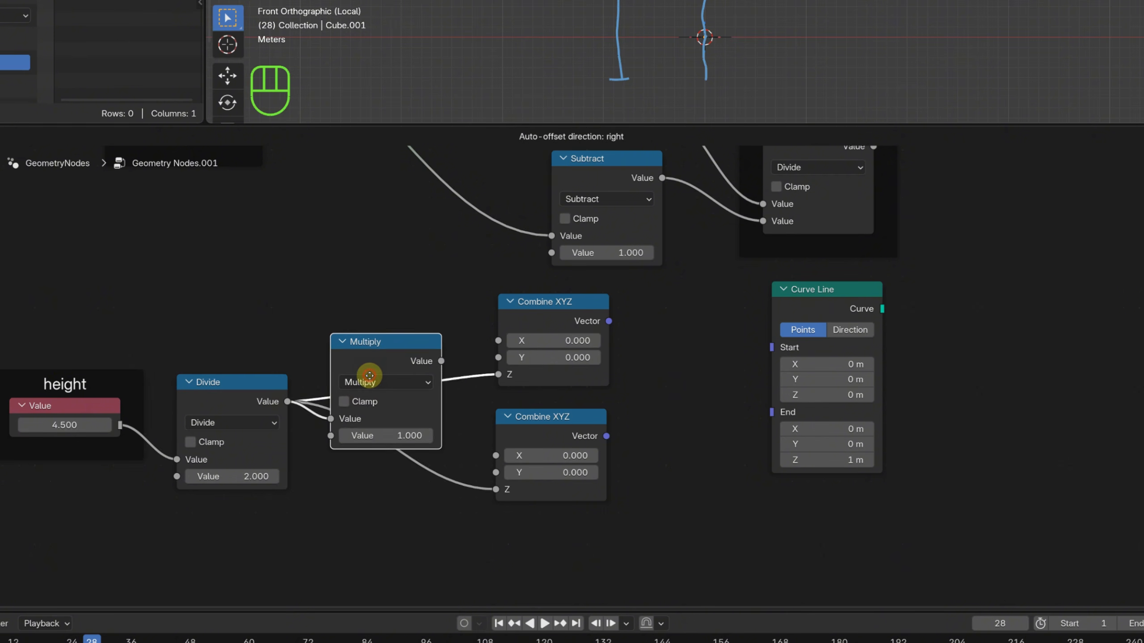
pyautogui.click(396, 428)
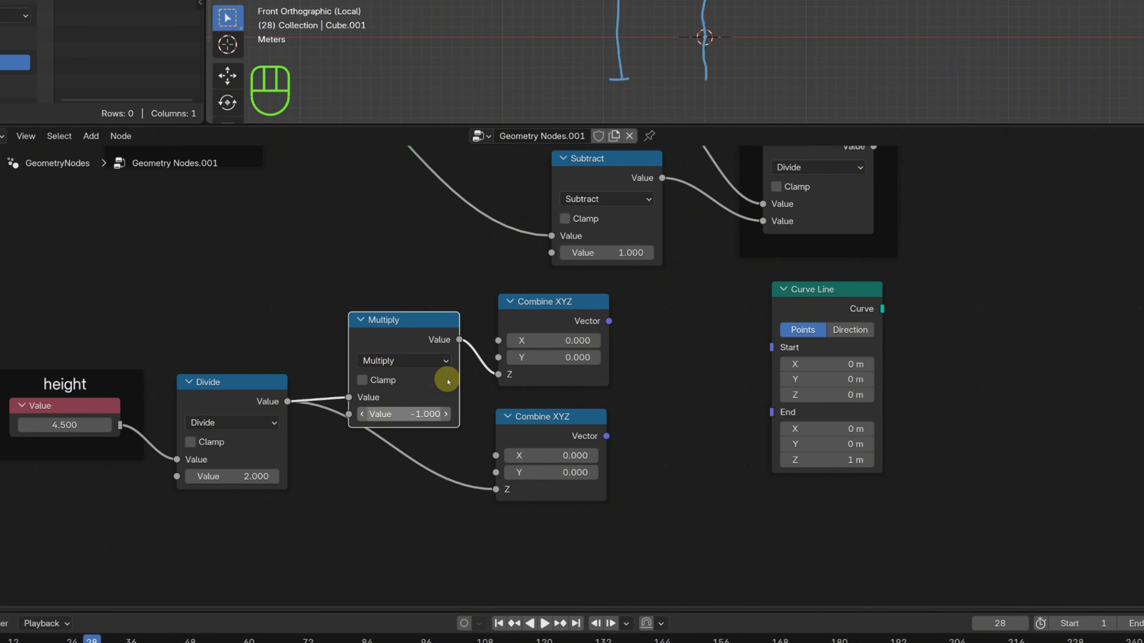
pyautogui.moveTo(427, 331); pyautogui.dragTo(444, 308)
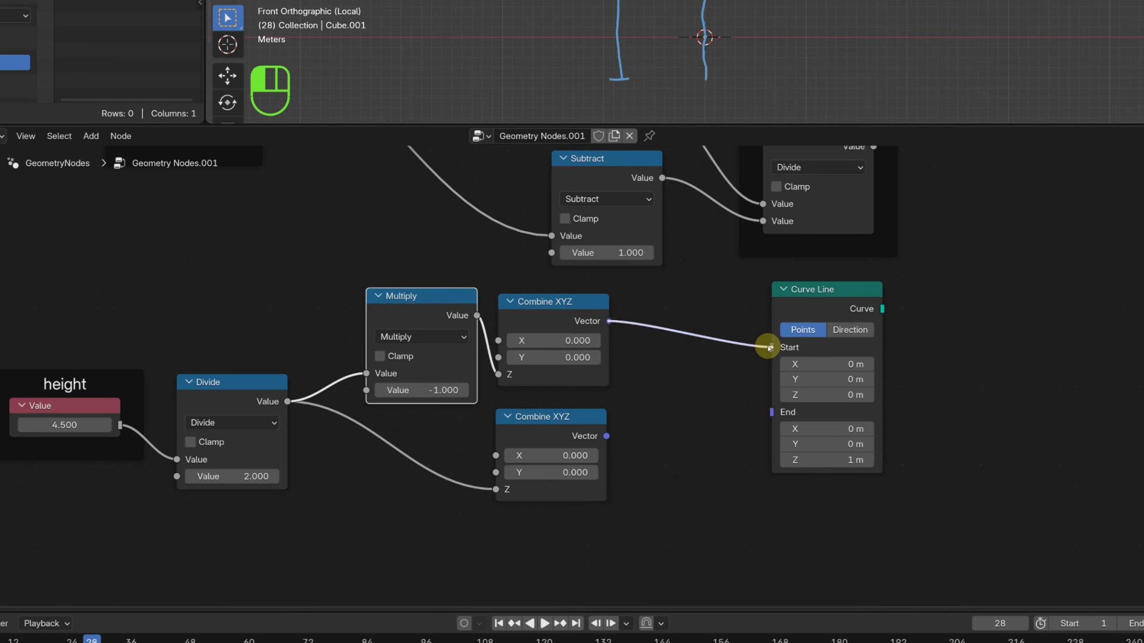
# Connect the upper Combine XYZ to the Curve Line's Start and the lower one to its End, and preview the line with a Viewer.
pyautogui.moveTo(767, 346); pyautogui.dragTo(770, 347)
pyautogui.moveTo(606, 436); pyautogui.dragTo(771, 412)
pyautogui.keyDown('ctrl'); pyautogui.keyDown('shift'); pyautogui.click(817, 292); pyautogui.keyUp('shift'); pyautogui.keyUp('ctrl')
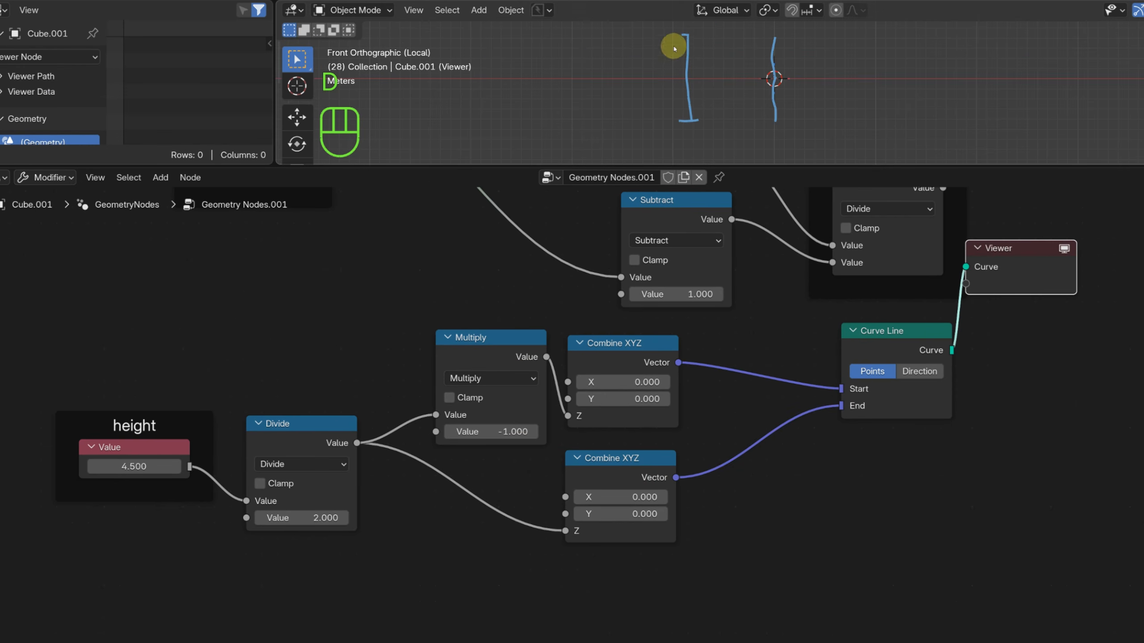
pyautogui.scroll(8, 779, 78)
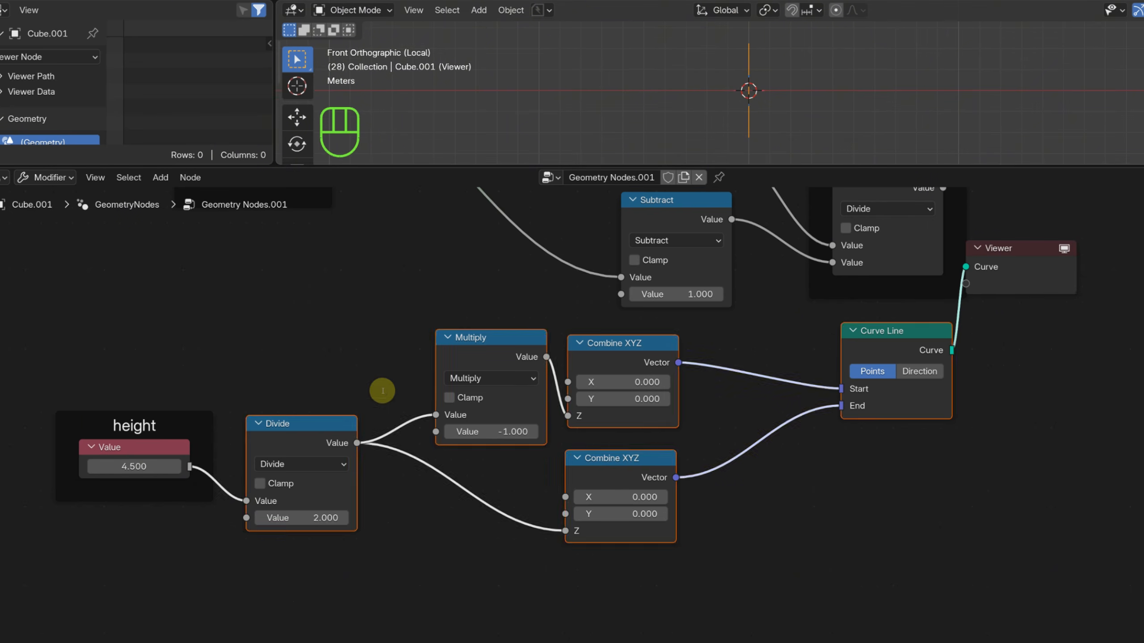
# Frame the nodes that build the vertical line and insert a Resample Curve node between the Curve Line and the Viewer.
pyautogui.moveTo(378, 388); pyautogui.dragTo(401, 446)
pyautogui.hotkey('shift', 'a')
pyautogui.write('resa')
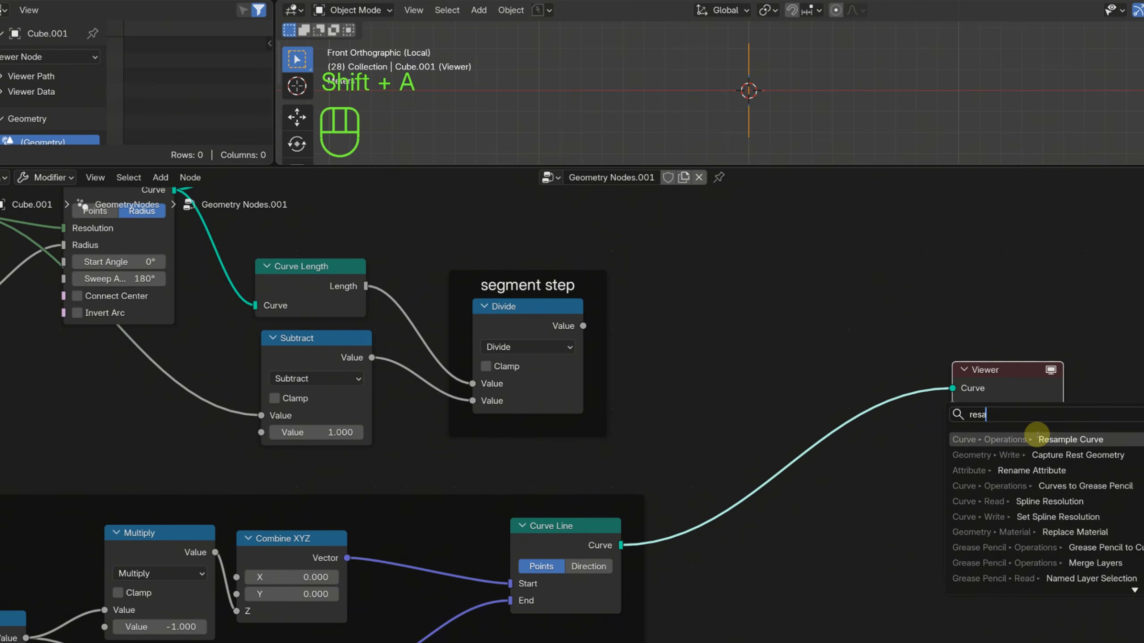
pyautogui.click(1036, 439)
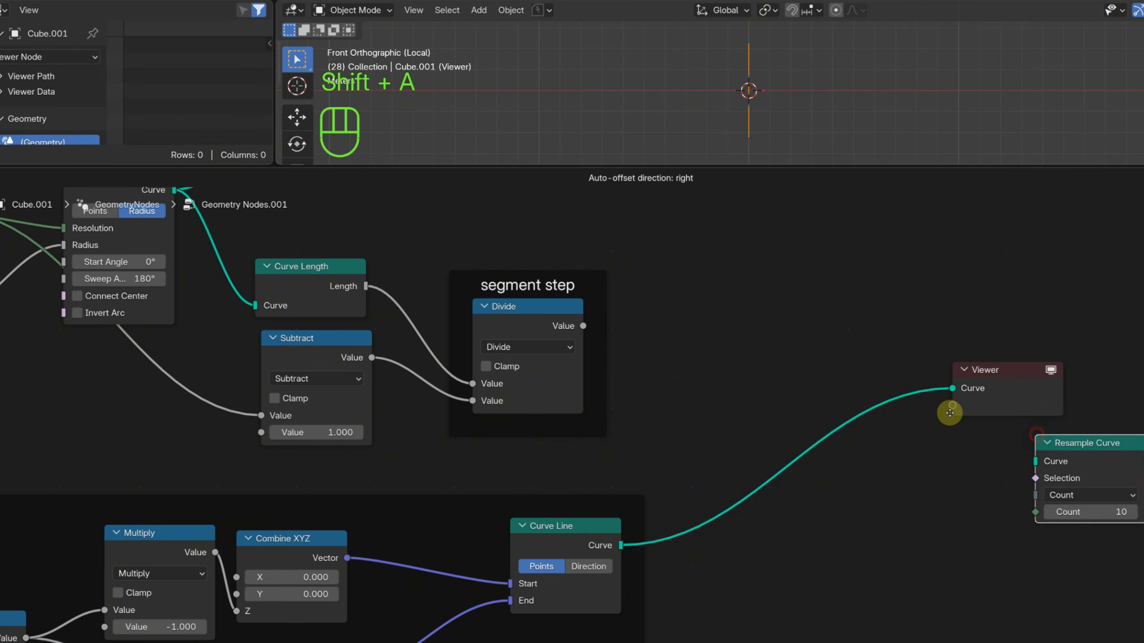
pyautogui.click(859, 439)
pyautogui.moveTo(832, 420); pyautogui.dragTo(827, 386)
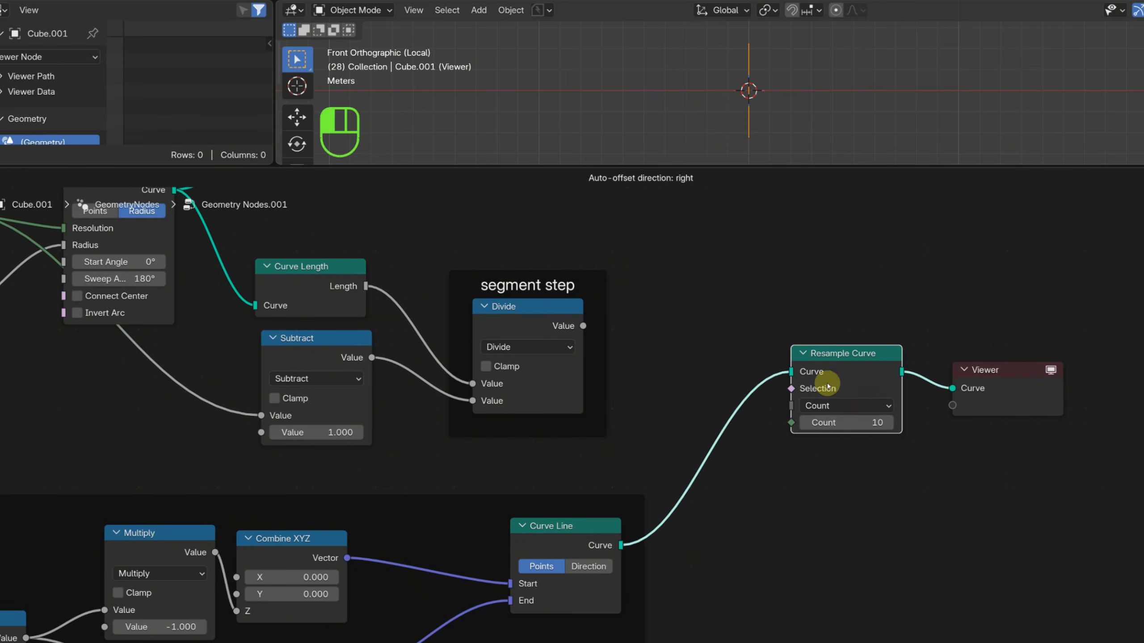
# Set Resample Curve to Length mode and connect the segment step value to its Length input.
pyautogui.scroll(3, 827, 386)
pyautogui.click(876, 400)
pyautogui.click(889, 493)
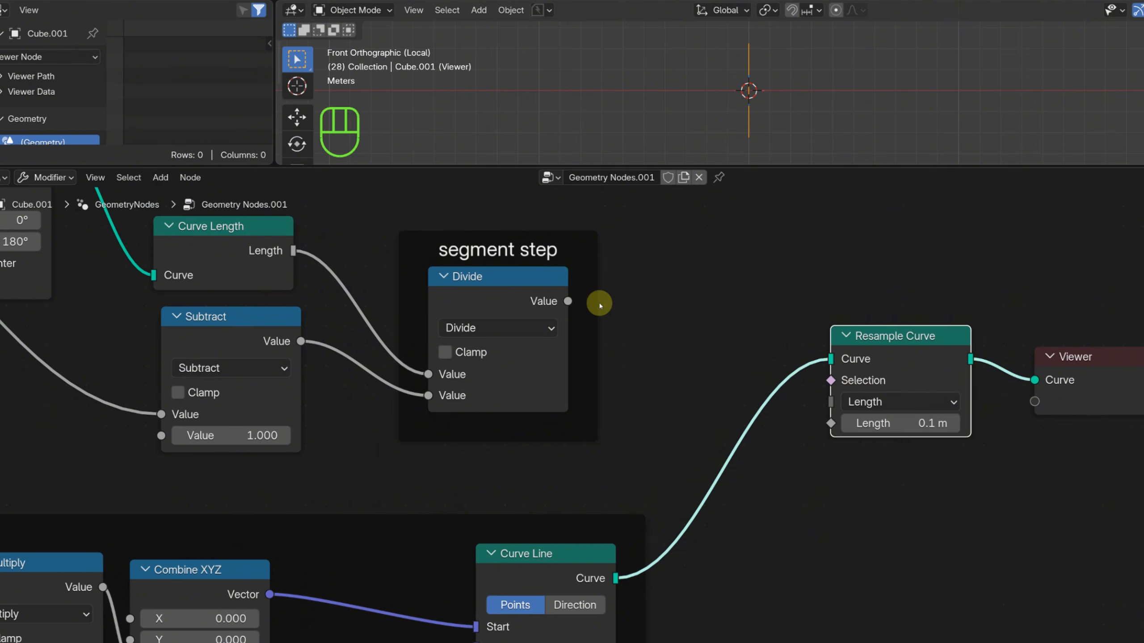
pyautogui.click(562, 300)
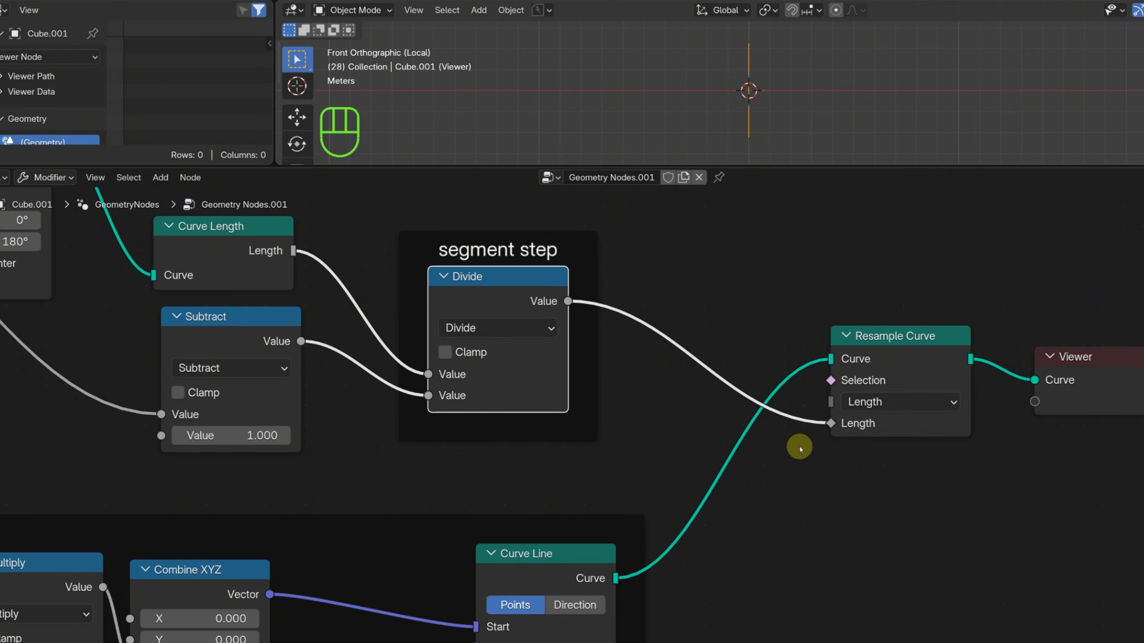
# Move the Group Output node far beyond the Viewer to make room for more nodes.
pyautogui.scroll(-5, 800, 449)
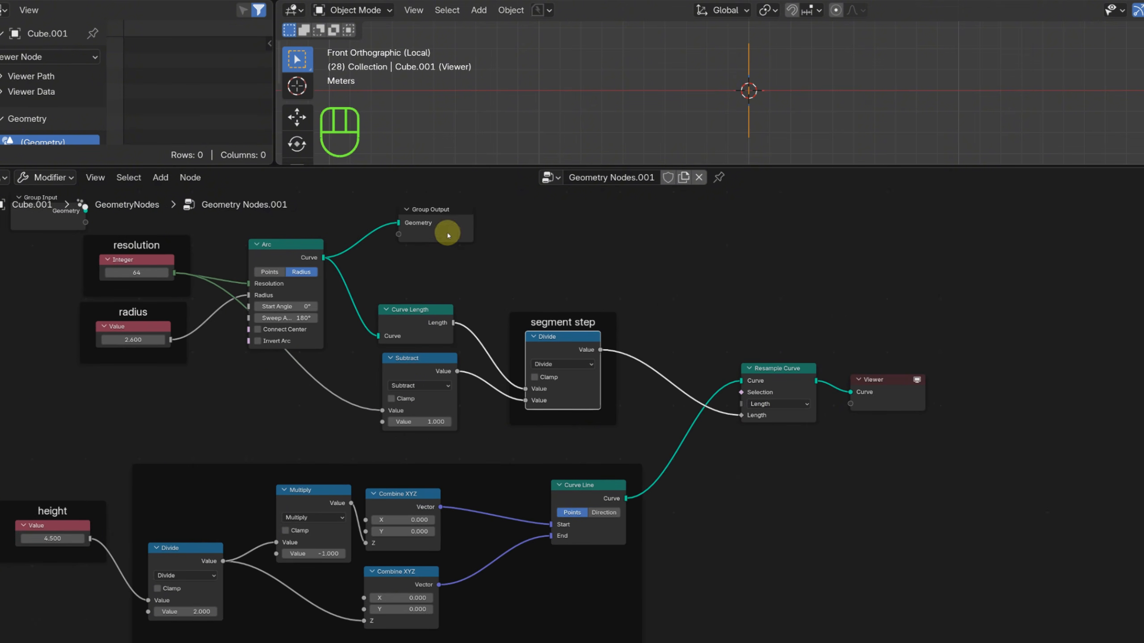
pyautogui.moveTo(448, 234); pyautogui.dragTo(1111, 319)
pyautogui.scroll(-1, 899, 458)
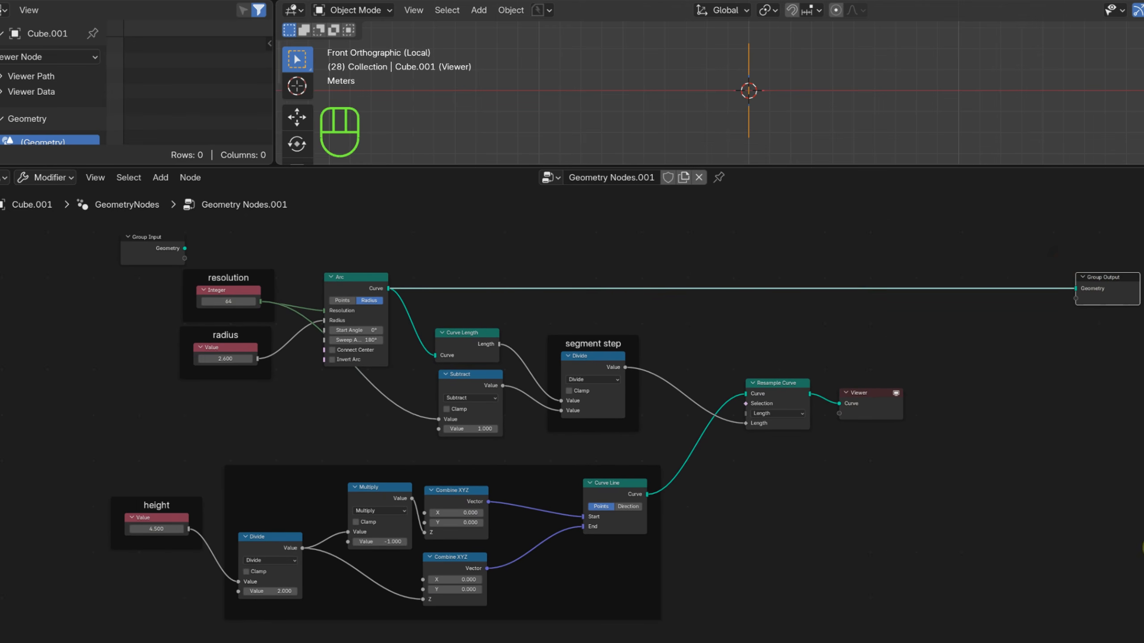
pyautogui.moveTo(1142, 548); pyautogui.dragTo(1143, 508, button='middle')
pyautogui.scroll(1, 1142, 508)
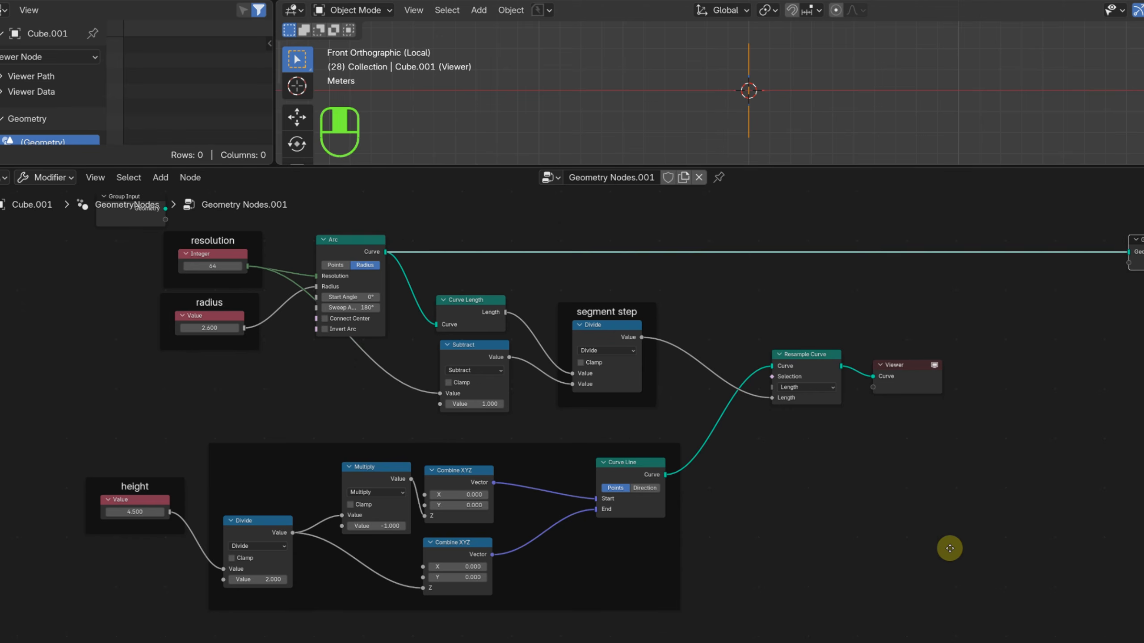
# Insert a Curve to Mesh node on the link between the Arc and the Group Output.
pyautogui.scroll(1, 899, 535)
pyautogui.hotkey('shift', 'a')
pyautogui.write('ct')
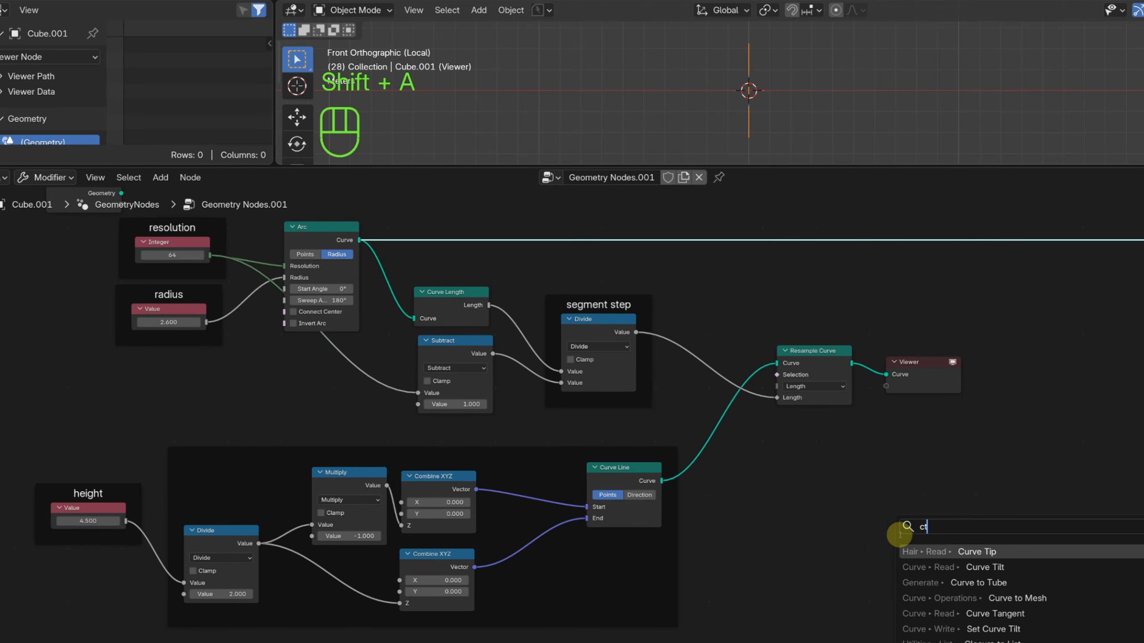
pyautogui.write('m')
pyautogui.press('Return')
pyautogui.click(840, 275)
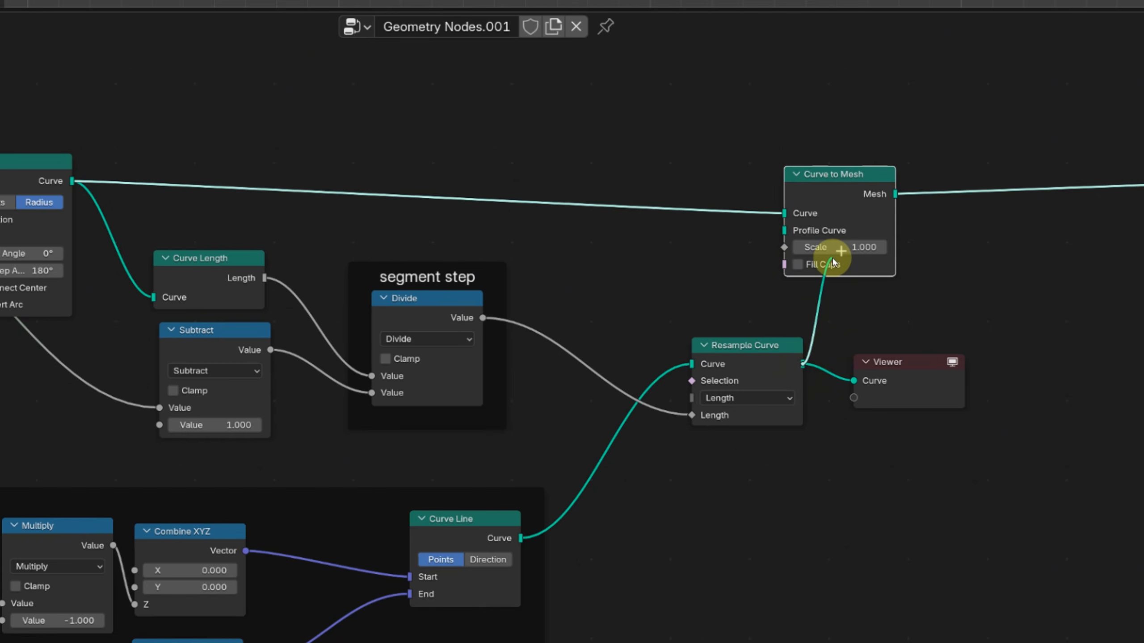
# Connect Resample Curve to Curve to Mesh's Curve input and the Arc to its Profile Curve, and delete the Viewer.
pyautogui.moveTo(833, 259); pyautogui.dragTo(784, 215)
pyautogui.moveTo(825, 195); pyautogui.dragTo(910, 194)
pyautogui.moveTo(72, 181); pyautogui.dragTo(869, 229)
pyautogui.click(906, 363)
pyautogui.press('Delete')
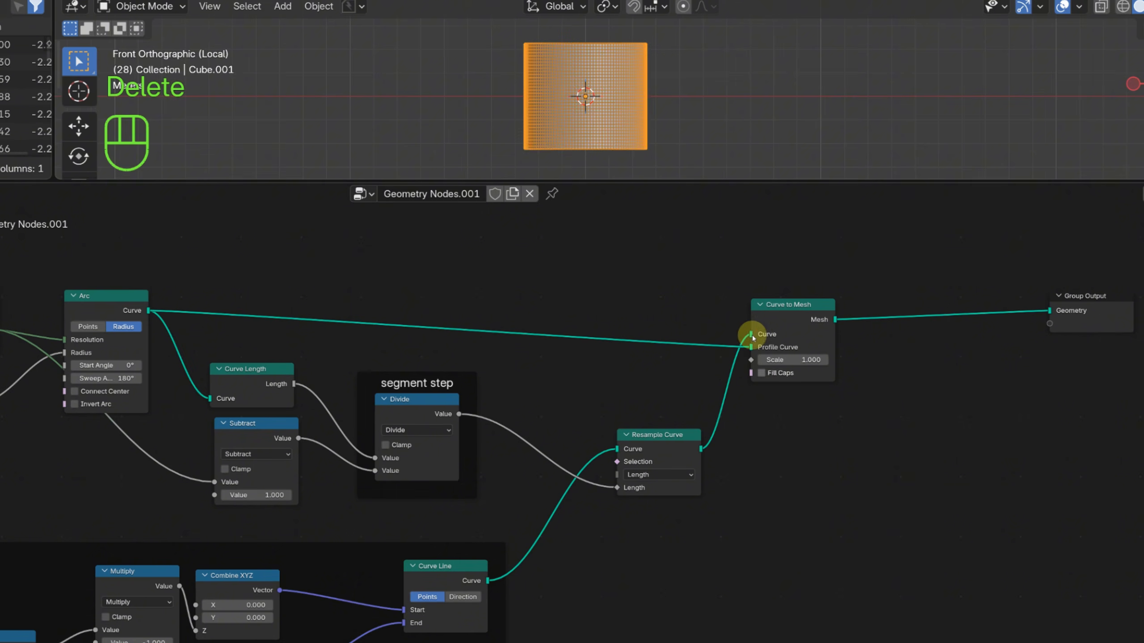
# Mute and unmute the Resample Curve node to compare the curved wall's horizontal segments, leaving it enabled.
pyautogui.moveTo(710, 144); pyautogui.dragTo(662, 158, button='middle')
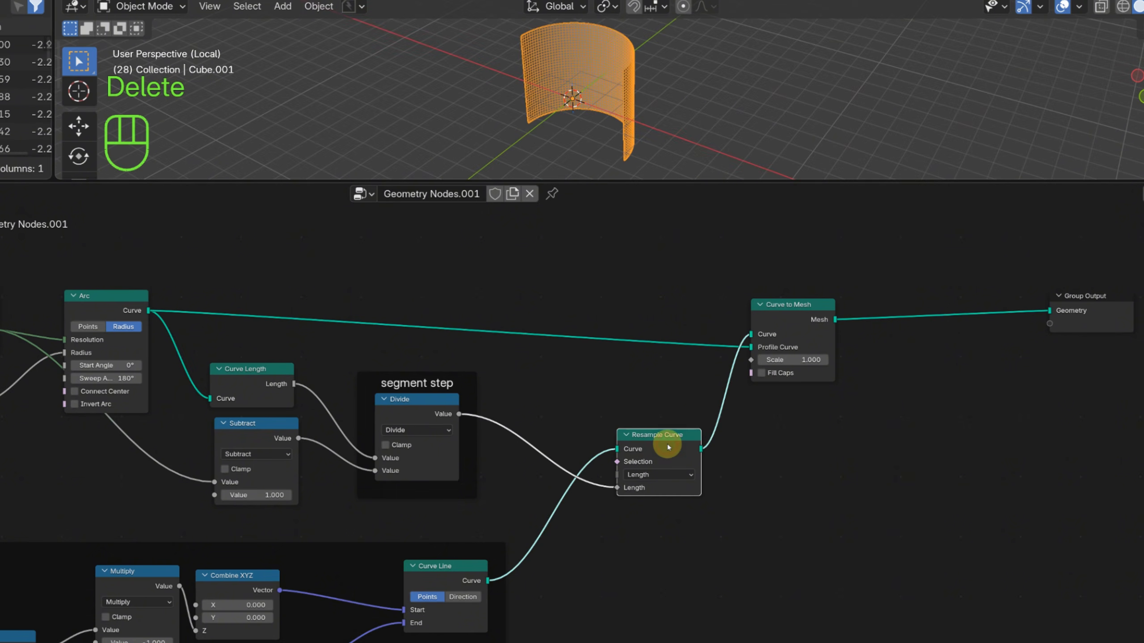
pyautogui.moveTo(668, 447)
pyautogui.press('m')
pyautogui.scroll(5, 544, 103)
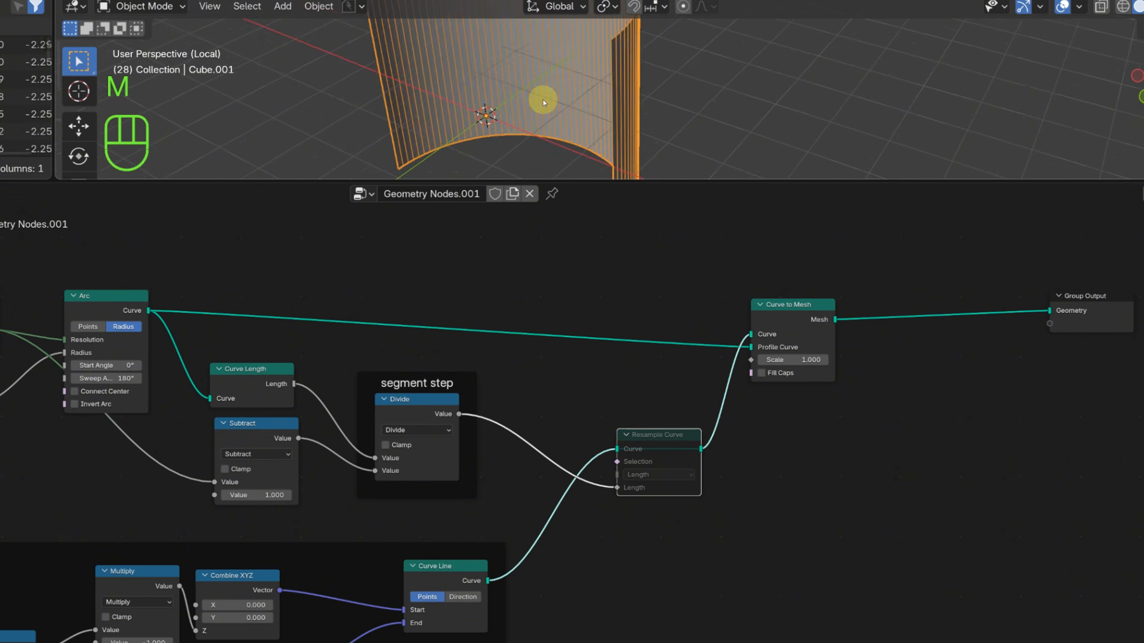
pyautogui.press('m')
pyautogui.press('m')
pyautogui.press('m')
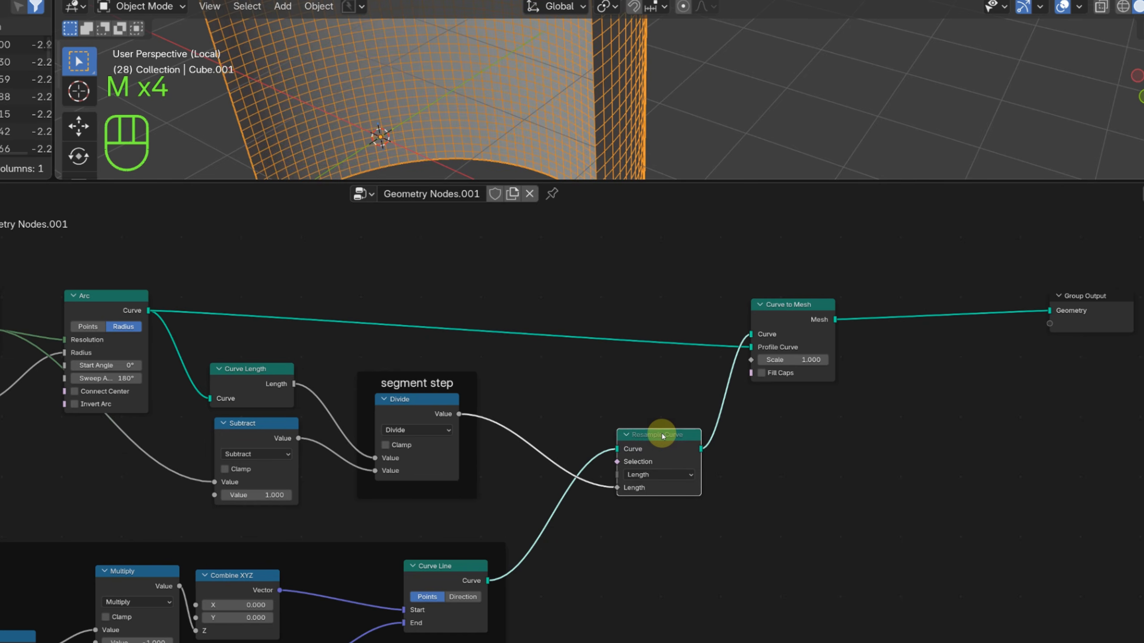
pyautogui.scroll(-6, 602, 173)
pyautogui.moveTo(613, 130); pyautogui.dragTo(664, 53, button='middle')
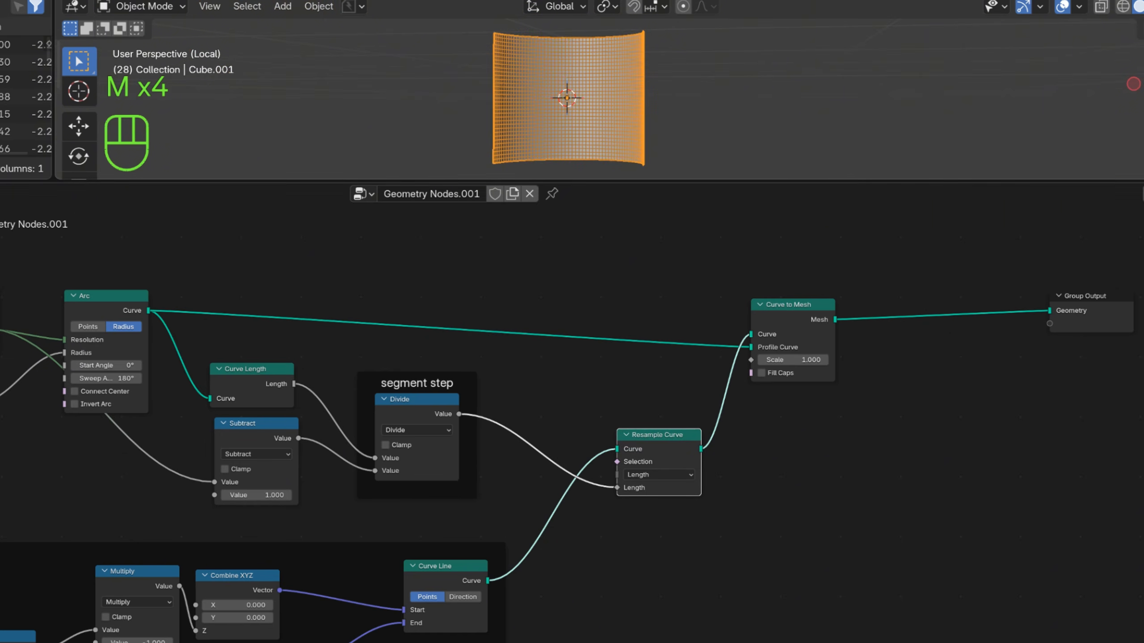
# Move the Group Output further away and insert an Extrude Mesh node after Curve to Mesh.
pyautogui.moveTo(844, 523); pyautogui.dragTo(435, 544, button='middle')
pyautogui.scroll(3, 855, 378)
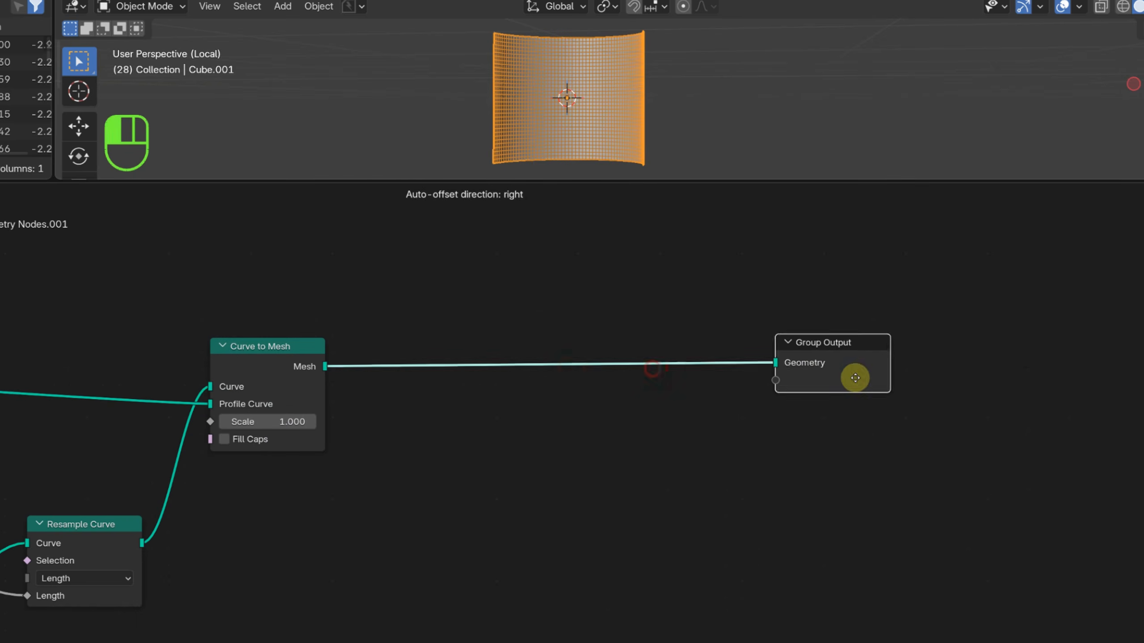
pyautogui.hotkey('shift', 'a')
pyautogui.write('ex')
pyautogui.click(721, 481)
pyautogui.click(425, 305)
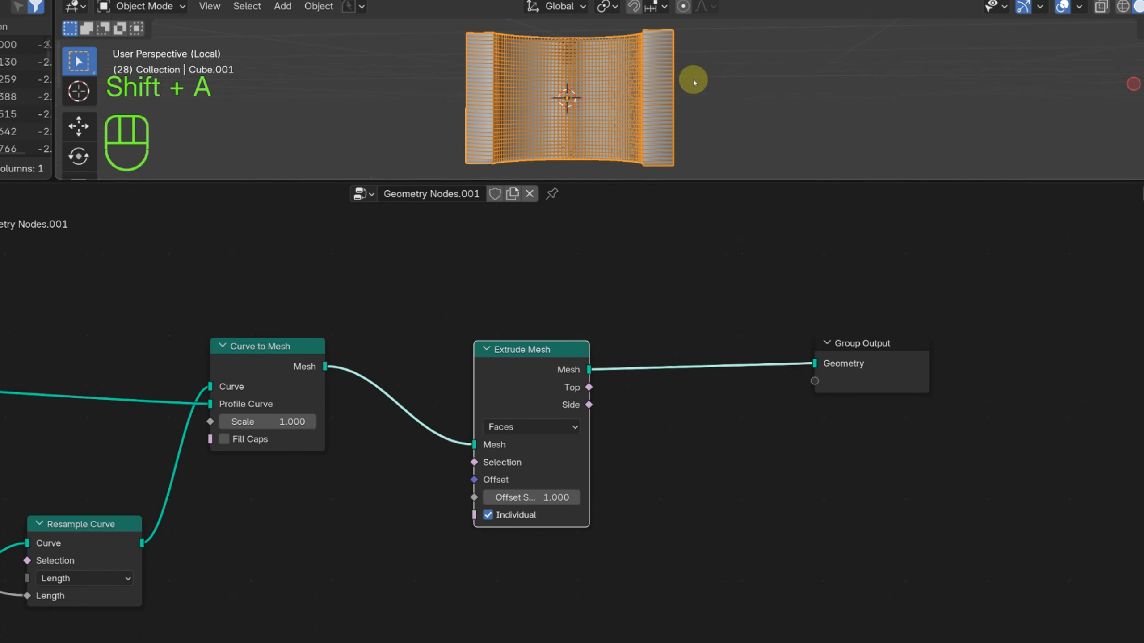
# Try an Offset Scale of 0.570 on the Extrude Mesh node.
pyautogui.moveTo(692, 79); pyautogui.dragTo(710, 156, button='middle')
pyautogui.keyDown('shift'); pyautogui.moveTo(519, 493); pyautogui.dragTo(491, 493); pyautogui.keyUp('shift')
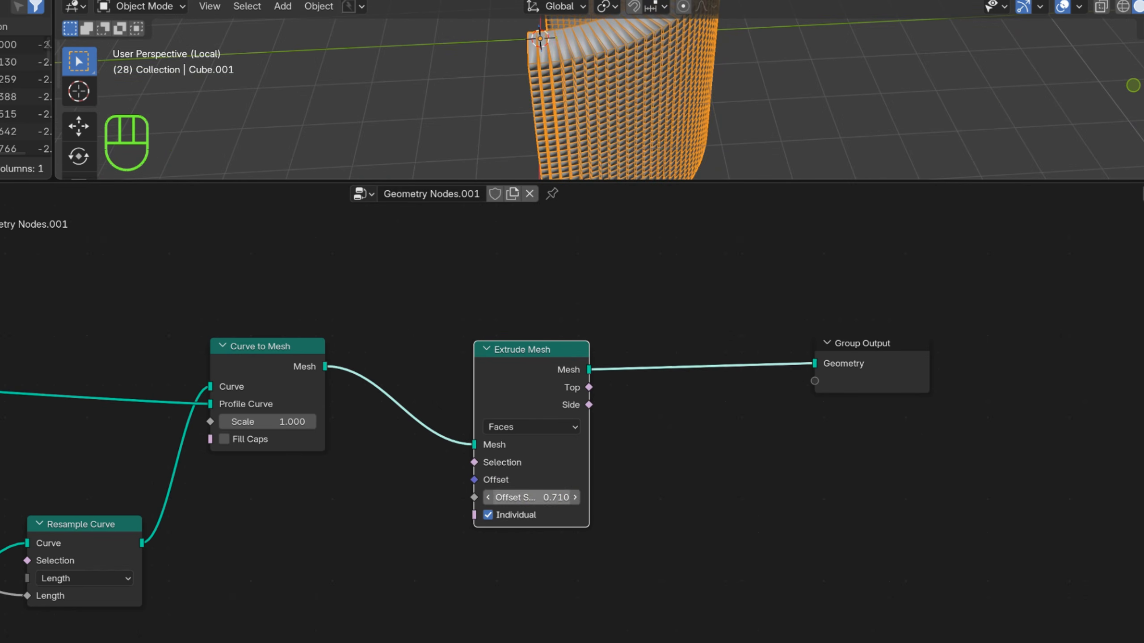
pyautogui.press('Return')
pyautogui.moveTo(556, 136); pyautogui.dragTo(716, 131, button='middle')
pyautogui.scroll(2, 624, 449)
pyautogui.moveTo(540, 503); pyautogui.dragTo(566, 503)
pyautogui.scroll(3, 659, 381)
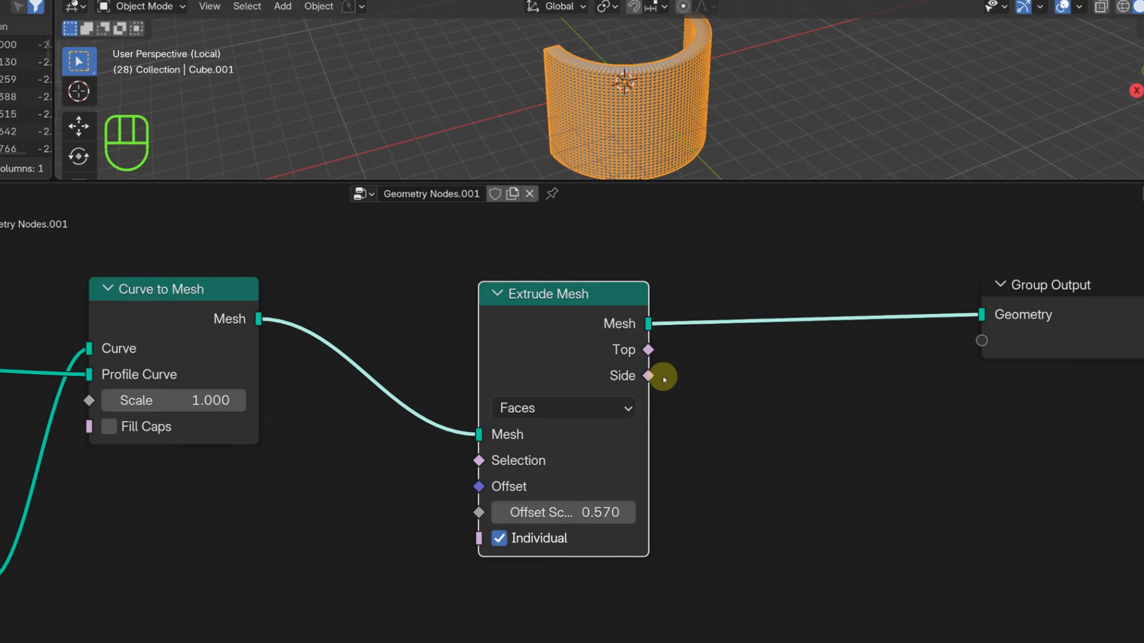
# Preview the Extrude Mesh node's Top output with a Viewer.
pyautogui.moveTo(658, 380); pyautogui.dragTo(394, 419, button='middle')
pyautogui.scroll(2, 383, 410)
pyautogui.keyDown('ctrl'); pyautogui.keyDown('shift'); pyautogui.click(375, 351); pyautogui.keyUp('shift'); pyautogui.keyUp('ctrl')
pyautogui.keyDown('ctrl'); pyautogui.keyDown('shift'); pyautogui.click(373, 379); pyautogui.keyUp('shift'); pyautogui.keyUp('ctrl')
pyautogui.moveTo(581, 108)
pyautogui.mouseDown(button='middle')
pyautogui.moveTo(646, 81)
pyautogui.moveTo(565, 51)
pyautogui.moveTo(575, 128)
pyautogui.mouseUp(button='middle')
pyautogui.scroll(2, 574, 128)
# Set Extrude Mesh's Offset Scale to 0 and delete the Viewer node.
pyautogui.click(326, 567)
pyautogui.write('0')
pyautogui.press('Return')
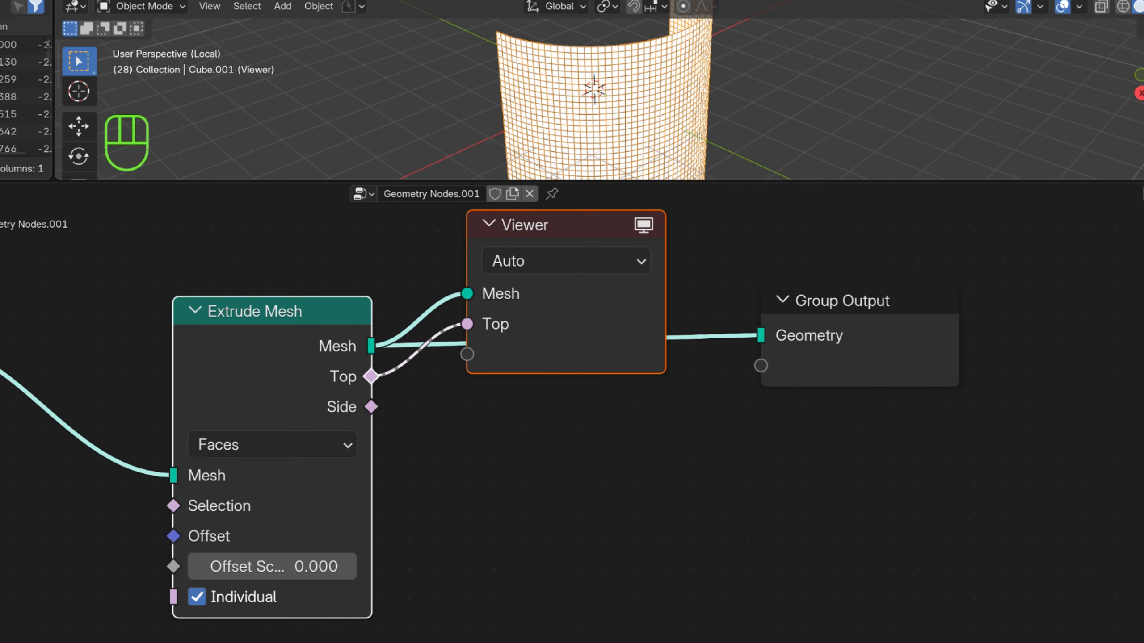
pyautogui.click(610, 363)
pyautogui.press('Delete')
# Insert a Scale Elements node after Extrude Mesh and connect the Top output to its Selection.
pyautogui.moveTo(372, 346); pyautogui.dragTo(492, 361)
pyautogui.write('sc')
pyautogui.click(554, 385)
pyautogui.click(566, 395)
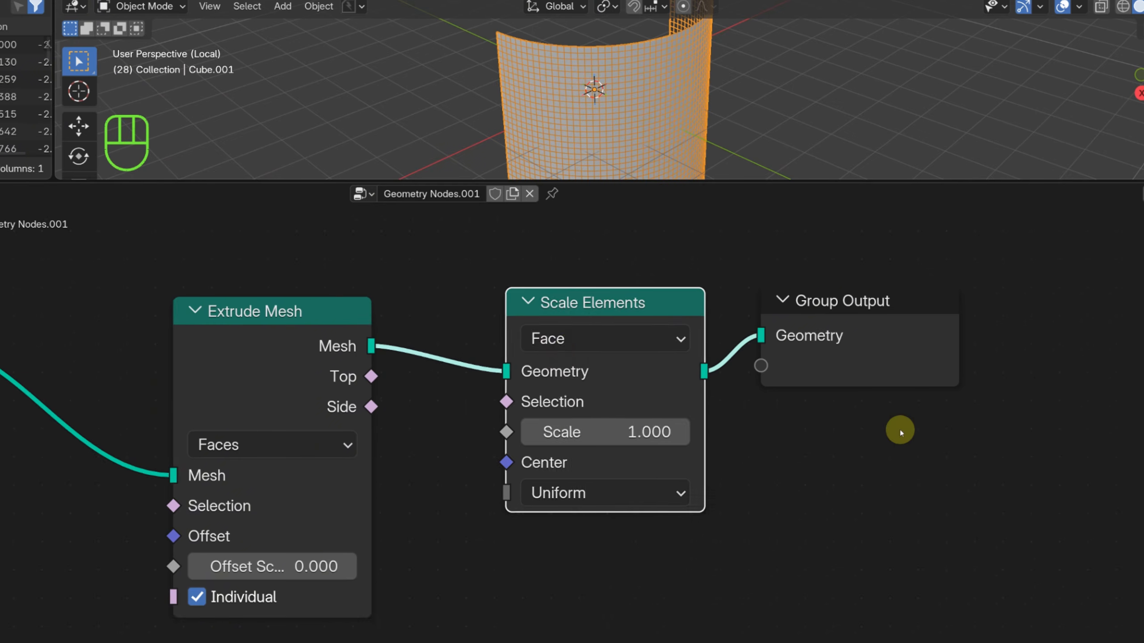
pyautogui.moveTo(891, 377); pyautogui.dragTo(810, 423, button='middle')
pyautogui.scroll(3, 703, 101)
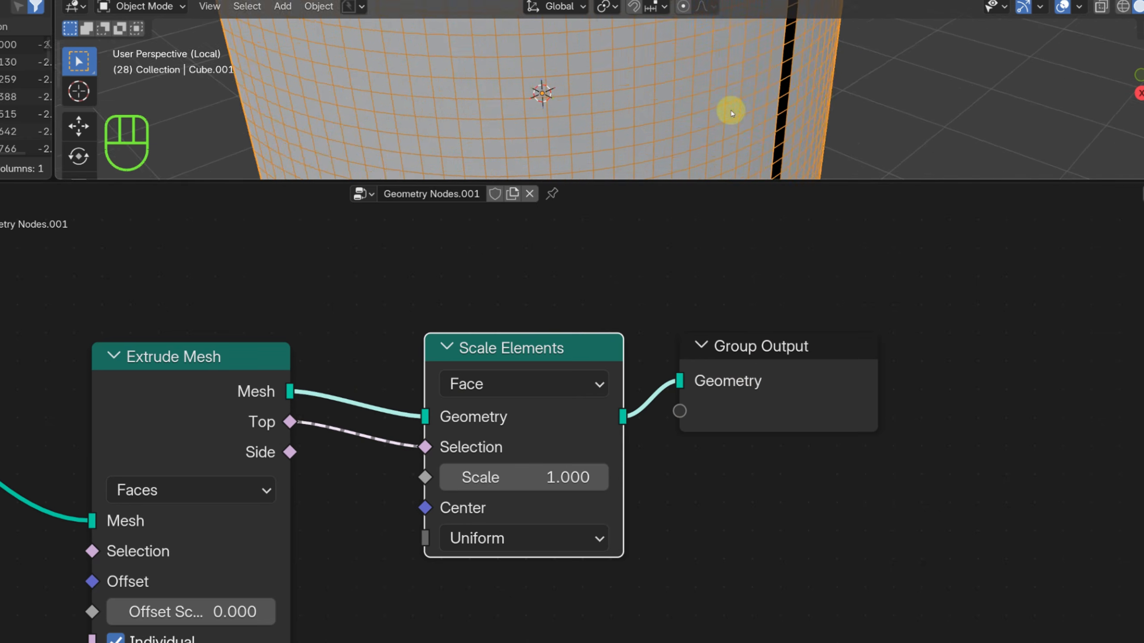
# Try a Scale of 0.490 on Scale Elements and enlarge the 3D viewport area.
pyautogui.keyDown('shift'); pyautogui.moveTo(518, 477); pyautogui.dragTo(562, 477); pyautogui.keyUp('shift')
pyautogui.scroll(3, 631, 85)
pyautogui.keyDown('shift'); pyautogui.moveTo(630, 85); pyautogui.dragTo(586, 67, button='middle'); pyautogui.keyUp('shift')
pyautogui.keyDown('shift'); pyautogui.moveTo(540, 477); pyautogui.dragTo(443, 477); pyautogui.keyUp('shift')
pyautogui.moveTo(615, 182); pyautogui.dragTo(648, 300)
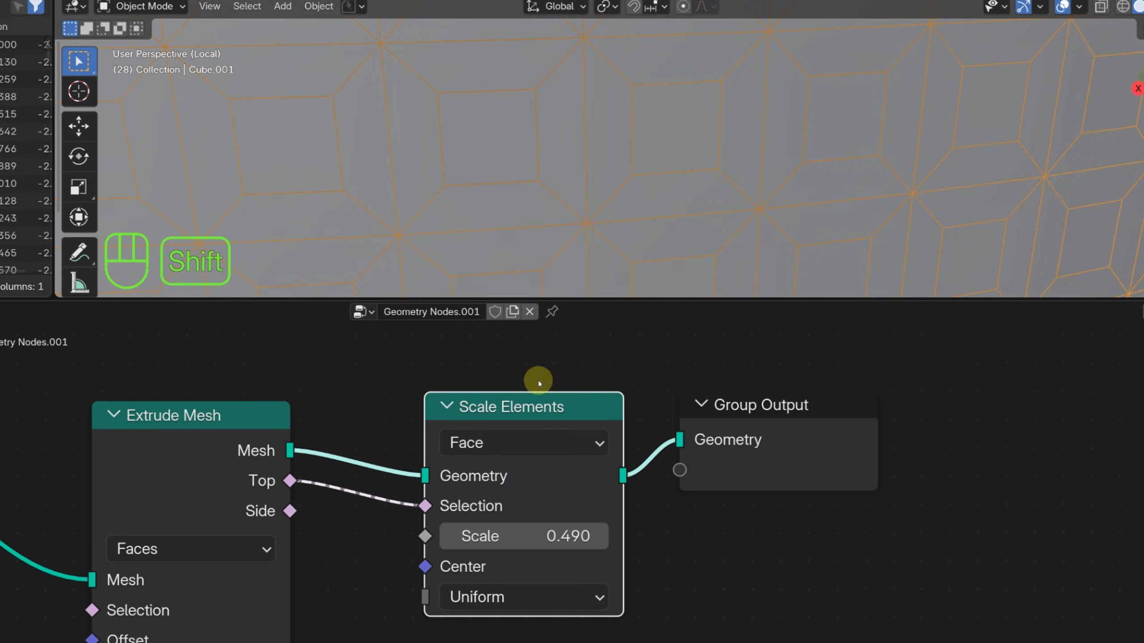
# Set the Scale Elements node's Scale to 0.750 and inspect the inset faces across the wall.
pyautogui.click(519, 533)
pyautogui.press('Return')
pyautogui.scroll(-6, 598, 256)
pyautogui.moveTo(598, 256); pyautogui.dragTo(484, 224, button='middle')
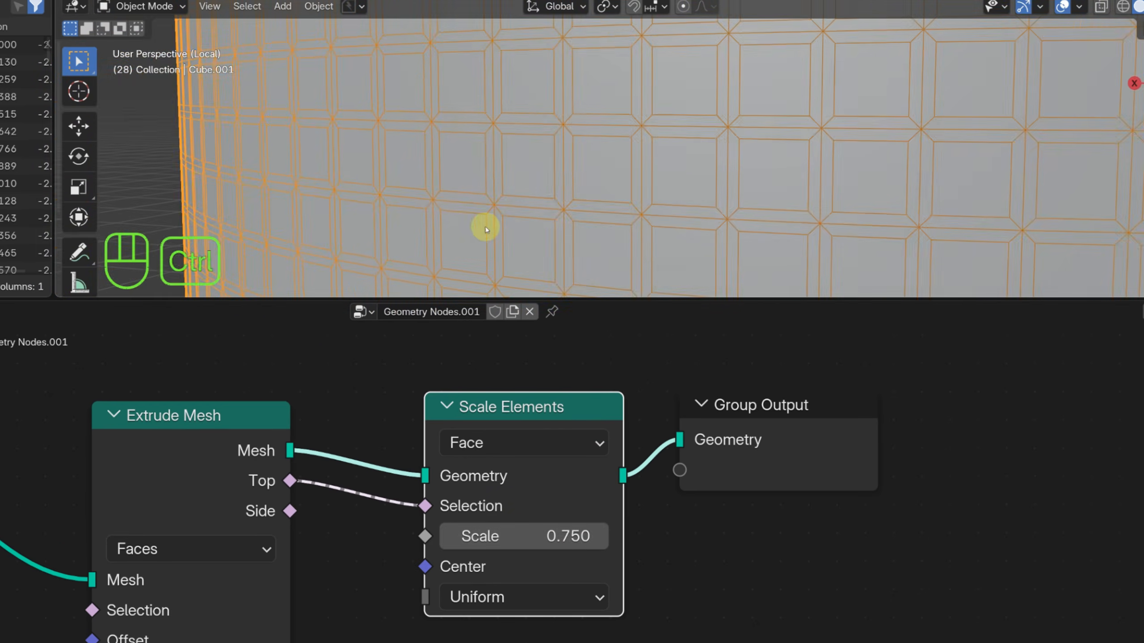
pyautogui.hotkey('ctrl', 'space')
pyautogui.scroll(-3, 568, 306)
pyautogui.moveTo(568, 306); pyautogui.dragTo(662, 386, button='middle')
pyautogui.scroll(-3, 491, 272)
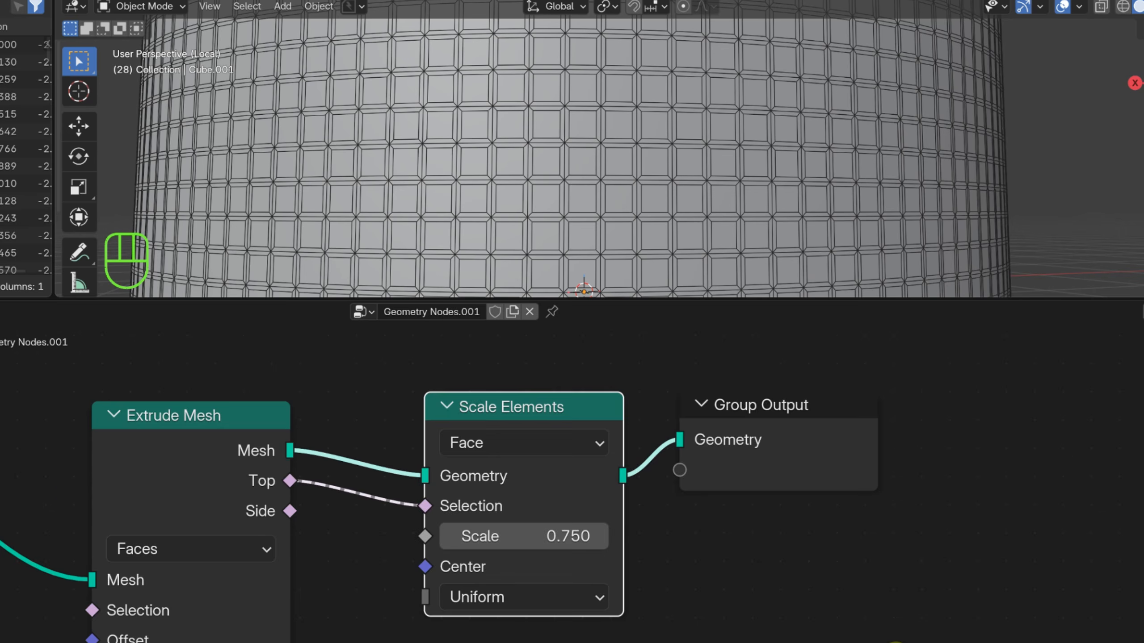
# Move the Group Output further away and insert a Flip Faces node after Scale Elements.
pyautogui.scroll(-2, 770, 455)
pyautogui.moveTo(771, 454); pyautogui.dragTo(363, 419, button='middle')
pyautogui.moveTo(362, 419); pyautogui.dragTo(778, 436)
pyautogui.hotkey('shift', 'a')
pyautogui.write('flip')
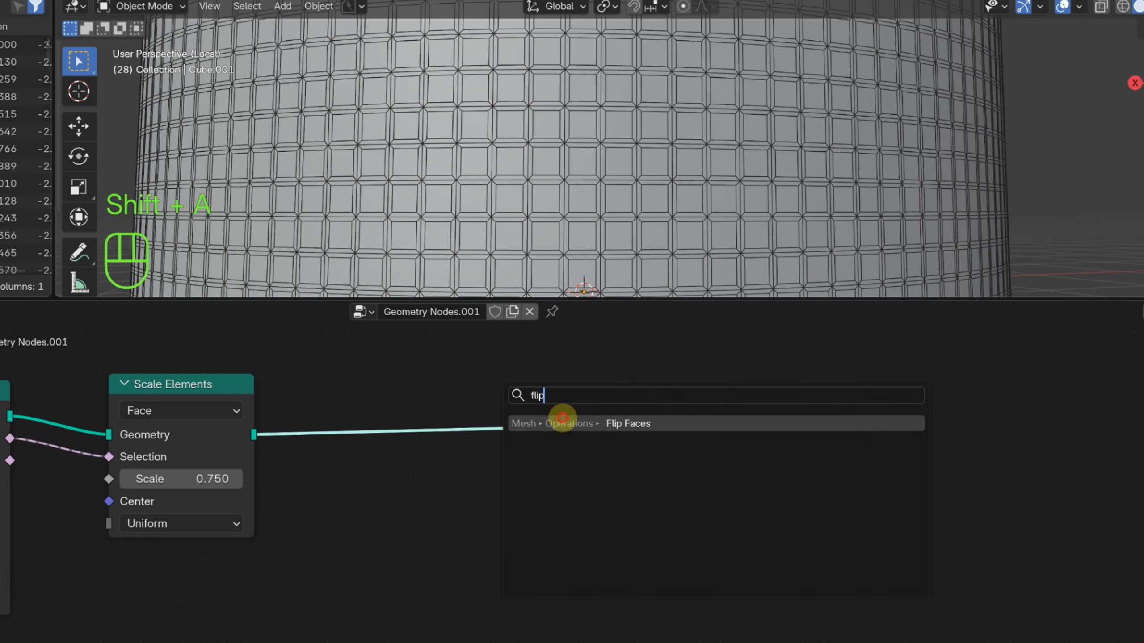
pyautogui.click(557, 422)
pyautogui.click(442, 433)
# Show Face Orientation and toggle muting of Flip Faces to compare the wall's normals, leaving the node enabled.
pyautogui.scroll(-4, 794, 230)
pyautogui.press('q')
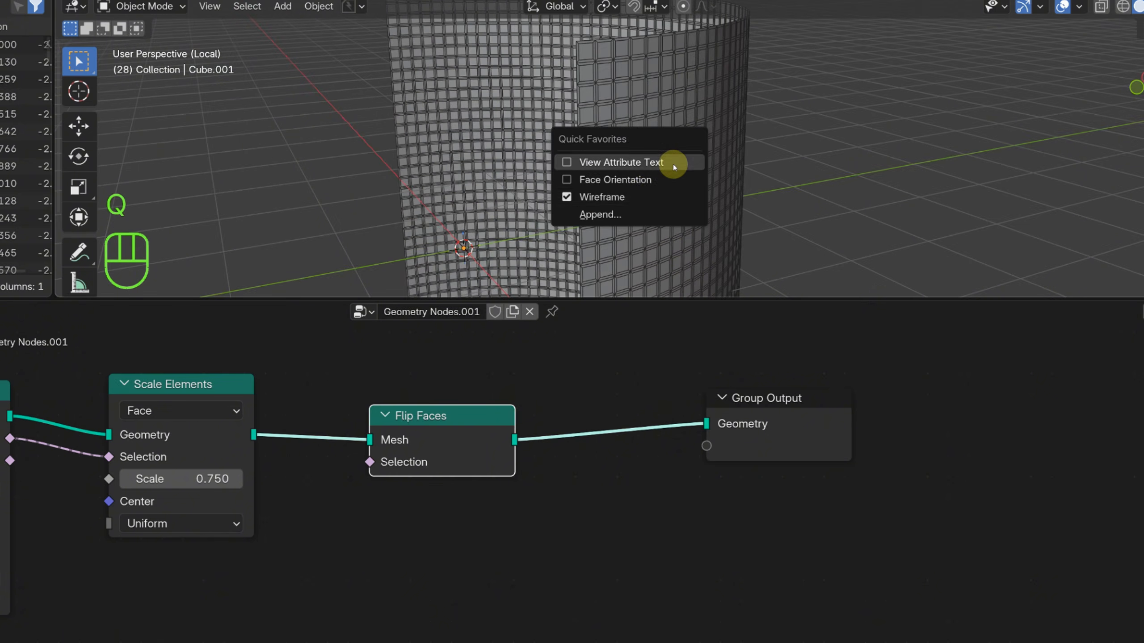
pyautogui.click(650, 187)
pyautogui.press('m')
pyautogui.press('m')
pyautogui.press('m')
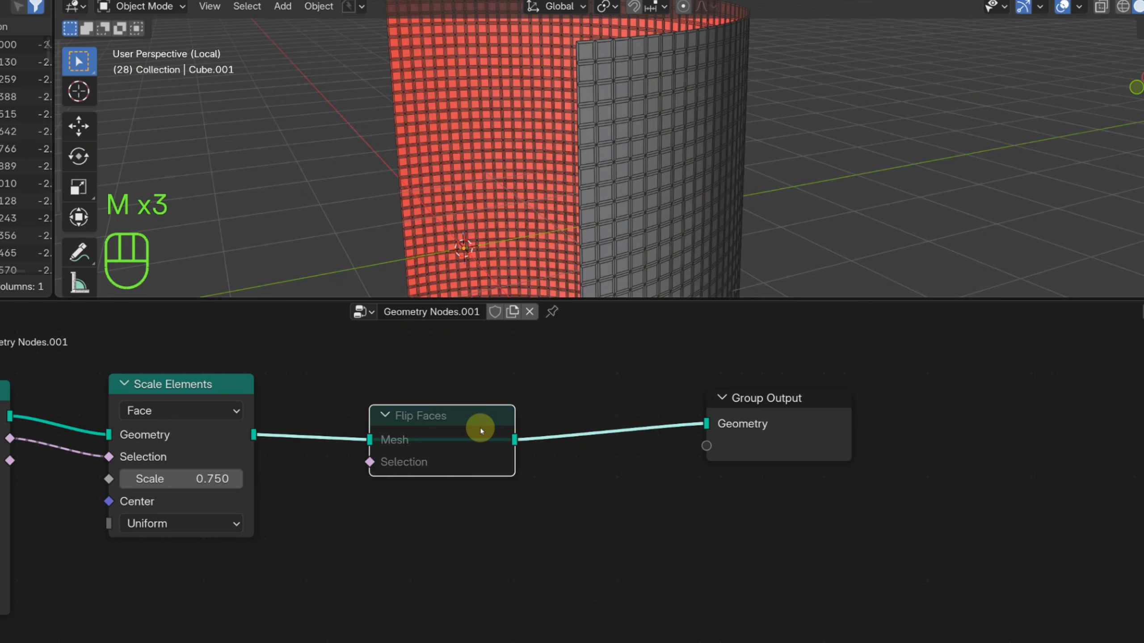
pyautogui.press('m')
pyautogui.moveTo(608, 190); pyautogui.dragTo(667, 141, button='middle')
# Play the animation of the finished wall and examine how its blocks move.
pyautogui.press('space')
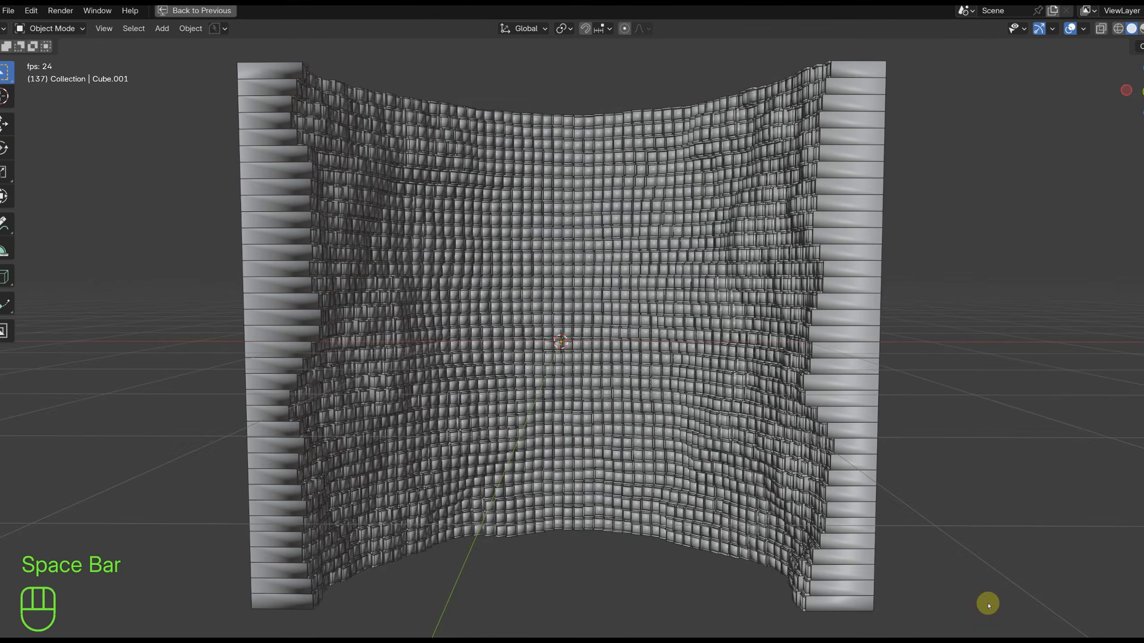
pyautogui.moveTo(694, 324)
pyautogui.mouseDown(button='middle')
pyautogui.moveTo(694, 386)
pyautogui.moveTo(701, 299)
pyautogui.moveTo(695, 327)
pyautogui.mouseUp(button='middle')
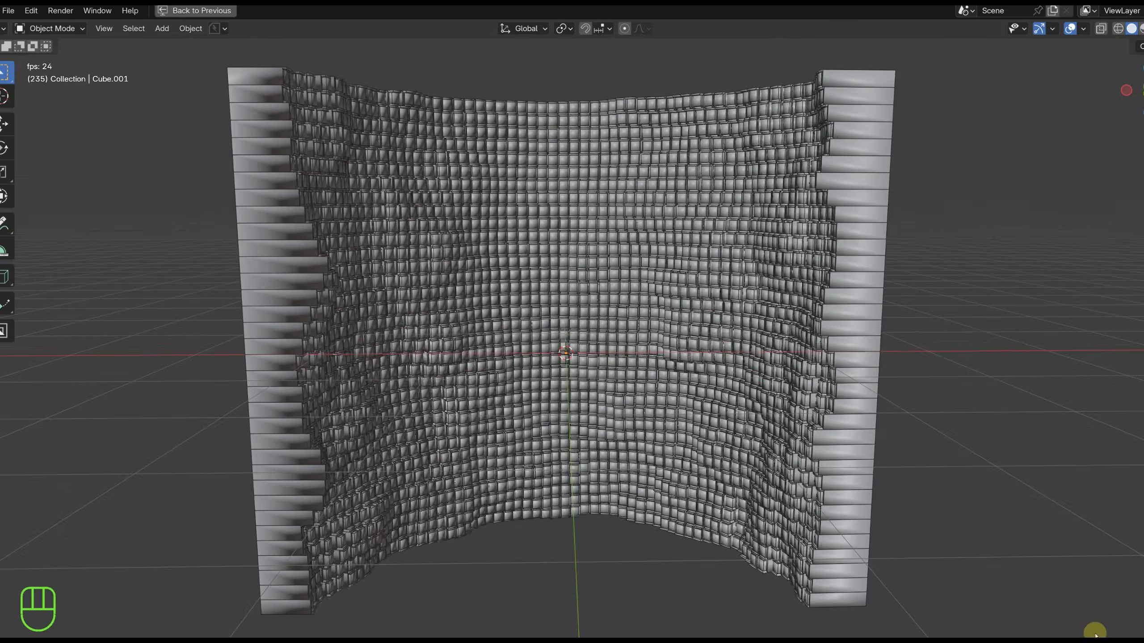
pyautogui.press('space')
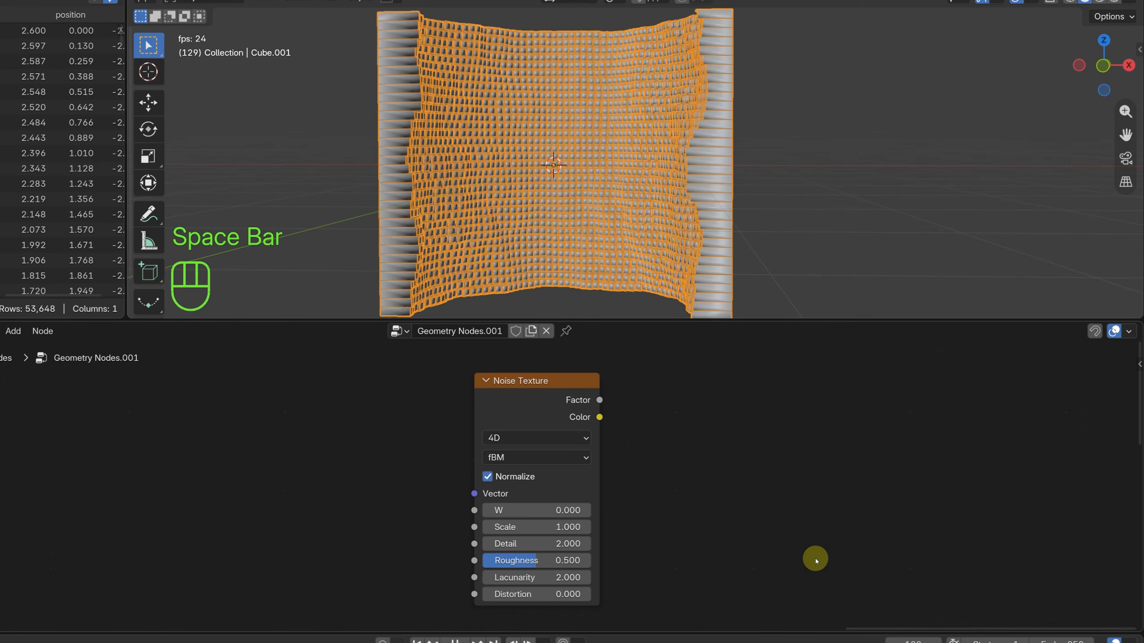
pyautogui.scroll(1, 812, 558)
pyautogui.moveTo(593, 243); pyautogui.dragTo(579, 160, button='middle')
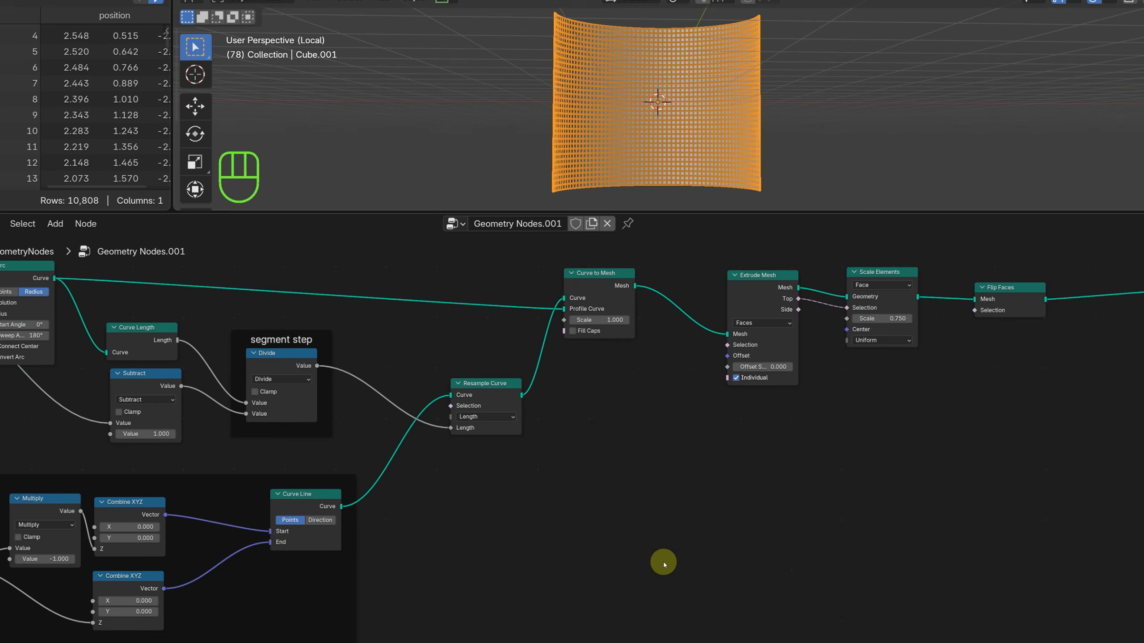
# Add a Scene Time node in the empty space below the mesh nodes.
pyautogui.moveTo(663, 561); pyautogui.dragTo(431, 498, button='middle')
pyautogui.hotkey('shift', 'a')
pyautogui.write('sce')
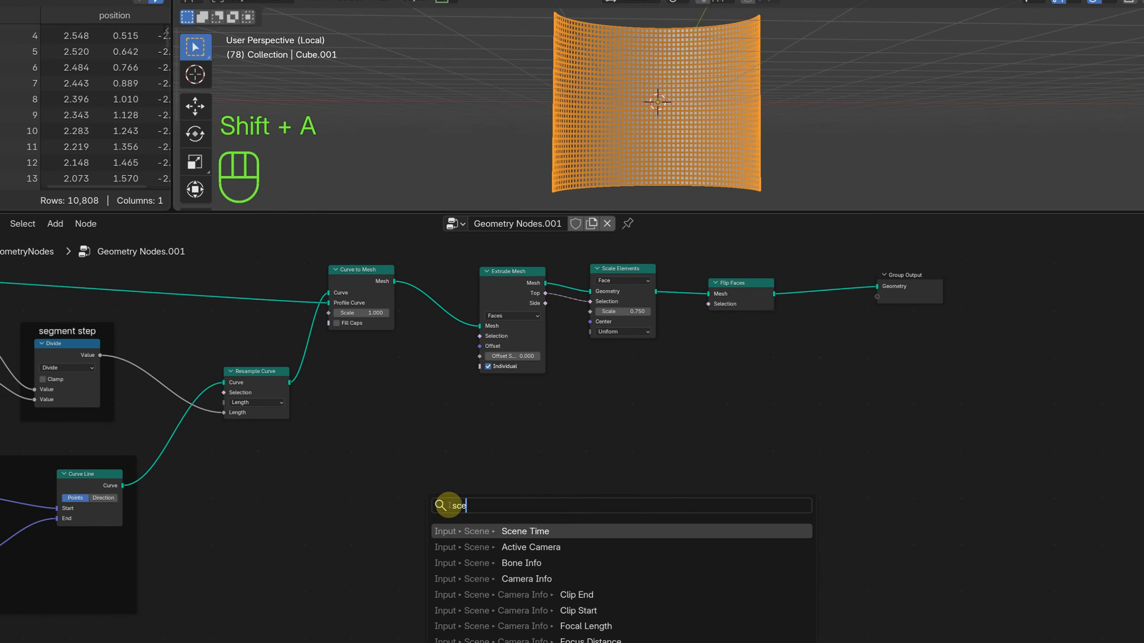
pyautogui.click(514, 537)
pyautogui.click(369, 443)
# Connect Scene Time's Seconds to a new Multiply node with a factor of 6.
pyautogui.moveTo(447, 472); pyautogui.dragTo(583, 427)
pyautogui.write('mul')
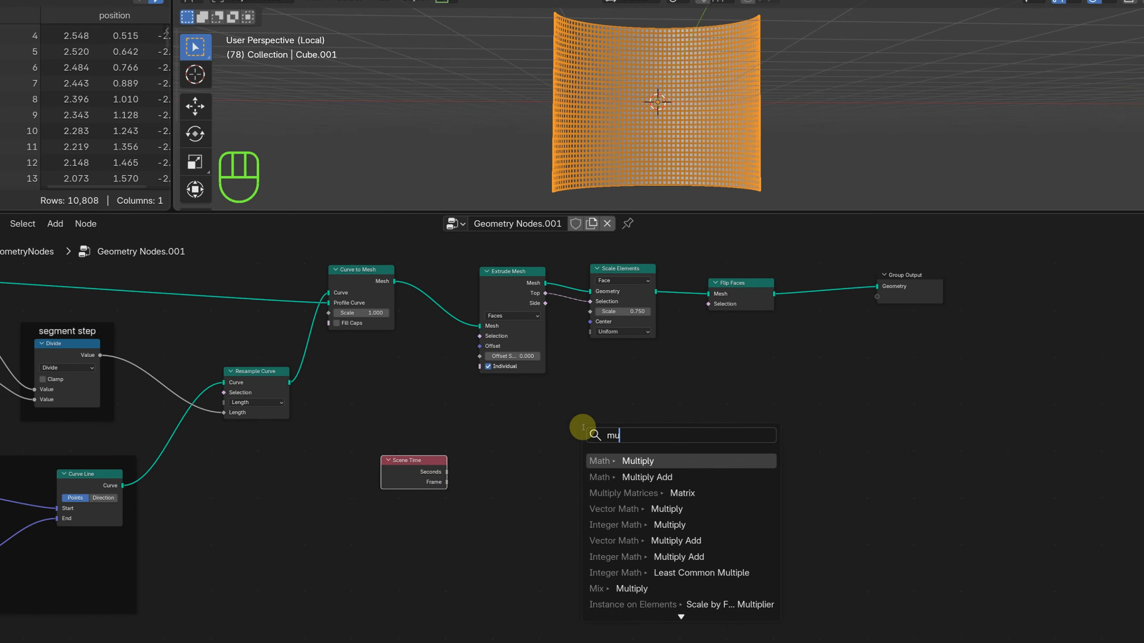
pyautogui.click(616, 461)
pyautogui.click(510, 467)
pyautogui.scroll(2, 514, 482)
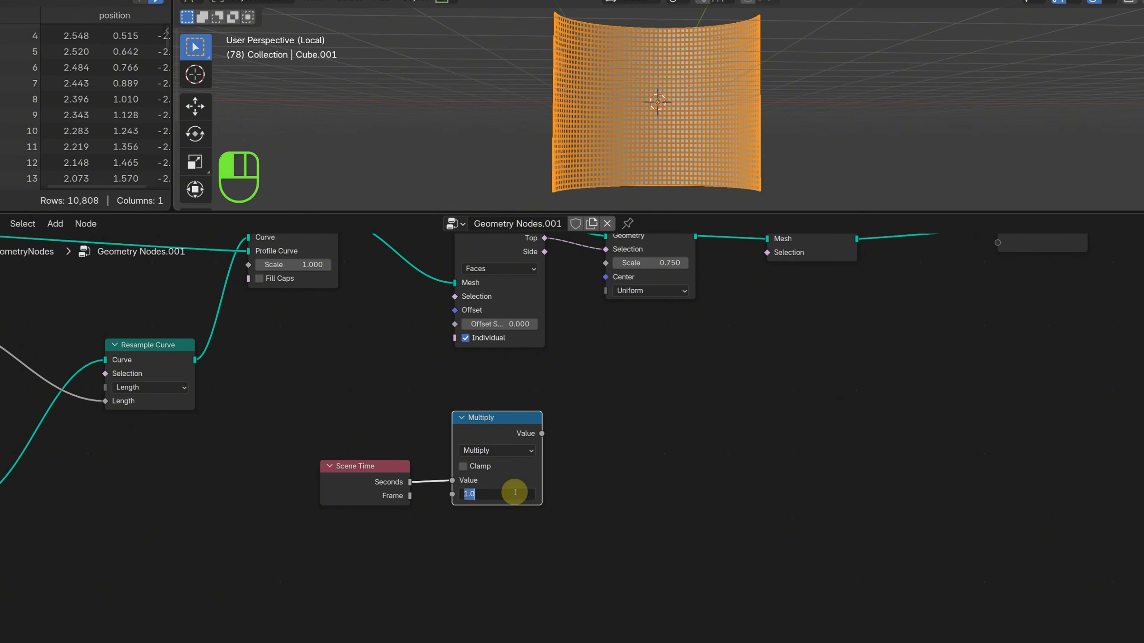
pyautogui.scroll(-4, 514, 492)
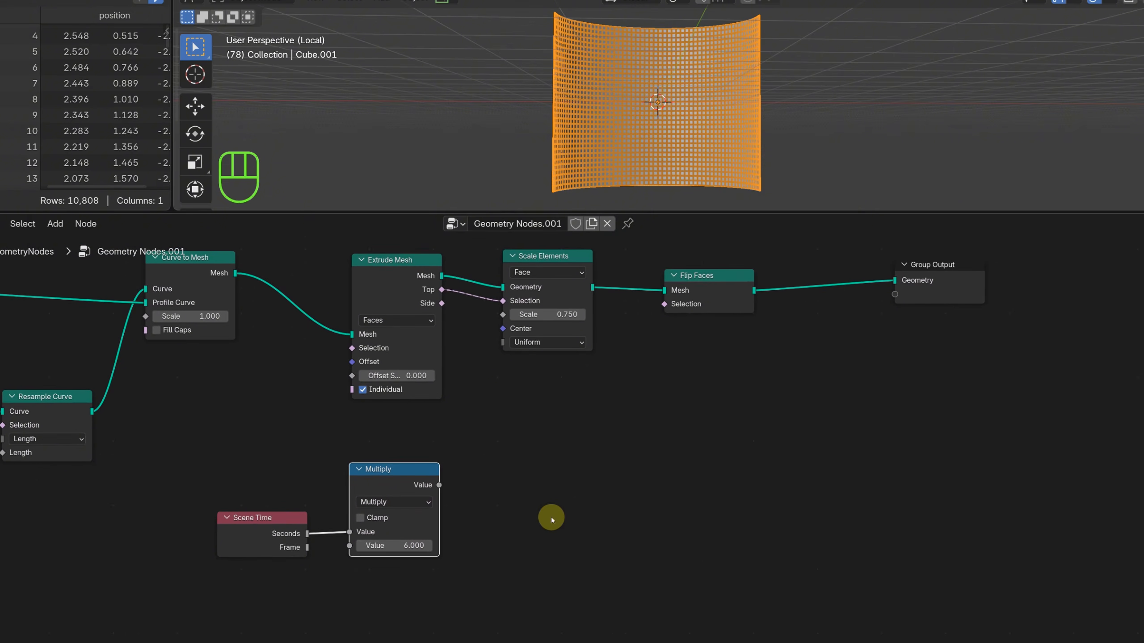
# Add a Noise Texture node set to 4D and connect the Multiply result to its W input.
pyautogui.scroll(5, 523, 504)
pyautogui.moveTo(521, 495); pyautogui.dragTo(535, 408, button='middle')
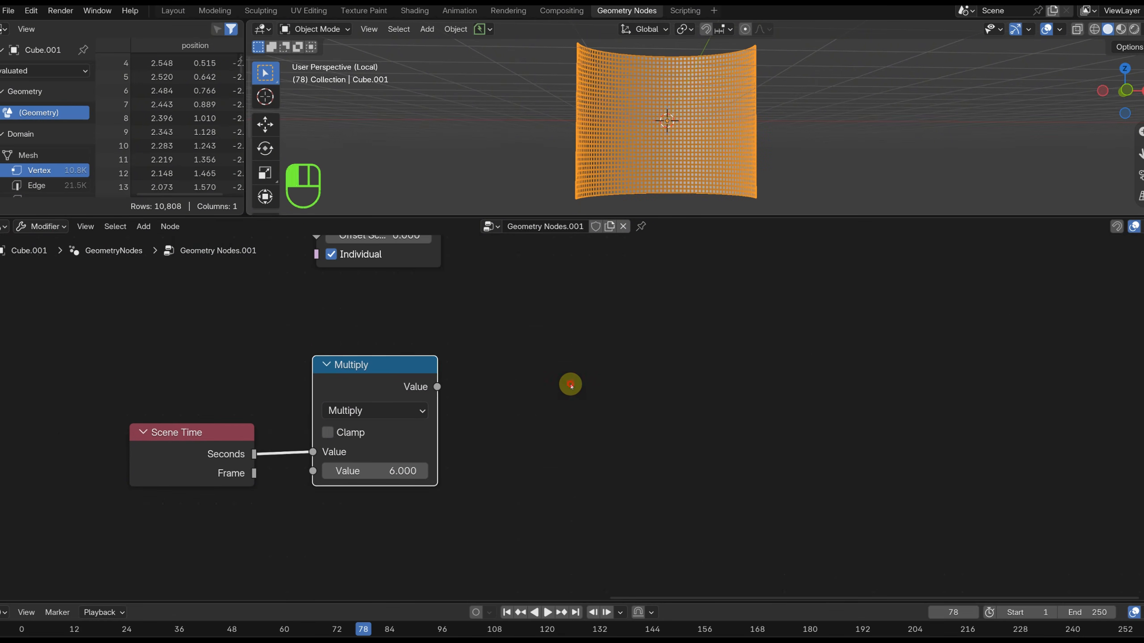
pyautogui.click(571, 384)
pyautogui.hotkey('shift', 'a')
pyautogui.write('noise')
pyautogui.press('Return')
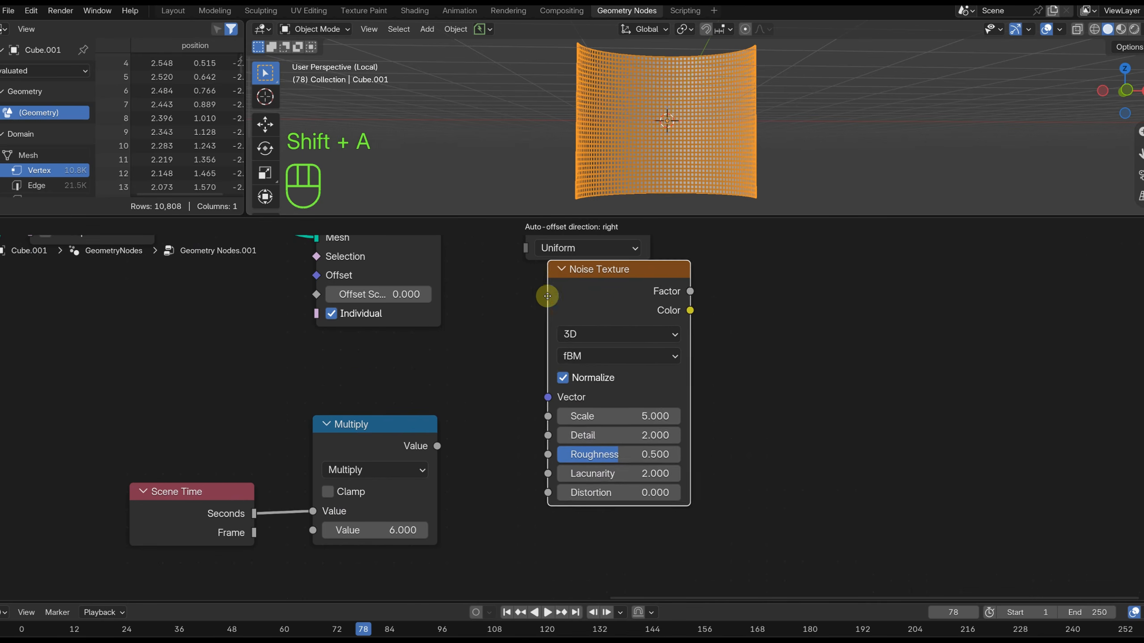
pyautogui.click(551, 320)
pyautogui.click(602, 391)
pyautogui.click(581, 495)
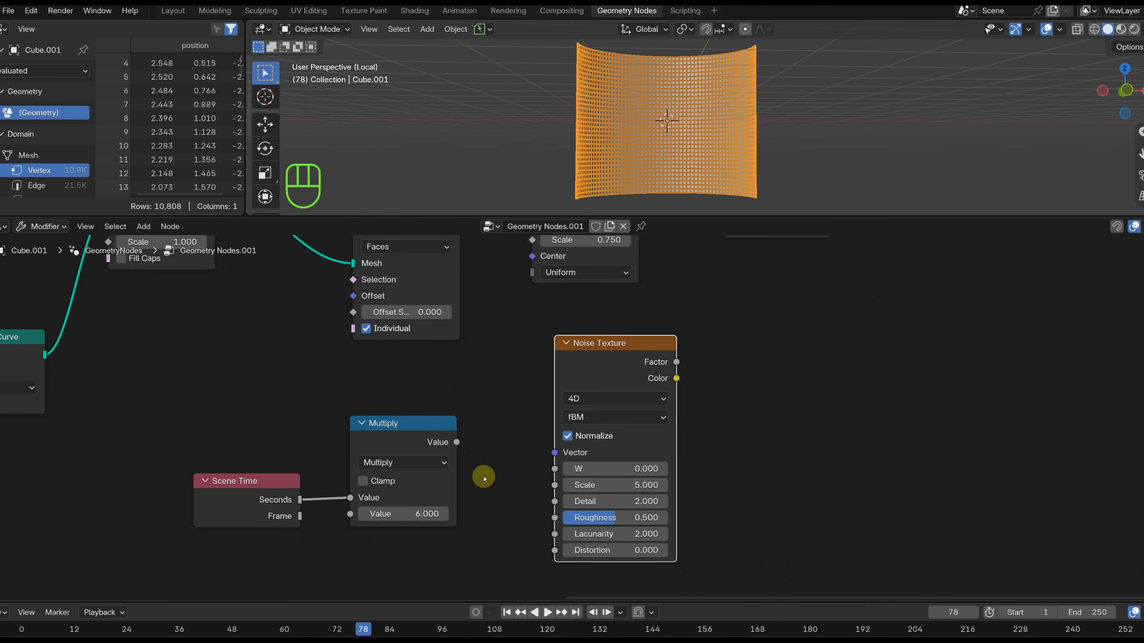
pyautogui.moveTo(485, 472); pyautogui.dragTo(485, 408, button='middle')
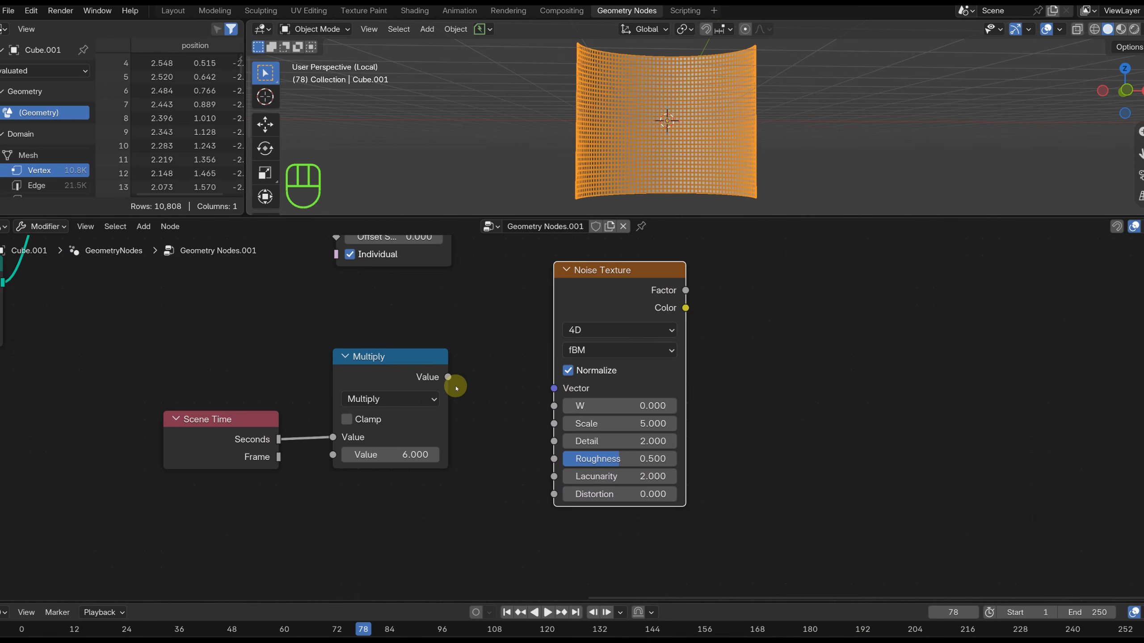
pyautogui.moveTo(456, 388); pyautogui.dragTo(507, 393)
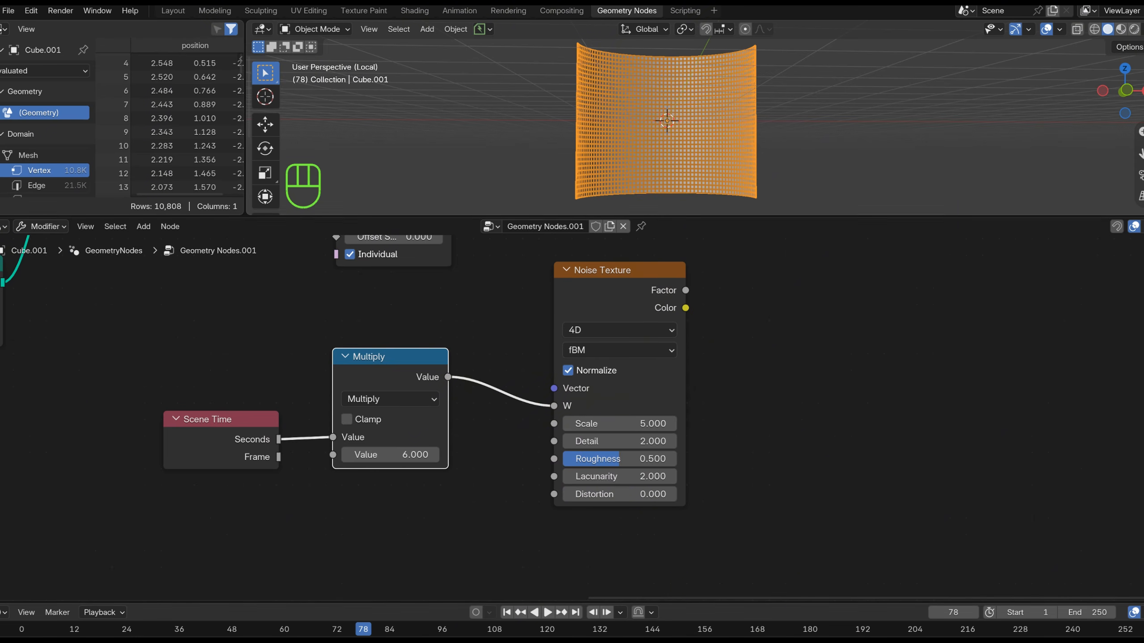
# Insert a second Extrude Mesh node between Flip Faces and the Group Output.
pyautogui.scroll(-4, 783, 466)
pyautogui.moveTo(776, 383); pyautogui.dragTo(579, 460, button='middle')
pyautogui.hotkey('shift', 'a')
pyautogui.write('ext')
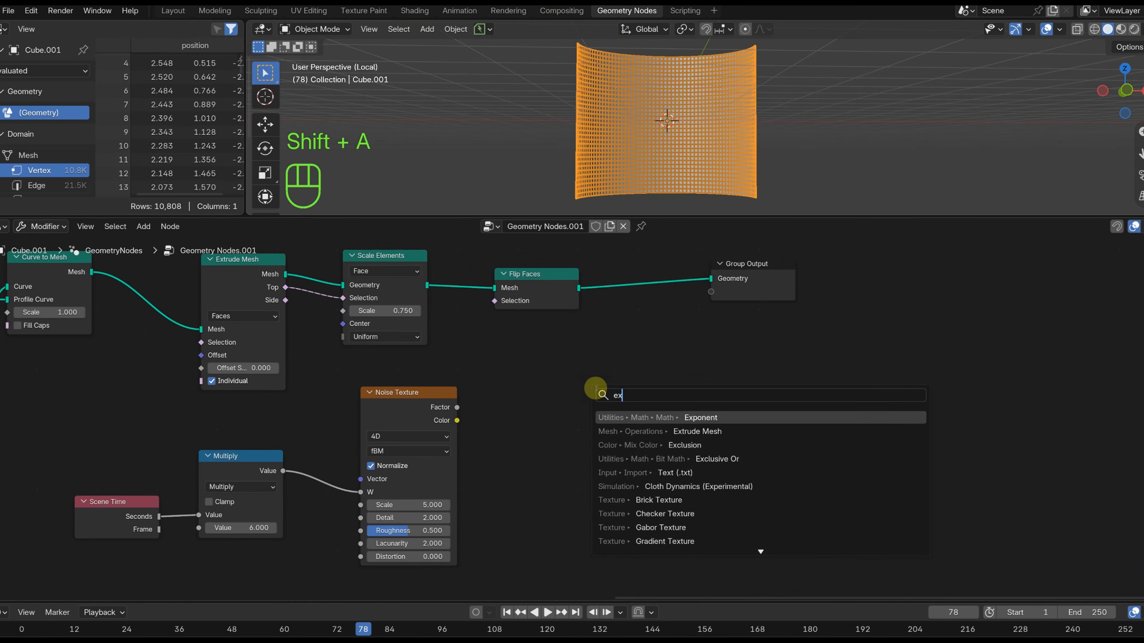
pyautogui.click(663, 414)
pyautogui.click(642, 419)
pyautogui.scroll(4, 695, 121)
pyautogui.moveTo(697, 119); pyautogui.dragTo(705, 153, button='middle')
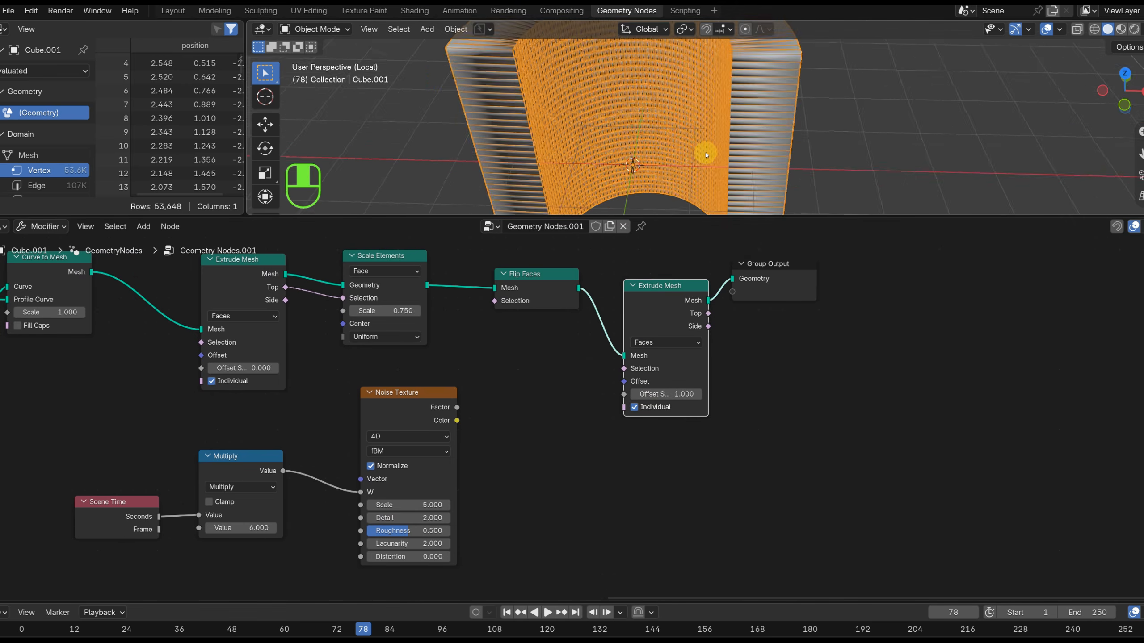
# Drive the last Extrude Mesh's Offset Scale with the Noise Texture's Factor and set the noise scale to 2.
pyautogui.scroll(-3, 705, 153)
pyautogui.moveTo(616, 398); pyautogui.dragTo(622, 395)
pyautogui.click(767, 199)
pyautogui.moveTo(720, 183); pyautogui.dragTo(707, 132, button='middle')
pyautogui.press('space')
pyautogui.press('Return')
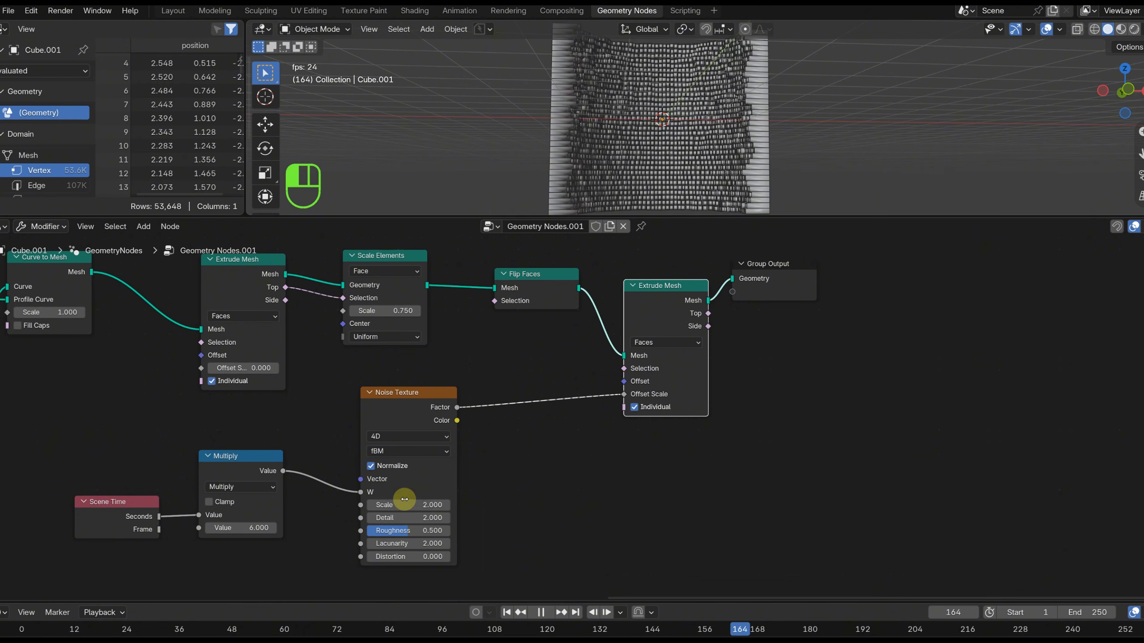
# Lower the Noise Texture's scale to about 1.52 during playback, and stop the animation.
pyautogui.moveTo(405, 500)
pyautogui.mouseDown()
pyautogui.moveTo(387, 505)
pyautogui.moveTo(423, 508)
pyautogui.moveTo(405, 508)
pyautogui.mouseUp()
pyautogui.moveTo(766, 81); pyautogui.dragTo(762, 99, button='middle')
pyautogui.scroll(-1, 761, 99)
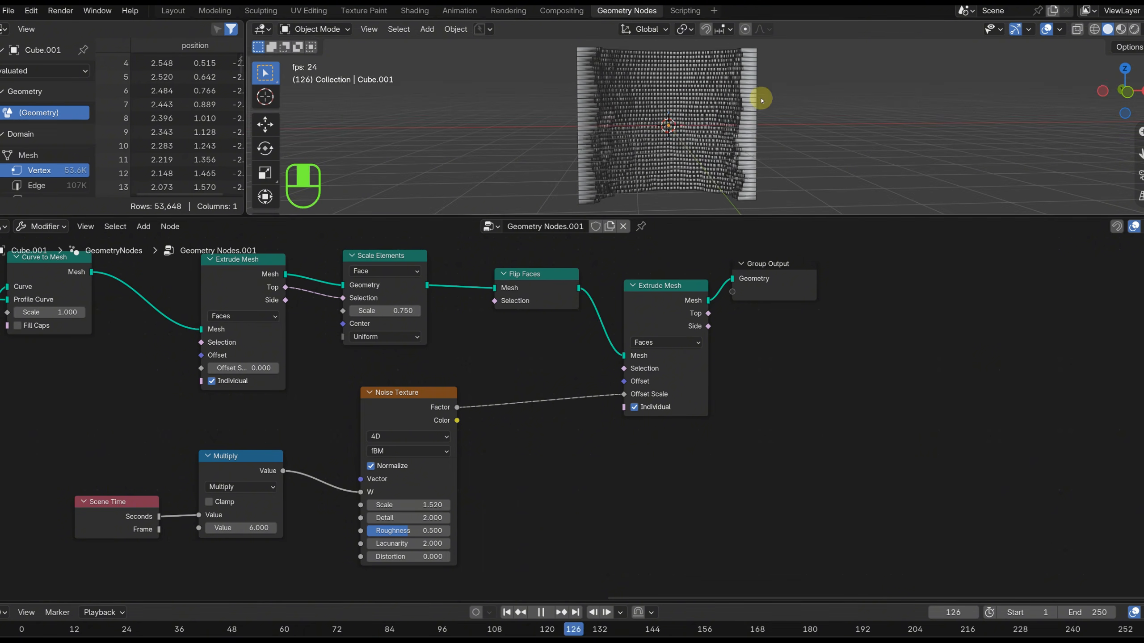
pyautogui.press('space')
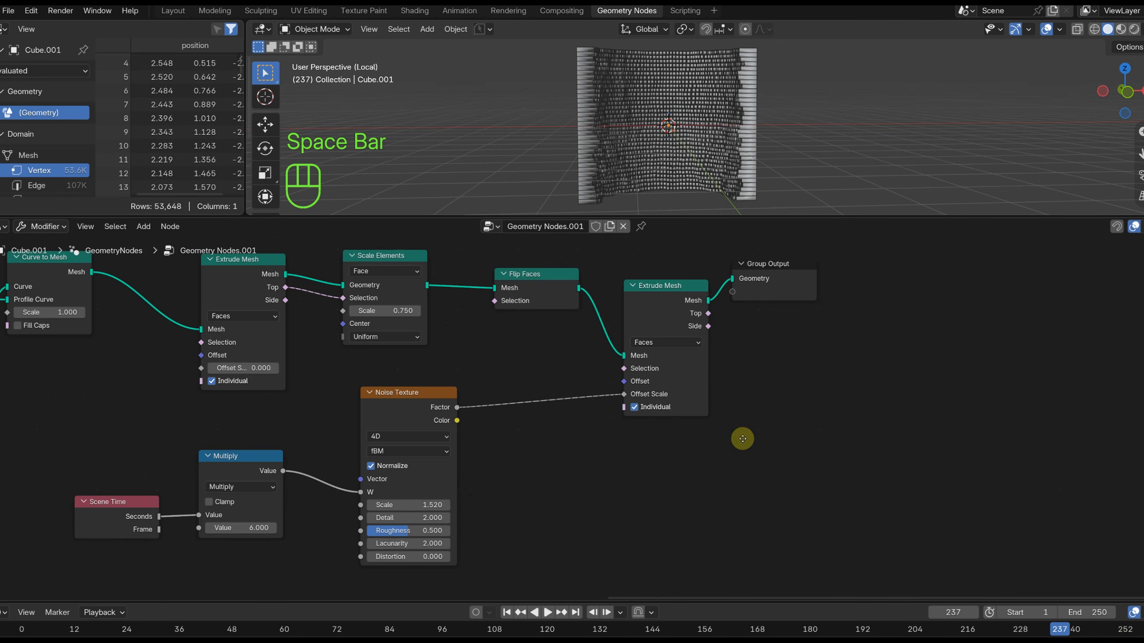
# Combine the noise-driven Extrude Mesh's Top and Side outputs in a new Or node.
pyautogui.moveTo(769, 331); pyautogui.dragTo(485, 346, button='middle')
pyautogui.scroll(4, 472, 307)
pyautogui.moveTo(464, 265); pyautogui.dragTo(758, 288)
pyautogui.moveTo(540, 313); pyautogui.dragTo(661, 325, button='middle')
pyautogui.scroll(2, 520, 336)
pyautogui.moveTo(473, 302); pyautogui.dragTo(722, 339)
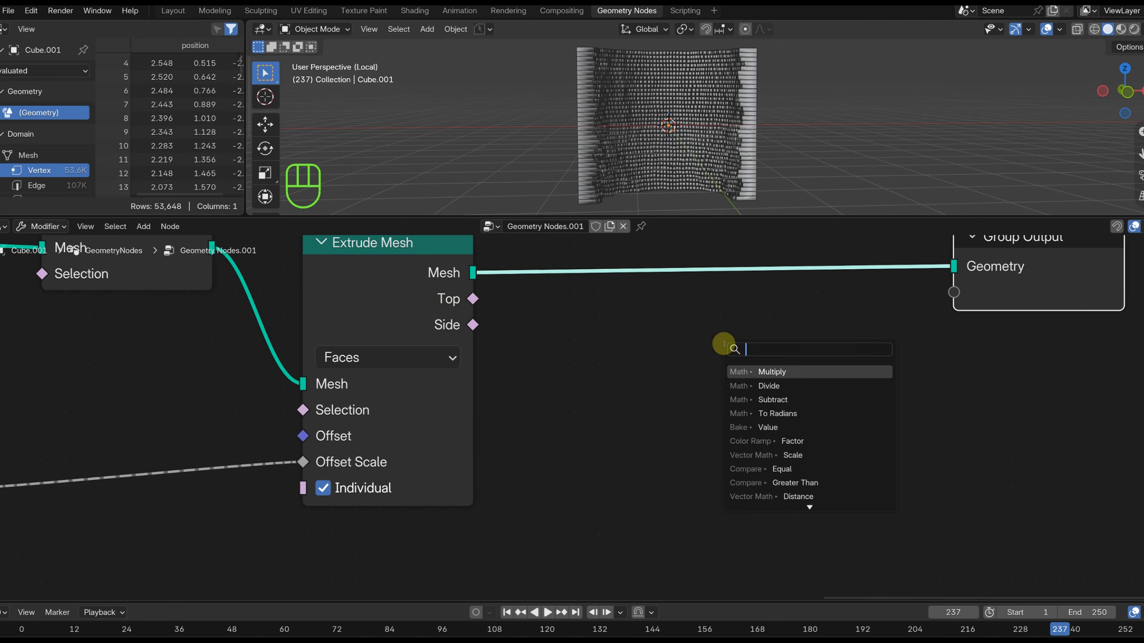
pyautogui.write('or')
pyautogui.click(766, 373)
pyautogui.moveTo(472, 325); pyautogui.dragTo(660, 436)
# Make room before the Group Output and insert another Extrude Mesh node into the final mesh link.
pyautogui.scroll(-3, 784, 434)
pyautogui.moveTo(775, 434); pyautogui.dragTo(587, 458, button='middle')
pyautogui.moveTo(797, 335); pyautogui.dragTo(1060, 338)
pyautogui.click(820, 363)
pyautogui.hotkey('shift', 'a')
pyautogui.write('extr')
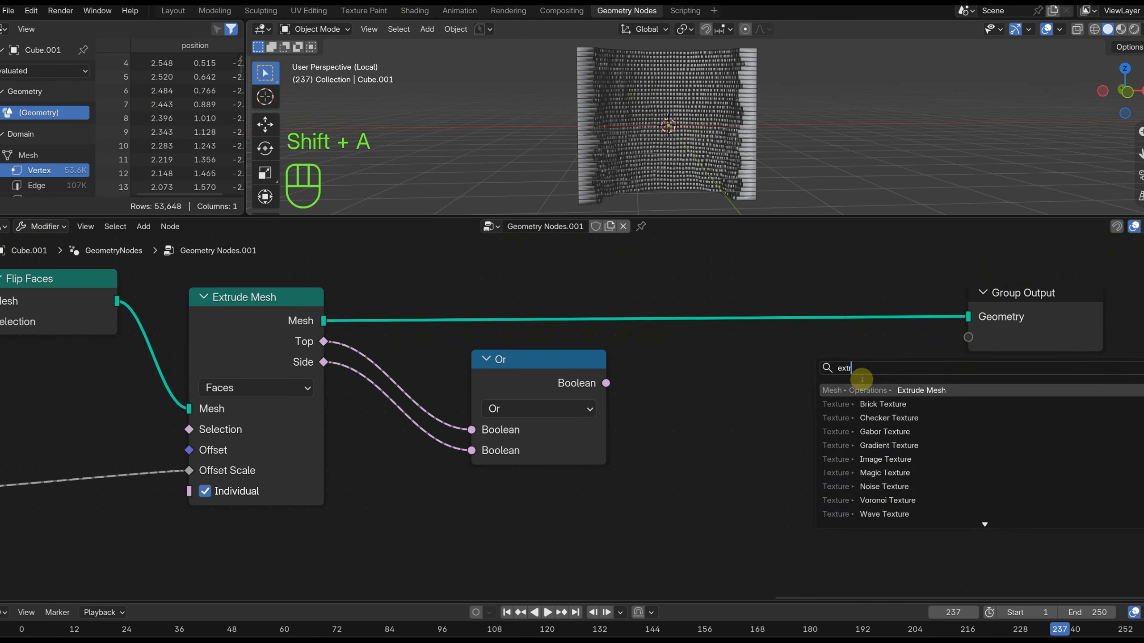
pyautogui.press('Return')
pyautogui.click(694, 311)
# Connect the Or result to the new Extrude Mesh's Selection and set its Offset Scale to 0.01.
pyautogui.moveTo(743, 331); pyautogui.dragTo(714, 297)
pyautogui.scroll(4, 702, 323)
pyautogui.write('0')
pyautogui.press('Return')
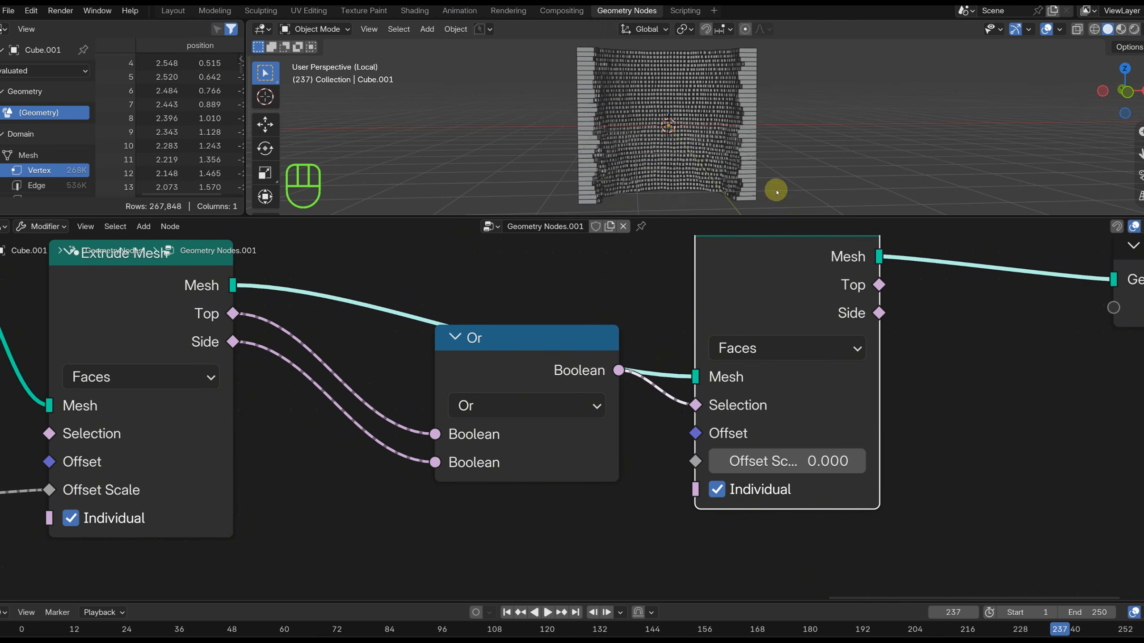
pyautogui.scroll(4, 776, 189)
pyautogui.keyDown('shift'); pyautogui.moveTo(776, 180); pyautogui.dragTo(776, 145, button='middle'); pyautogui.keyUp('shift')
pyautogui.scroll(3, 788, 144)
pyautogui.click(794, 459)
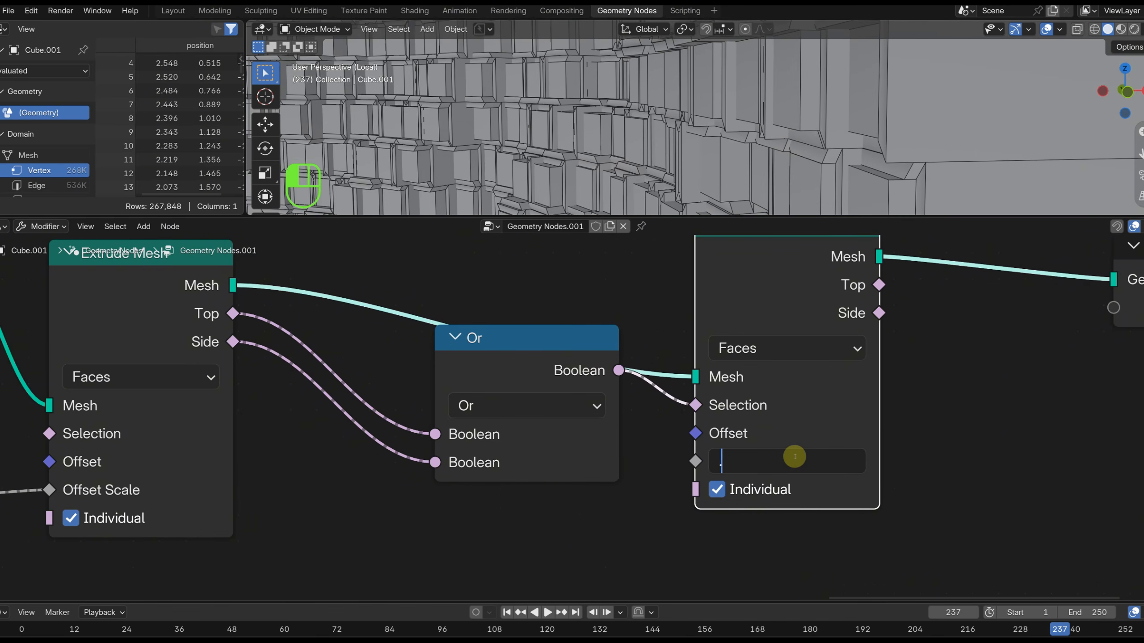
pyautogui.press('Return')
# Move the Or node below the mesh link and shift the Group Output farther from the last Extrude Mesh.
pyautogui.keyDown('shift'); pyautogui.moveTo(873, 146); pyautogui.dragTo(732, 167, button='middle'); pyautogui.keyUp('shift')
pyautogui.scroll(-3, 718, 319)
pyautogui.moveTo(619, 334); pyautogui.dragTo(533, 350, button='middle')
pyautogui.moveTo(475, 388); pyautogui.dragTo(448, 433)
pyautogui.moveTo(773, 435); pyautogui.dragTo(546, 431, button='middle')
pyautogui.moveTo(740, 323); pyautogui.dragTo(853, 342)
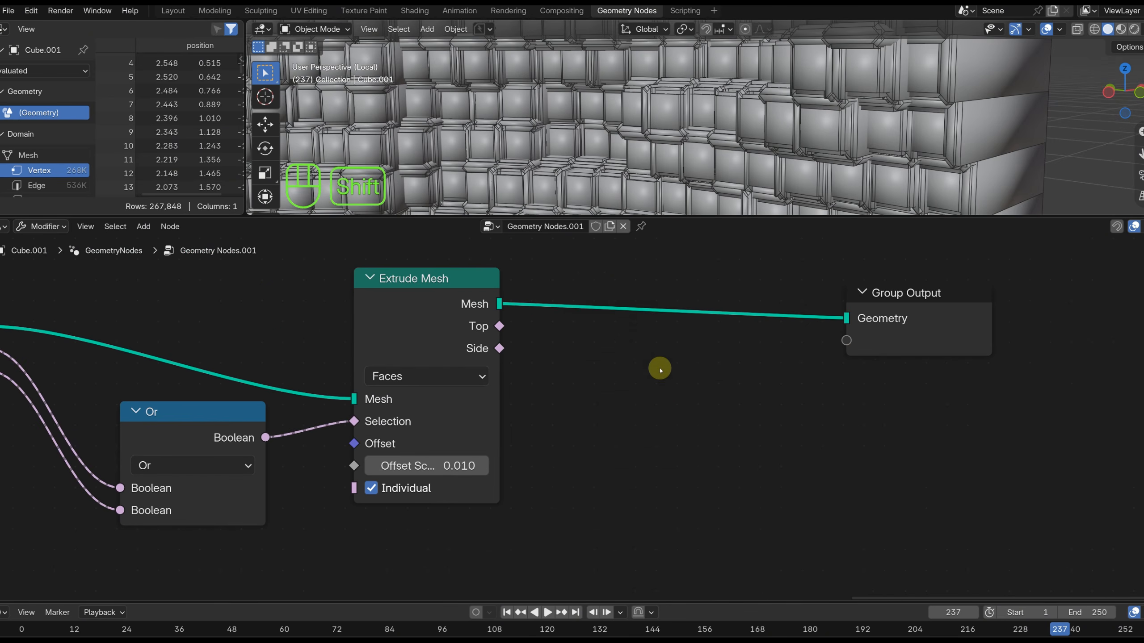
# Insert a Scale Elements node before the Group Output and connect the last Extrude Mesh's Top to its Selection.
pyautogui.hotkey('shift', 'a')
pyautogui.write('sce')
pyautogui.press('BackSpace')
pyautogui.click(732, 450)
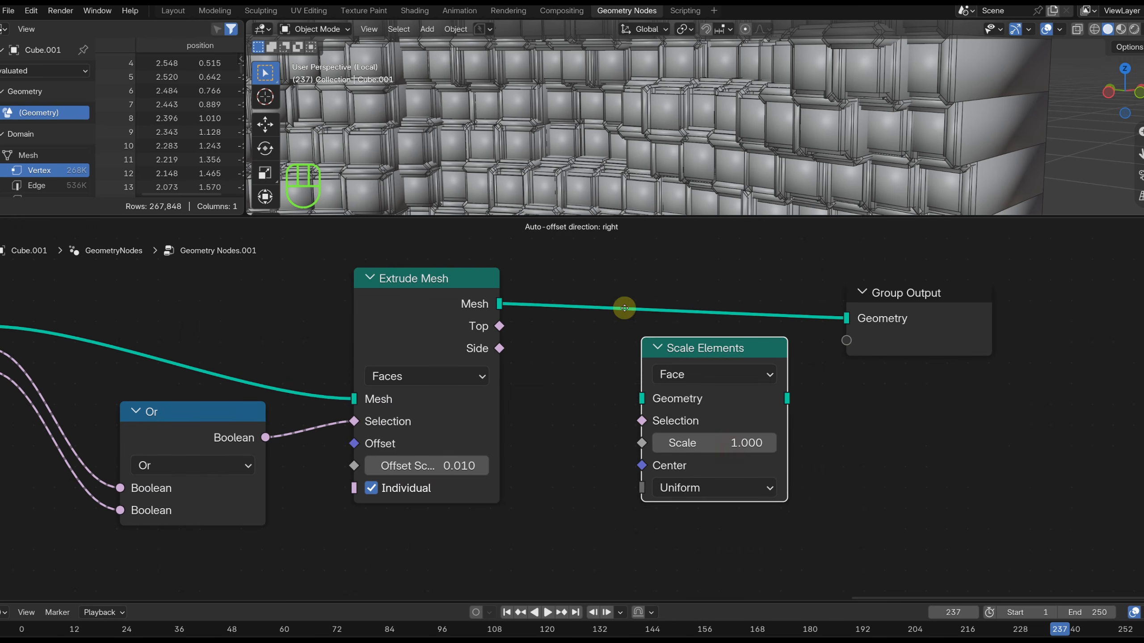
pyautogui.click(592, 307)
pyautogui.moveTo(499, 326); pyautogui.dragTo(557, 361)
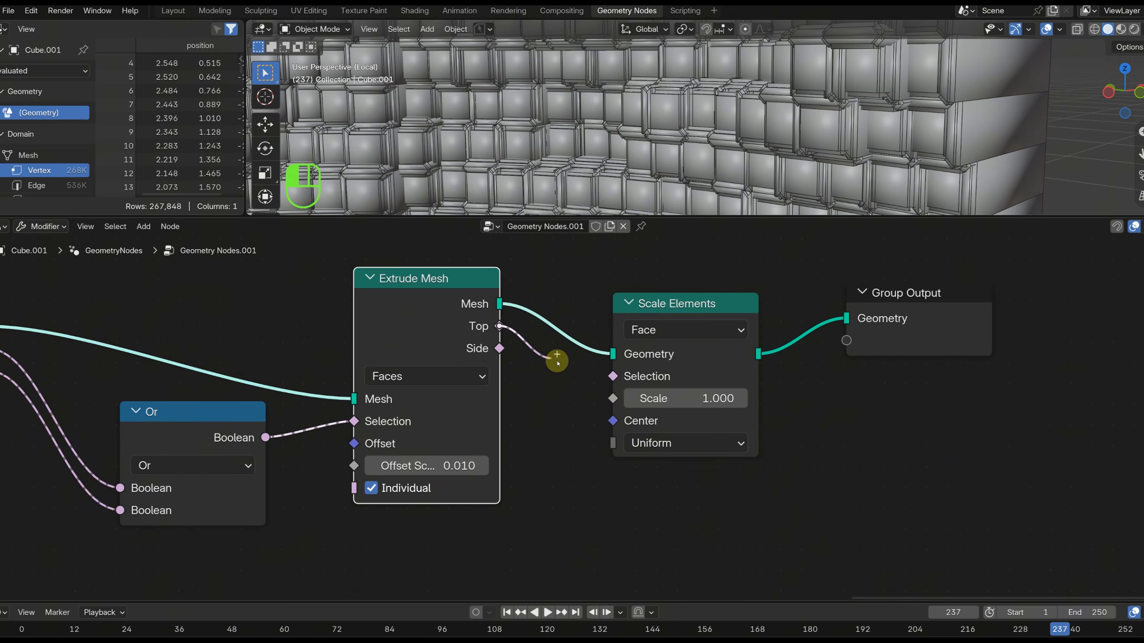
# Set the new Scale Elements node's scale to 0.85 and check the block edges up close.
pyautogui.click(666, 396)
pyautogui.write('.85')
pyautogui.press('Return')
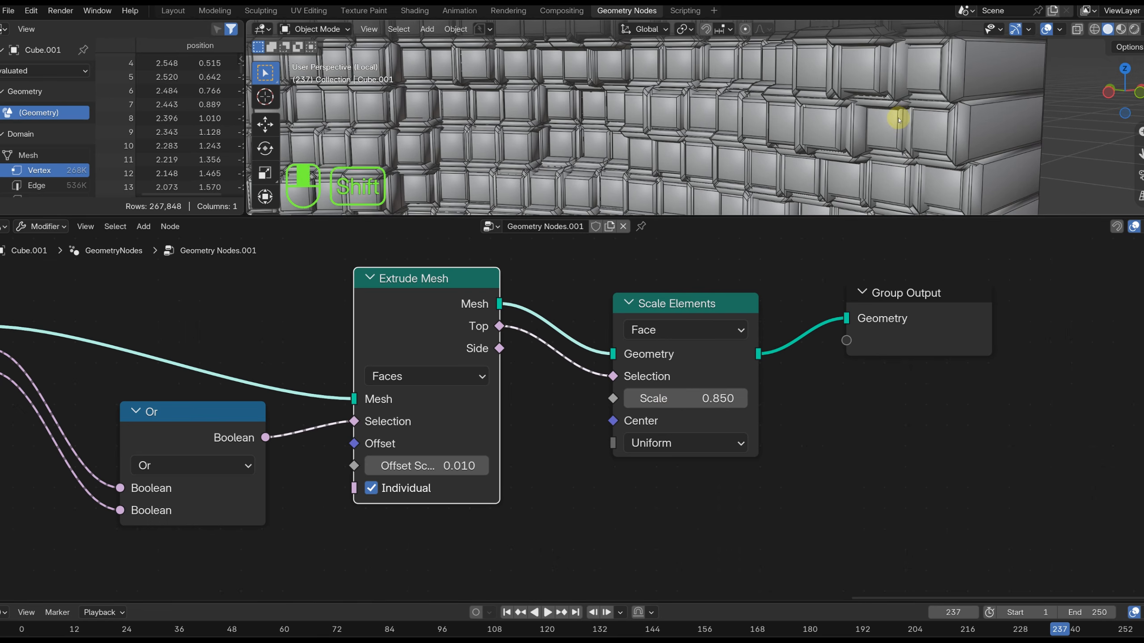
pyautogui.scroll(5, 837, 145)
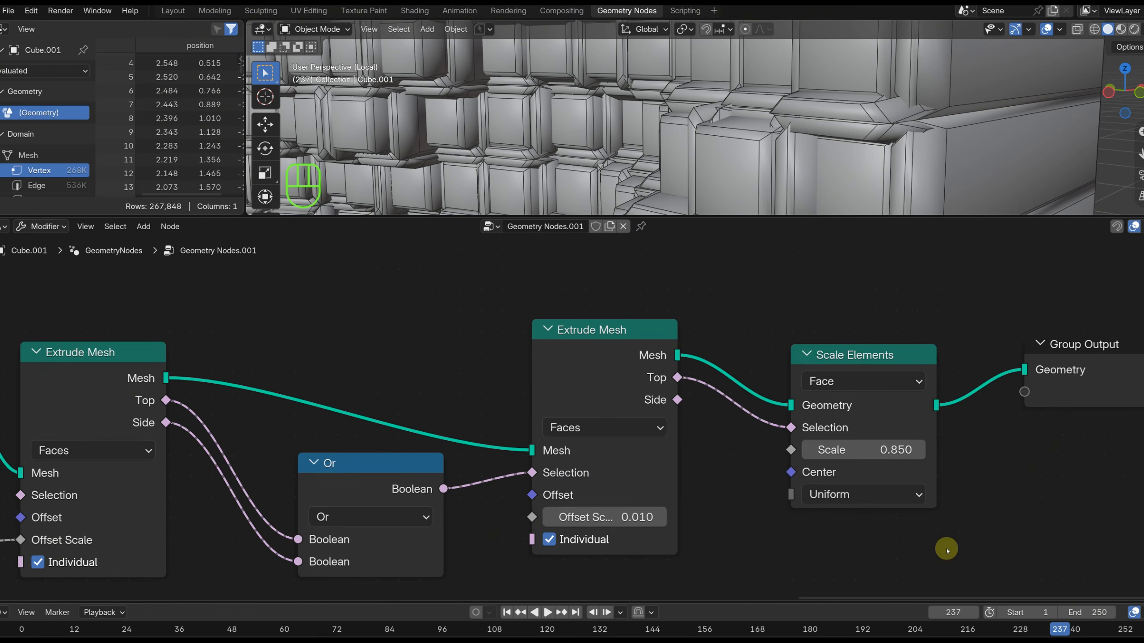
# Insert a Set Shade Smooth node after Scale Elements and turn its Shade Smooth option off.
pyautogui.scroll(-6, 947, 551)
pyautogui.moveTo(947, 551); pyautogui.dragTo(492, 516, button='middle')
pyautogui.moveTo(445, 365); pyautogui.dragTo(691, 360)
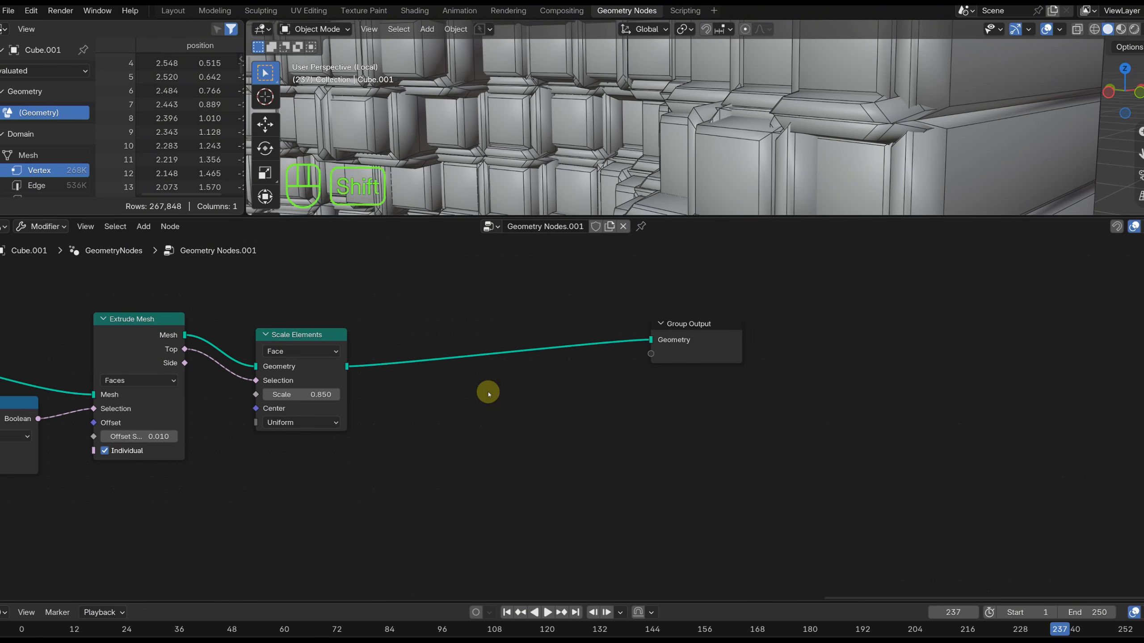
pyautogui.hotkey('shift', 'a')
pyautogui.write('set sh')
pyautogui.click(535, 423)
pyautogui.click(379, 338)
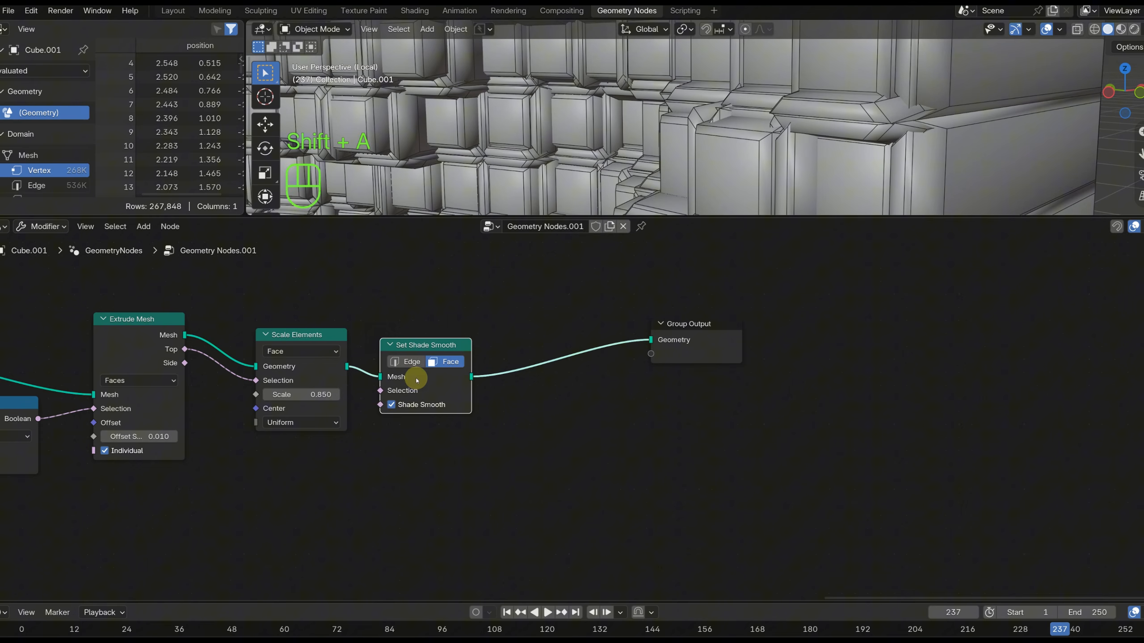
pyautogui.click(391, 405)
# Insert a Set Material node before the Group Output and assign the discoball material.
pyautogui.hotkey('shift', 'a')
pyautogui.write('set ma')
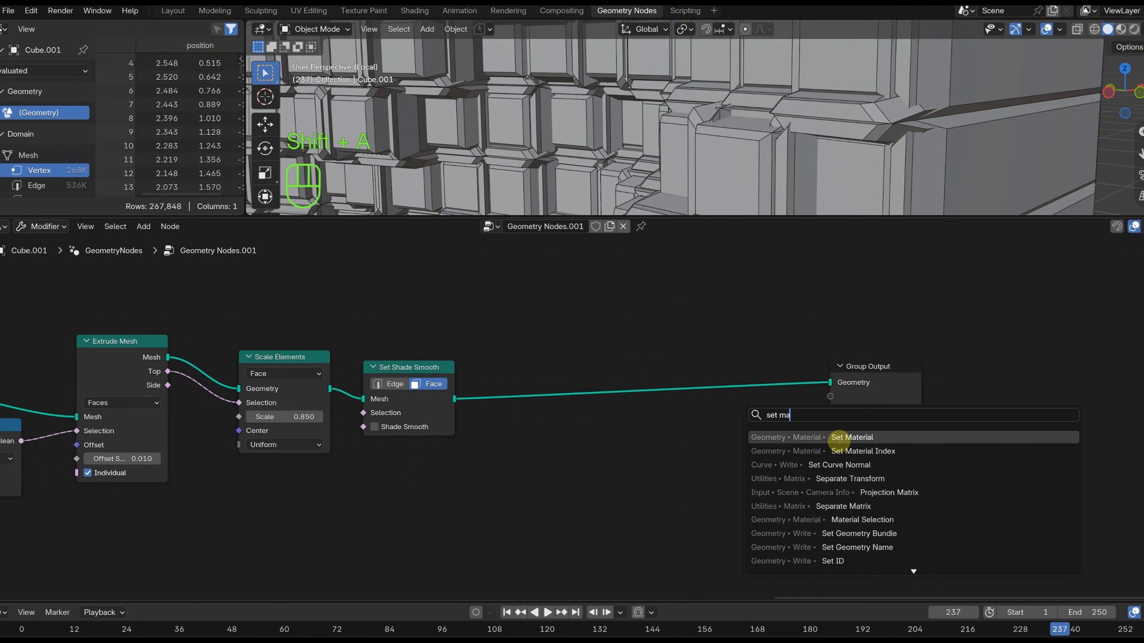
pyautogui.press('Return')
pyautogui.click(547, 368)
pyautogui.click(572, 414)
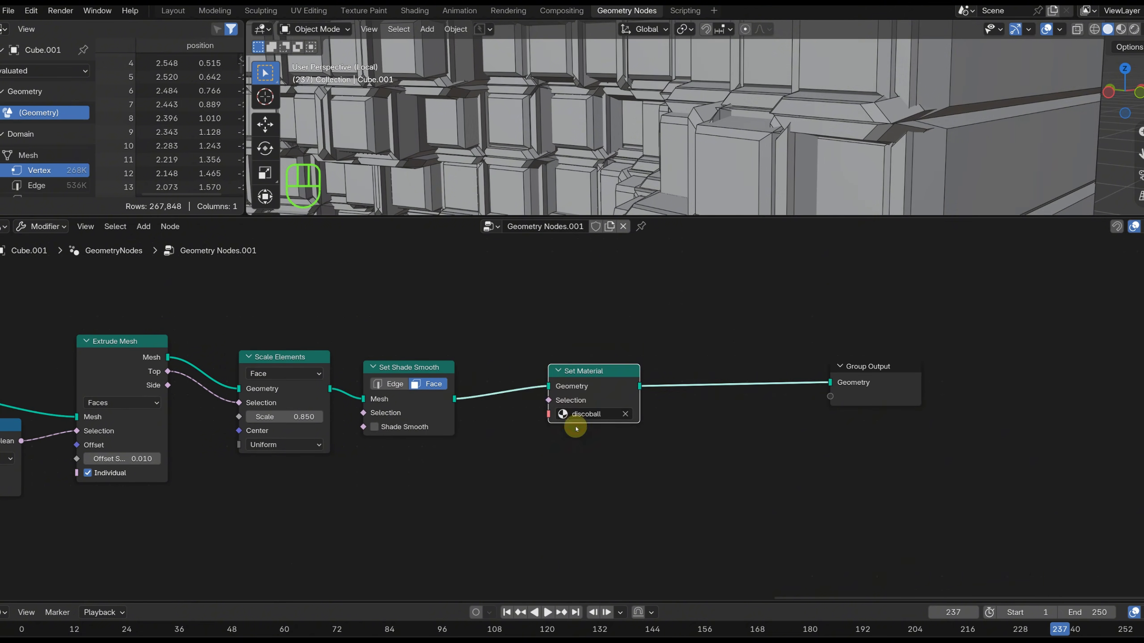
pyautogui.scroll(2, 577, 429)
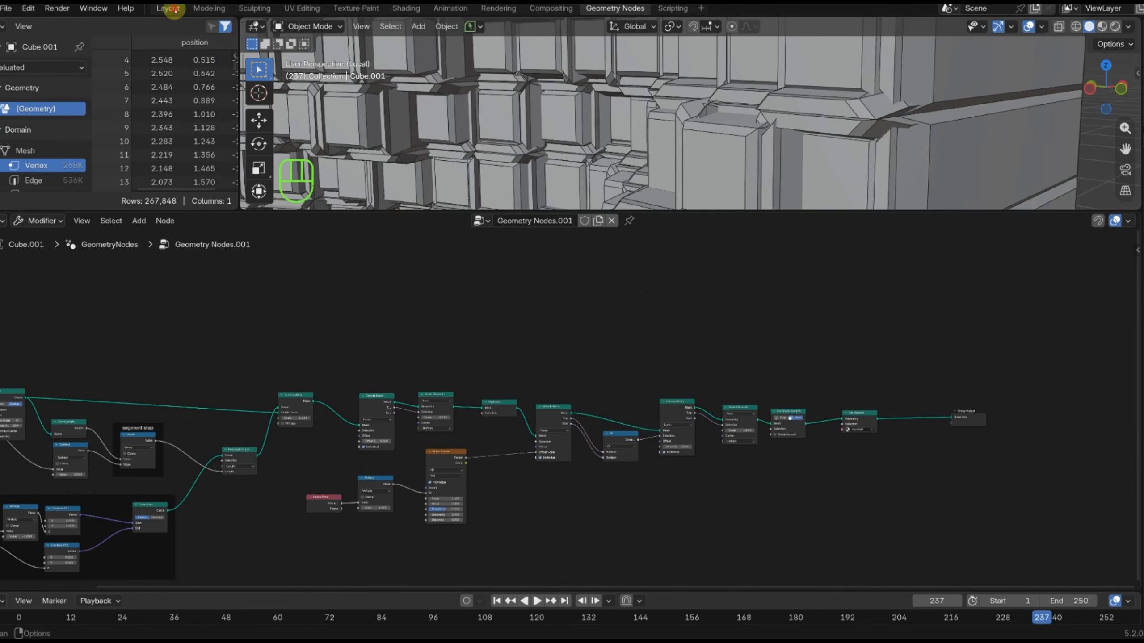
# Return to the Layout workspace and delete the default light from the scene.
pyautogui.click(172, 11)
pyautogui.moveTo(509, 279); pyautogui.dragTo(666, 71, button='middle')
pyautogui.scroll(2, 539, 194)
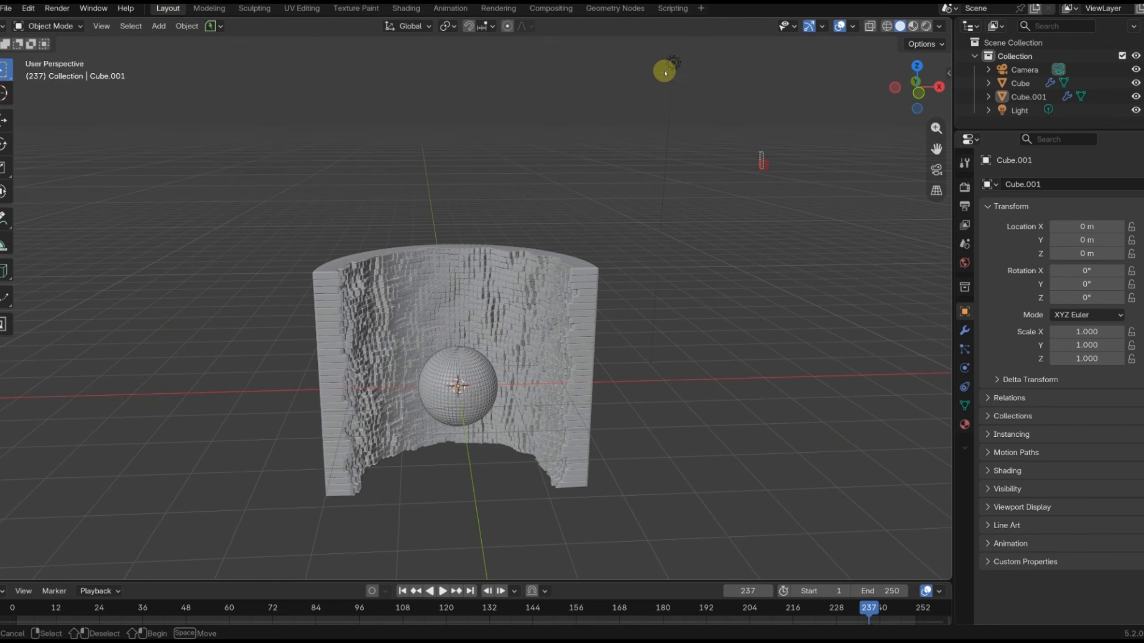
pyautogui.moveTo(603, 198); pyautogui.dragTo(524, 302, button='middle')
pyautogui.scroll(2, 473, 383)
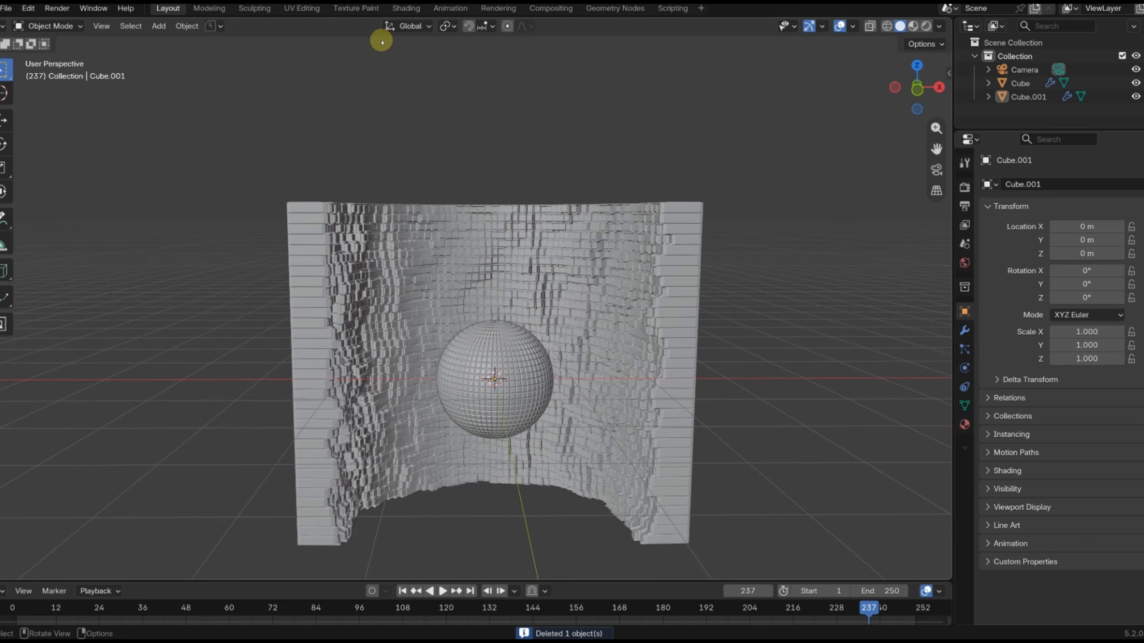
# Open the world's shader nodes in the Shading workspace and move the Background node closer to World Output.
pyautogui.click(406, 8)
pyautogui.click(219, 331)
pyautogui.click(222, 381)
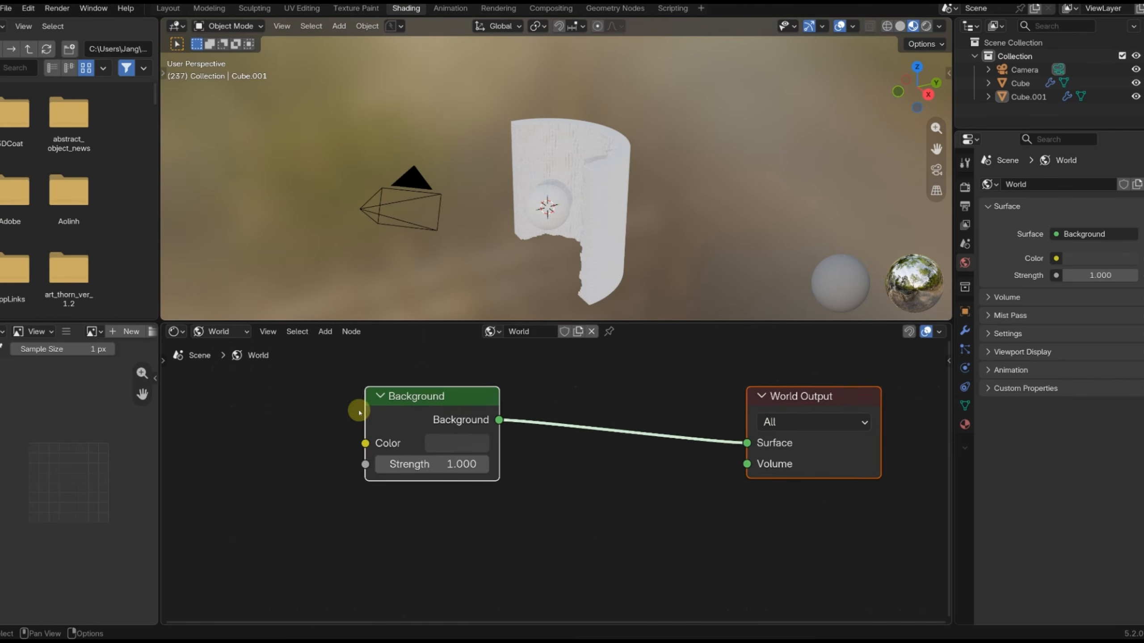
pyautogui.moveTo(411, 405); pyautogui.dragTo(464, 424)
pyautogui.click(465, 424)
pyautogui.moveTo(464, 424); pyautogui.dragTo(546, 435)
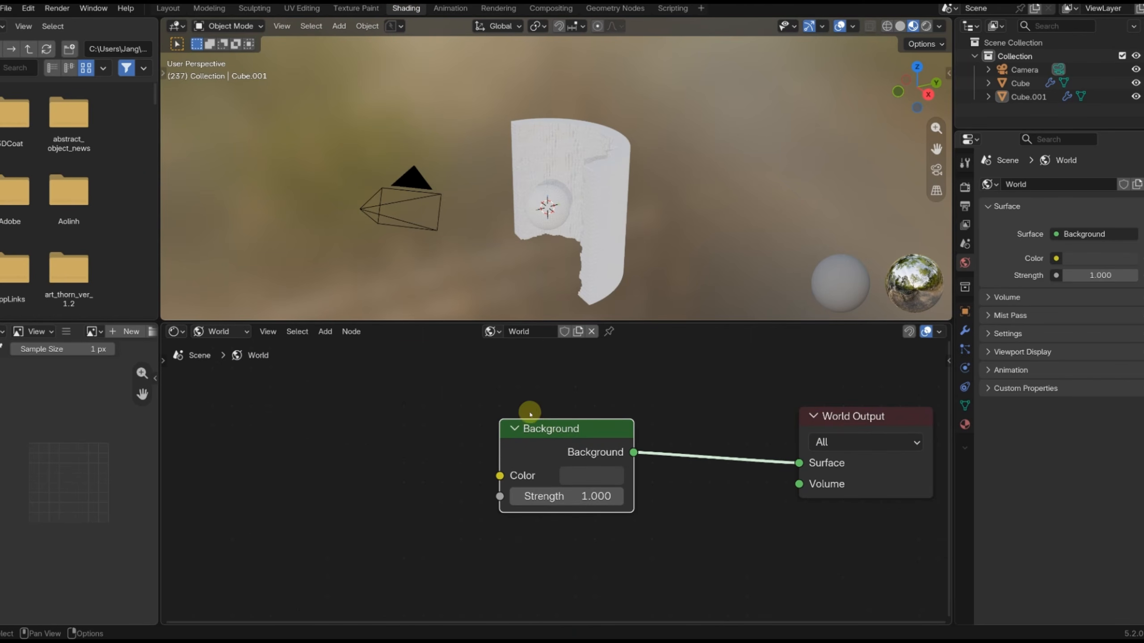
# Add a point light in the front view and move it above and left of the ball, about 2.4 m high.
pyautogui.click(168, 8)
pyautogui.scroll(1, 490, 449)
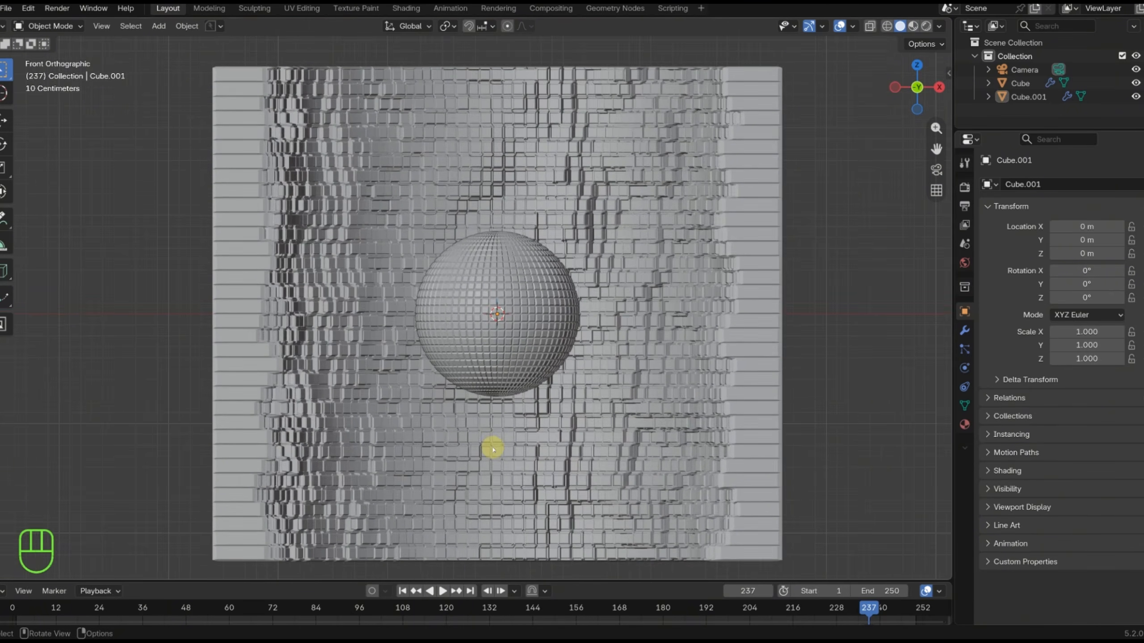
pyautogui.hotkey('alt', 'z')
pyautogui.hotkey('shift', 'a')
pyautogui.moveTo(499, 446)
pyautogui.moveTo(477, 542)
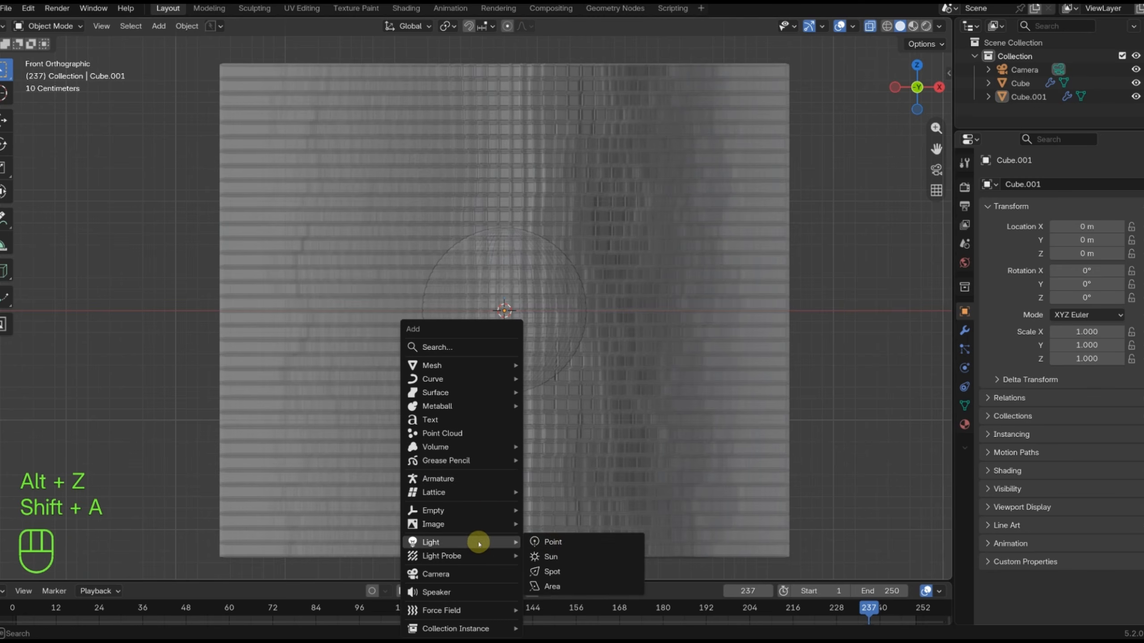
pyautogui.click(569, 542)
pyautogui.press('g')
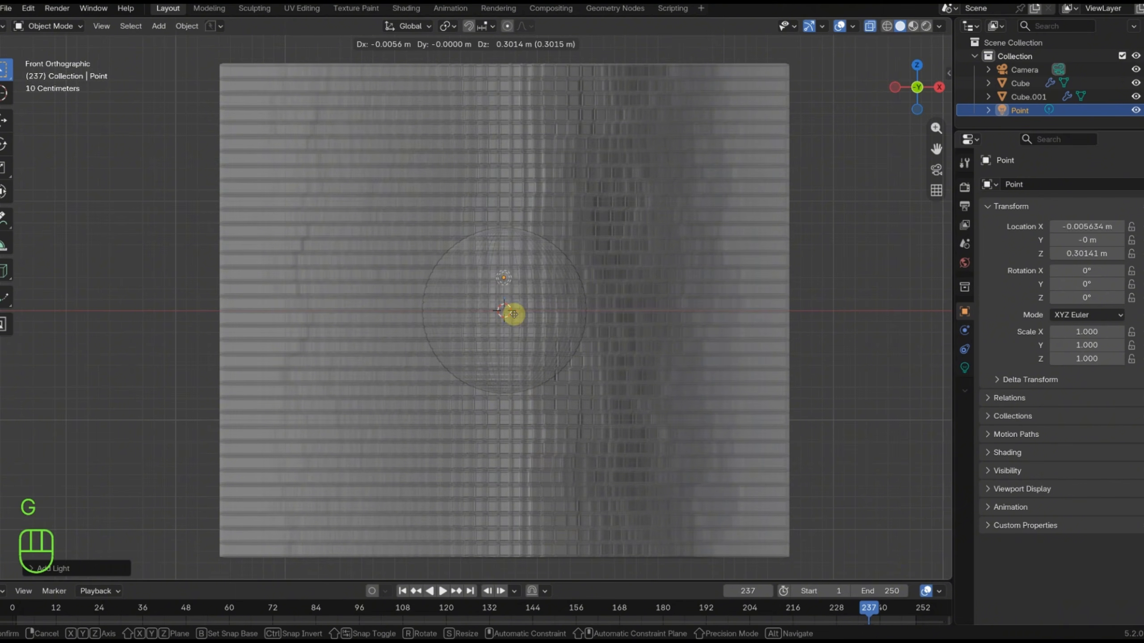
pyautogui.click(370, 158)
# Duplicate the point light and move the copy along X to the opposite side of the ball.
pyautogui.moveTo(370, 158); pyautogui.dragTo(401, 322, button='middle')
pyautogui.hotkey('shift', 'd')
pyautogui.press('x')
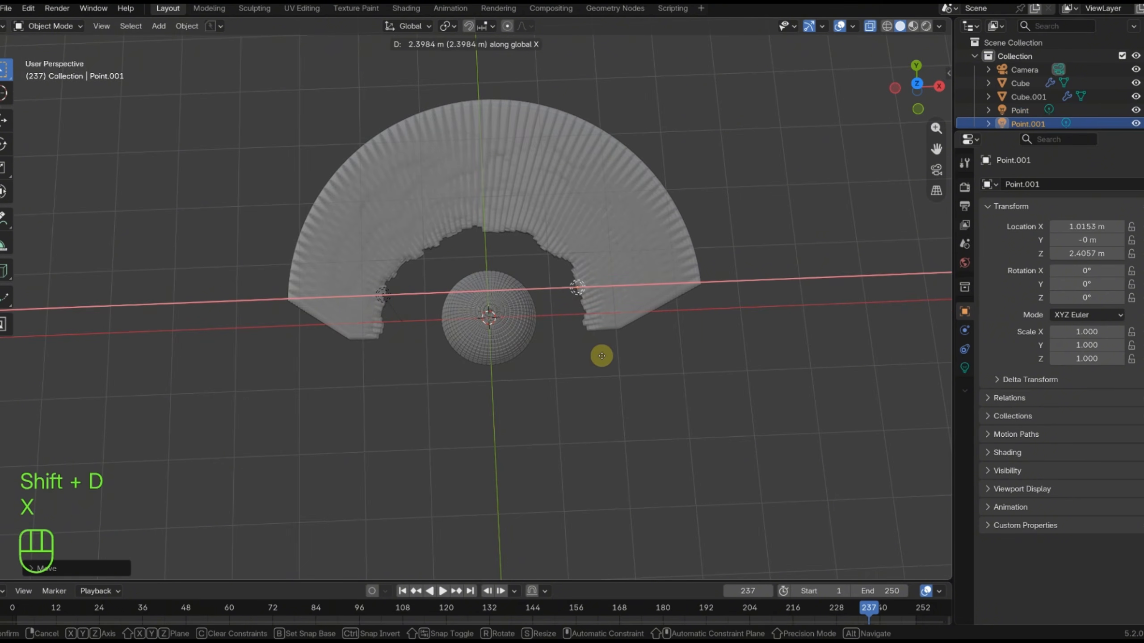
pyautogui.click(623, 361)
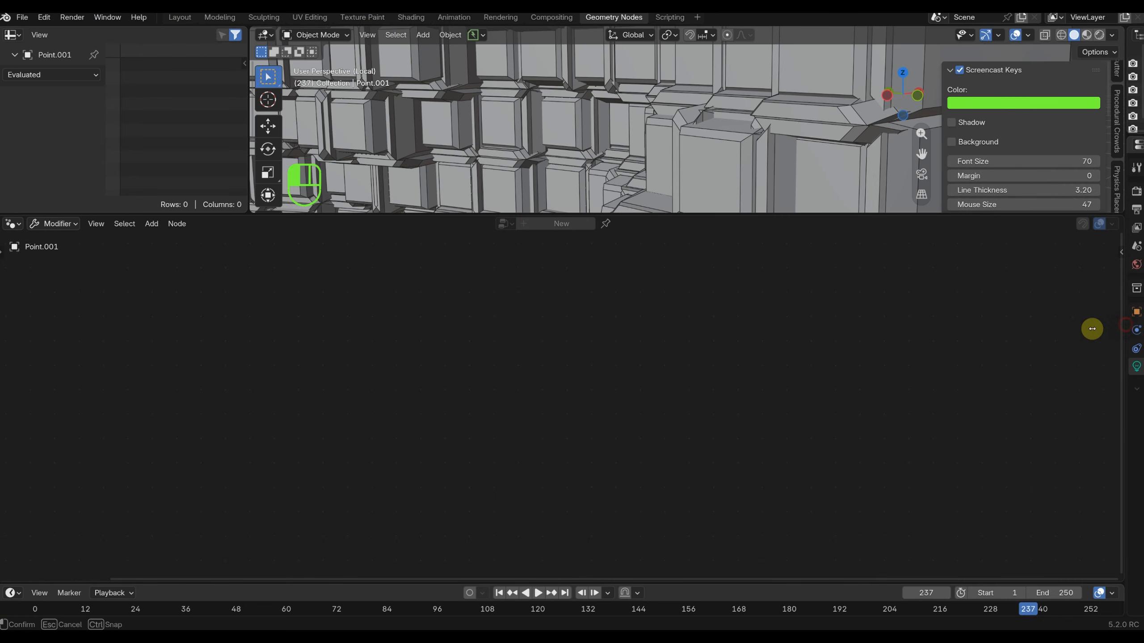
# Enable Raytracing in the EEVEE render settings and set its resolution to 1:1.
pyautogui.moveTo(1092, 328); pyautogui.dragTo(828, 255)
pyautogui.click(843, 192)
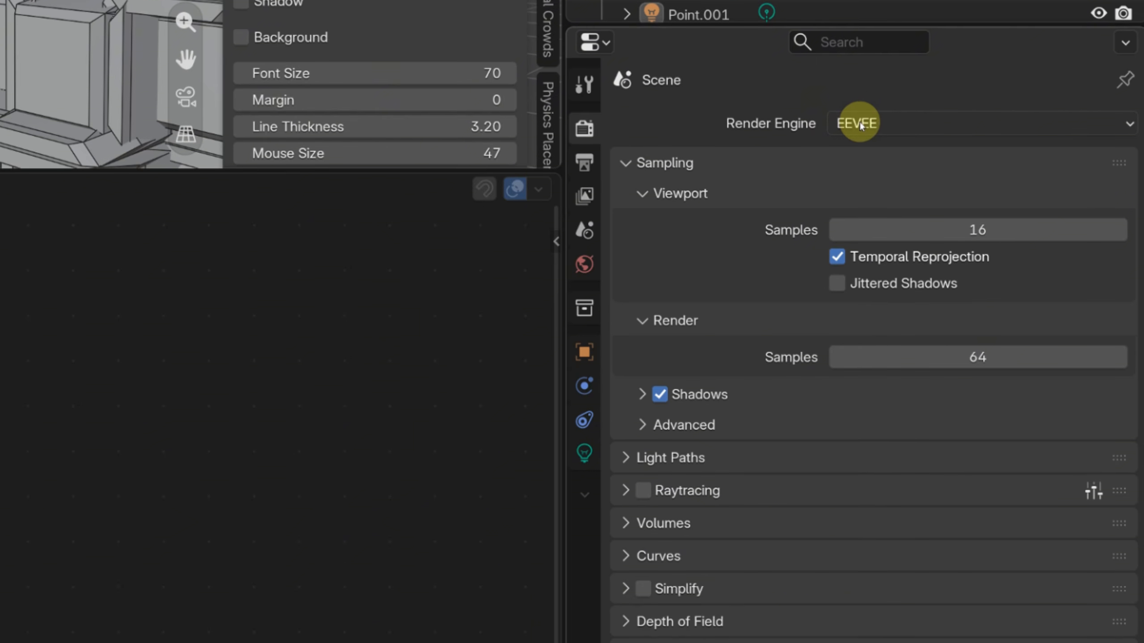
pyautogui.click(642, 413)
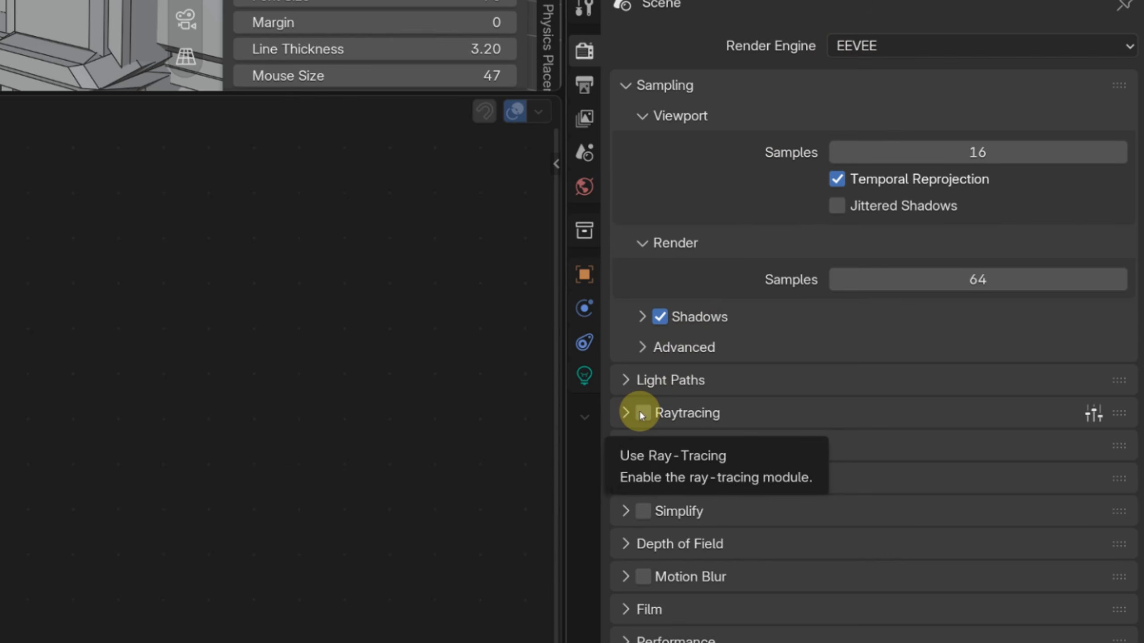
pyautogui.click(627, 417)
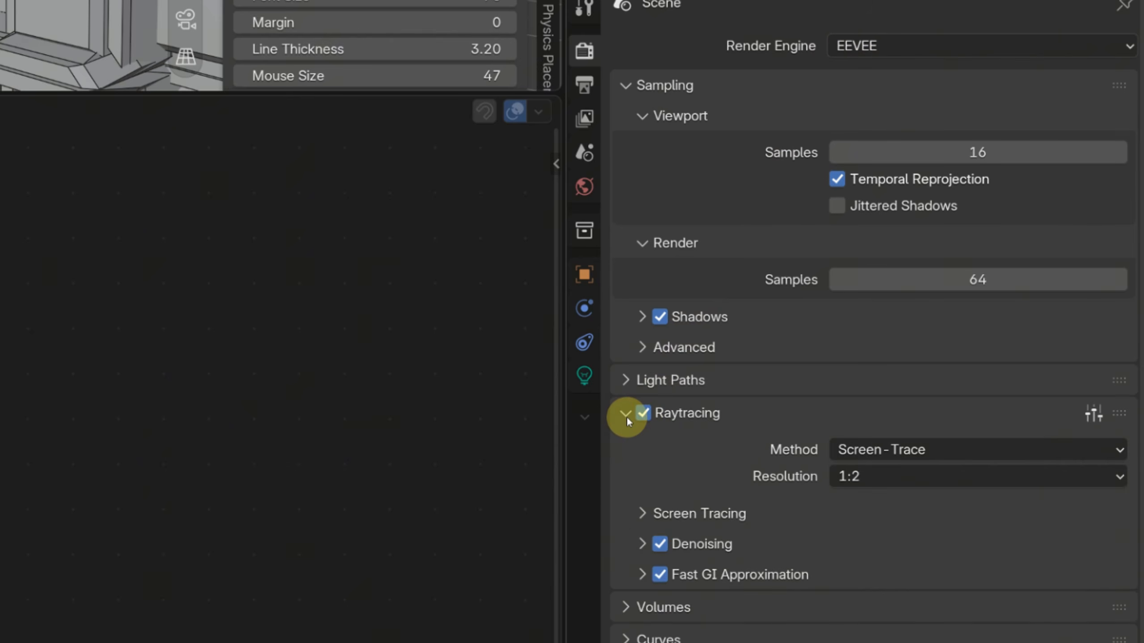
pyautogui.click(861, 473)
pyautogui.click(859, 499)
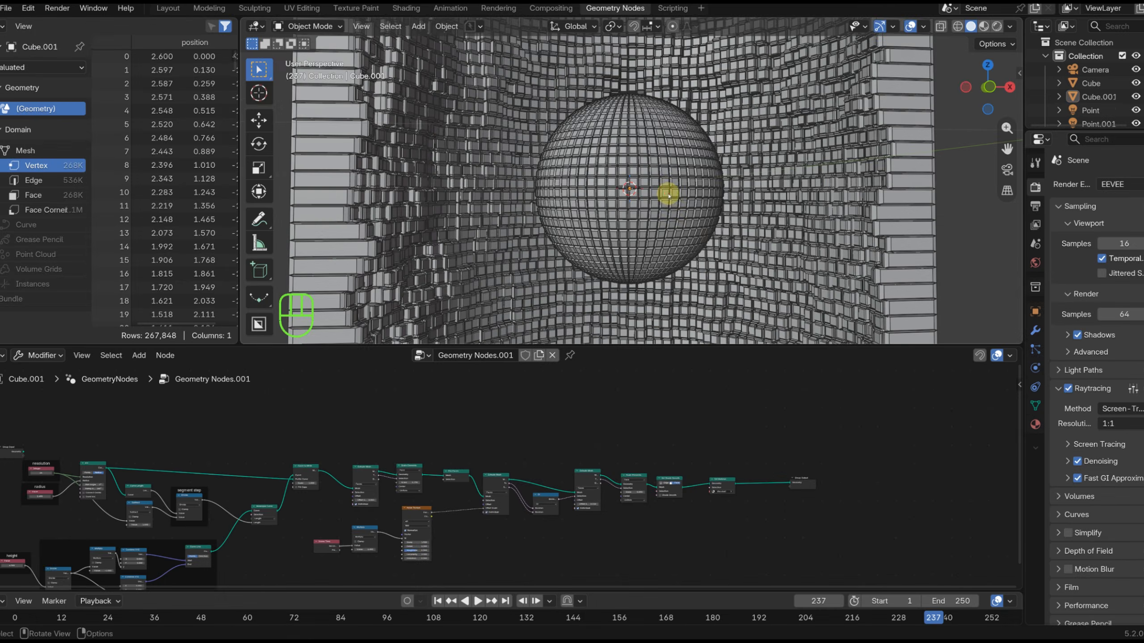
# Select the disco ball and set its discoball material's Metallic to 1.0 and Roughness to about 0.041.
pyautogui.click(588, 112)
pyautogui.click(405, 9)
pyautogui.scroll(-4, 389, 425)
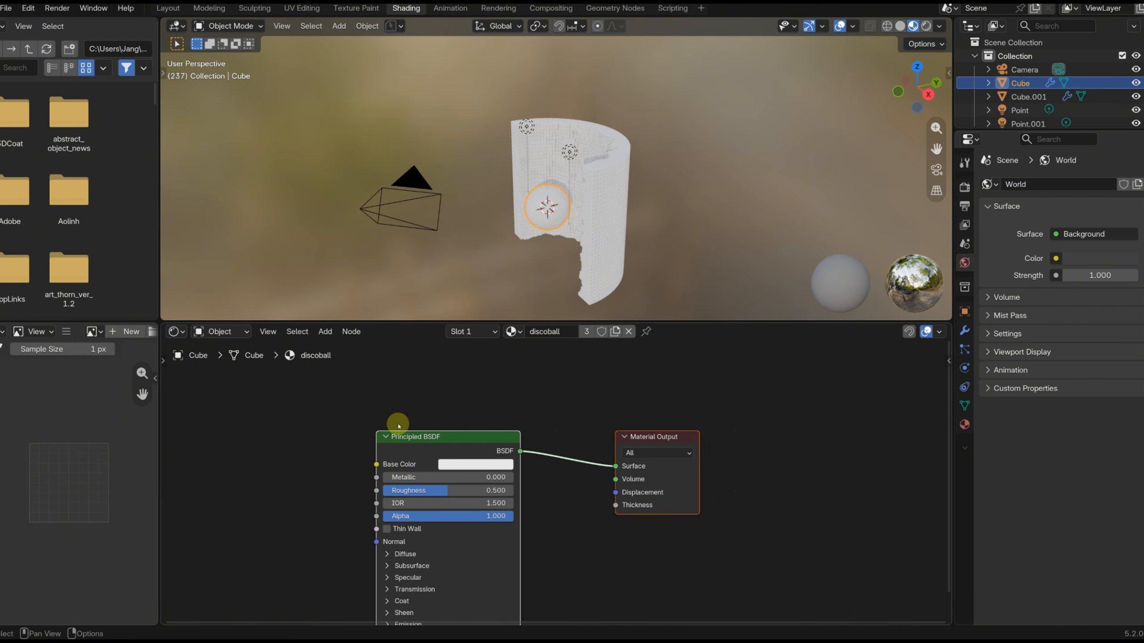
pyautogui.moveTo(397, 462); pyautogui.dragTo(481, 401, button='middle')
pyautogui.moveTo(671, 328); pyautogui.dragTo(658, 279)
pyautogui.moveTo(659, 273); pyautogui.dragTo(655, 232, button='middle')
pyautogui.scroll(1, 655, 232)
pyautogui.scroll(2, 676, 531)
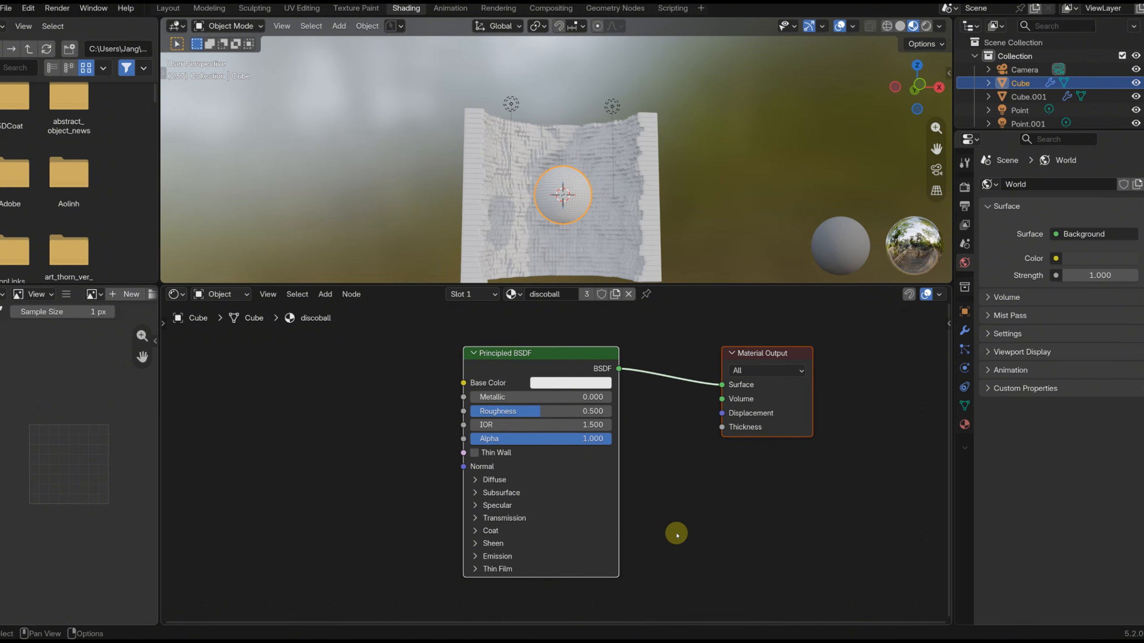
pyautogui.moveTo(483, 384); pyautogui.dragTo(530, 402)
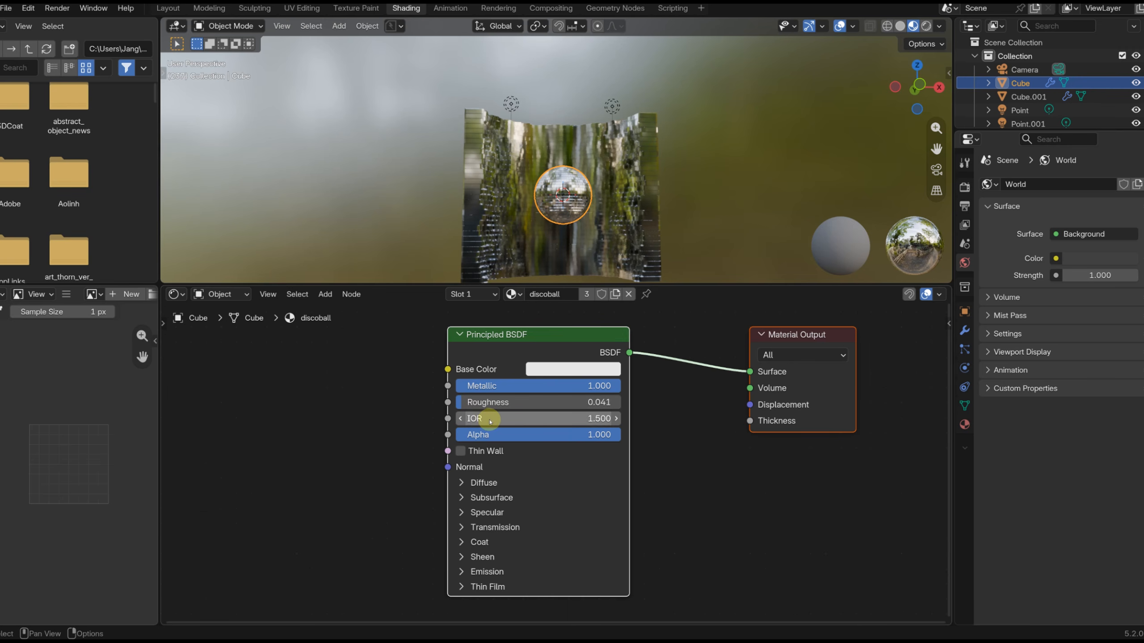
pyautogui.scroll(3, 495, 419)
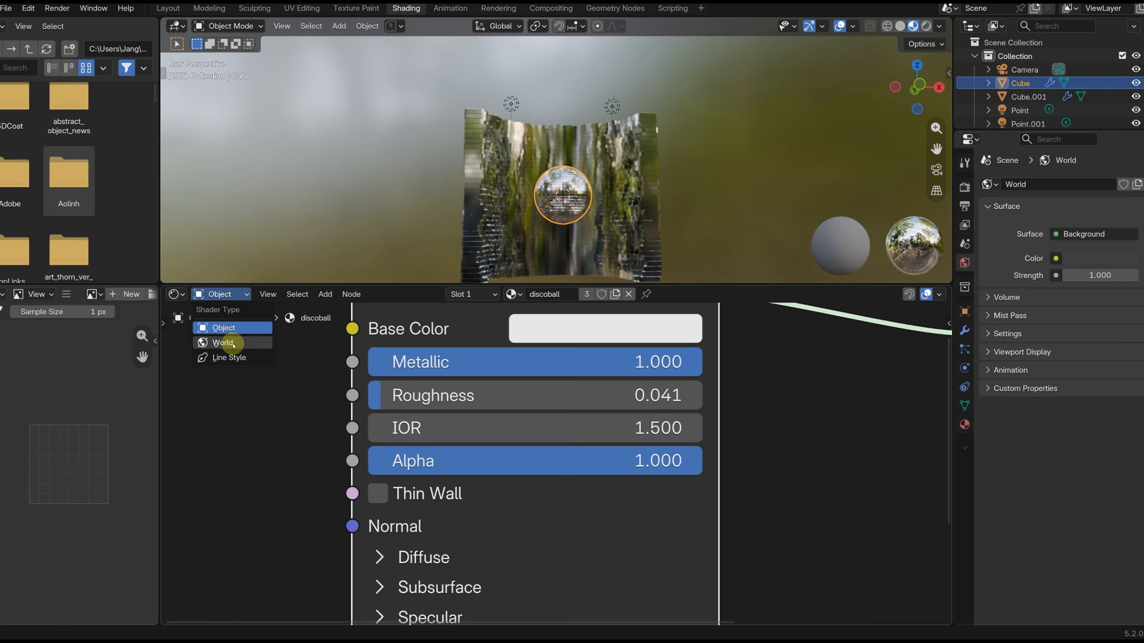
# Switch the shader editor to the World nodes and add a mapped Environment Texture to the Background node's color.
pyautogui.click(233, 343)
pyautogui.scroll(2, 697, 475)
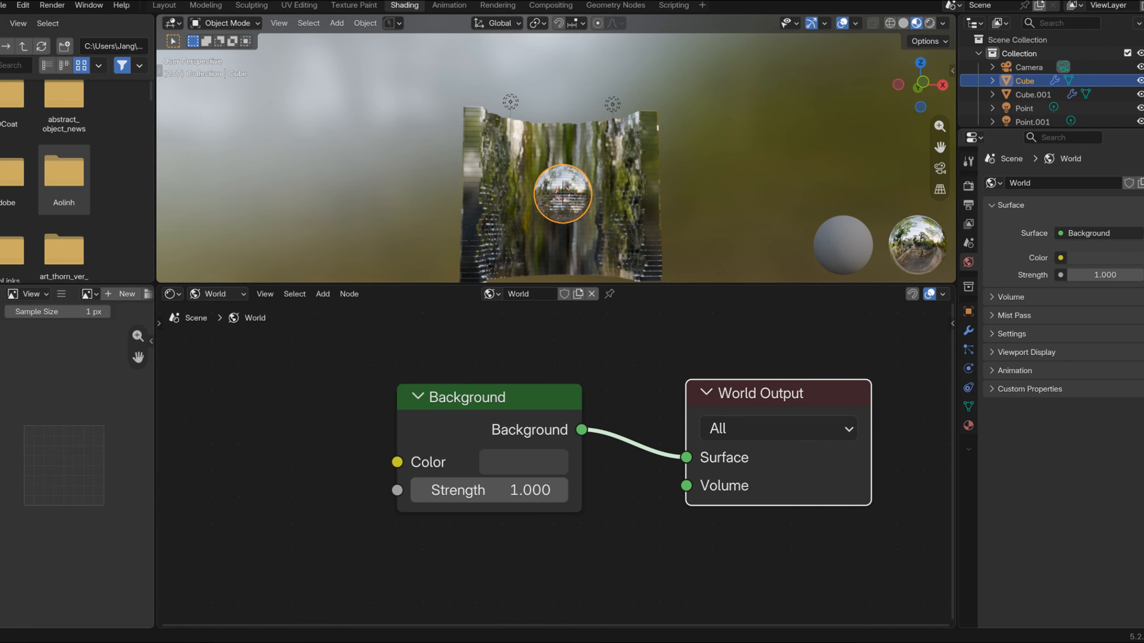
pyautogui.click(479, 628)
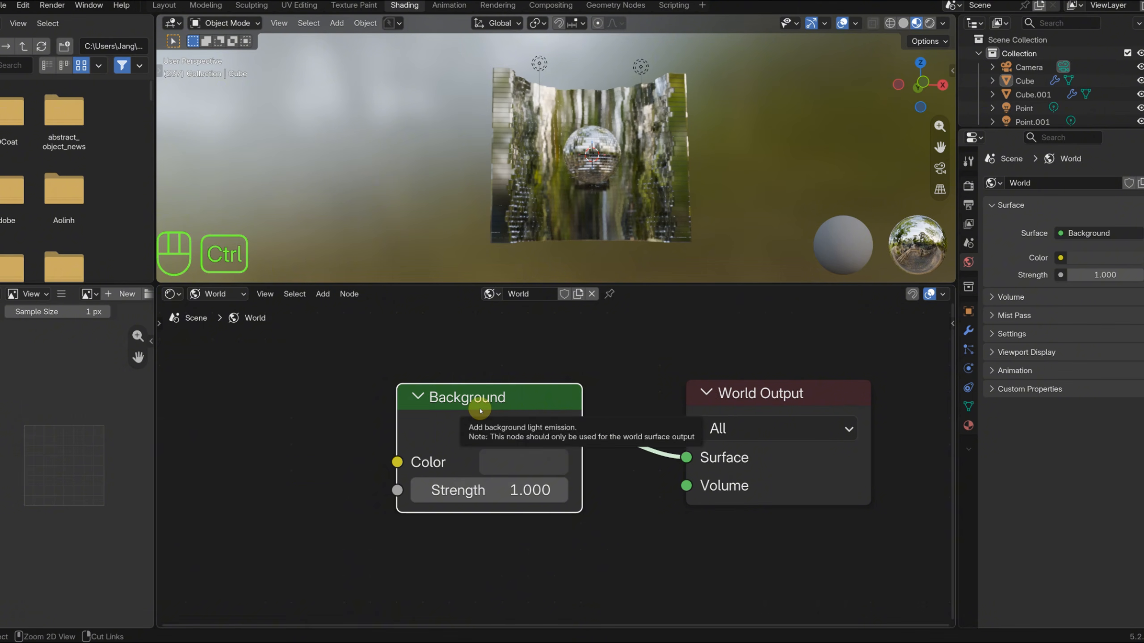
pyautogui.hotkey('ctrl', 't')
pyautogui.scroll(-3, 479, 410)
pyautogui.moveTo(405, 414); pyautogui.dragTo(592, 337, button='middle')
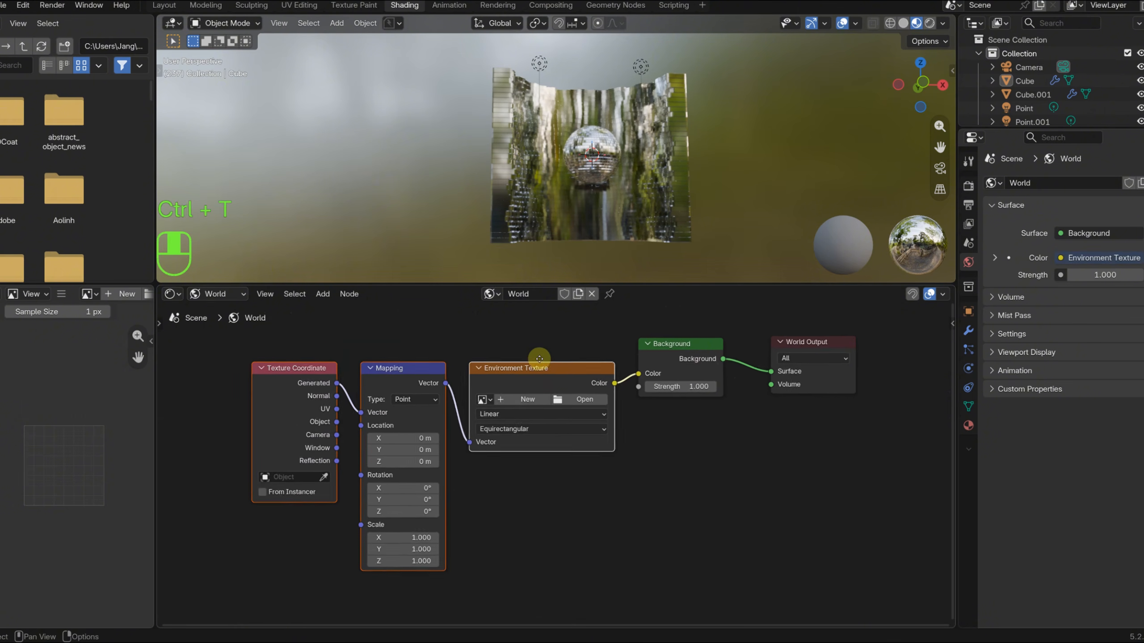
pyautogui.scroll(2, 518, 383)
pyautogui.moveTo(494, 408); pyautogui.dragTo(501, 404, button='middle')
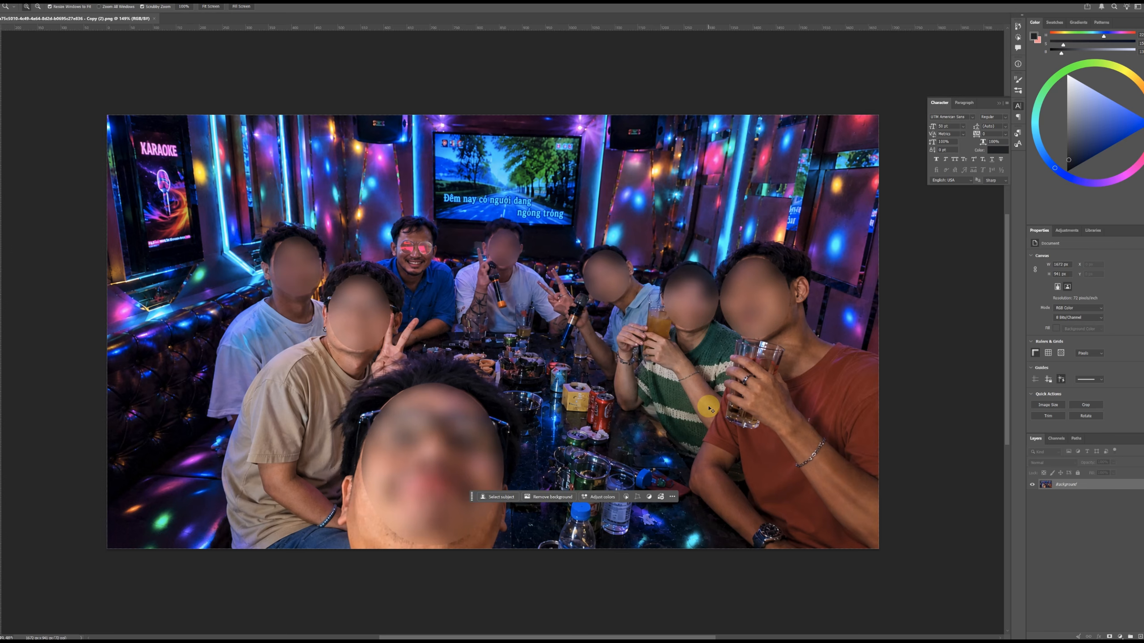
# In Photoshop, duplicate the karaoke photo's layer and crop the canvas outward equally on both sides.
pyautogui.hotkey('ctrl', 'j')
pyautogui.moveTo(763, 361); pyautogui.dragTo(708, 336)
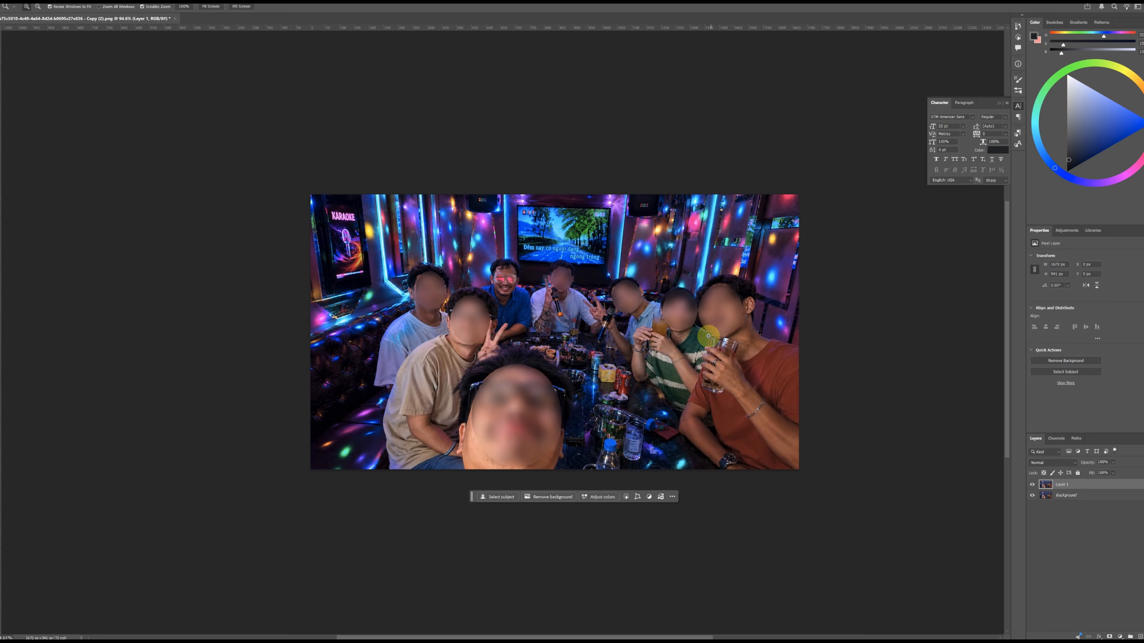
pyautogui.press('c')
pyautogui.keyDown('alt'); pyautogui.moveTo(810, 335); pyautogui.dragTo(951, 331); pyautogui.keyUp('alt')
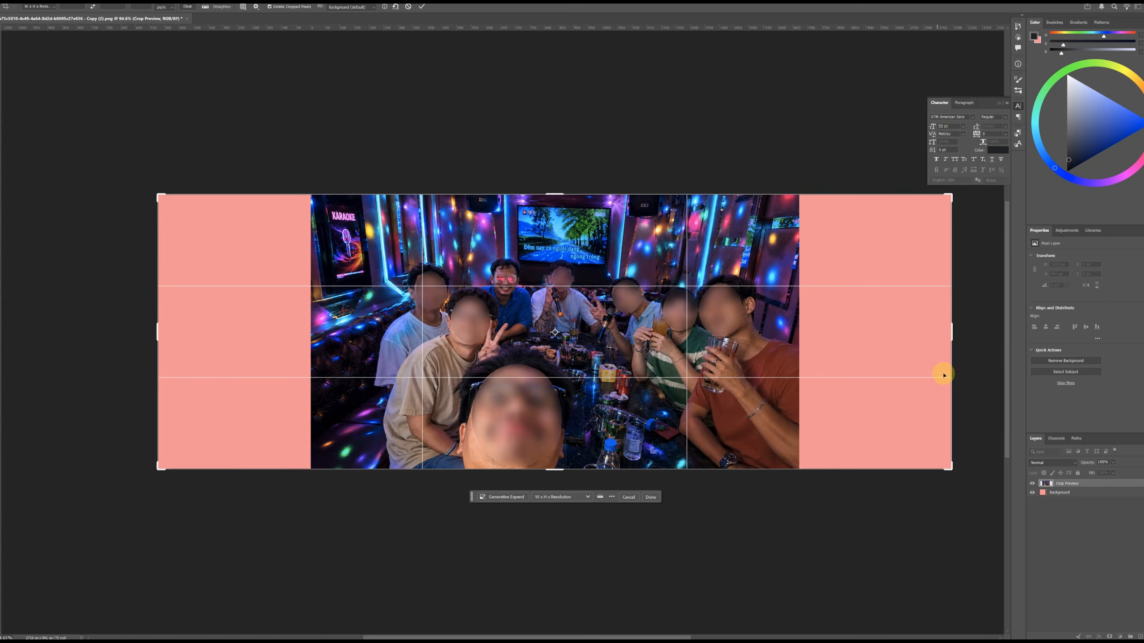
pyautogui.press('Return')
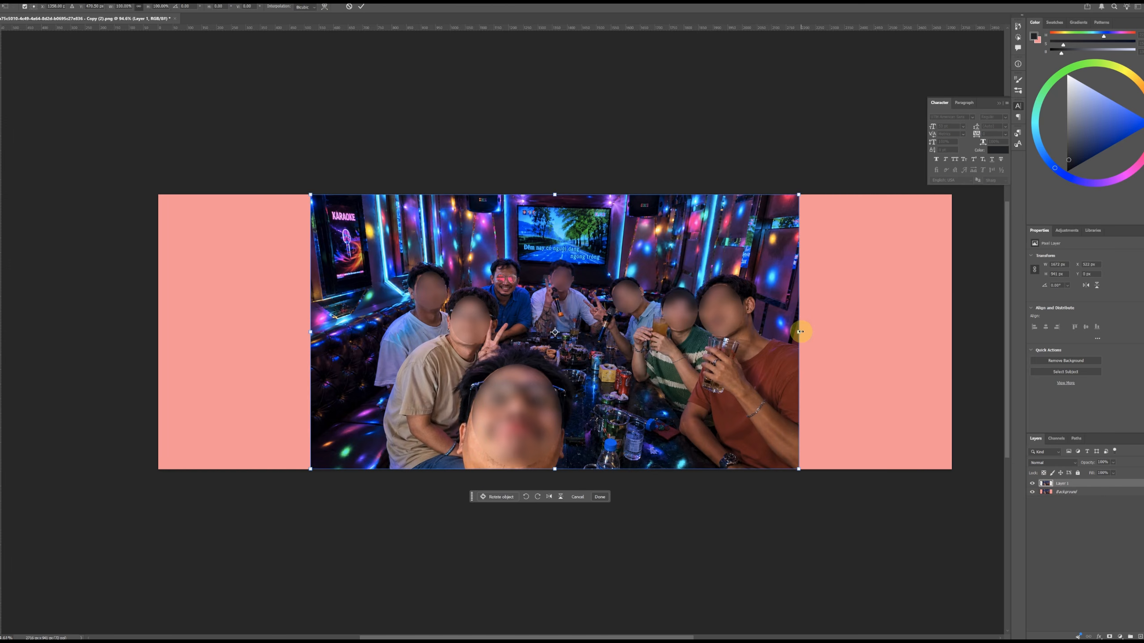
# Stretch the duplicated photo layer horizontally from its center to fill the widened canvas.
pyautogui.keyDown('alt'); pyautogui.moveTo(800, 331); pyautogui.dragTo(952, 333); pyautogui.keyUp('alt')
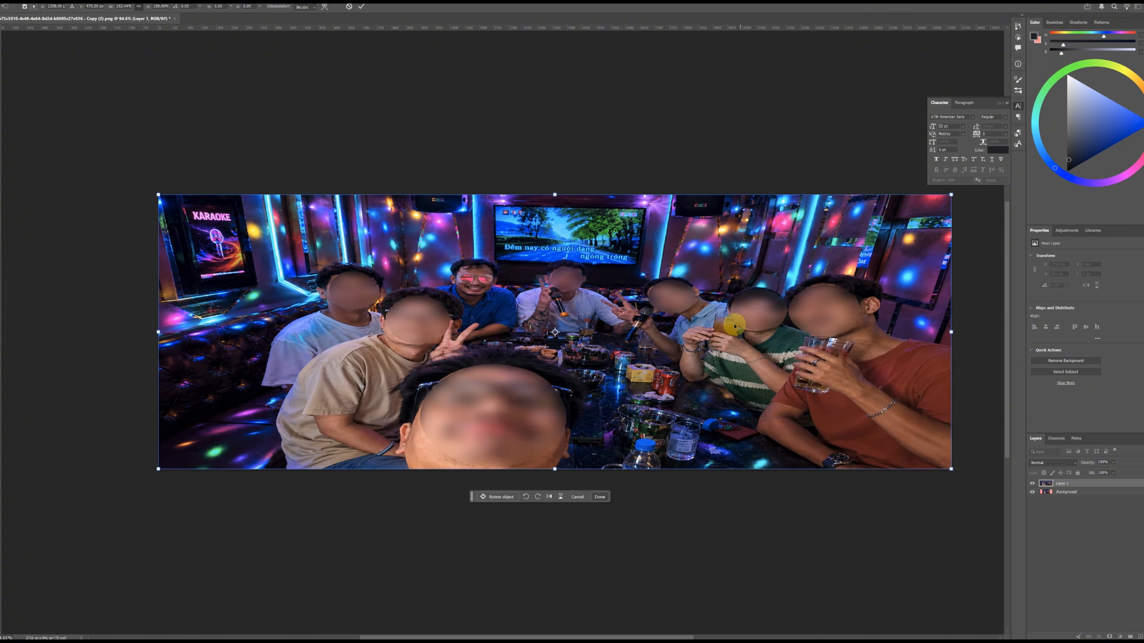
pyautogui.press('Return')
pyautogui.press('c')
pyautogui.moveTo(615, 328); pyautogui.dragTo(643, 322)
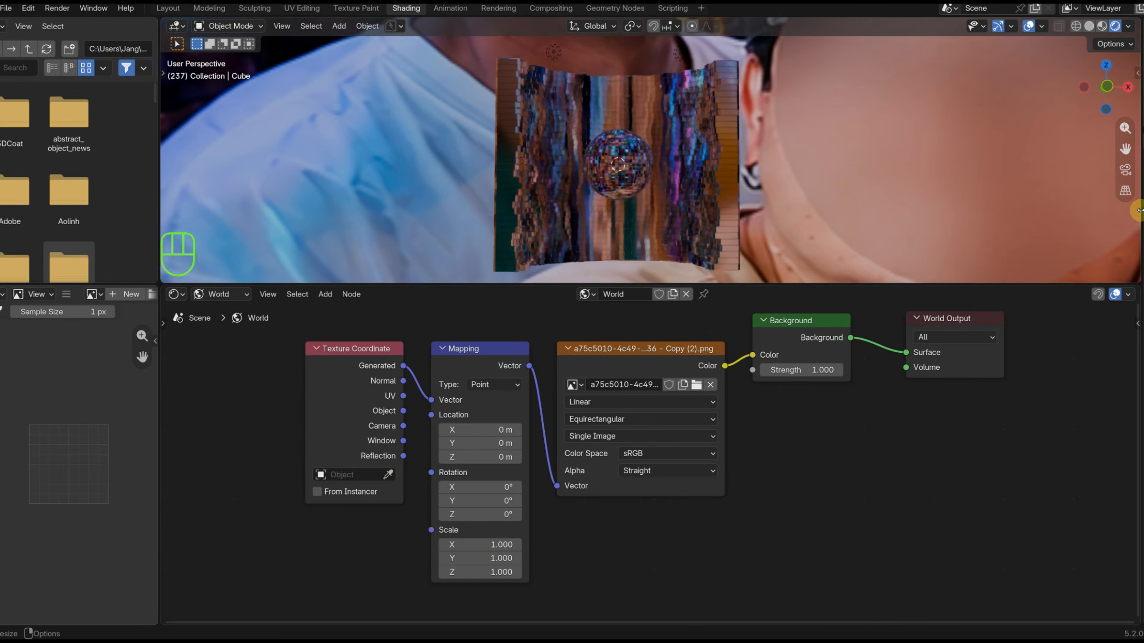
# In Blender, make the film transparent in the render settings to hide the world image behind the scene.
pyautogui.moveTo(1139, 209); pyautogui.dragTo(1142, 242)
pyautogui.click(921, 189)
pyautogui.click(604, 279)
pyautogui.click(806, 378)
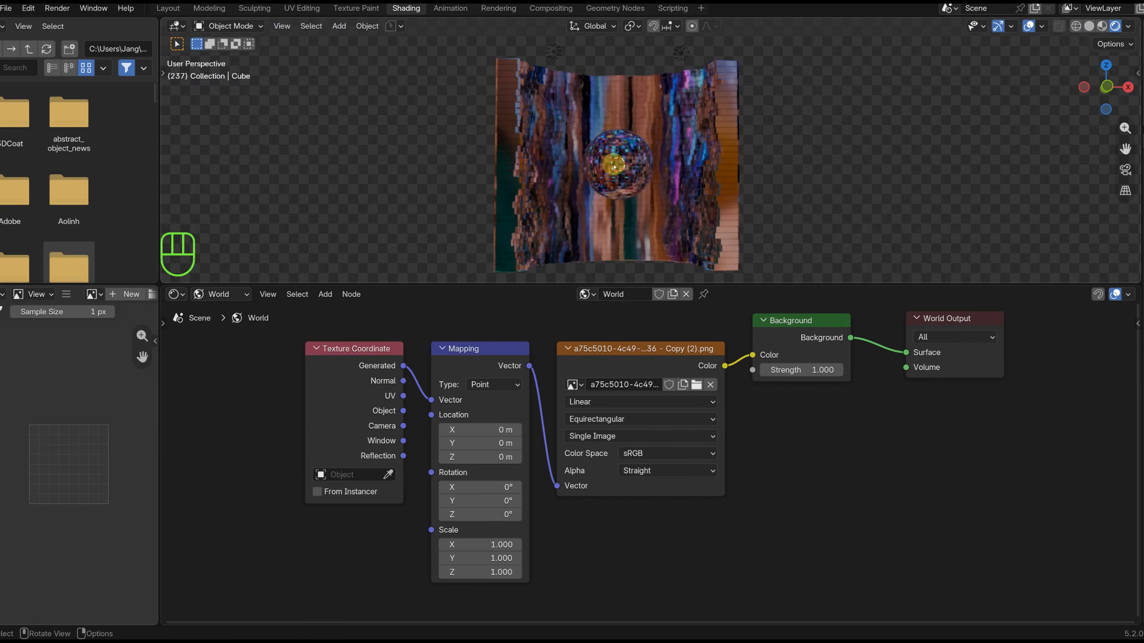
# Set the Mapping node's Z rotation to about 16.4° and its Y scale to about 3.68, undoing a trial X location shift.
pyautogui.scroll(1, 614, 189)
pyautogui.keyDown('shift'); pyautogui.moveTo(613, 204); pyautogui.dragTo(616, 193, button='middle'); pyautogui.keyUp('shift')
pyautogui.moveTo(478, 515); pyautogui.dragTo(552, 514)
pyautogui.moveTo(480, 544); pyautogui.dragTo(538, 544)
pyautogui.scroll(2, 538, 544)
pyautogui.write('1')
pyautogui.press('Return')
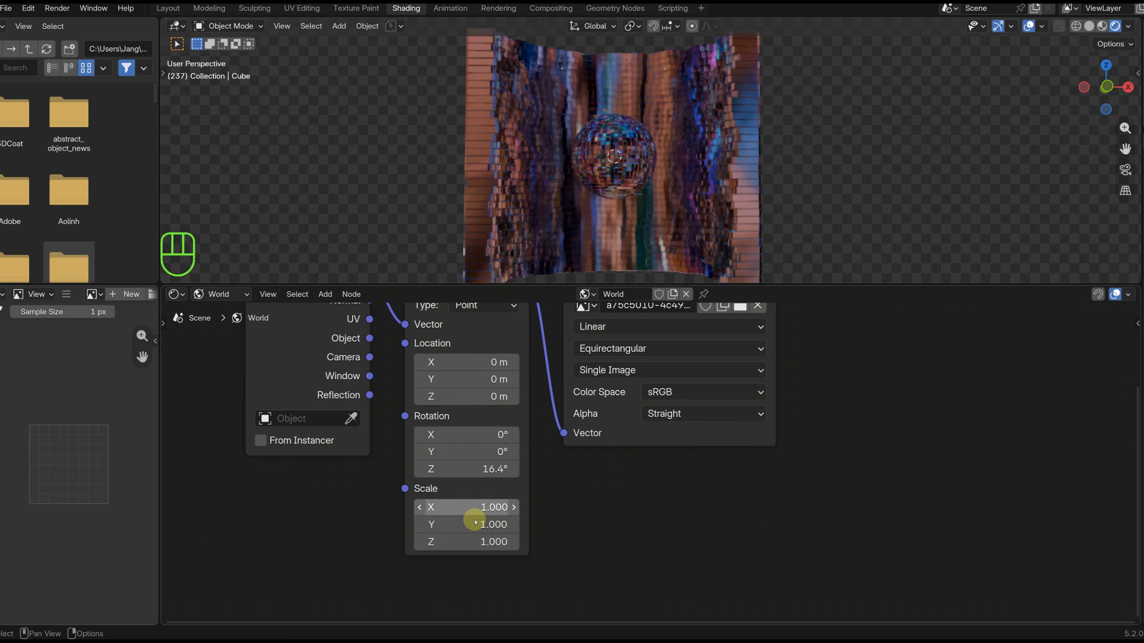
pyautogui.keyDown('shift'); pyautogui.moveTo(475, 524); pyautogui.dragTo(523, 523); pyautogui.keyUp('shift')
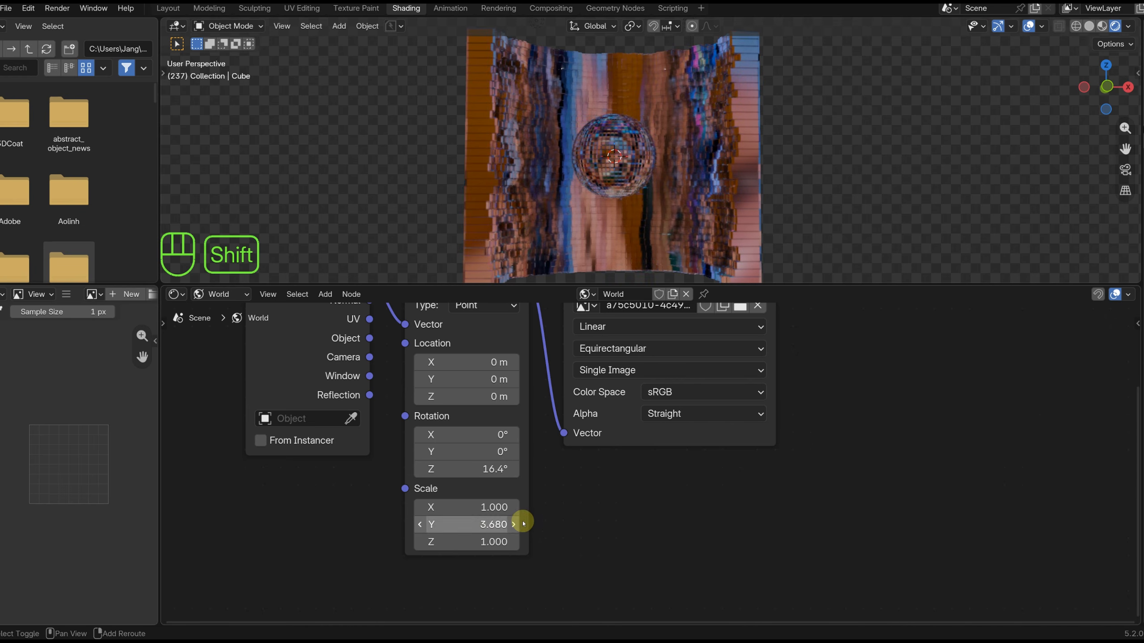
pyautogui.moveTo(455, 362)
pyautogui.keyDown('shift'); pyautogui.mouseDown()
pyautogui.moveTo(484, 363)
pyautogui.moveTo(416, 363)
pyautogui.moveTo(476, 362)
pyautogui.mouseUp(); pyautogui.keyUp('shift')
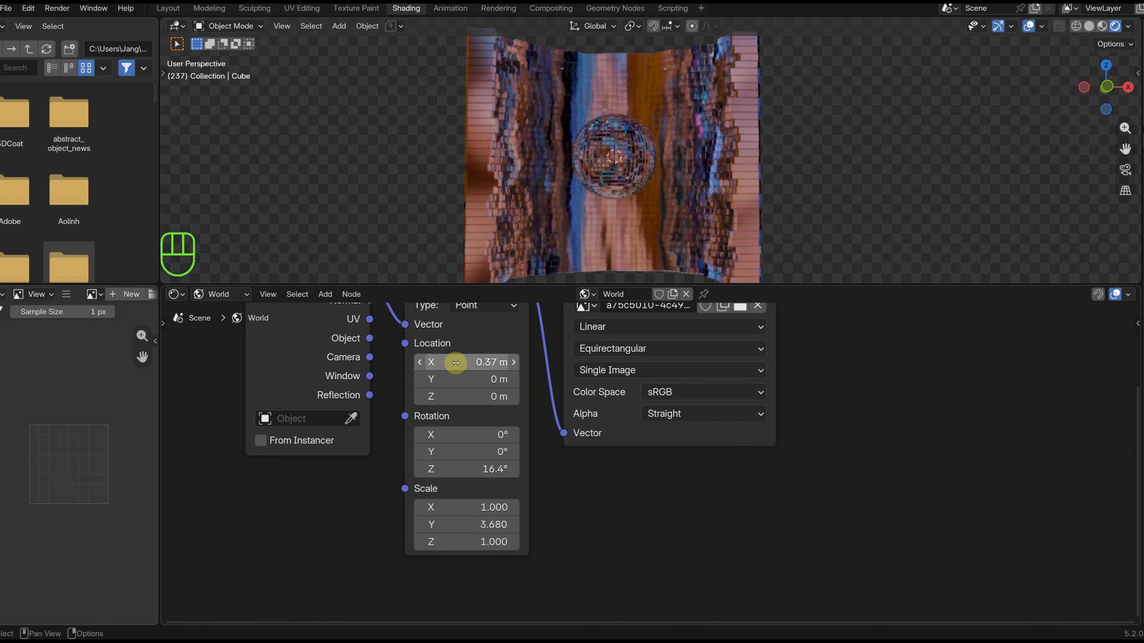
pyautogui.hotkey('ctrl', 'z')
# Insert a Brightness/Contrast node between the environment texture and the Background node.
pyautogui.scroll(-4, 765, 462)
pyautogui.scroll(2, 576, 447)
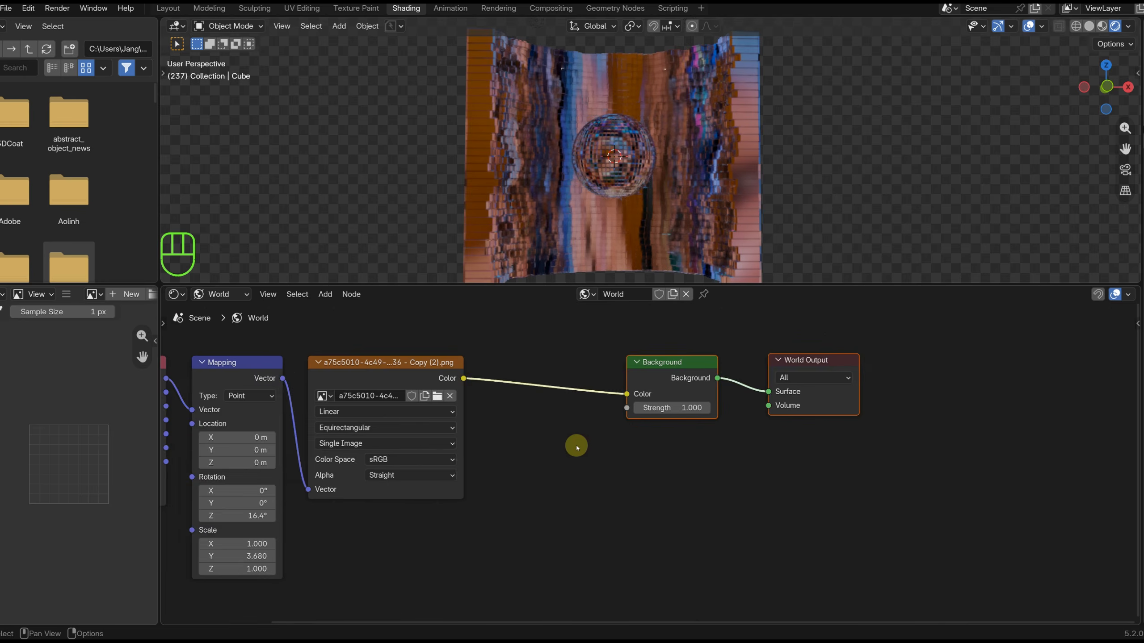
pyautogui.hotkey('shift', 'a')
pyautogui.write('bri')
pyautogui.click(591, 468)
pyautogui.click(539, 412)
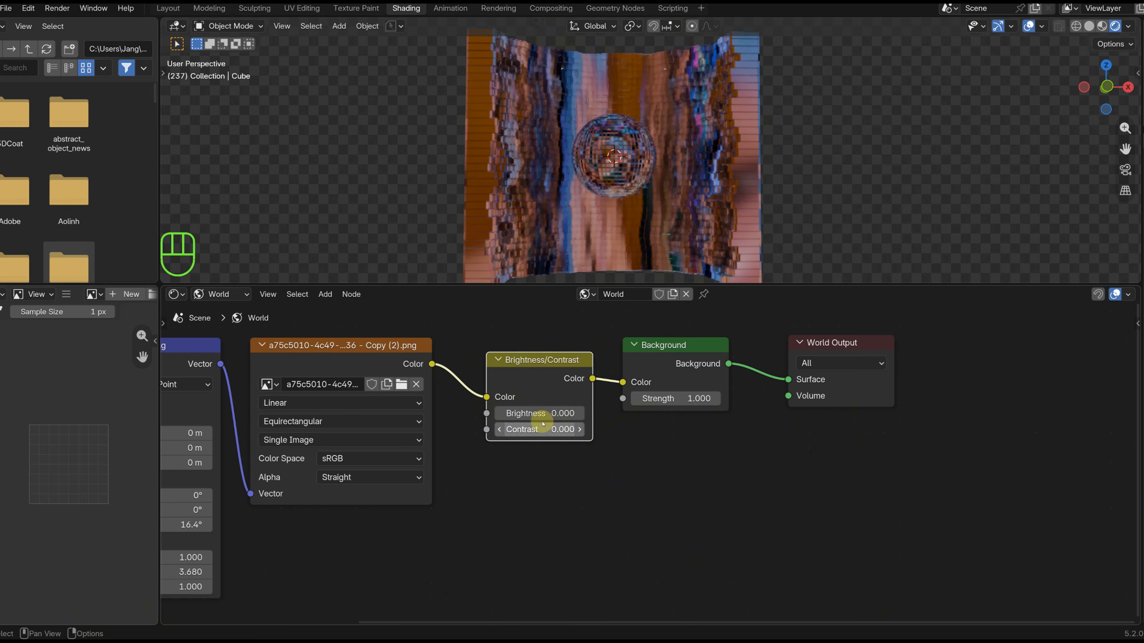
# Try other values on the Brightness/Contrast node and undo them.
pyautogui.keyDown('shift'); pyautogui.moveTo(536, 430); pyautogui.dragTo(550, 429); pyautogui.keyUp('shift')
pyautogui.hotkey('ctrl', 'z')
pyautogui.hotkey('ctrl', 'z')
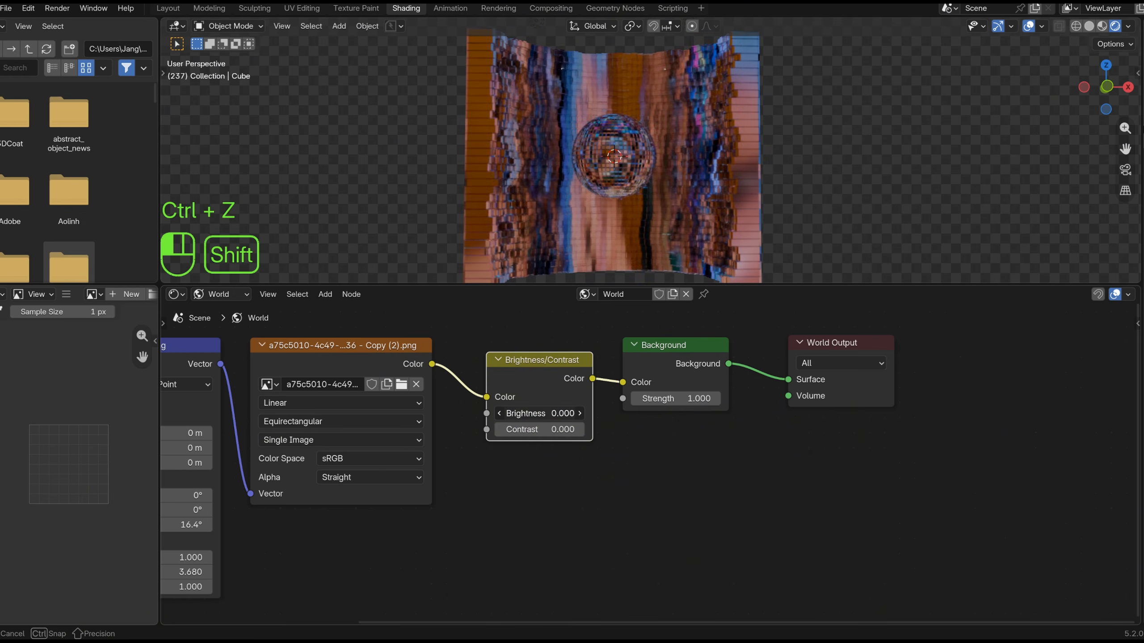
pyautogui.scroll(2, 518, 424)
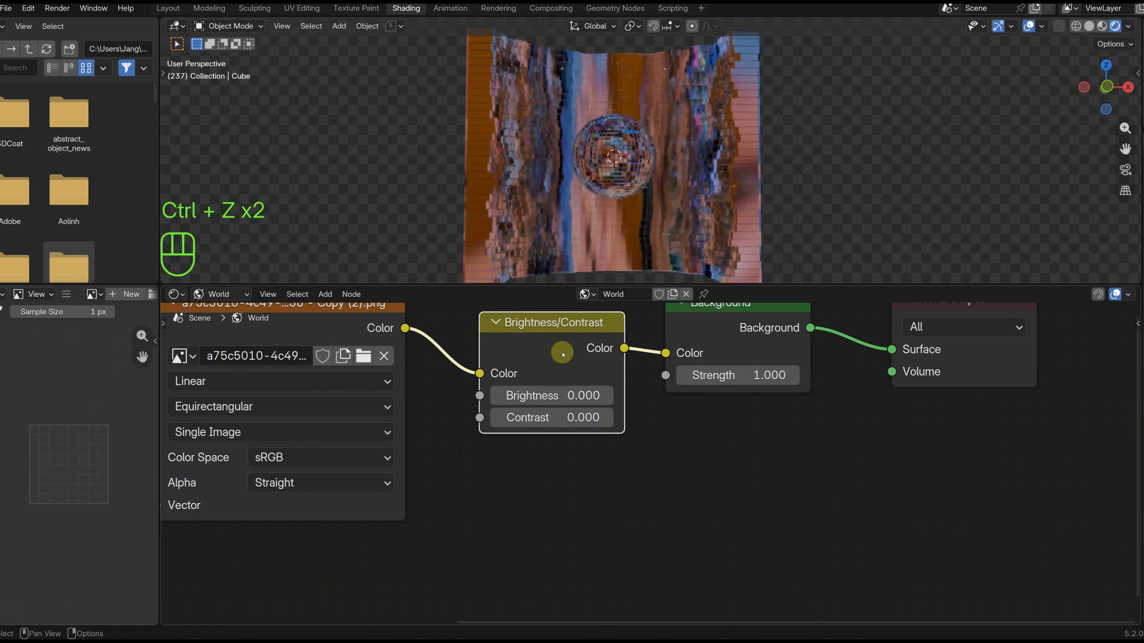
# Detach the Brightness/Contrast node and insert a Hue/Saturation/Value node between the environment texture and Background.
pyautogui.keyDown('alt'); pyautogui.moveTo(563, 355); pyautogui.dragTo(568, 434); pyautogui.keyUp('alt')
pyautogui.scroll(-2, 689, 463)
pyautogui.moveTo(707, 359); pyautogui.dragTo(879, 343)
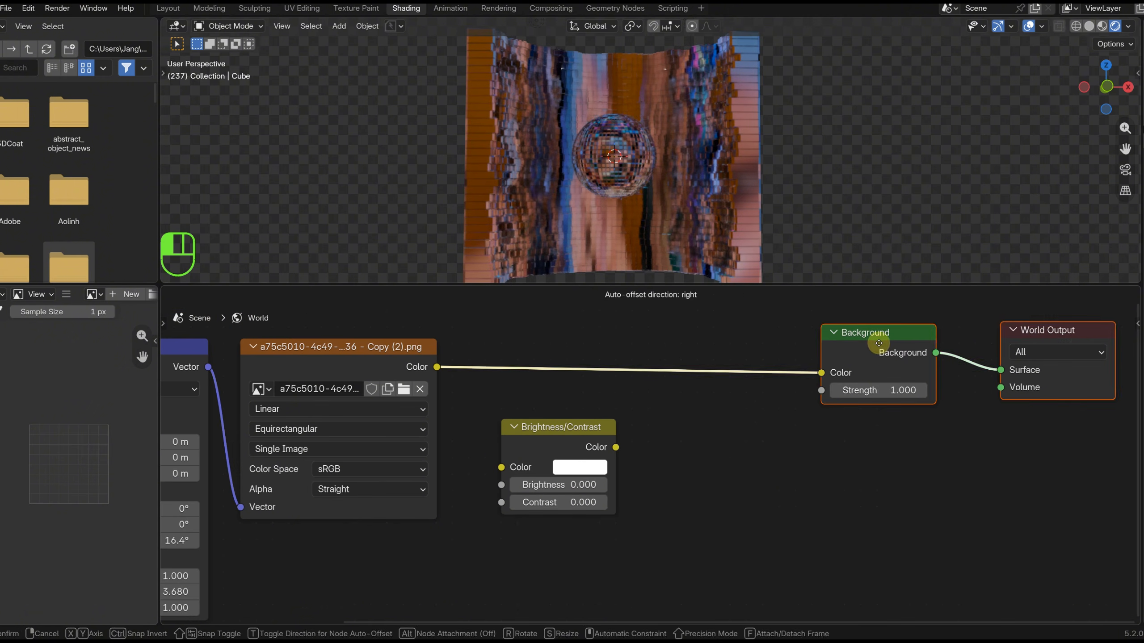
pyautogui.click(712, 427)
pyautogui.hotkey('shift', 'a')
pyautogui.write('hue')
pyautogui.click(782, 468)
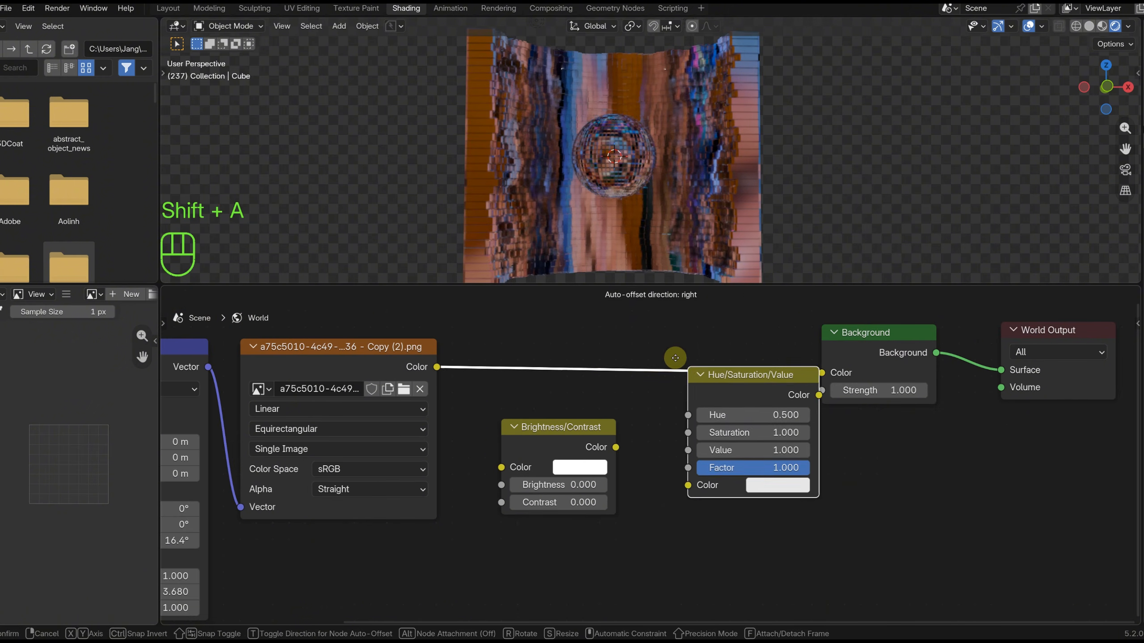
pyautogui.click(661, 353)
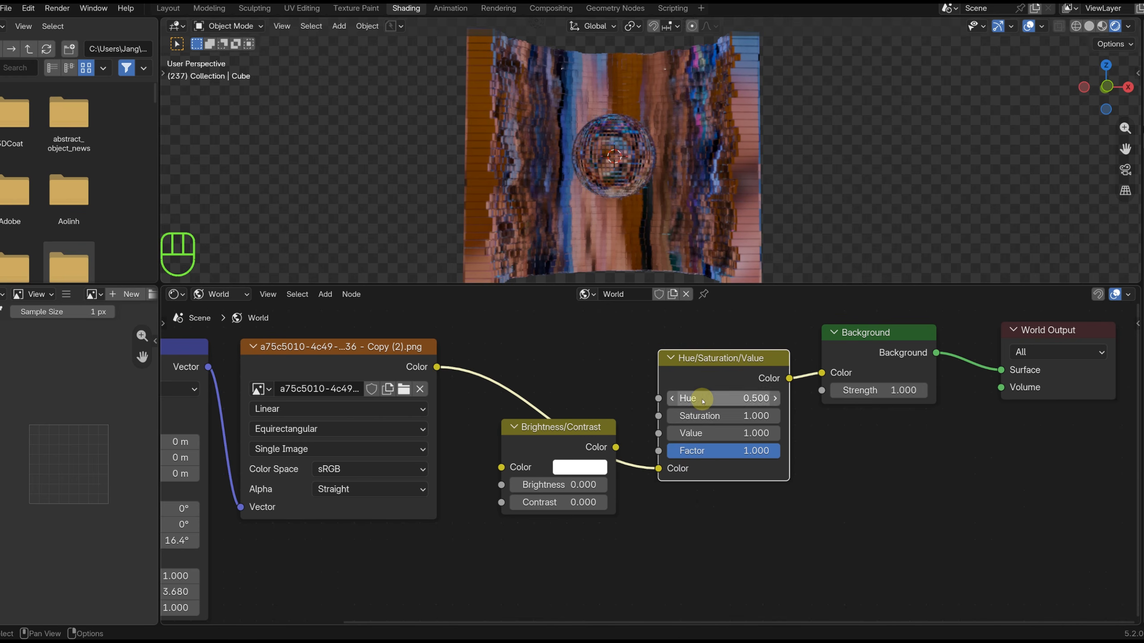
# Try changing Hue and Saturation on the Hue/Saturation/Value node, undo both, and set Value to 1.920.
pyautogui.keyDown('shift'); pyautogui.moveTo(704, 398); pyautogui.dragTo(705, 400); pyautogui.keyUp('shift')
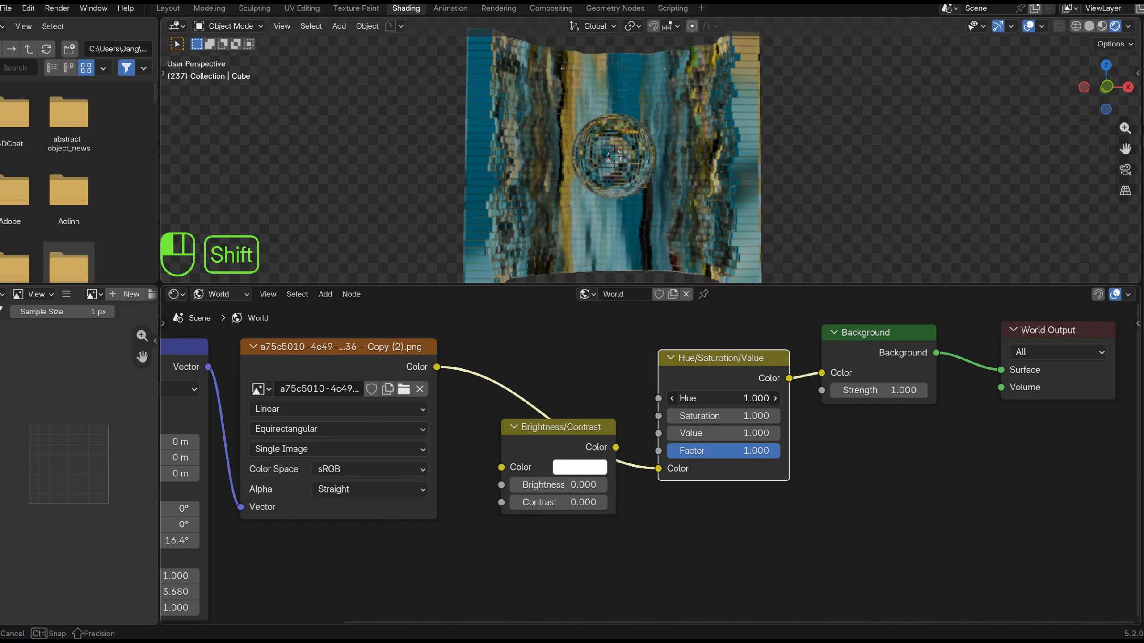
pyautogui.hotkey('ctrl', 'z')
pyautogui.keyDown('shift'); pyautogui.moveTo(720, 415); pyautogui.dragTo(742, 433); pyautogui.keyUp('shift')
pyautogui.hotkey('ctrl', 'z')
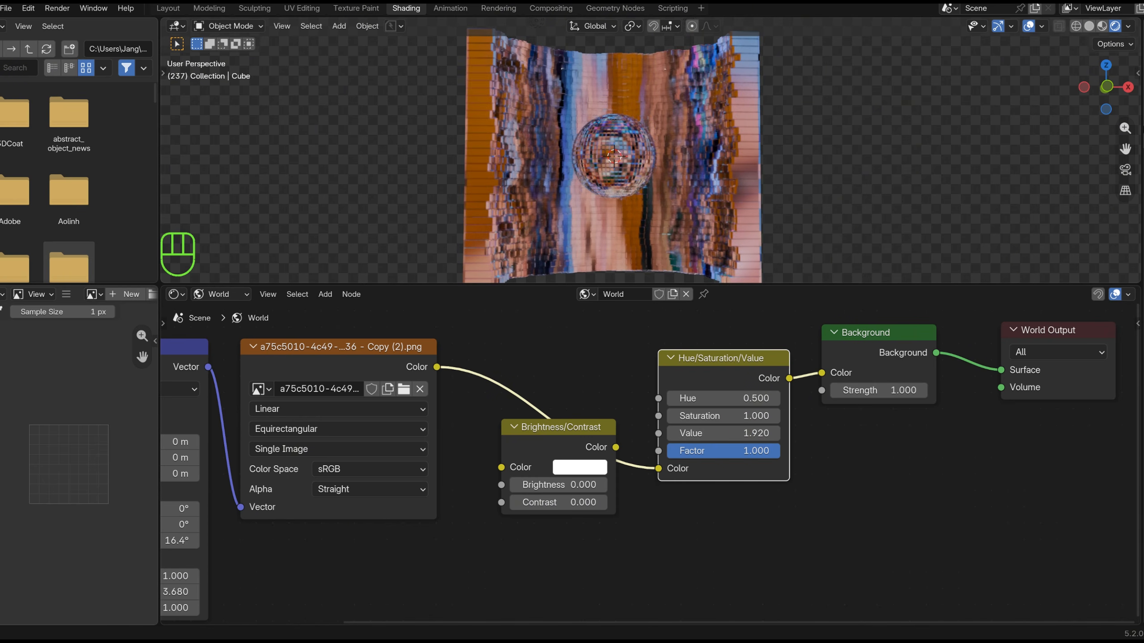
# Set the world Background node's Strength to 10.
pyautogui.click(1029, 523)
pyautogui.moveTo(903, 519); pyautogui.dragTo(597, 554, button='middle')
pyautogui.scroll(2, 611, 472)
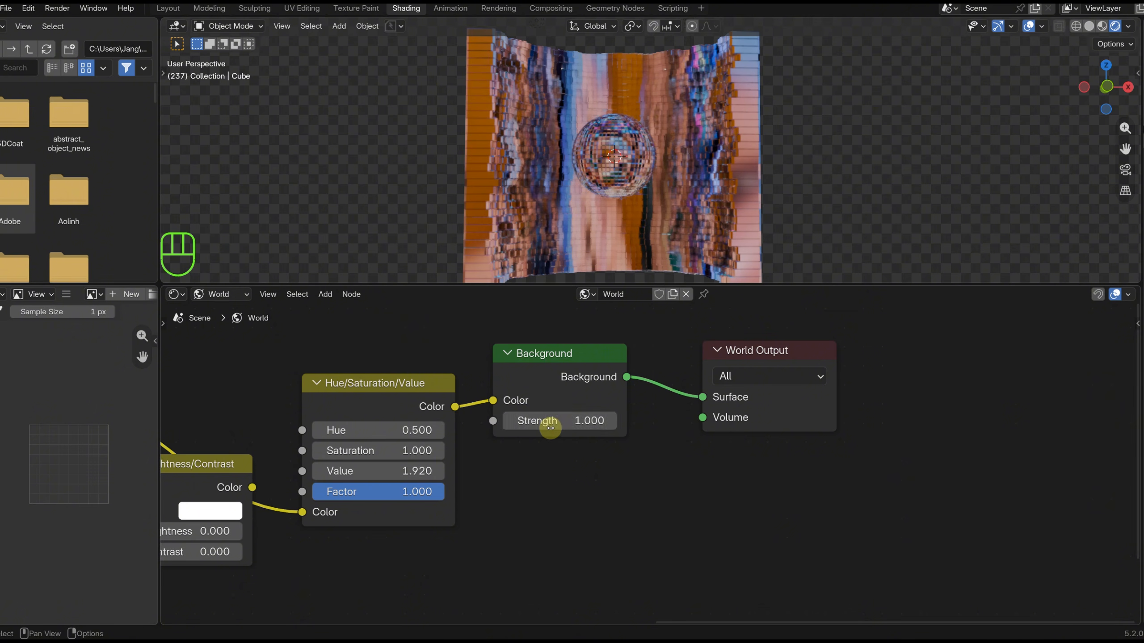
pyautogui.keyDown('shift'); pyautogui.moveTo(525, 421); pyautogui.dragTo(535, 422); pyautogui.keyUp('shift')
pyautogui.click(535, 421)
pyautogui.press('Return')
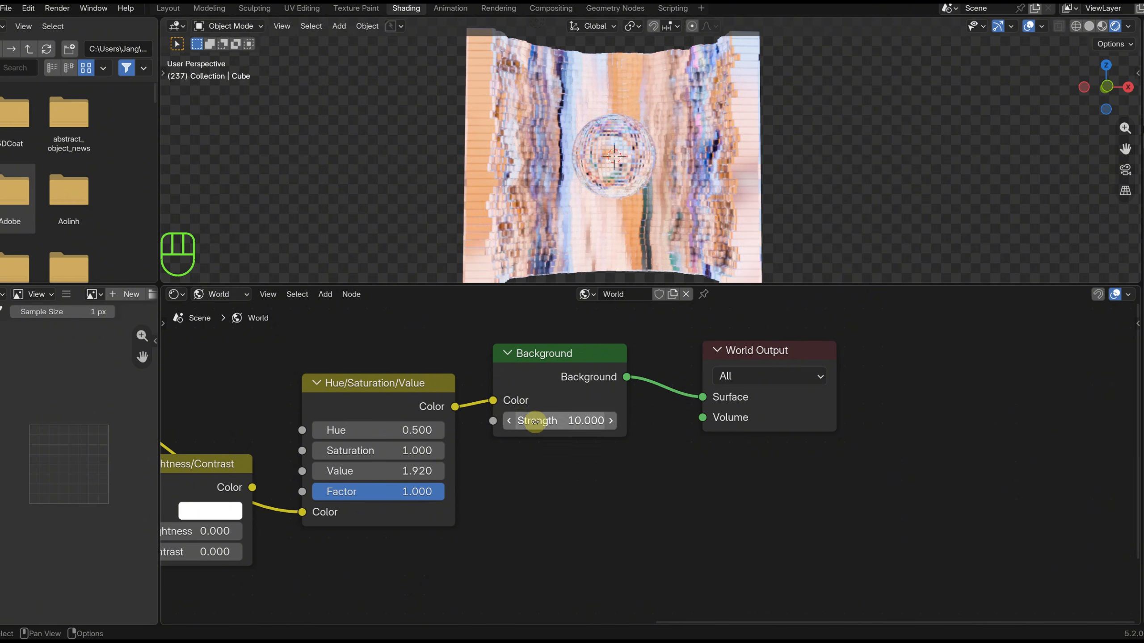
# Detach the Hue/Saturation/Value node and move the unused Brightness/Contrast node below the link to Background.
pyautogui.scroll(-3, 535, 422)
pyautogui.moveTo(514, 448); pyautogui.dragTo(582, 422, button='middle')
pyautogui.keyDown('alt'); pyautogui.moveTo(518, 383); pyautogui.dragTo(523, 450); pyautogui.keyUp('alt')
pyautogui.click(361, 445)
pyautogui.moveTo(361, 445); pyautogui.dragTo(357, 474)
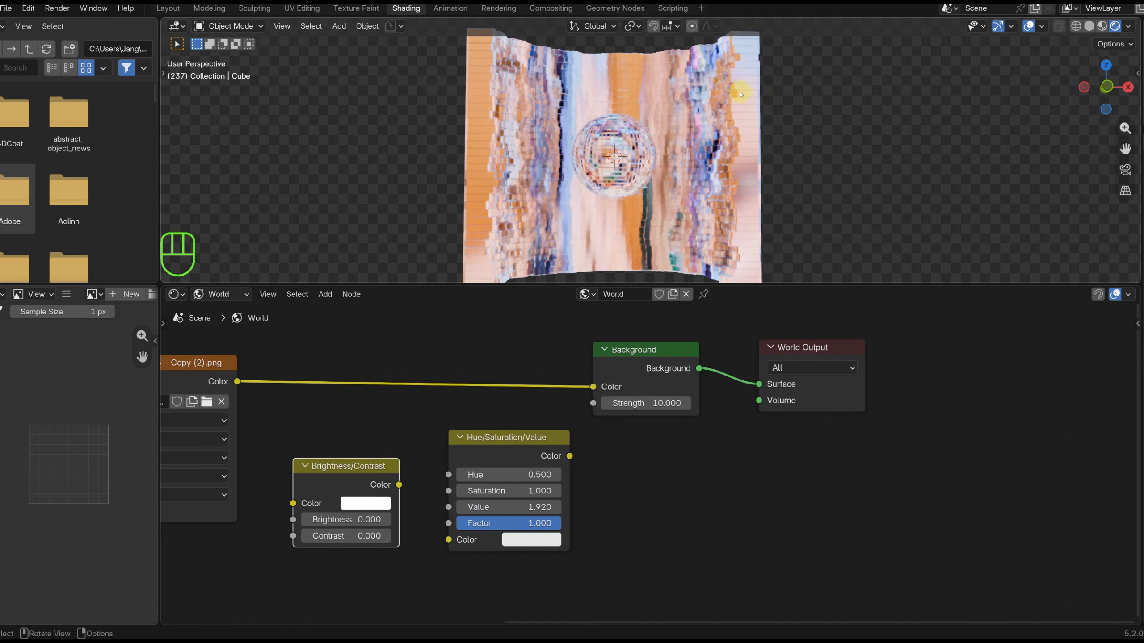
# Reduce the Background Strength to 3.8 and a little further while viewing the disco ball from the front.
pyautogui.moveTo(626, 180); pyautogui.dragTo(645, 171, button='middle')
pyautogui.scroll(5, 600, 126)
pyautogui.moveTo(599, 127); pyautogui.dragTo(653, 171, button='middle')
pyautogui.keyDown('shift'); pyautogui.moveTo(671, 406); pyautogui.dragTo(644, 406); pyautogui.keyUp('shift')
pyautogui.click(1109, 87)
pyautogui.scroll(2, 633, 184)
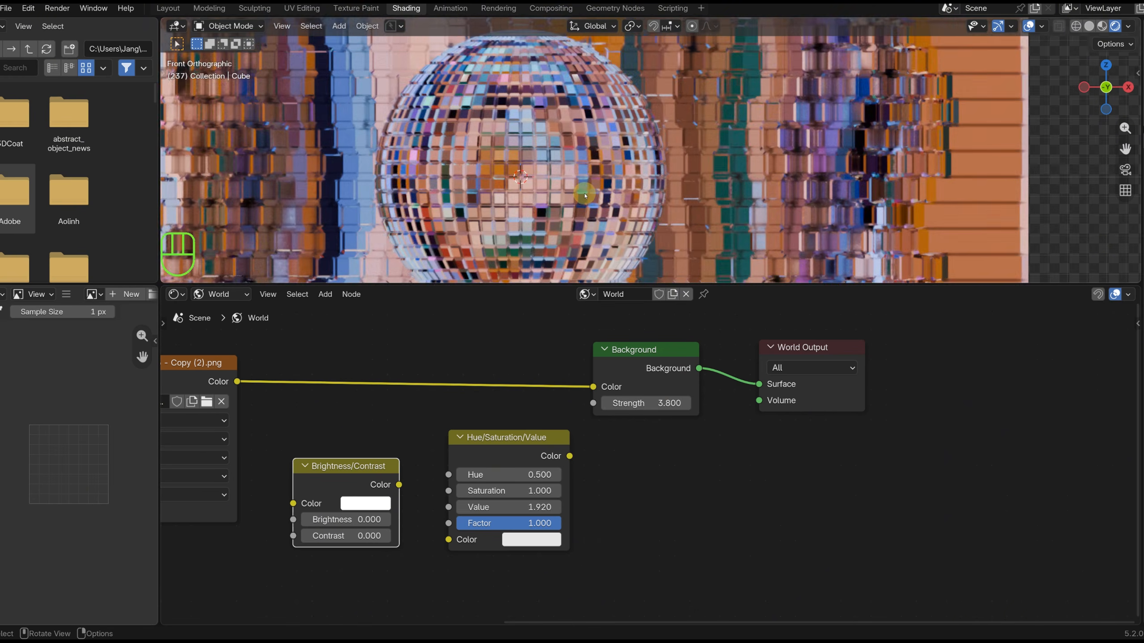
pyautogui.keyDown('shift'); pyautogui.moveTo(585, 194); pyautogui.dragTo(641, 161, button='middle'); pyautogui.keyUp('shift')
pyautogui.scroll(-1, 635, 235)
pyautogui.keyDown('shift'); pyautogui.moveTo(667, 406); pyautogui.dragTo(656, 405); pyautogui.keyUp('shift')
pyautogui.scroll(-4, 706, 173)
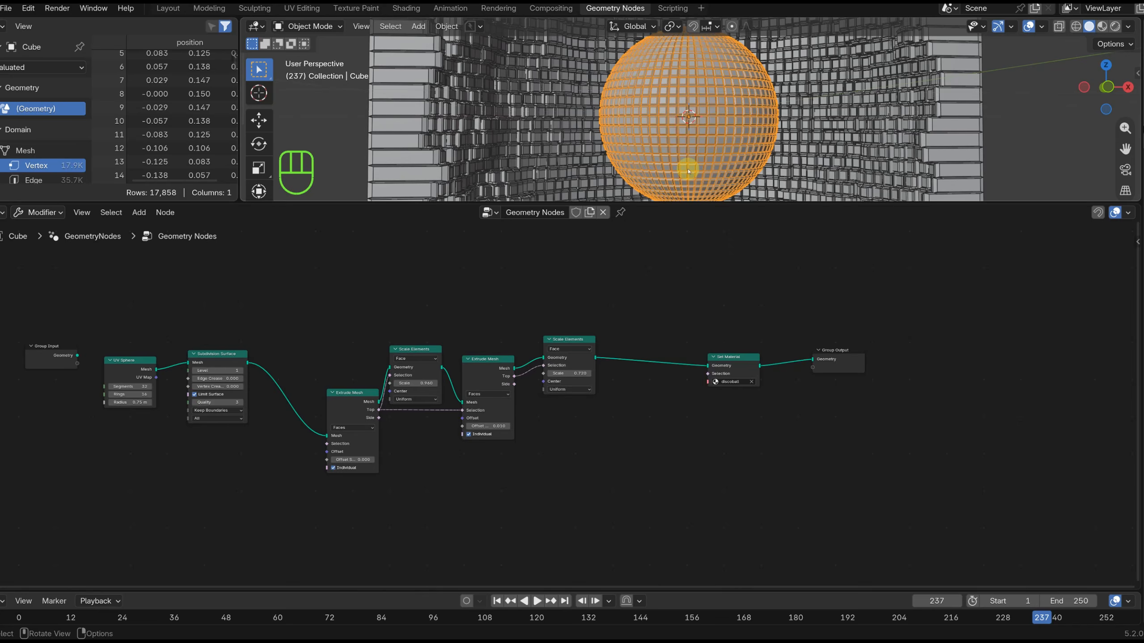
# In the ball's Geometry Nodes, move Set Material closer to Scale Elements and add a Scene Time node below.
pyautogui.scroll(2, 662, 475)
pyautogui.moveTo(679, 475); pyautogui.dragTo(558, 451, button='middle')
pyautogui.moveTo(658, 334); pyautogui.dragTo(546, 323)
pyautogui.click(643, 421)
pyautogui.hotkey('shift', 'a')
pyautogui.write('sce')
pyautogui.click(689, 443)
pyautogui.click(554, 460)
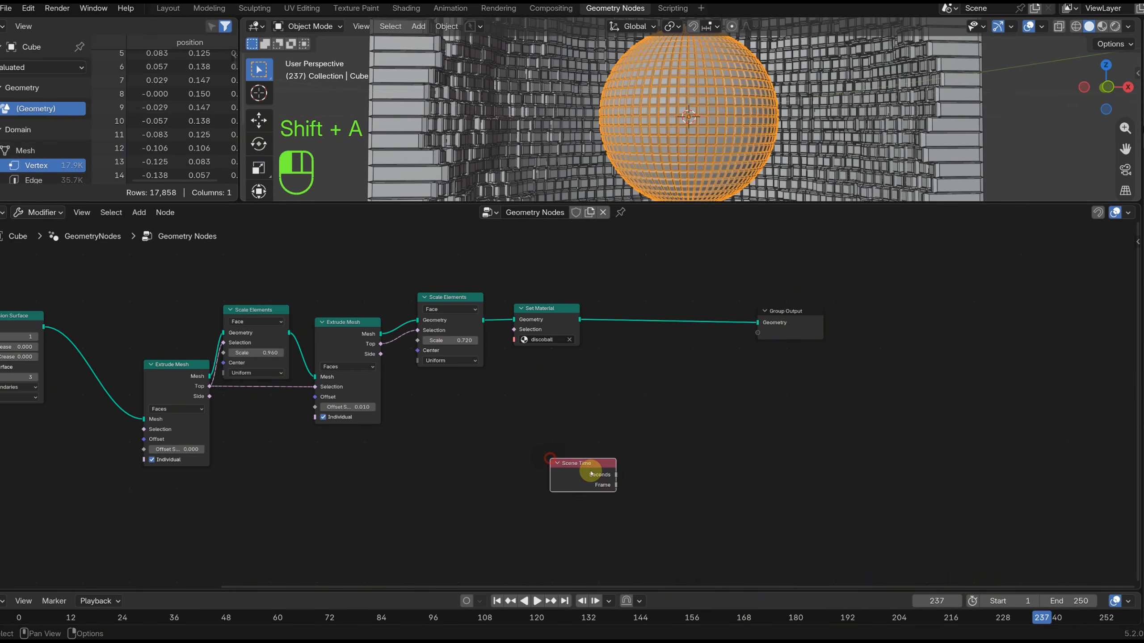
# Connect Scene Time's Frame output to a new To Radians math node and move both nodes up.
pyautogui.scroll(4, 673, 493)
pyautogui.moveTo(611, 474); pyautogui.dragTo(535, 441, button='middle')
pyautogui.moveTo(557, 483); pyautogui.dragTo(667, 462)
pyautogui.write('to ra')
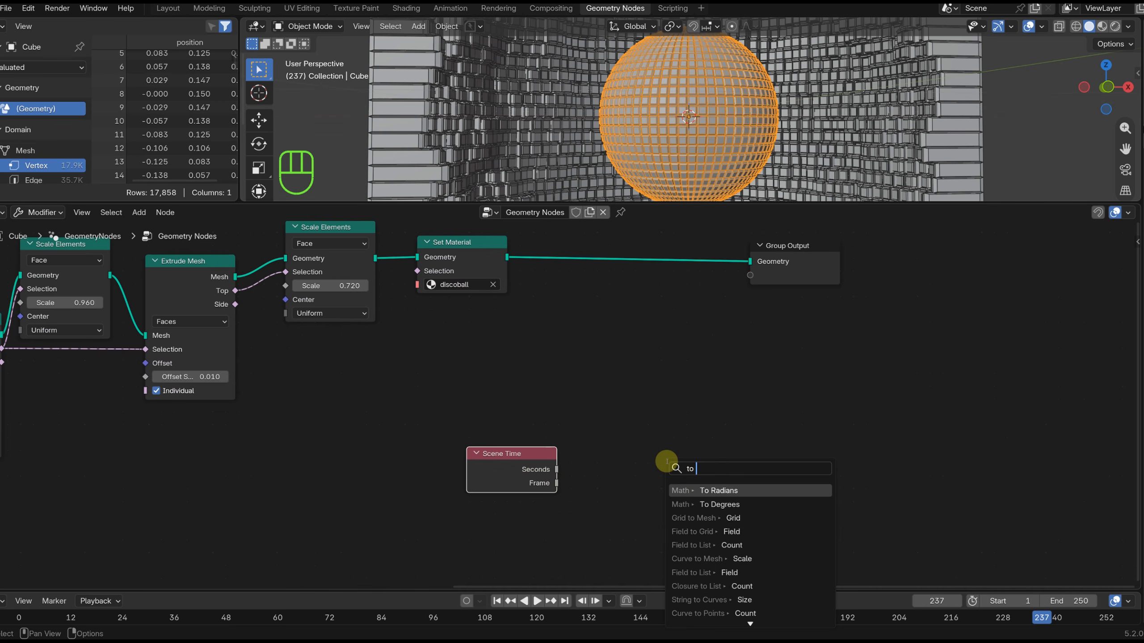
pyautogui.click(695, 487)
pyautogui.click(597, 480)
pyautogui.moveTo(538, 435); pyautogui.dragTo(653, 481)
pyautogui.moveTo(639, 460); pyautogui.dragTo(633, 396)
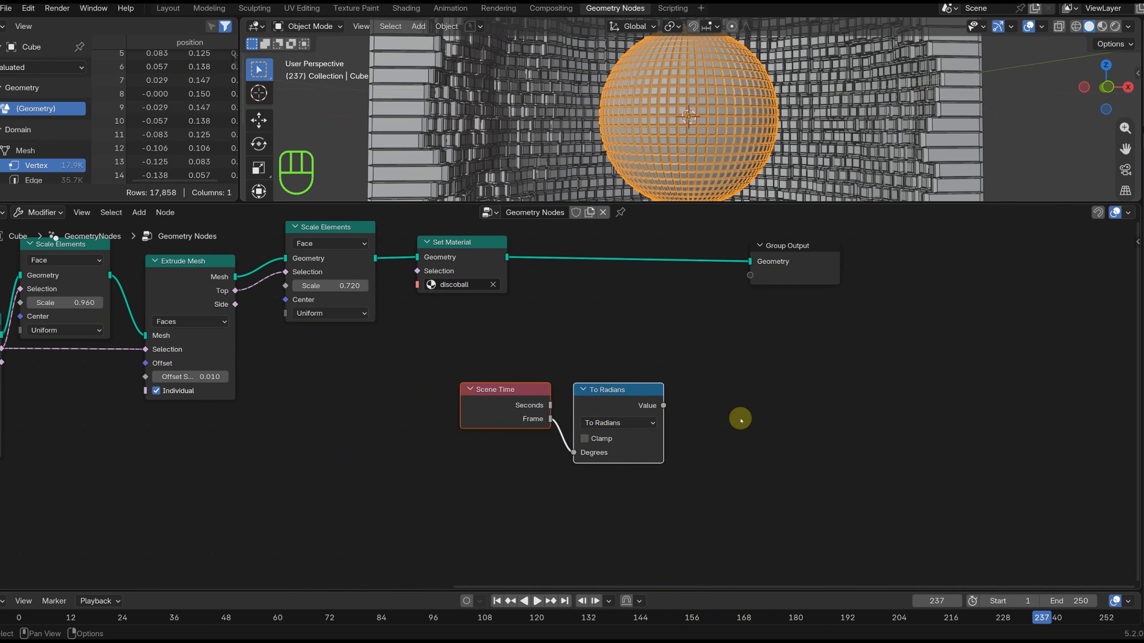
# Add a Combine XYZ node and connect the To Radians value to its Z input.
pyautogui.moveTo(740, 419); pyautogui.dragTo(555, 429, button='middle')
pyautogui.moveTo(610, 283); pyautogui.dragTo(697, 277)
pyautogui.click(633, 371)
pyautogui.hotkey('shift', 'a')
pyautogui.write('com')
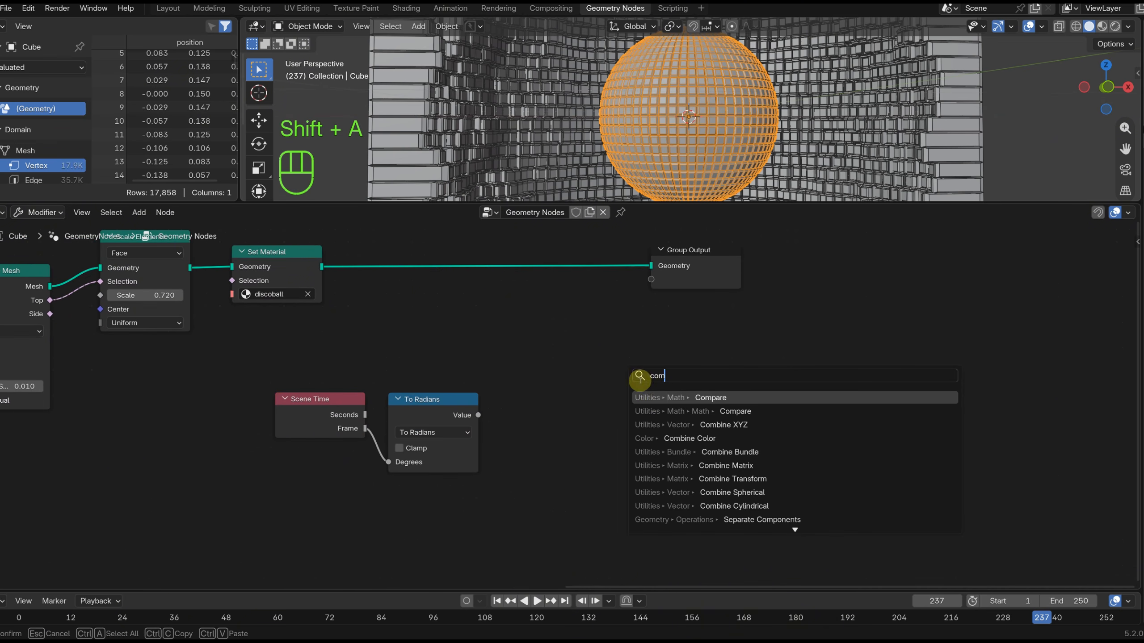
pyautogui.click(664, 423)
pyautogui.click(528, 413)
pyautogui.moveTo(478, 415); pyautogui.dragTo(544, 480)
# Insert a Transform Geometry node between Set Material and Group Output and connect the Combine XYZ vector to its Rotation.
pyautogui.moveTo(697, 277); pyautogui.dragTo(942, 284)
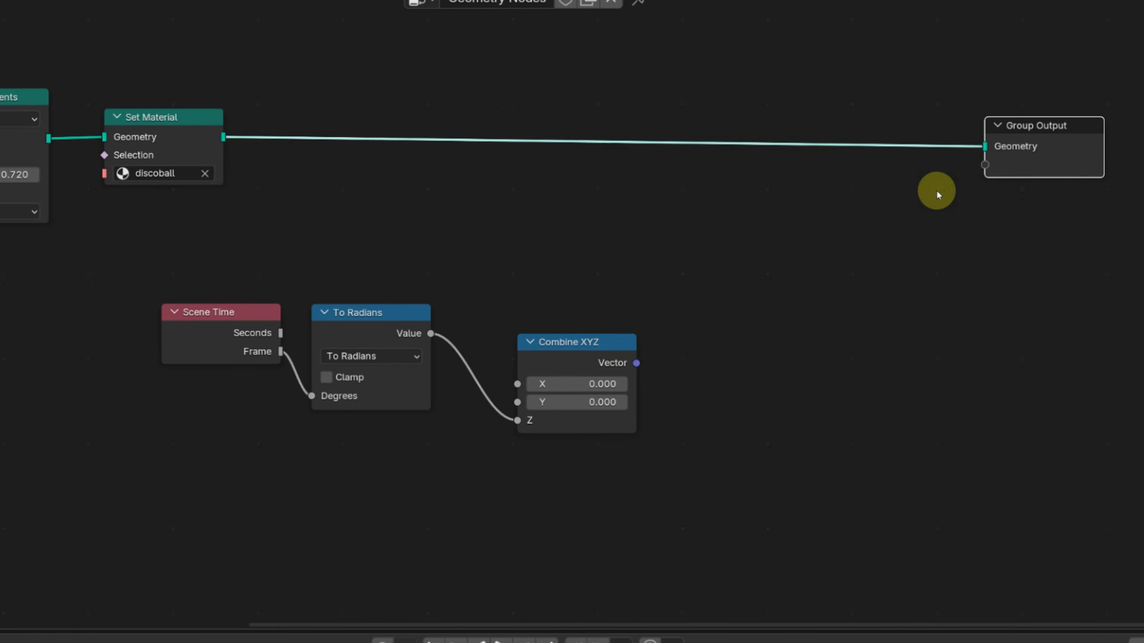
pyautogui.hotkey('shift', 'a')
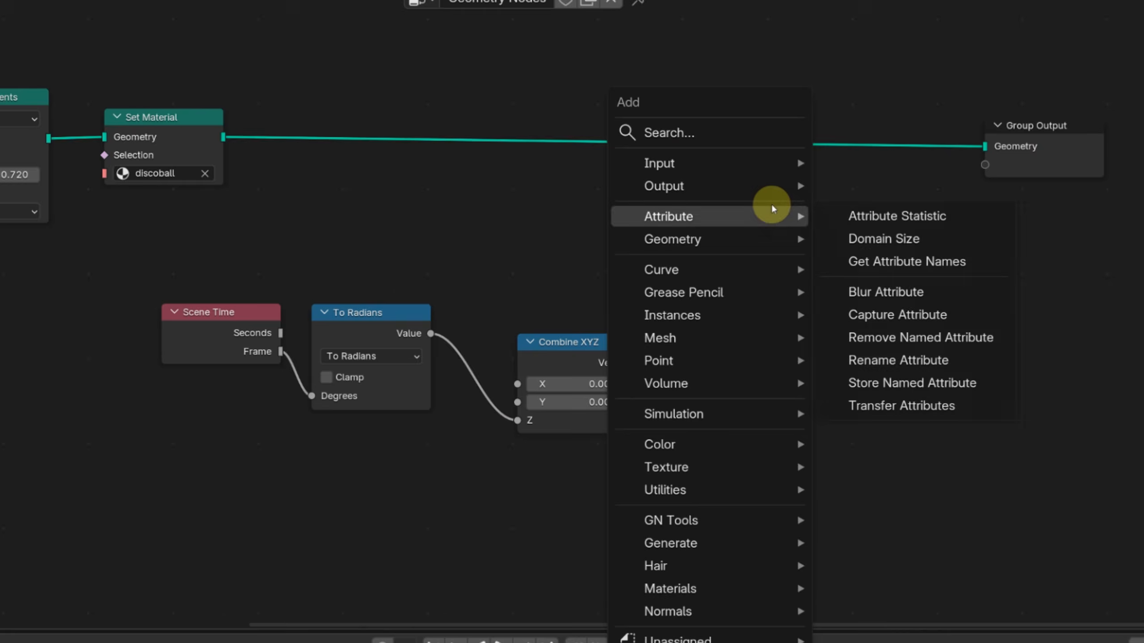
pyautogui.write('tran')
pyautogui.click(862, 251)
pyautogui.click(701, 118)
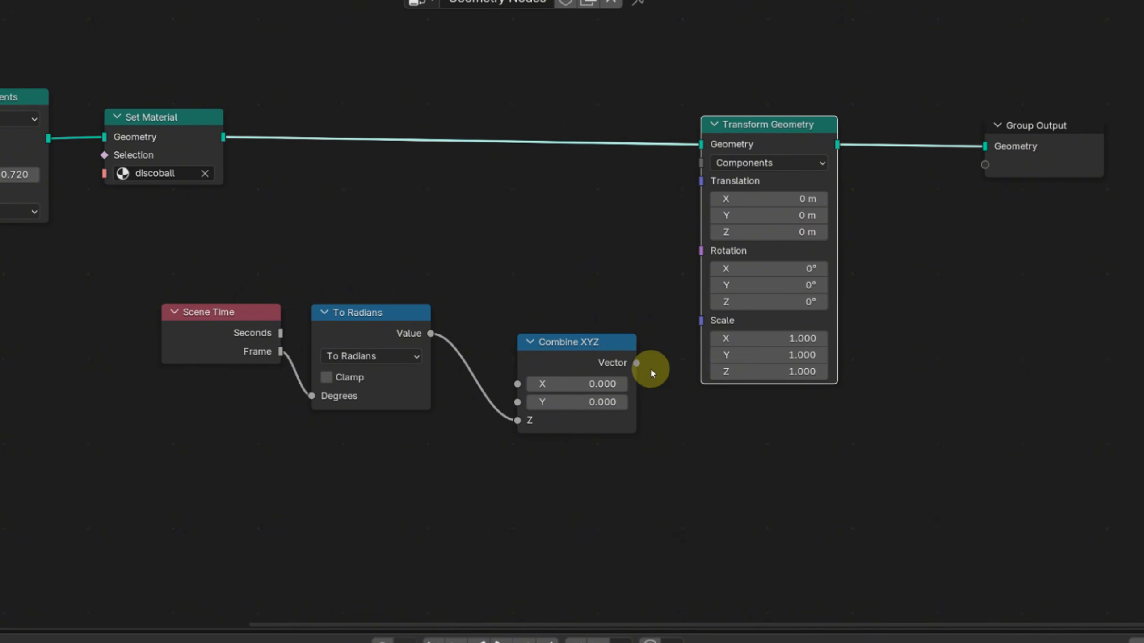
pyautogui.moveTo(694, 256); pyautogui.dragTo(700, 251)
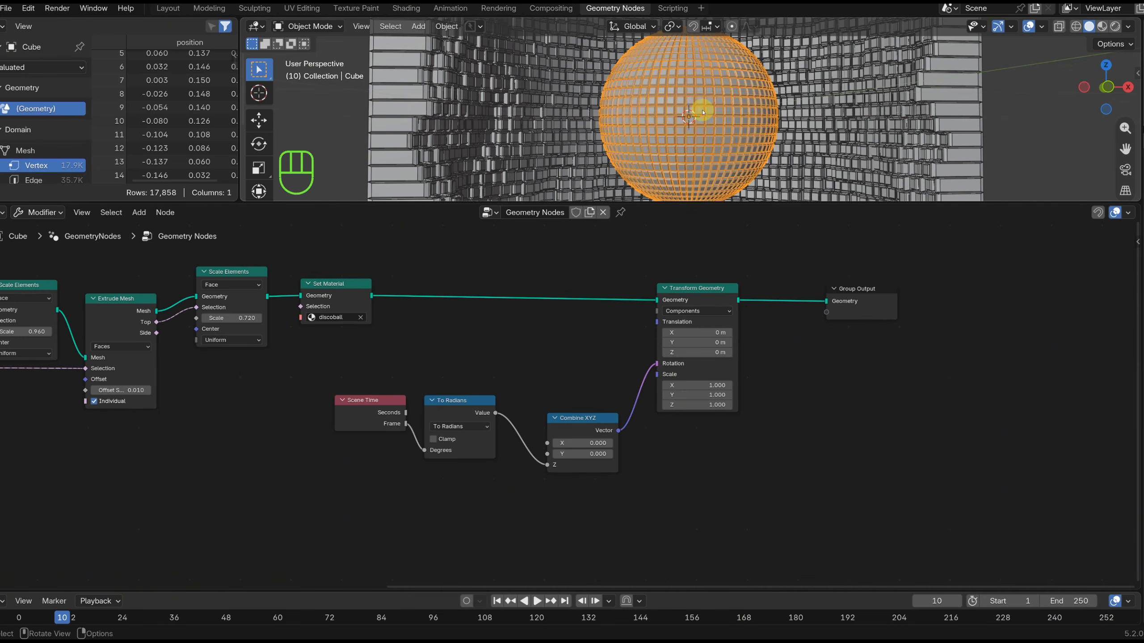
# Isolate the disco ball in local view and play the animation to check its rotation.
pyautogui.press('KP_Divide')
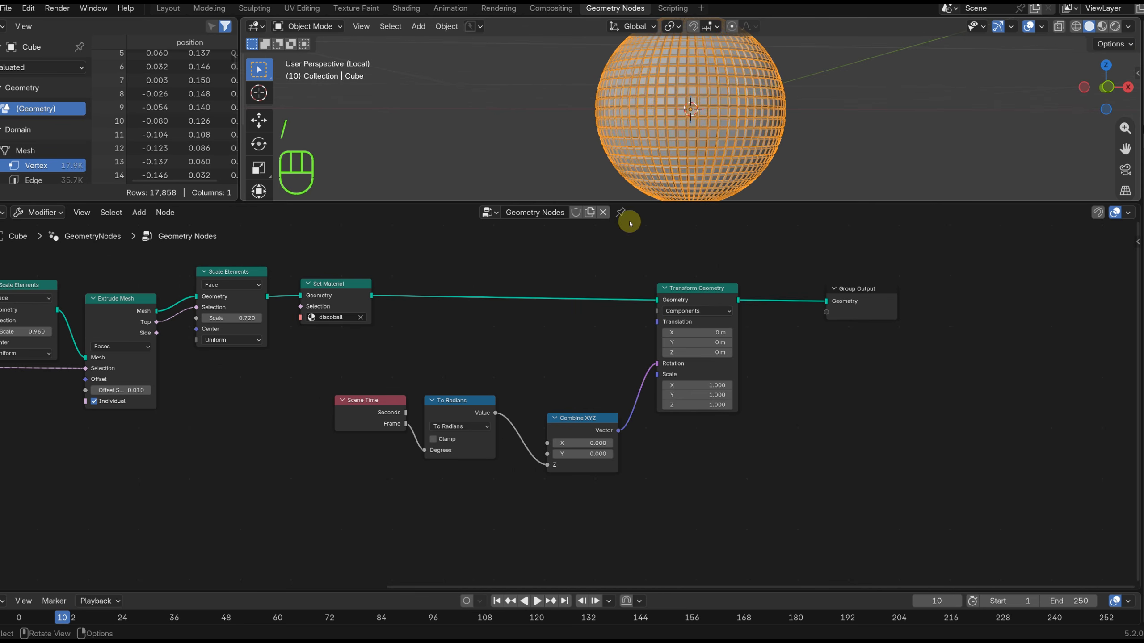
pyautogui.scroll(-2, 674, 156)
pyautogui.press('space')
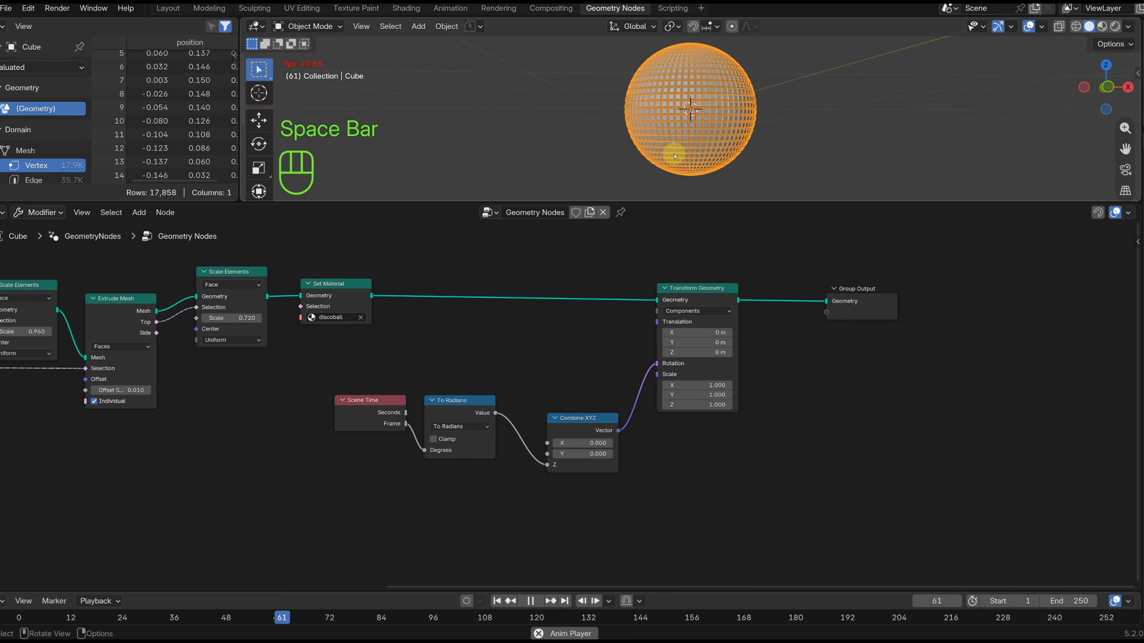
pyautogui.press('space')
pyautogui.scroll(1, 704, 147)
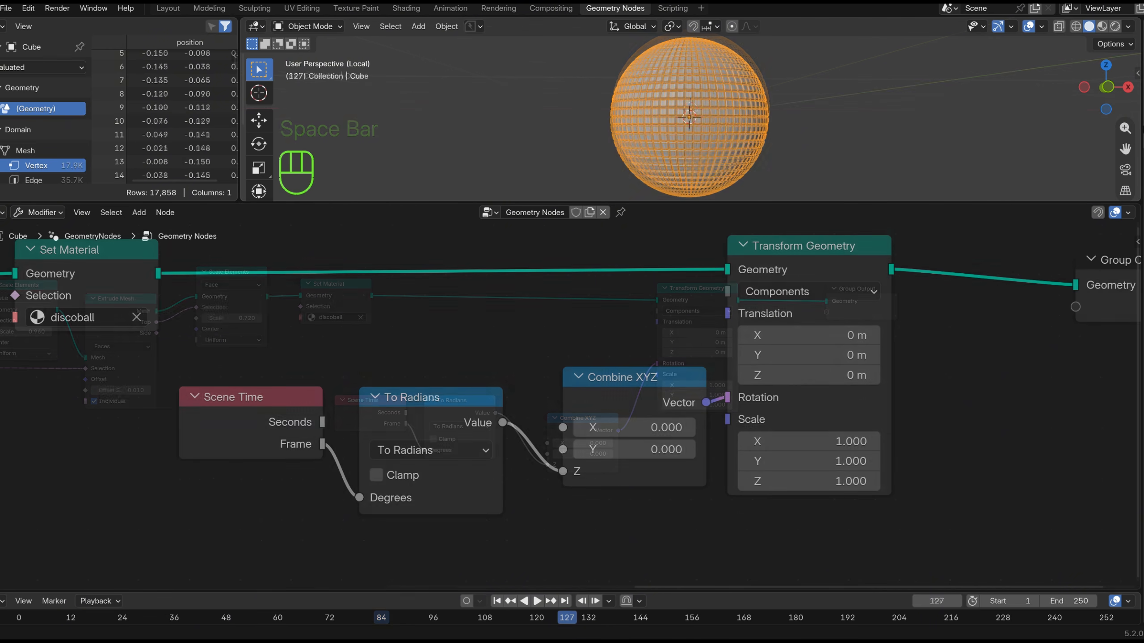
# Tidy the Scene Time and Combine XYZ nodes around To Radians, and play the animation of the full scene.
pyautogui.click(286, 427)
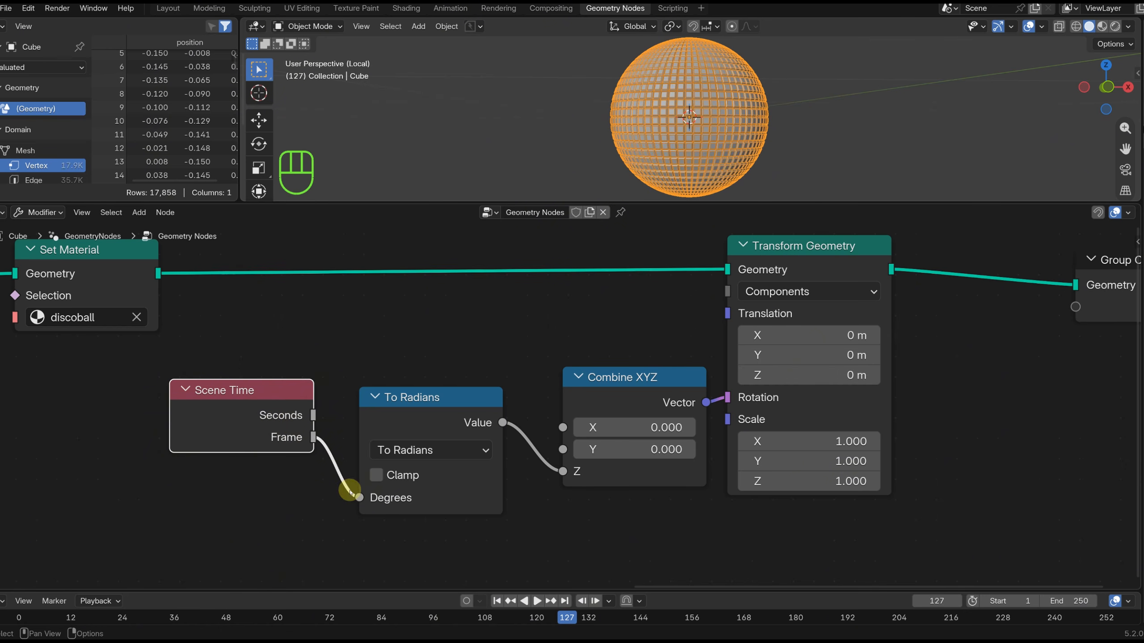
pyautogui.moveTo(635, 391); pyautogui.dragTo(608, 377)
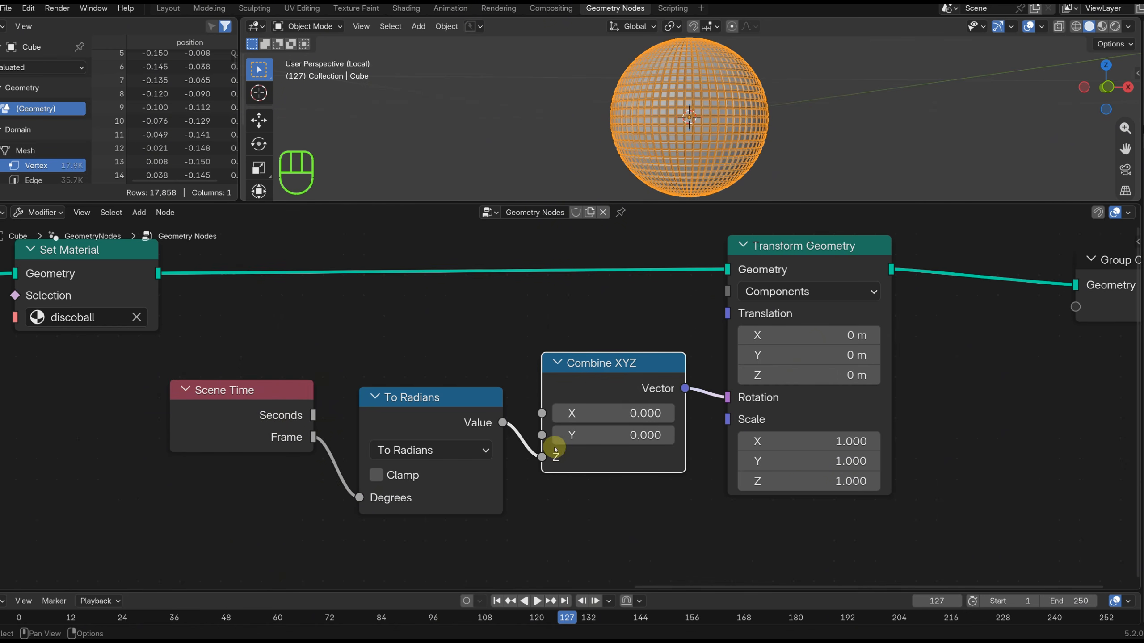
pyautogui.click(701, 354)
pyautogui.press('space')
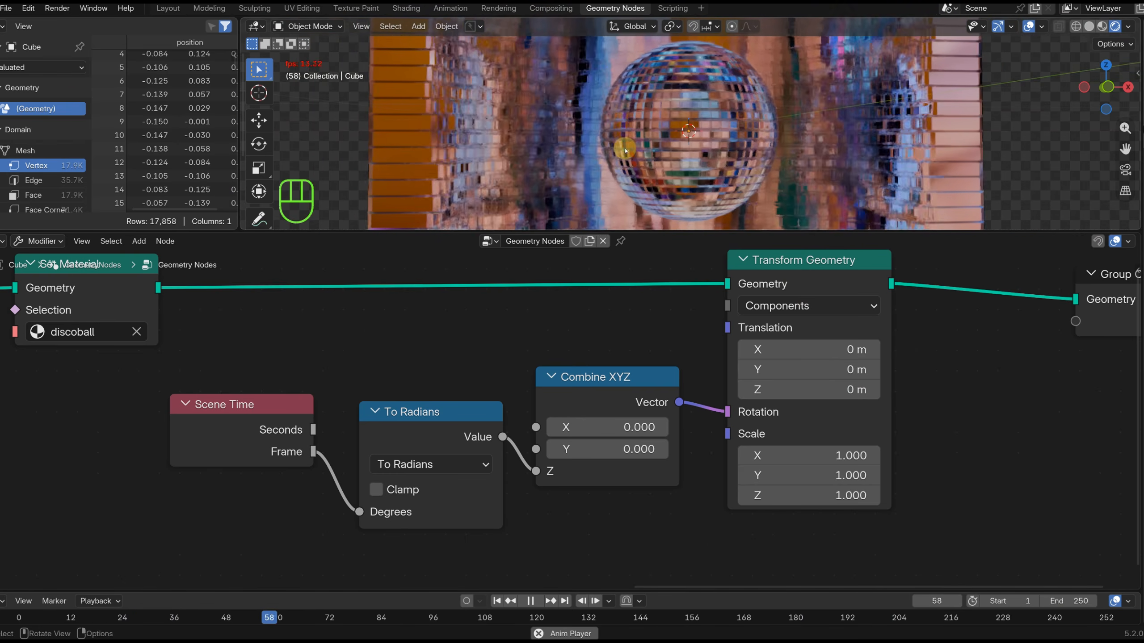
# In the world shader, drive the Mapping node's Z rotation with #frame/50 and play the animation.
pyautogui.click(405, 8)
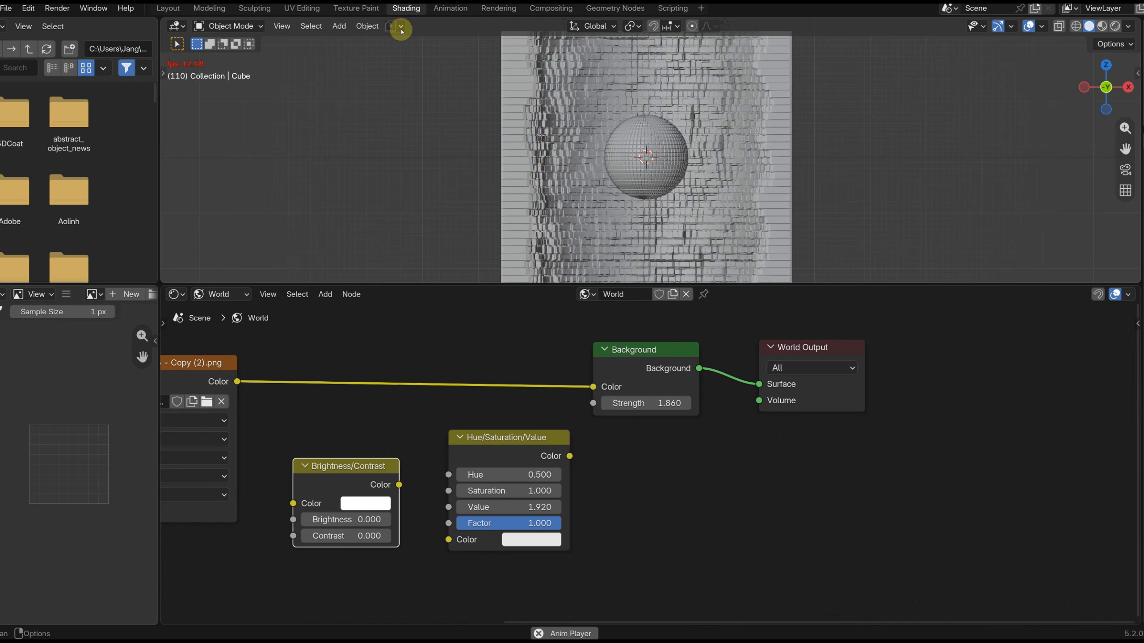
pyautogui.press('Home')
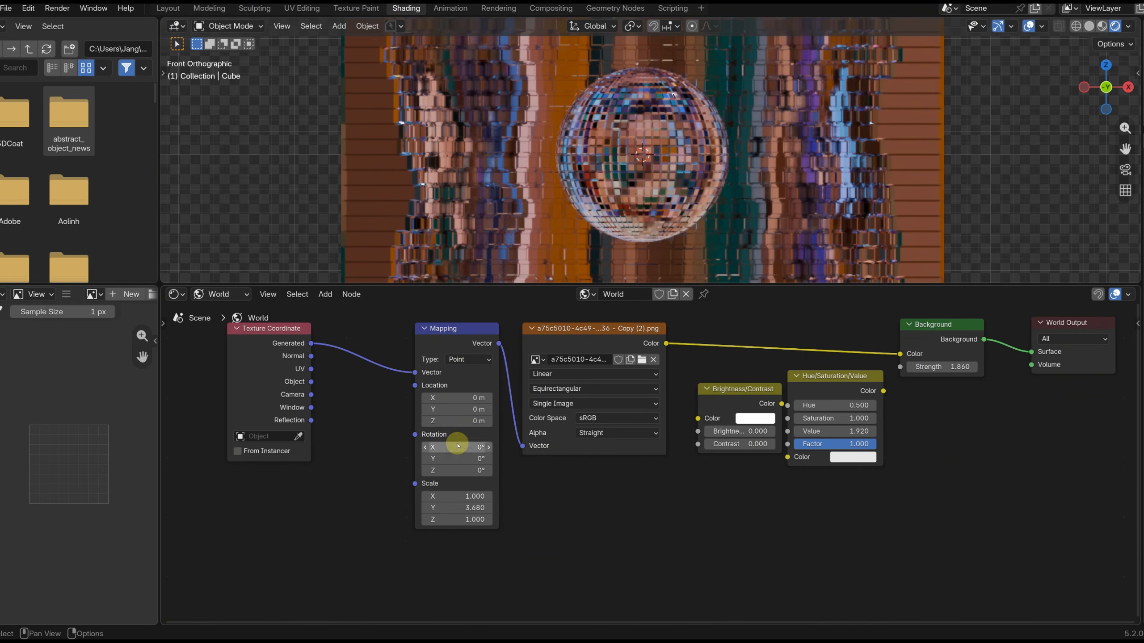
pyautogui.scroll(10, 538, 506)
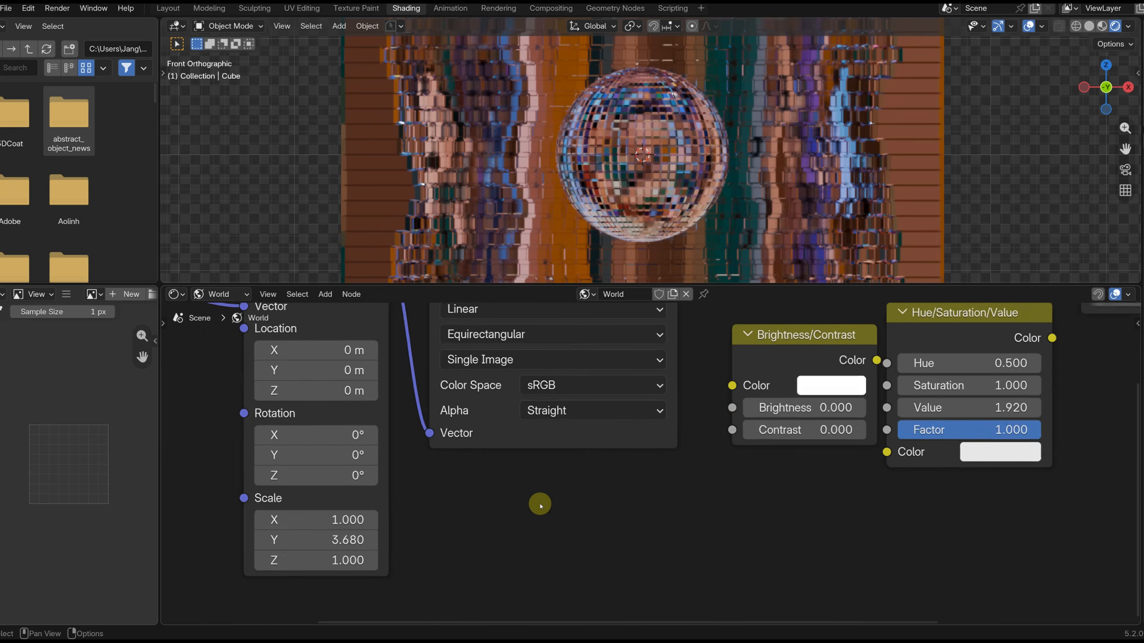
pyautogui.moveTo(343, 478); pyautogui.dragTo(768, 441, button='middle')
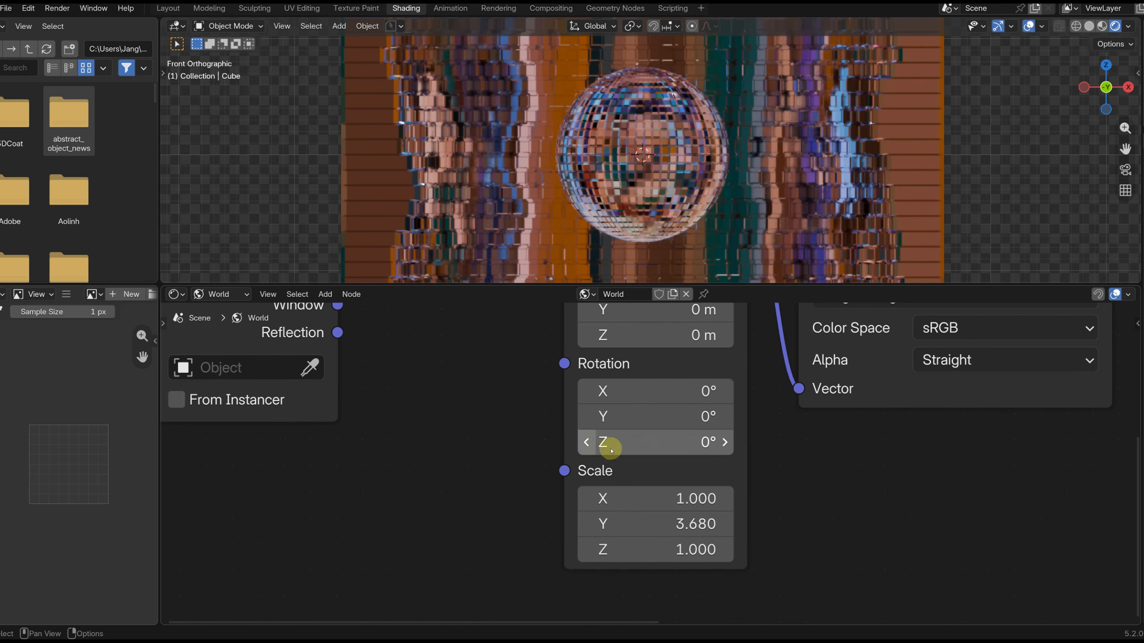
pyautogui.click(653, 444)
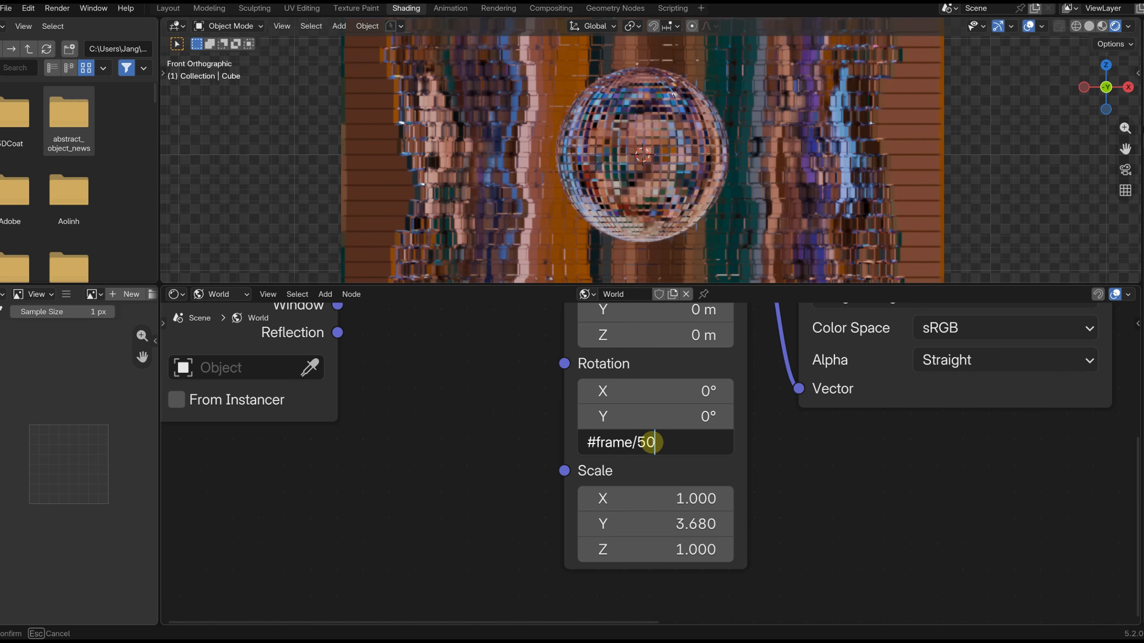
pyautogui.press('Return')
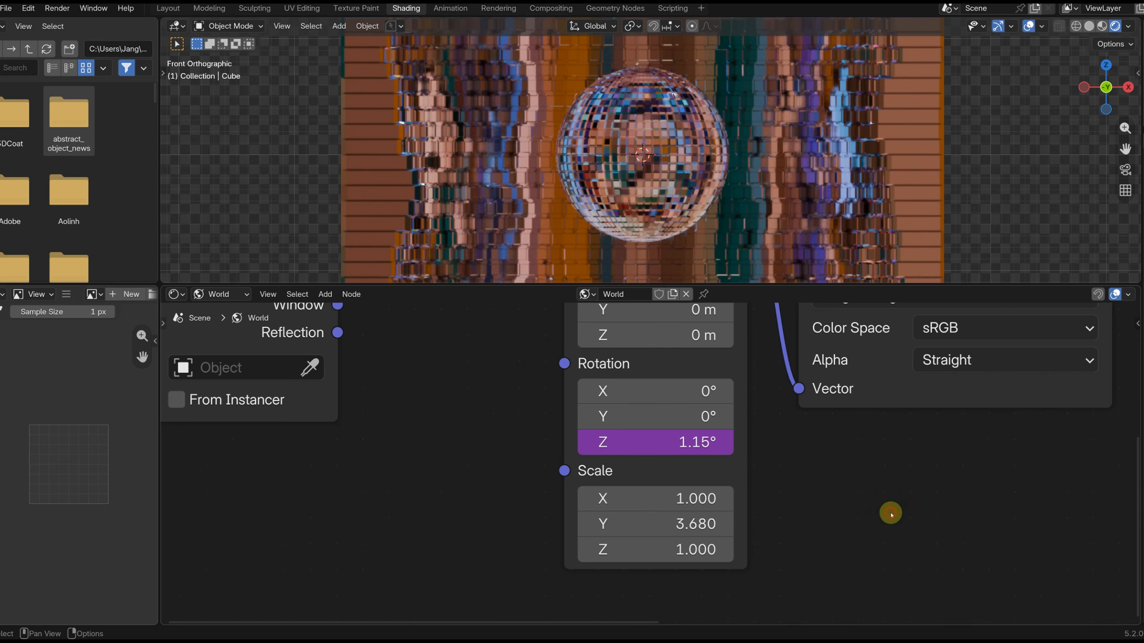
pyautogui.press('space')
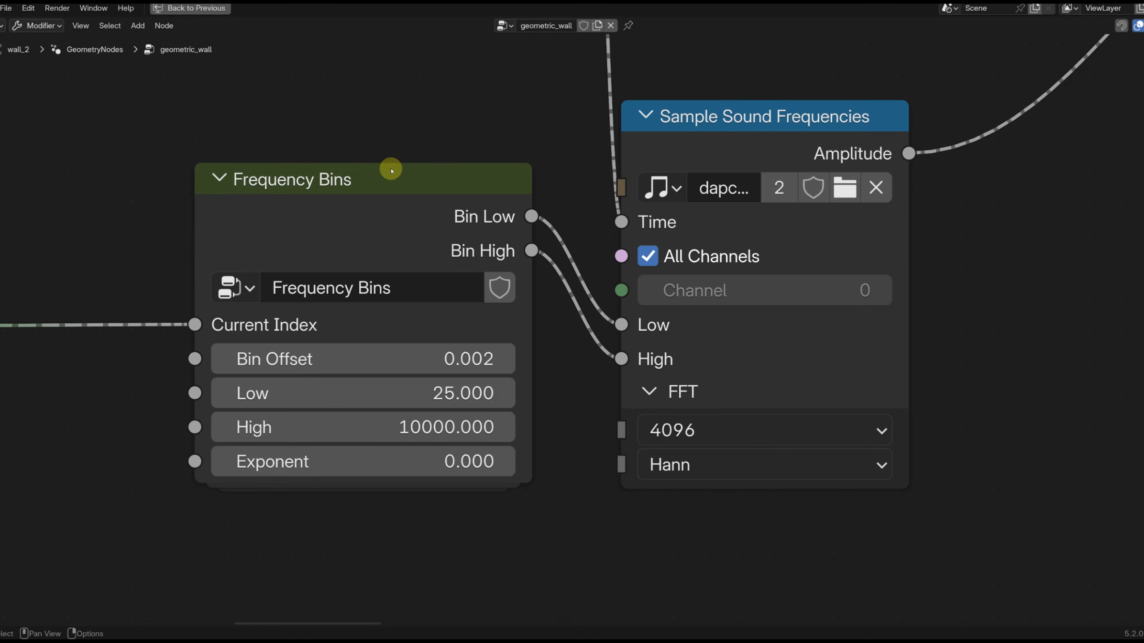
# In the geometric_wall node tree, move the Sample Sound Frequencies node slightly farther from Frequency Bins.
pyautogui.click(654, 115)
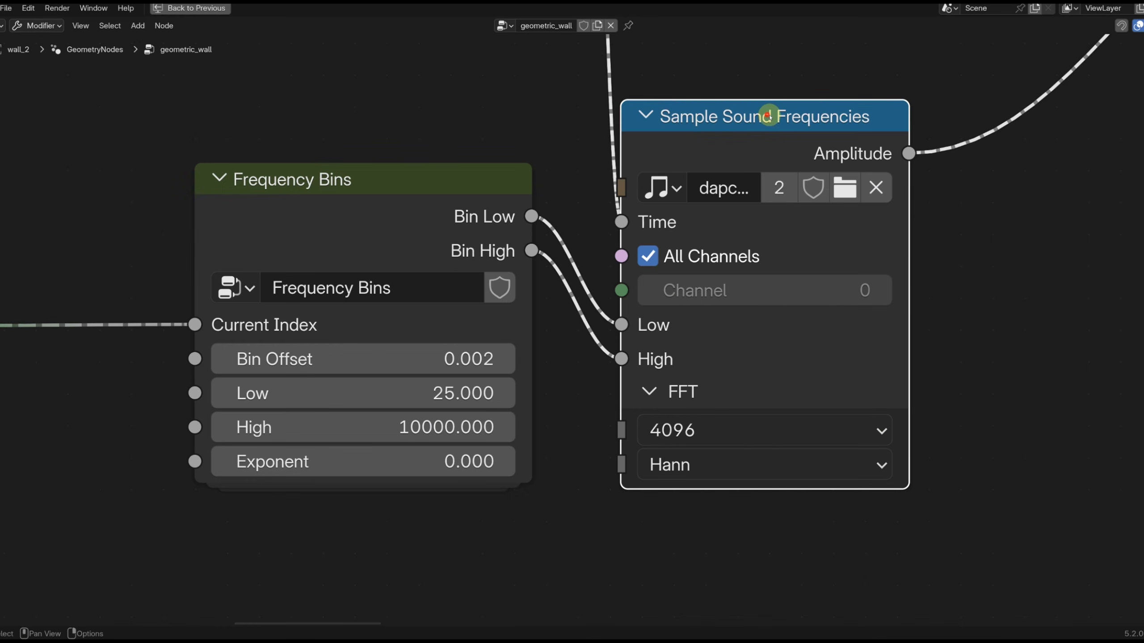
pyautogui.moveTo(767, 116); pyautogui.dragTo(797, 112)
pyautogui.moveTo(870, 114); pyautogui.dragTo(864, 114)
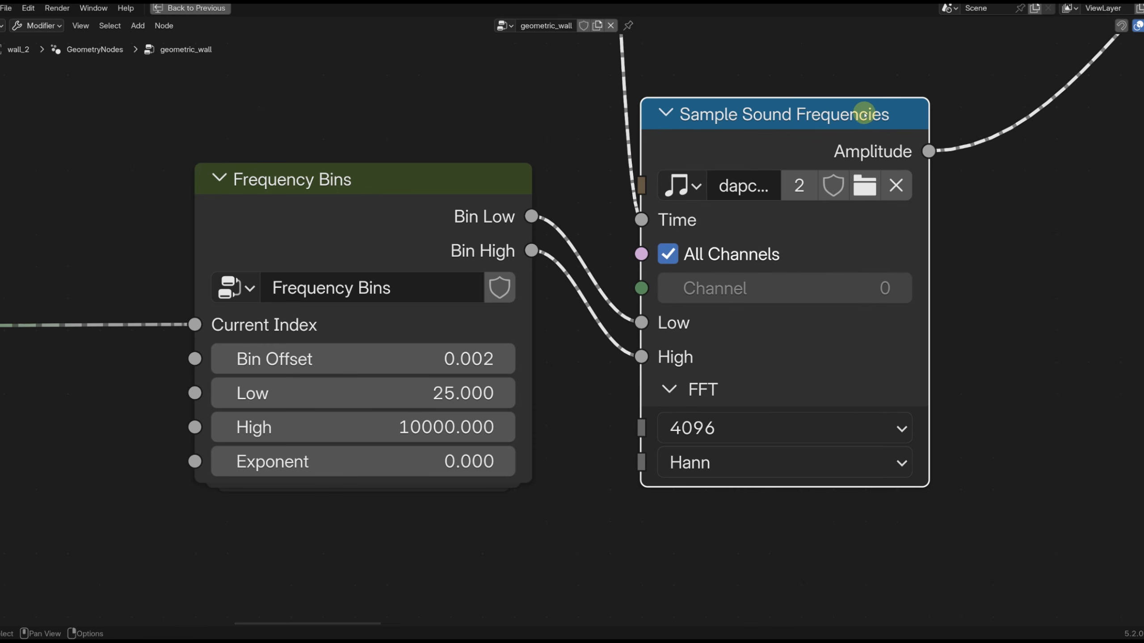
pyautogui.moveTo(478, 182)
pyautogui.mouseDown()
pyautogui.moveTo(493, 181)
pyautogui.moveTo(484, 189)
pyautogui.mouseUp()
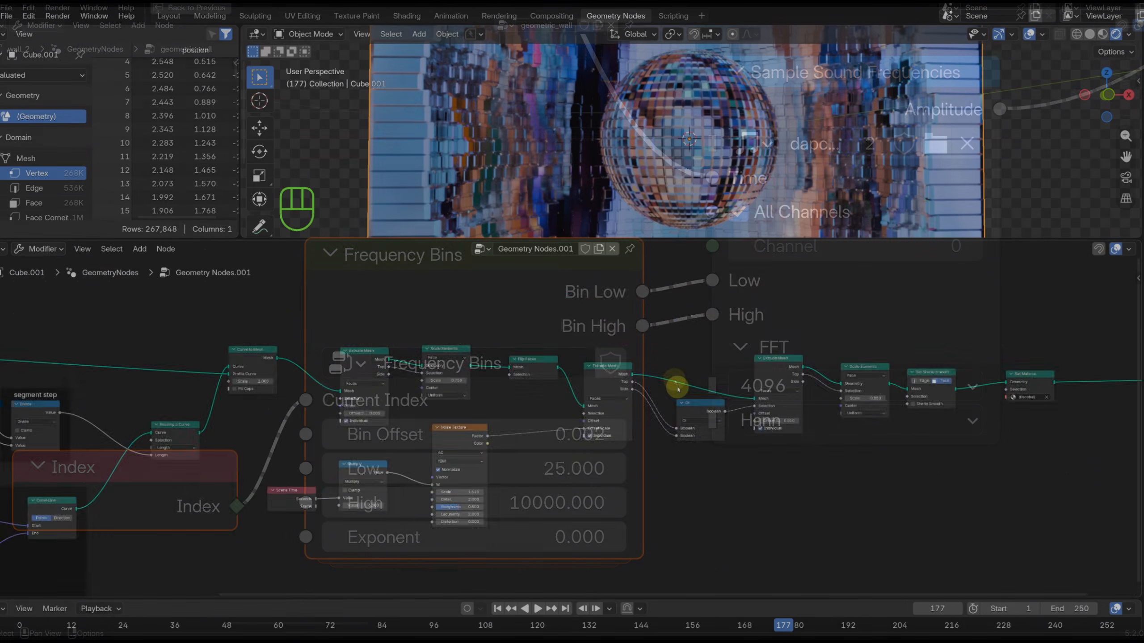
# Add an Index node in an empty area and attach a Reroute to its Index output.
pyautogui.hotkey('shift', 'a')
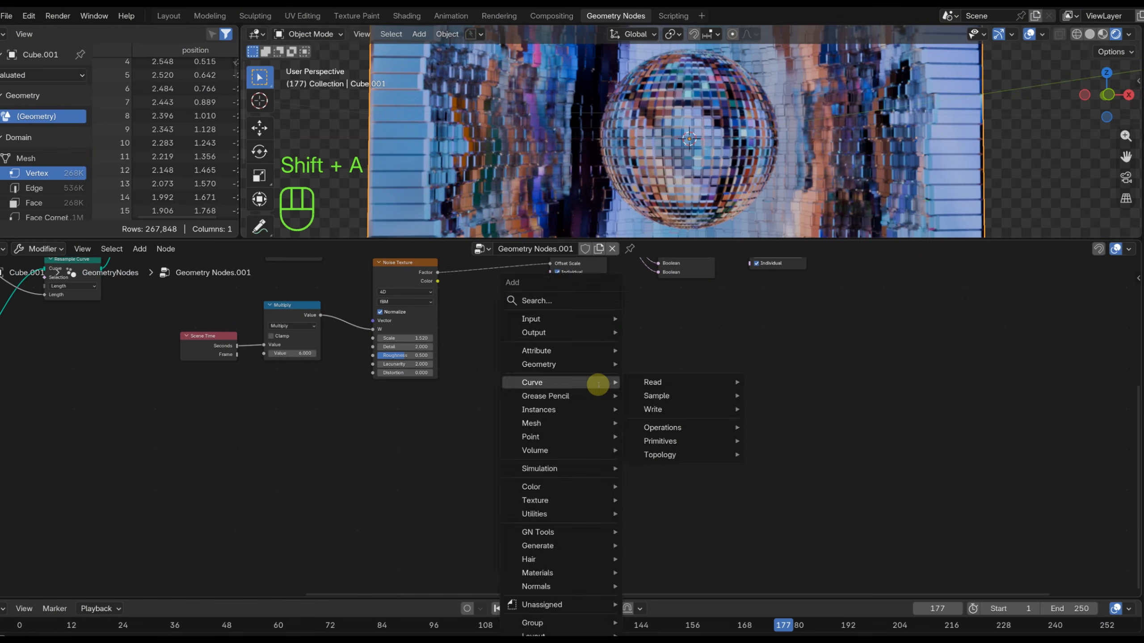
pyautogui.click(611, 404)
pyautogui.scroll(10, 612, 405)
pyautogui.moveTo(494, 386); pyautogui.dragTo(737, 380)
pyautogui.write('re')
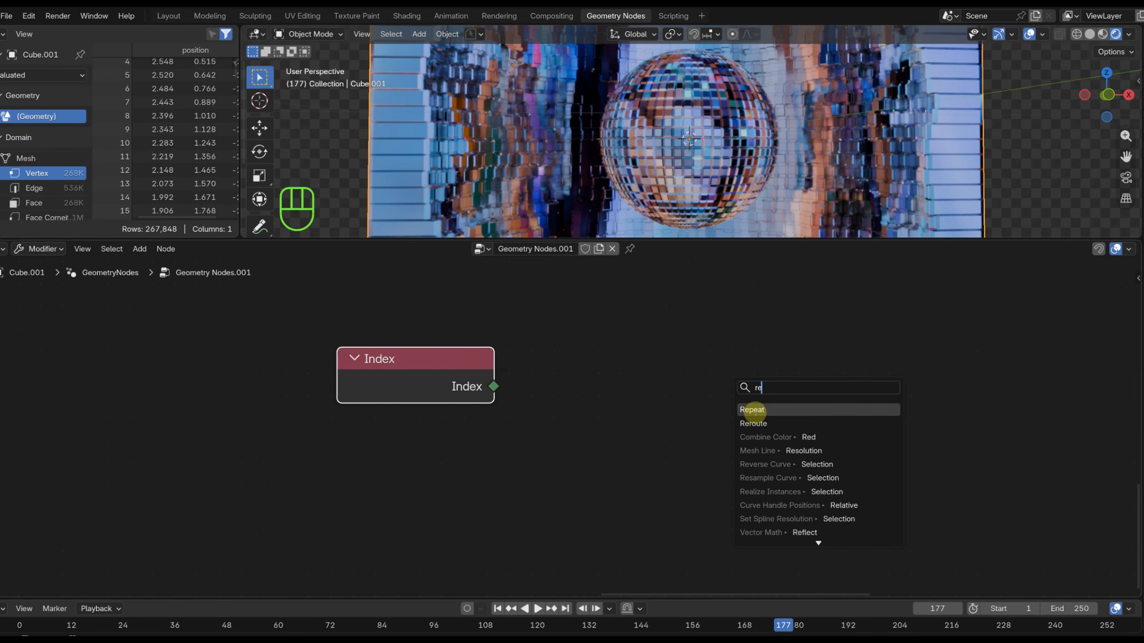
pyautogui.click(751, 422)
pyautogui.click(686, 448)
# Turn the Reroute into a node group and delete the Reroute inside it.
pyautogui.hotkey('ctrl', 'g')
pyautogui.click(700, 468)
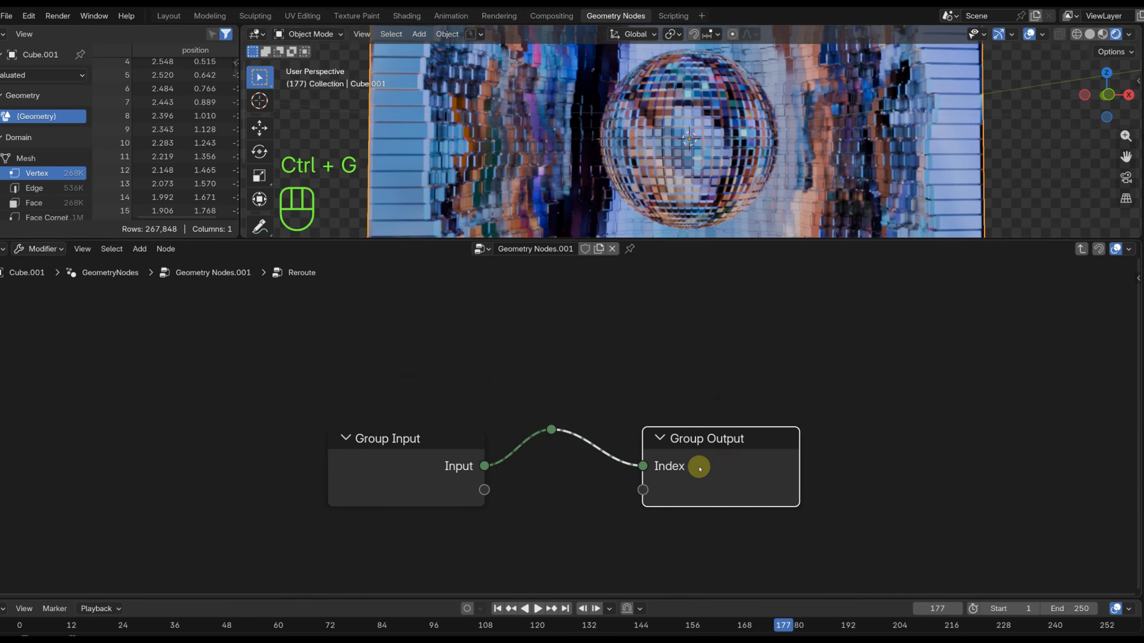
pyautogui.moveTo(700, 467); pyautogui.dragTo(672, 374, button='middle')
pyautogui.moveTo(613, 374); pyautogui.dragTo(585, 315)
pyautogui.press('Delete')
# Rename the group's input socket to "Current Index".
pyautogui.press('n')
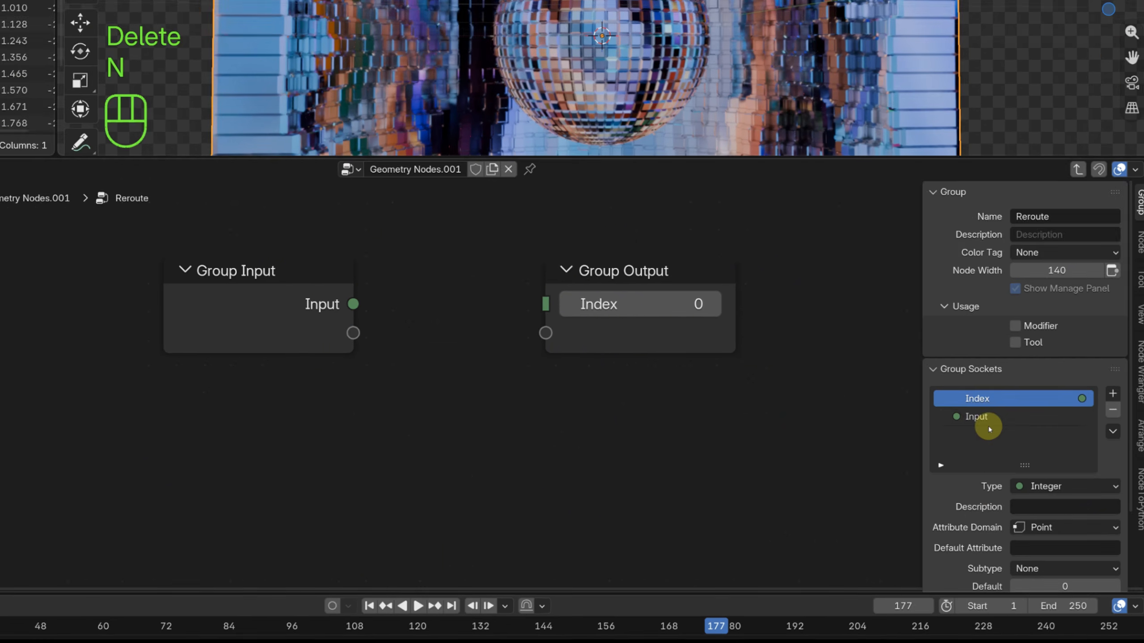
pyautogui.scroll(-3, 989, 429)
pyautogui.doubleClick(984, 349)
pyautogui.write('Cu')
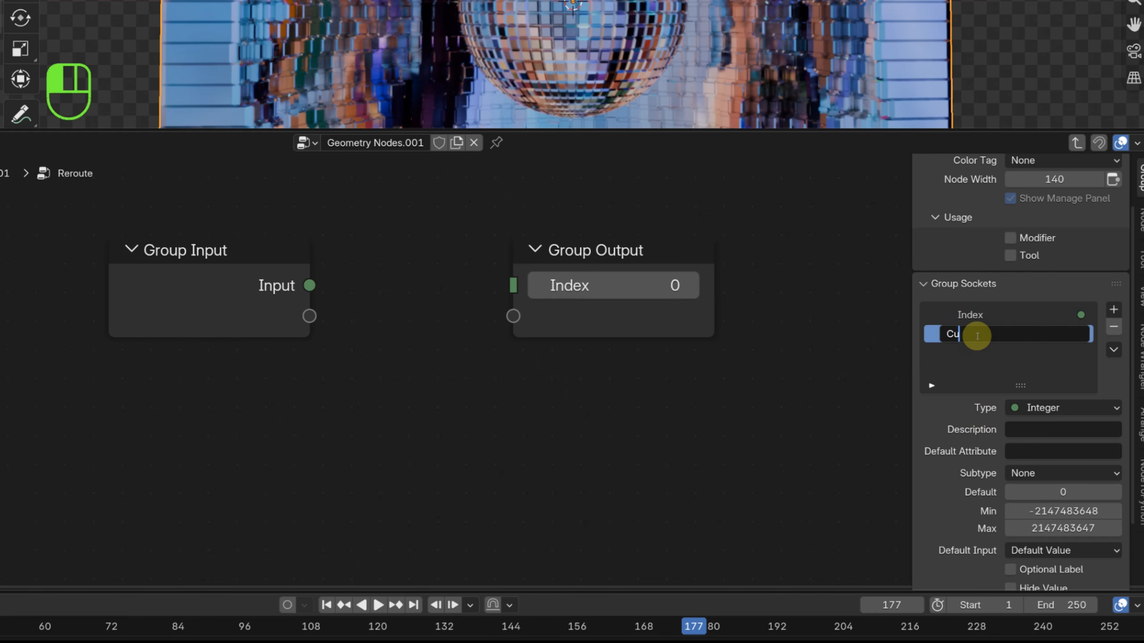
pyautogui.write('rrent Index')
pyautogui.press('Return')
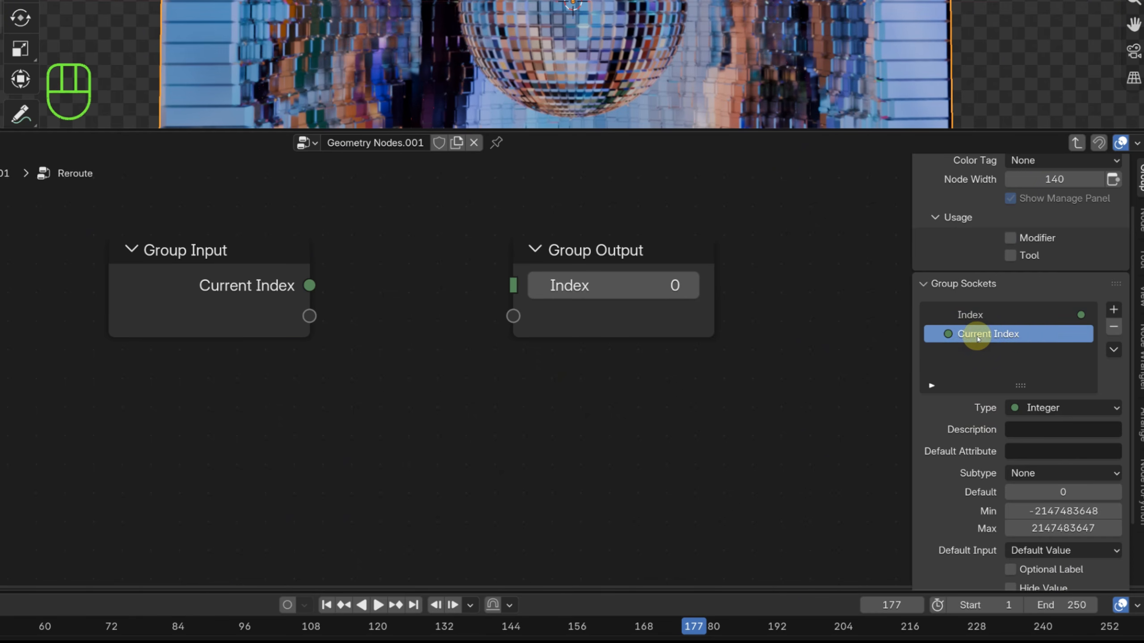
# Spread the Group Input and Group Output nodes apart and set the Current Index socket's minimum to 0.
pyautogui.moveTo(686, 327); pyautogui.dragTo(694, 324)
pyautogui.moveTo(694, 324); pyautogui.dragTo(785, 320)
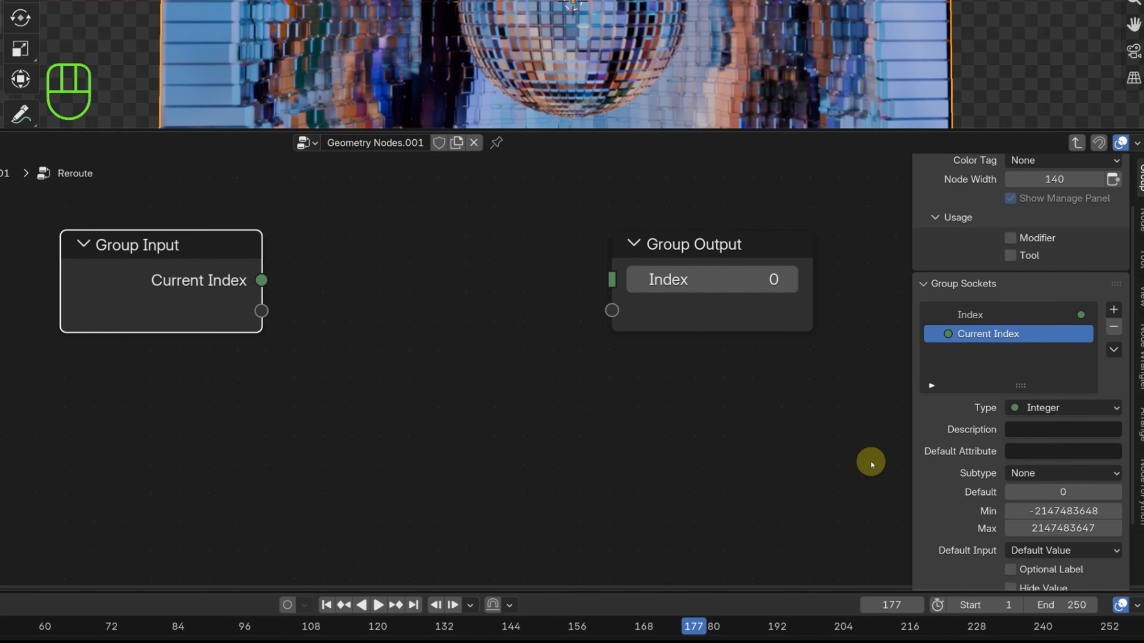
pyautogui.click(1060, 511)
pyautogui.write('0')
pyautogui.press('Return')
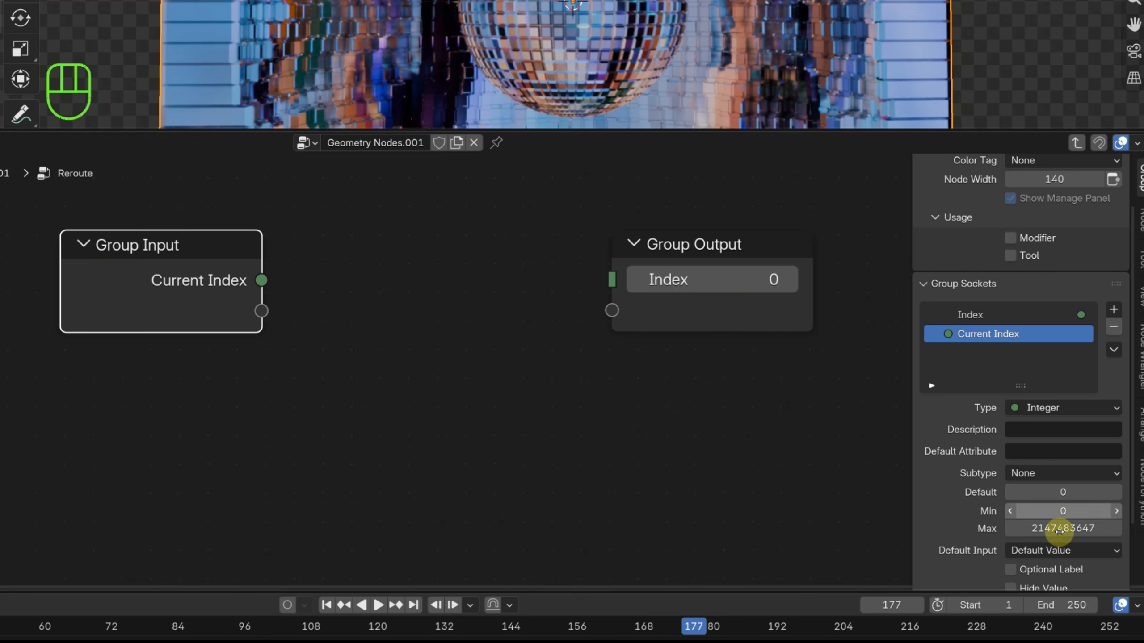
# Add a group input socket named "Bin offset".
pyautogui.click(1113, 310)
pyautogui.click(1031, 331)
pyautogui.doubleClick(973, 353)
pyautogui.write('B')
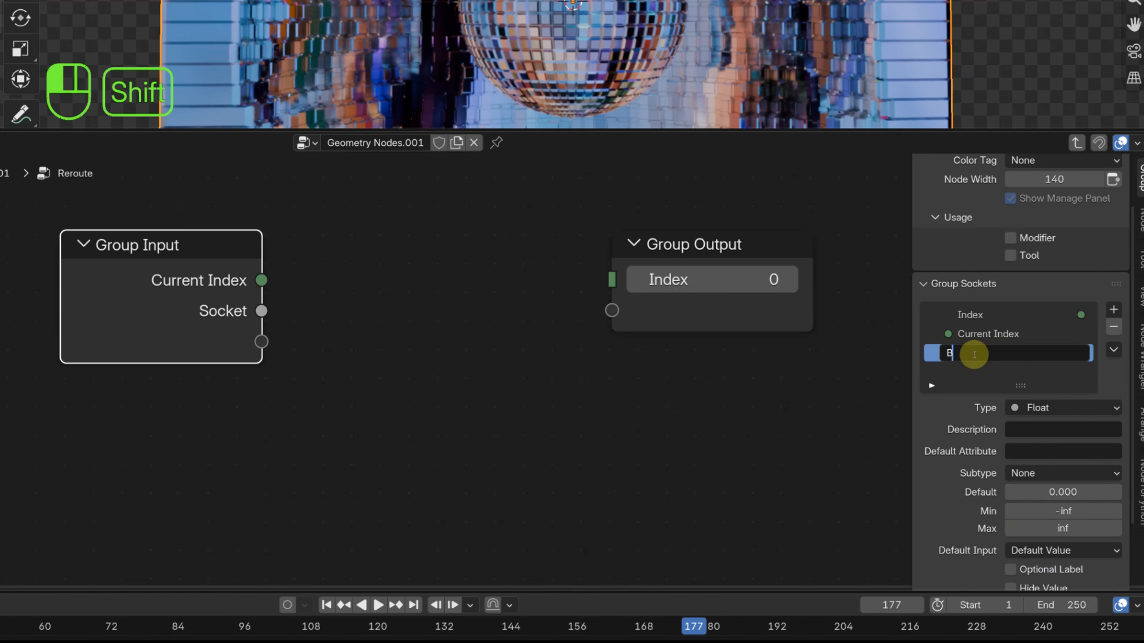
pyautogui.write('in offset')
pyautogui.press('Return')
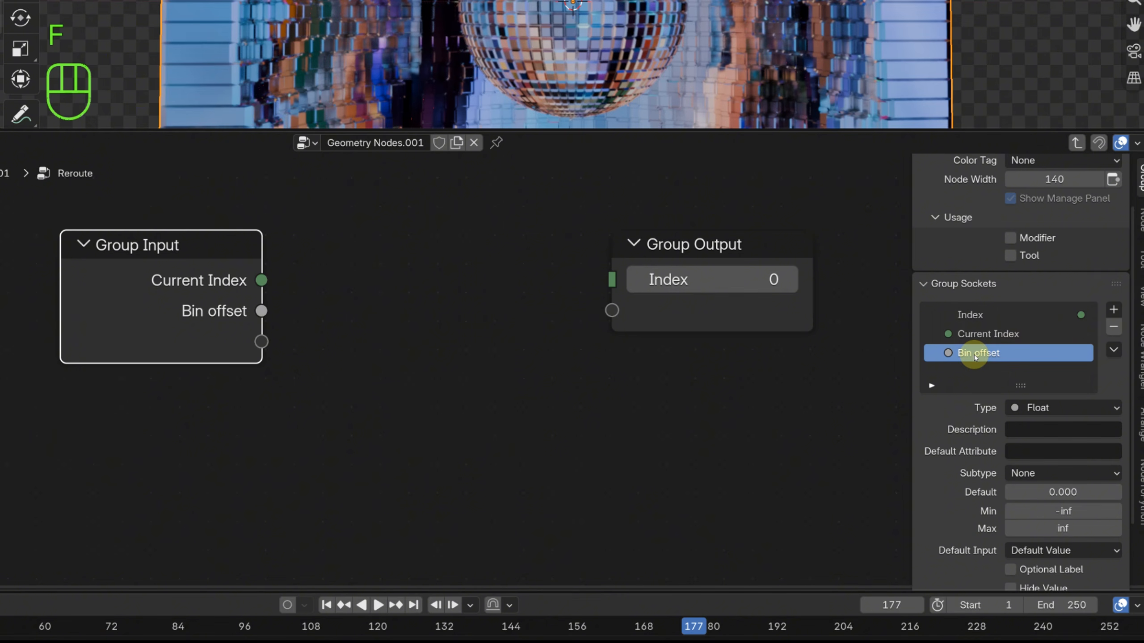
# Add two group input sockets below Bin offset and name them "Low" and "High".
pyautogui.click(1112, 311)
pyautogui.click(1090, 330)
pyautogui.click(1112, 311)
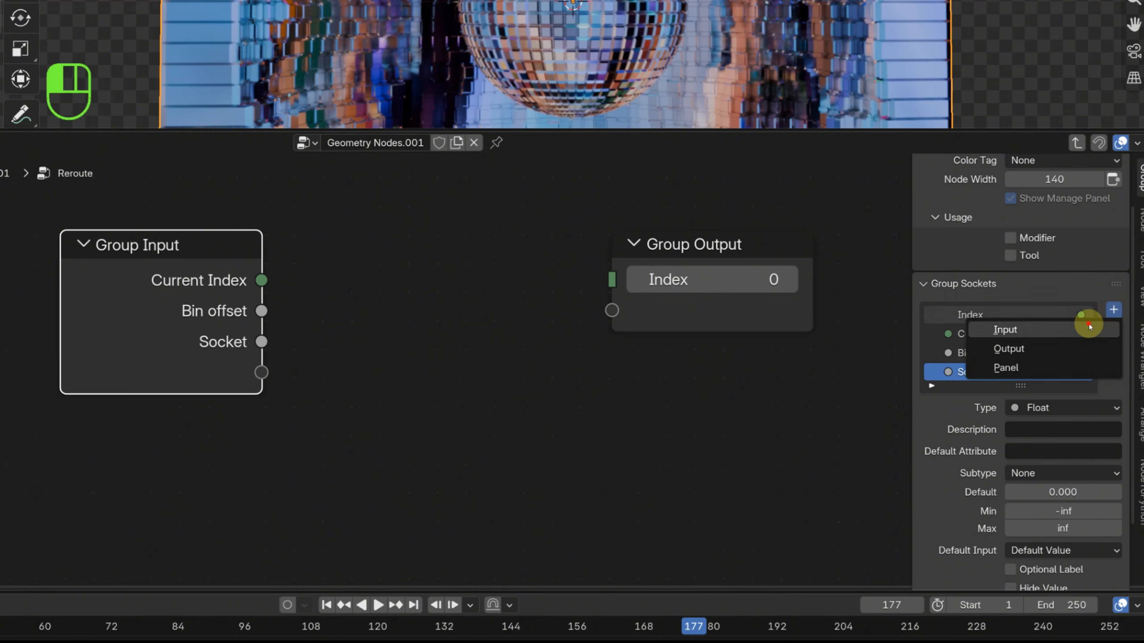
pyautogui.click(1089, 330)
pyautogui.doubleClick(973, 353)
pyautogui.write('Low')
pyautogui.press('Return')
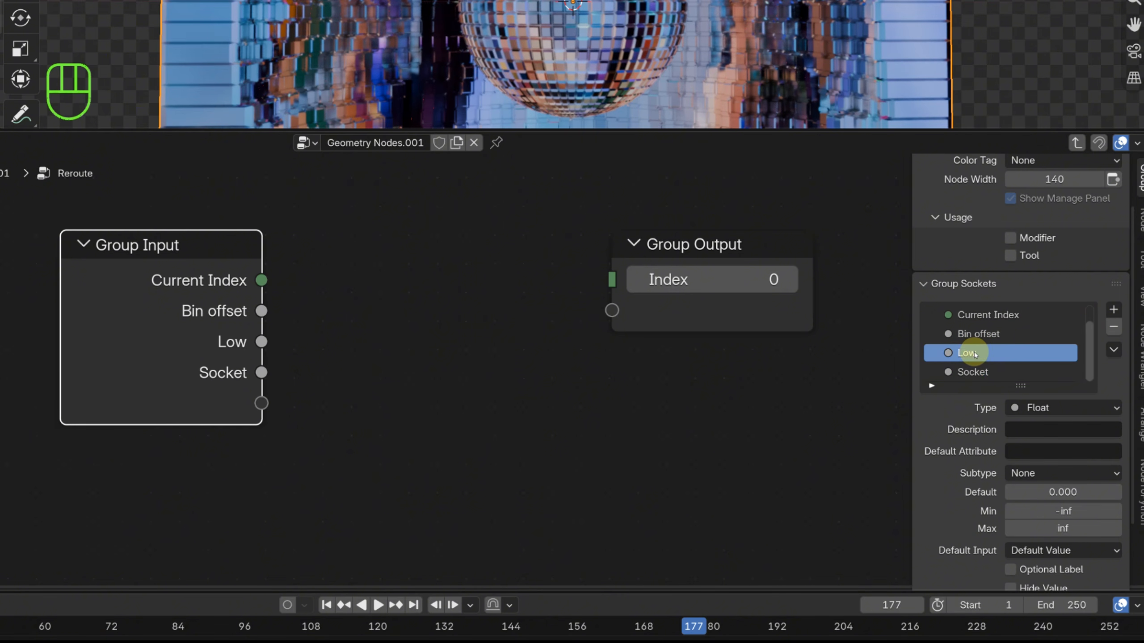
pyautogui.doubleClick(970, 372)
pyautogui.press('BackSpace')
pyautogui.write('High')
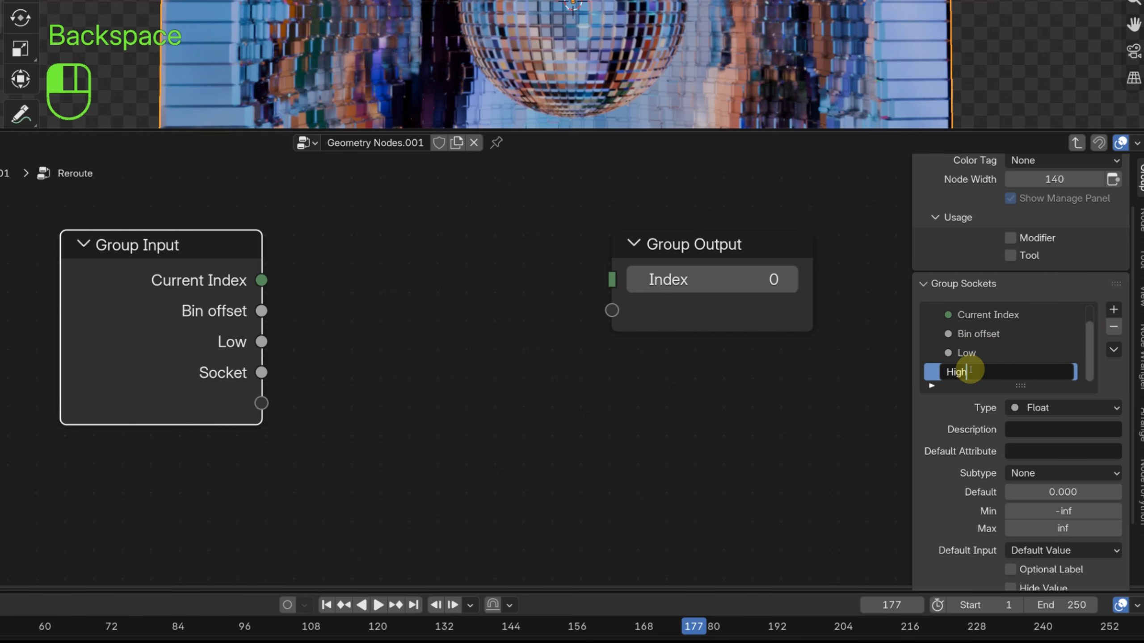
pyautogui.click(968, 371)
# Add a fifth group input socket named "Exponent".
pyautogui.click(1114, 310)
pyautogui.click(1063, 330)
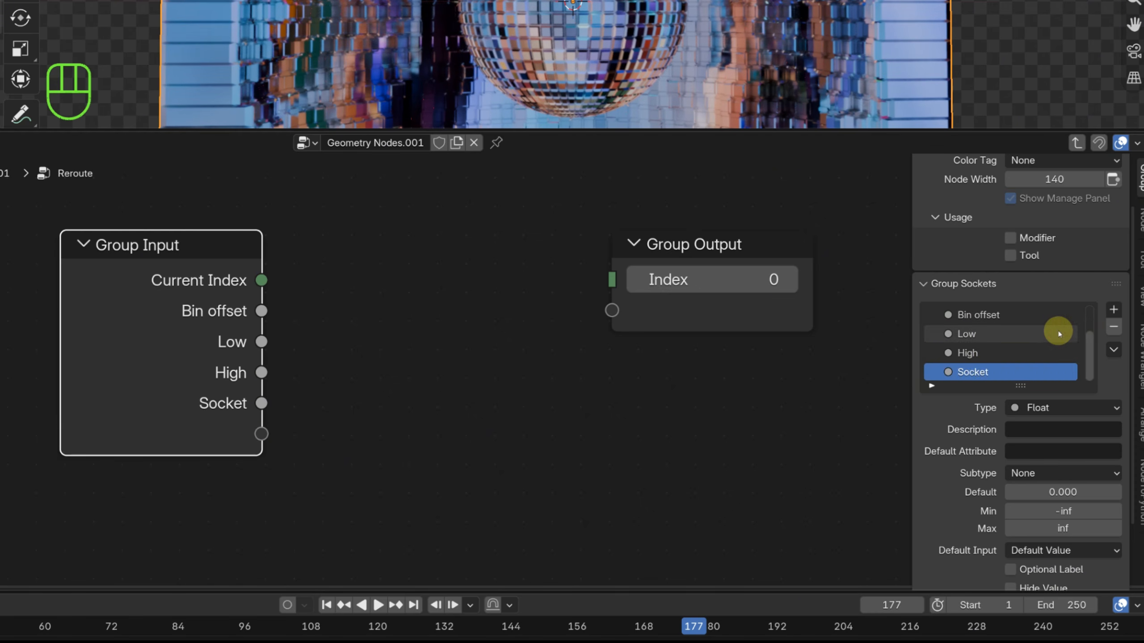
pyautogui.doubleClick(973, 368)
pyautogui.write('Ex')
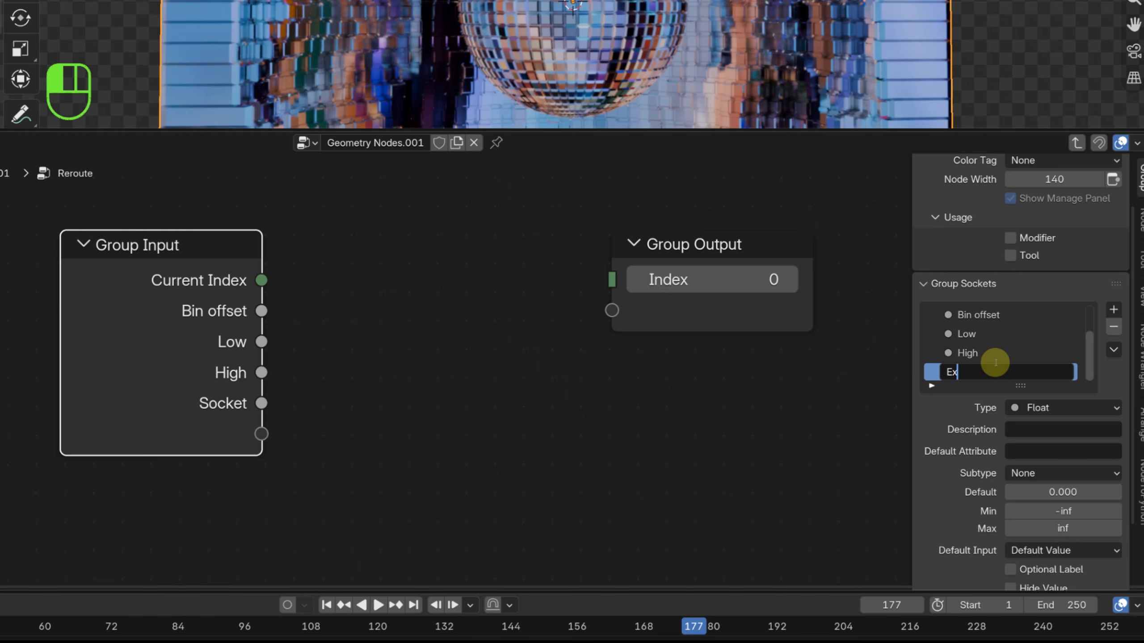
pyautogui.write('ponent')
pyautogui.press('Return')
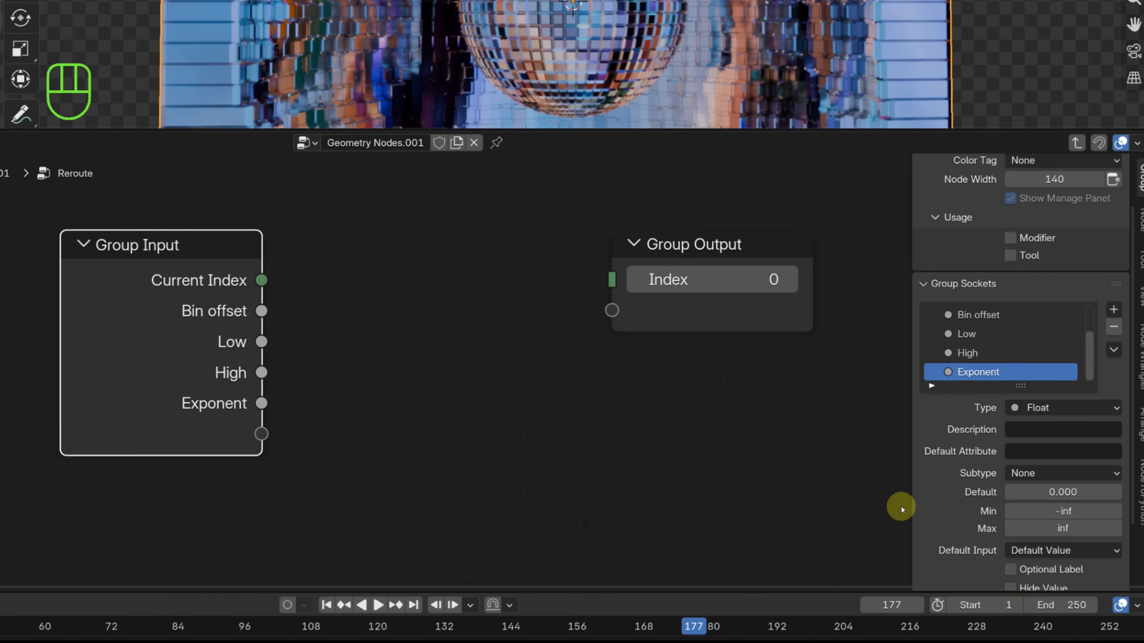
# Change the group's Index output socket to Float and rename it "Low".
pyautogui.click(713, 307)
pyautogui.click(1070, 408)
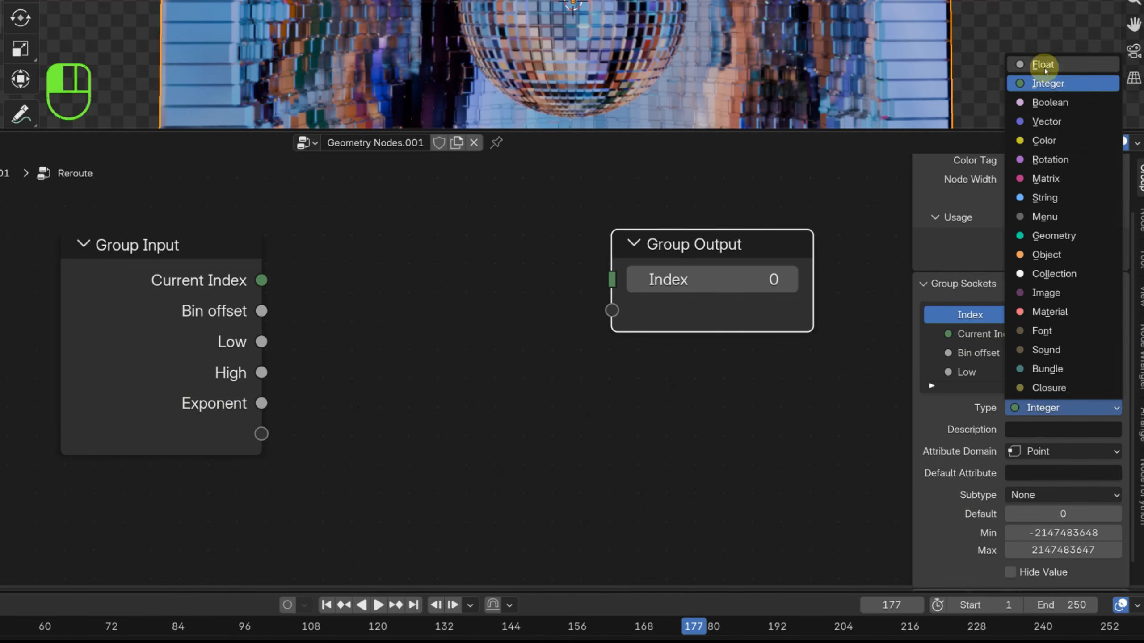
pyautogui.click(1031, 59)
pyautogui.doubleClick(969, 314)
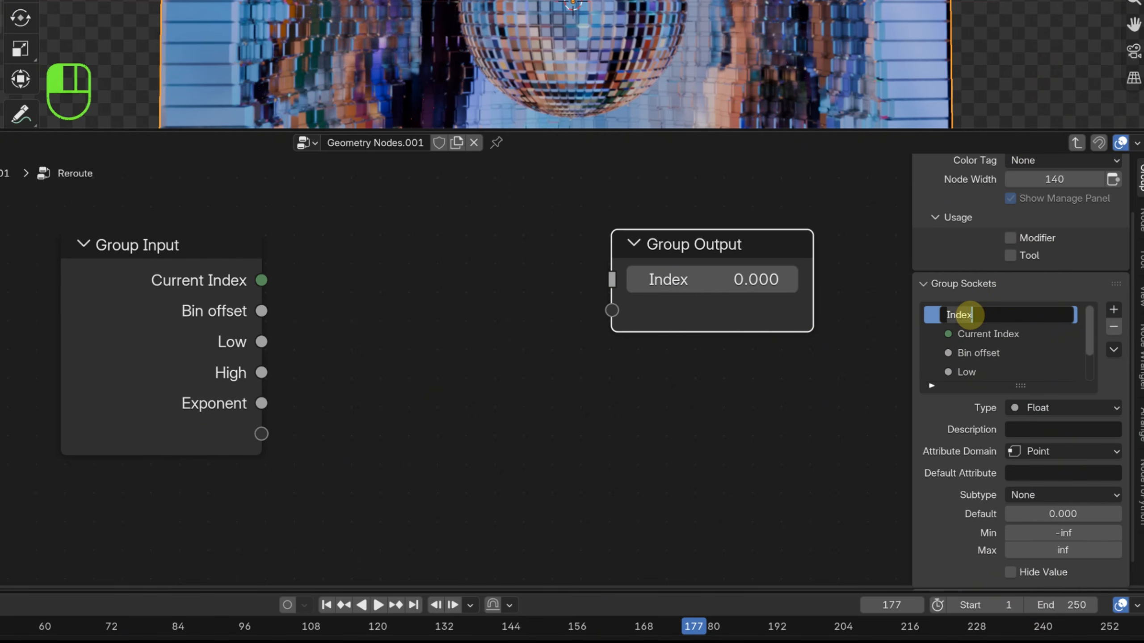
pyautogui.write('Low')
pyautogui.press('Return')
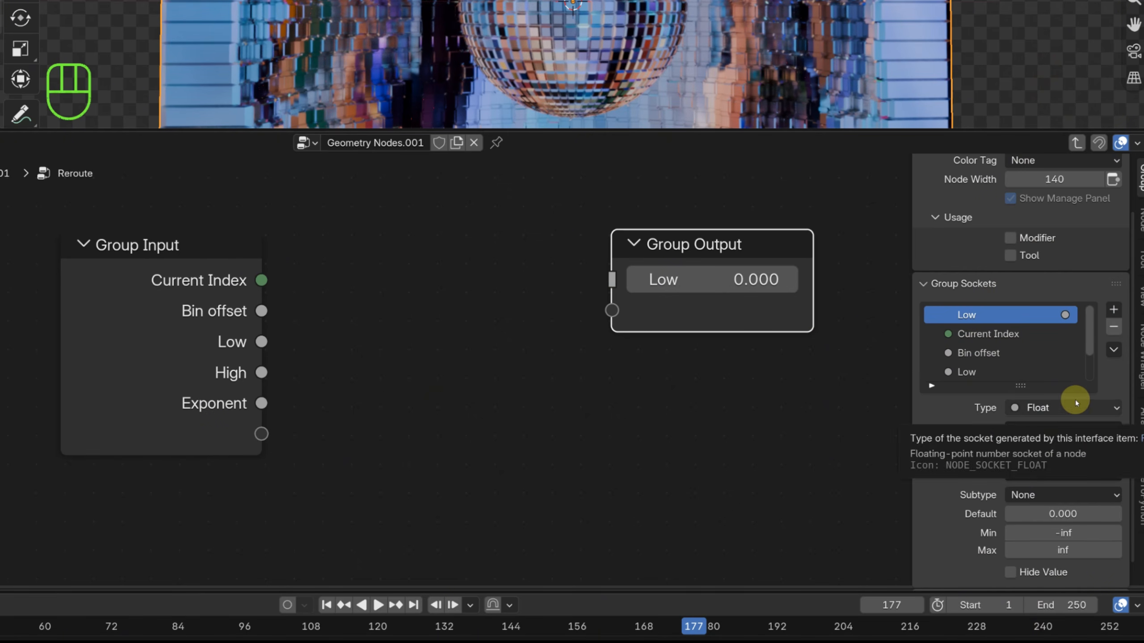
# Add a second group output named "High" and move the Group Output node farther from the Group Input.
pyautogui.click(1114, 310)
pyautogui.click(1086, 347)
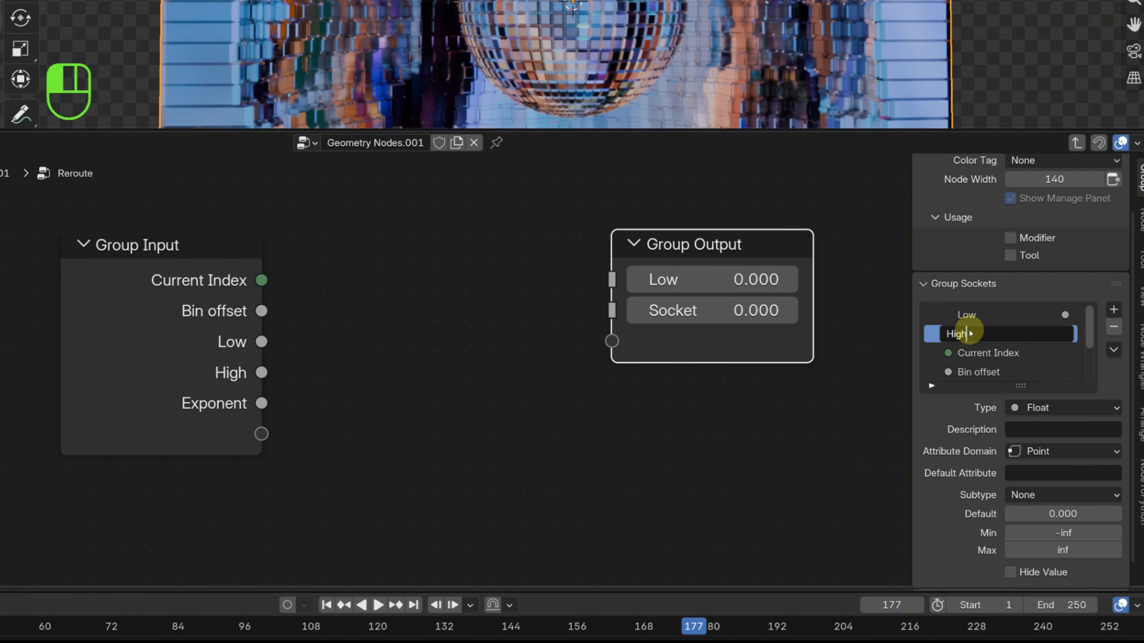
pyautogui.scroll(-8, 653, 438)
pyautogui.moveTo(651, 437); pyautogui.dragTo(555, 399, button='middle')
pyautogui.moveTo(462, 264); pyautogui.dragTo(718, 263)
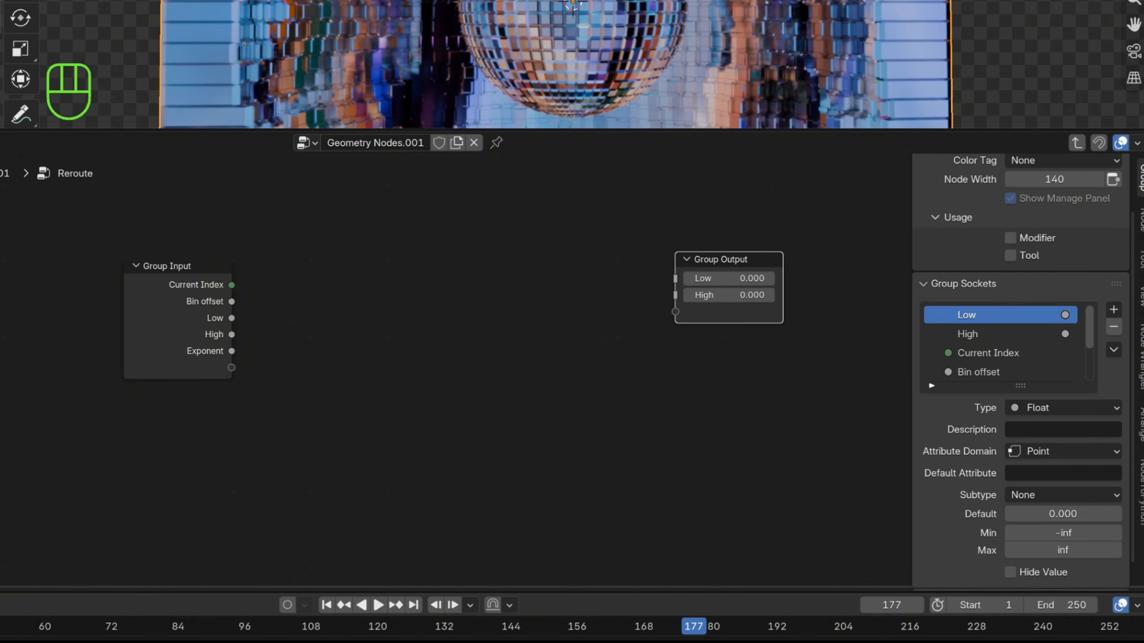
pyautogui.moveTo(750, 314); pyautogui.dragTo(783, 313)
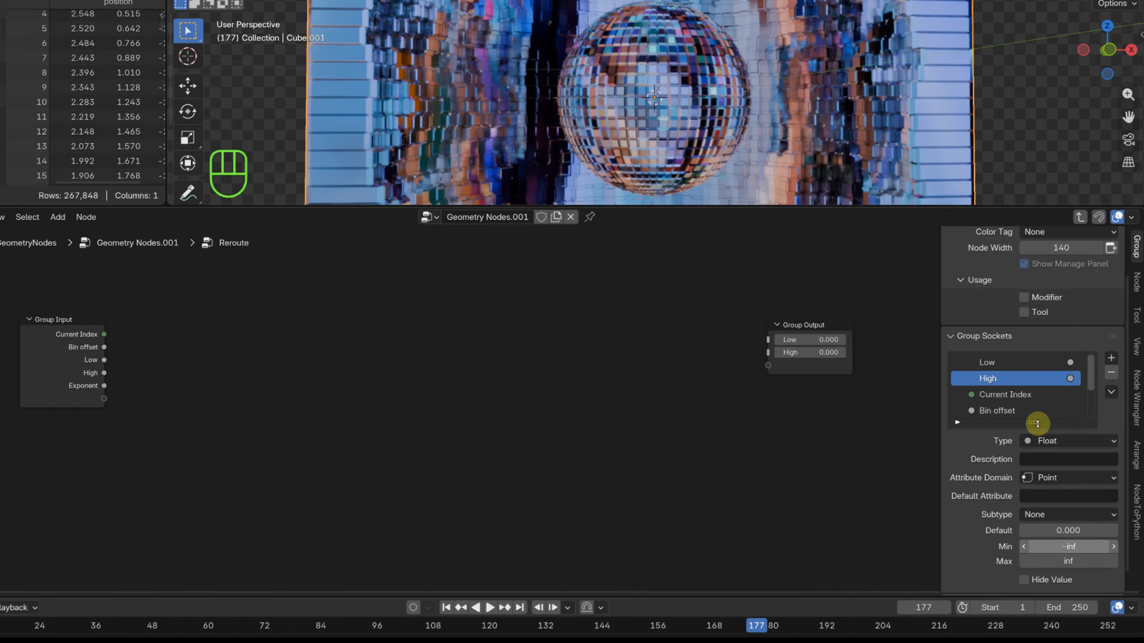
# Change the Current Index input socket's type to Float and reposition the Group Input node.
pyautogui.click(1008, 353)
pyautogui.click(1057, 456)
pyautogui.click(1055, 186)
pyautogui.click(550, 347)
pyautogui.moveTo(153, 365); pyautogui.dragTo(110, 390)
pyautogui.moveTo(142, 381); pyautogui.dragTo(217, 368)
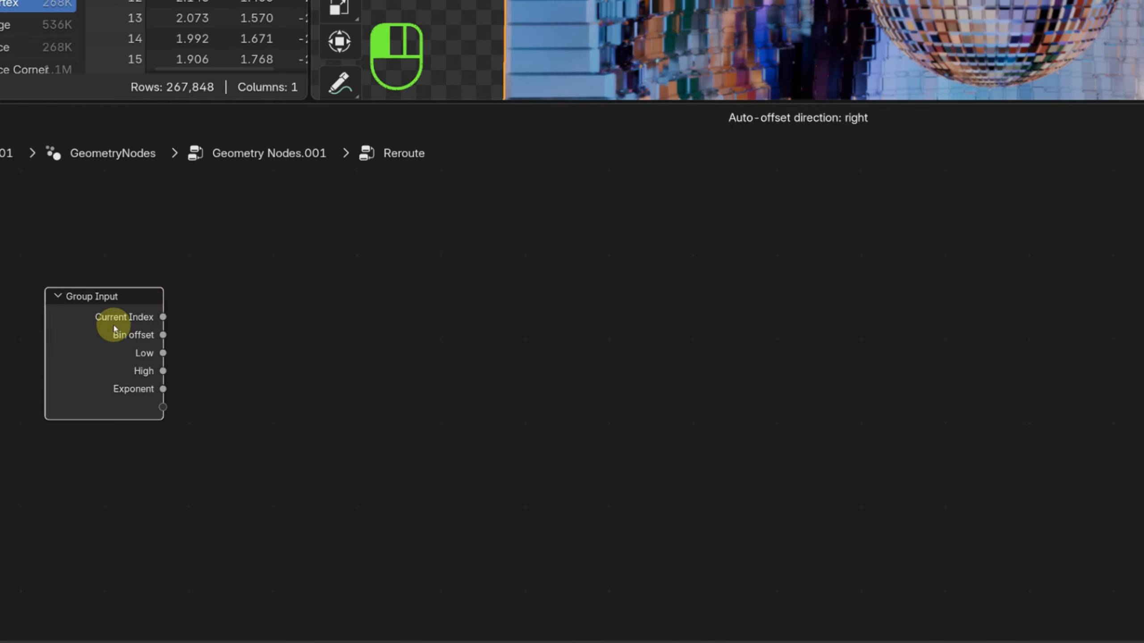
# Add a Power math node with Current Index as its base and the group's Exponent input as its exponent.
pyautogui.moveTo(274, 299); pyautogui.dragTo(353, 289)
pyautogui.write('power')
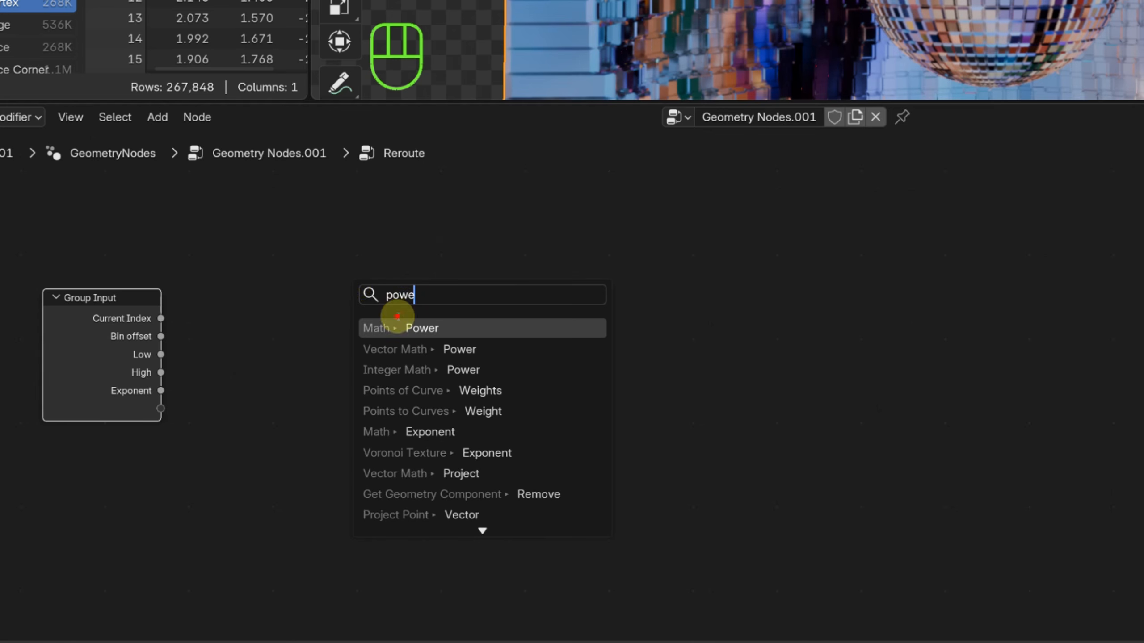
pyautogui.press('Return')
pyautogui.moveTo(331, 310); pyautogui.dragTo(338, 306)
pyautogui.moveTo(526, 282); pyautogui.dragTo(548, 359, button='middle')
# Add a Field Min & Max node fed by the Power value and place it above the Power node.
pyautogui.moveTo(426, 290); pyautogui.dragTo(564, 258)
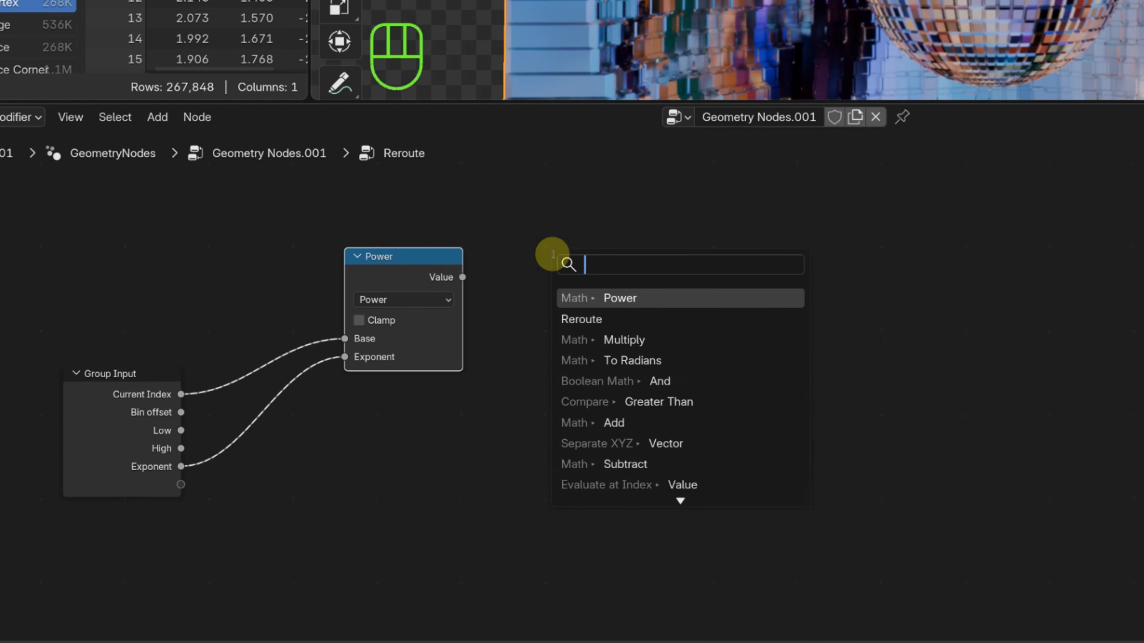
pyautogui.write('fie')
pyautogui.click(634, 378)
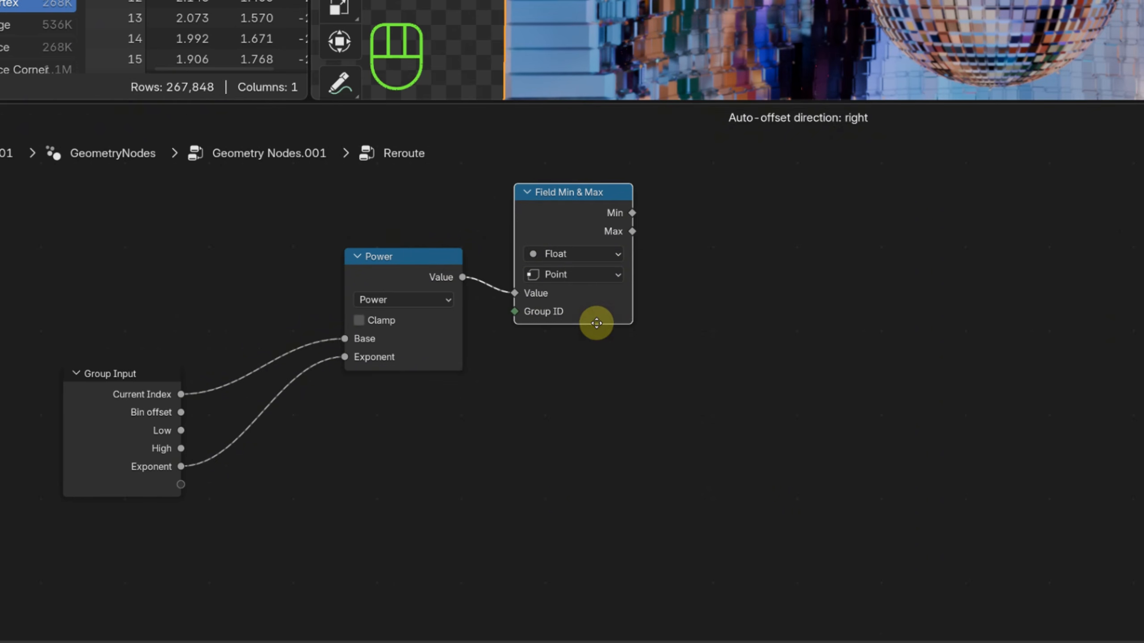
pyautogui.click(595, 325)
pyautogui.moveTo(628, 330); pyautogui.dragTo(535, 366, button='middle')
pyautogui.moveTo(454, 264); pyautogui.dragTo(283, 180)
# Add a Map Range node for the Power value, linking the field's Min to From Min and Max to From Max.
pyautogui.moveTo(374, 376); pyautogui.dragTo(534, 251)
pyautogui.write('map')
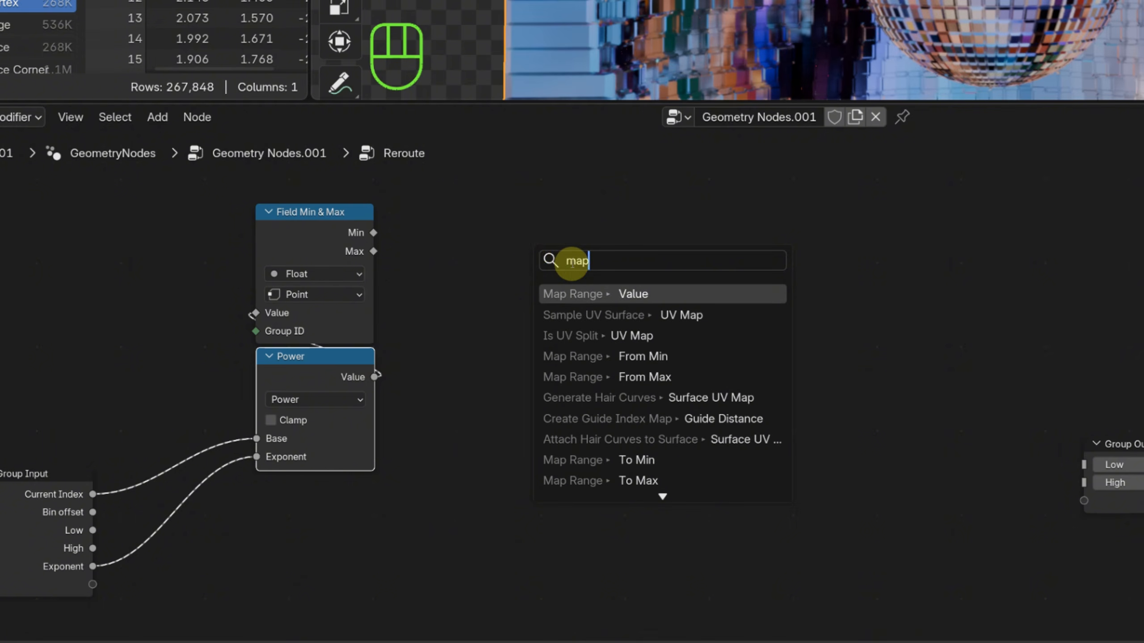
pyautogui.press('Return')
pyautogui.click(538, 252)
pyautogui.moveTo(500, 323); pyautogui.dragTo(374, 233)
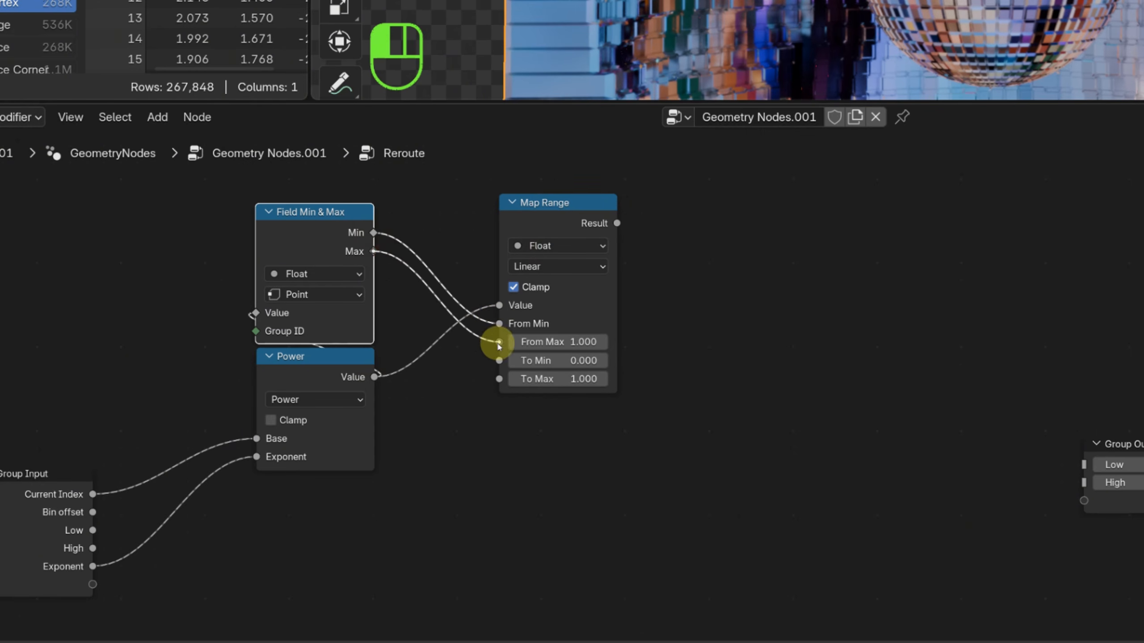
pyautogui.moveTo(499, 345); pyautogui.dragTo(499, 343)
pyautogui.moveTo(510, 199); pyautogui.dragTo(468, 181)
pyautogui.moveTo(444, 442); pyautogui.dragTo(434, 428, button='middle')
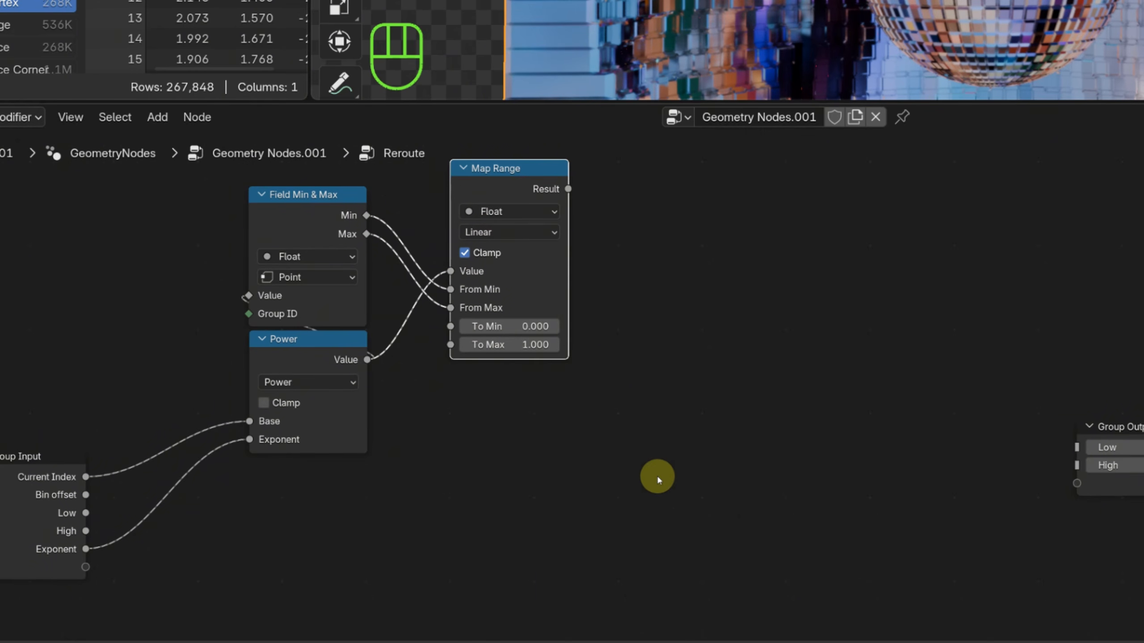
# Add a second Map Range fed by the first one's Result and set its From Max to 1.571.
pyautogui.moveTo(813, 326); pyautogui.dragTo(812, 326)
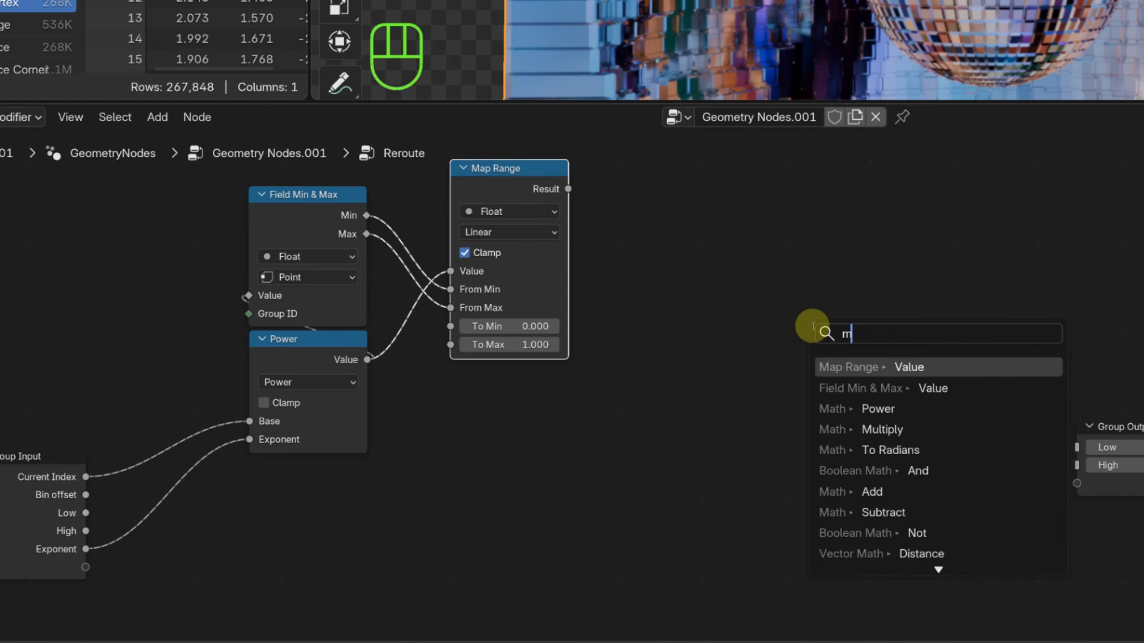
pyautogui.write('map')
pyautogui.click(844, 370)
pyautogui.click(738, 324)
pyautogui.moveTo(445, 446); pyautogui.dragTo(463, 368, button='middle')
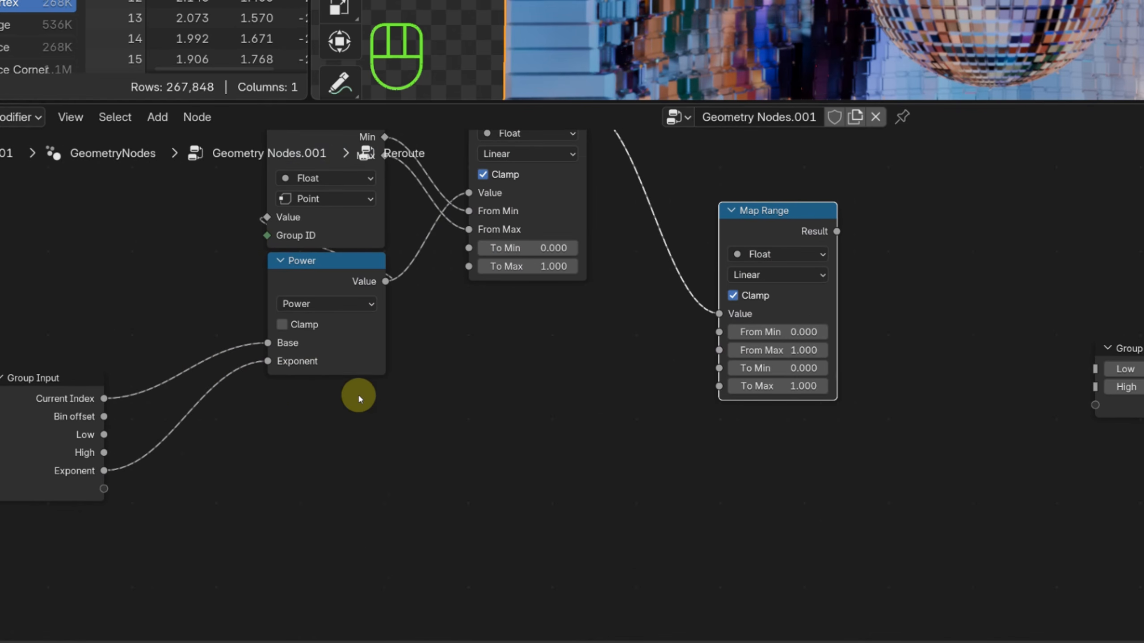
pyautogui.click(796, 351)
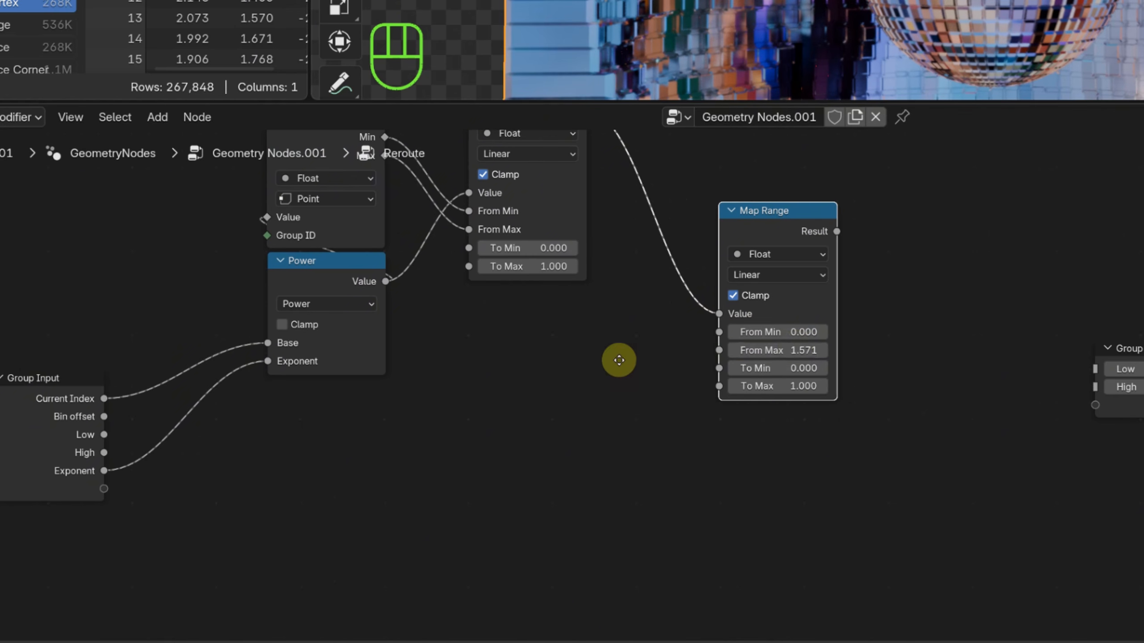
# Connect the group's Low input to the second Map Range's To Min and High to its To Max.
pyautogui.moveTo(619, 360); pyautogui.dragTo(687, 342, button='middle')
pyautogui.scroll(1, 686, 341)
pyautogui.moveTo(126, 421); pyautogui.dragTo(791, 350)
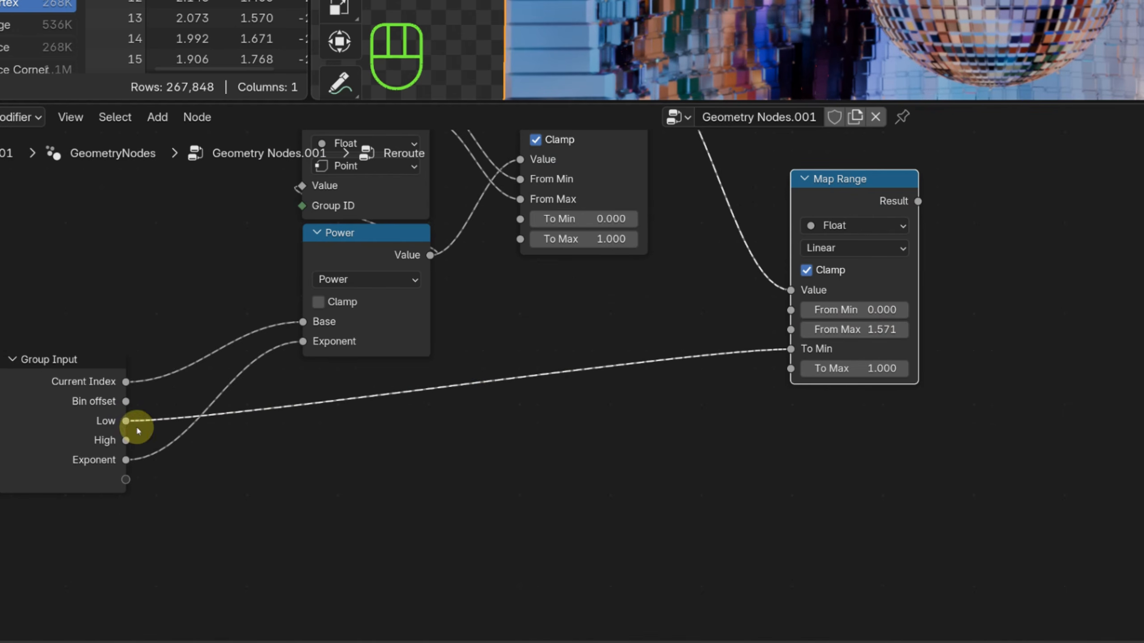
pyautogui.moveTo(126, 440); pyautogui.dragTo(790, 369)
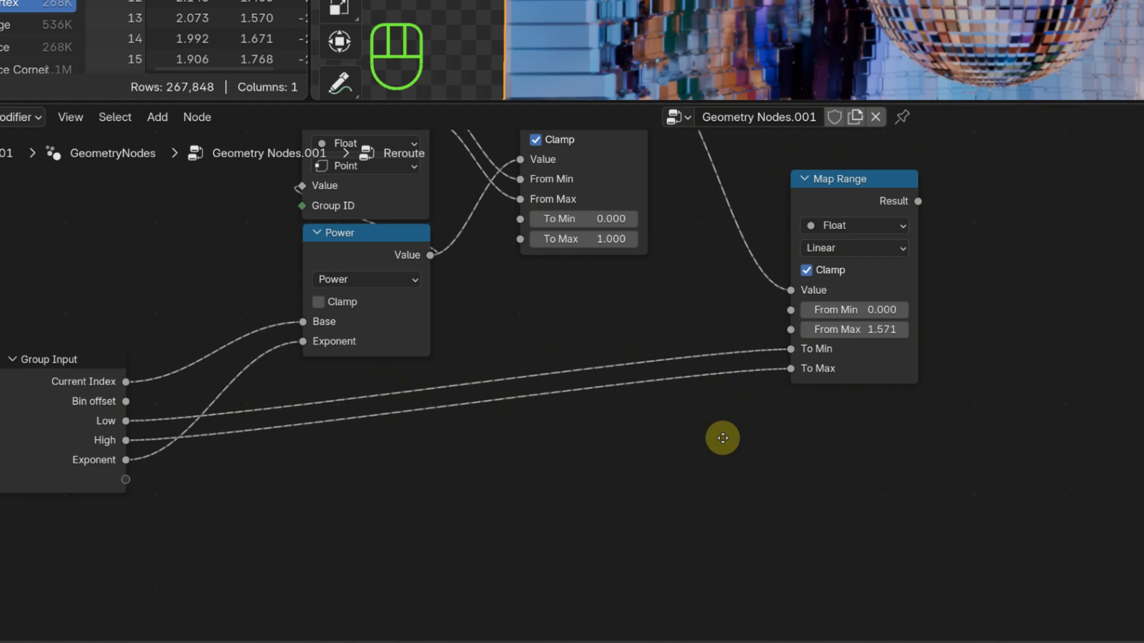
# Add an Add math node below the Power node, fed by the group's Current Index and Bin offset inputs.
pyautogui.moveTo(722, 439); pyautogui.dragTo(733, 420, button='middle')
pyautogui.moveTo(136, 361); pyautogui.dragTo(541, 480)
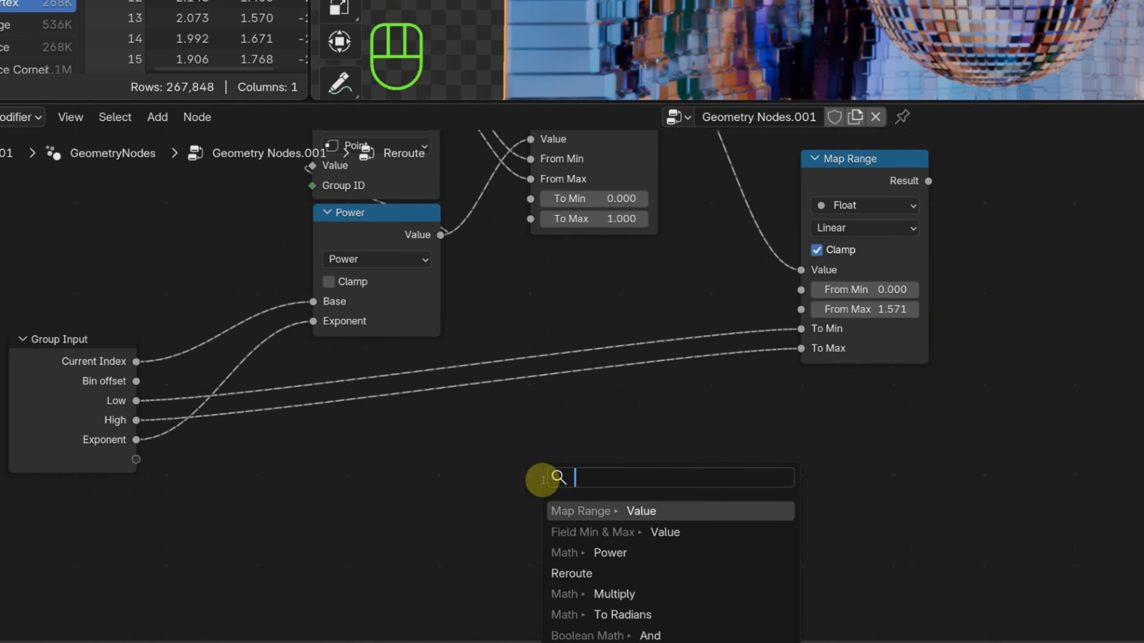
pyautogui.write('a')
pyautogui.click(583, 528)
pyautogui.moveTo(135, 382); pyautogui.dragTo(289, 427)
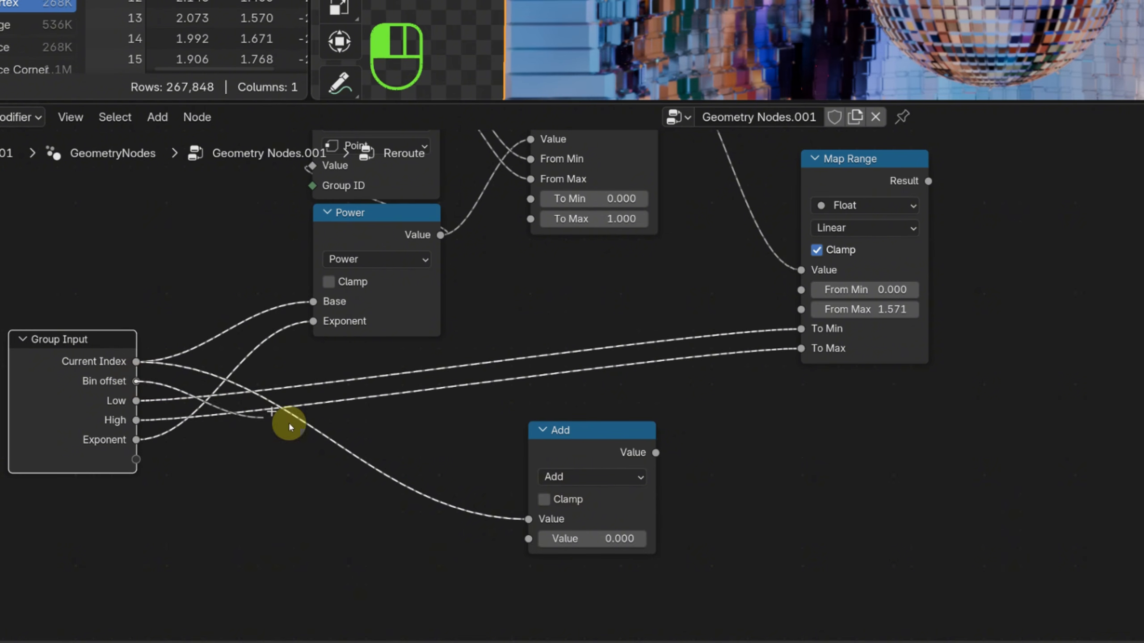
pyautogui.moveTo(526, 546); pyautogui.dragTo(528, 539)
pyautogui.moveTo(528, 431); pyautogui.dragTo(348, 412)
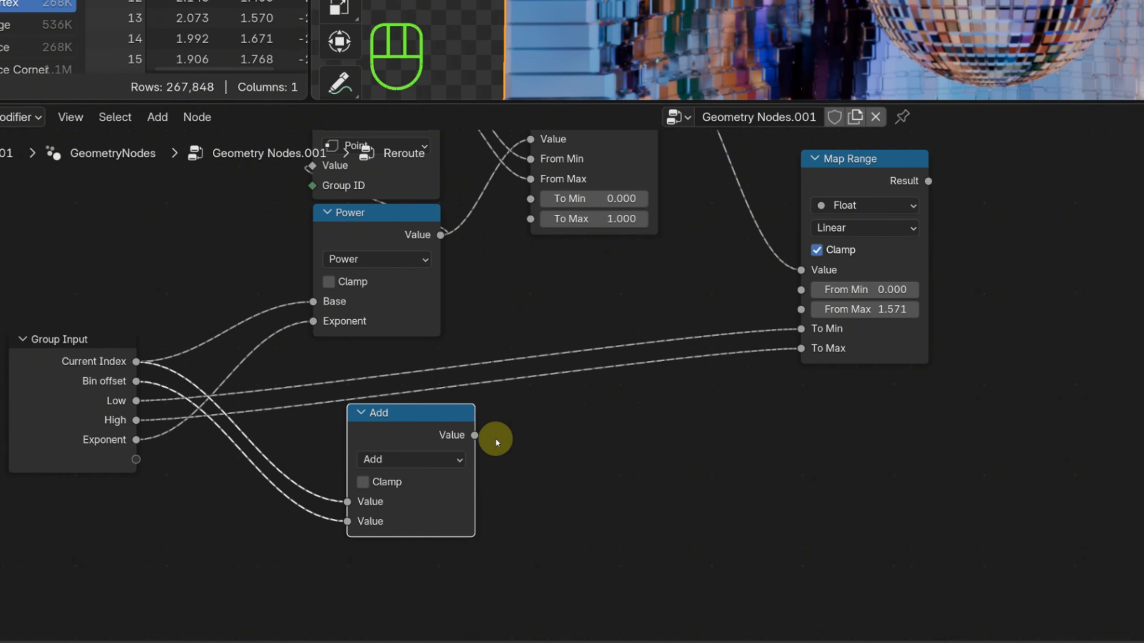
# Add a second Power node with the Add result as Base and the group's Exponent input as Exponent.
pyautogui.moveTo(475, 435); pyautogui.dragTo(684, 467)
pyautogui.write('po')
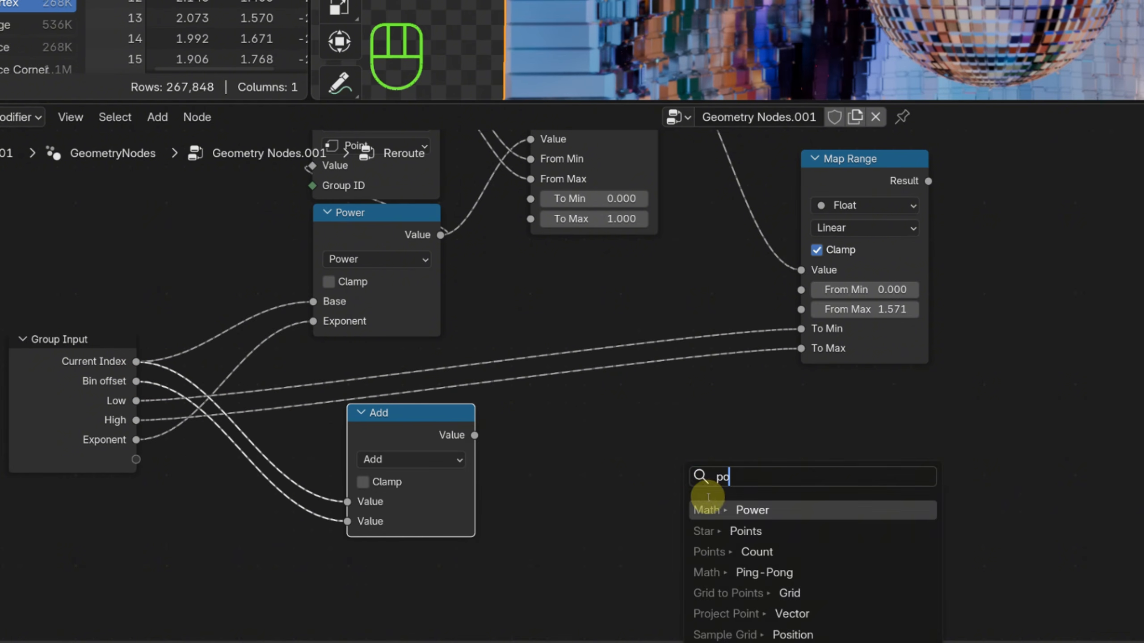
pyautogui.press('Return')
pyautogui.click(585, 481)
pyautogui.moveTo(136, 440); pyautogui.dragTo(573, 553)
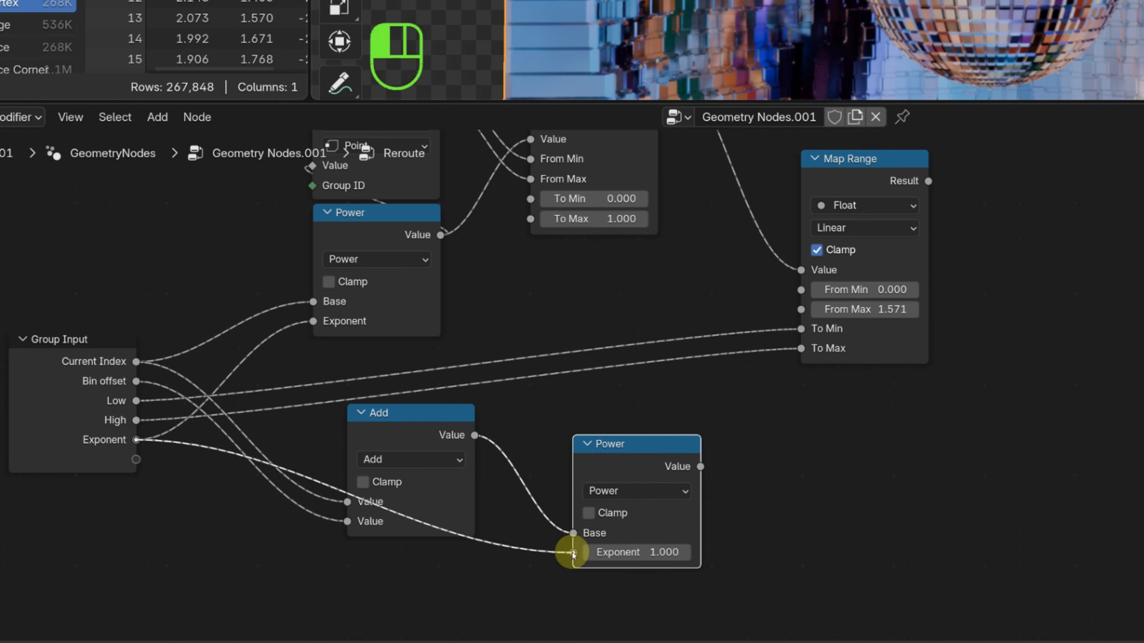
pyautogui.moveTo(607, 445); pyautogui.dragTo(578, 444)
# Add a Map Range node fed by the second Power node's Value.
pyautogui.moveTo(809, 483); pyautogui.dragTo(780, 423, button='middle')
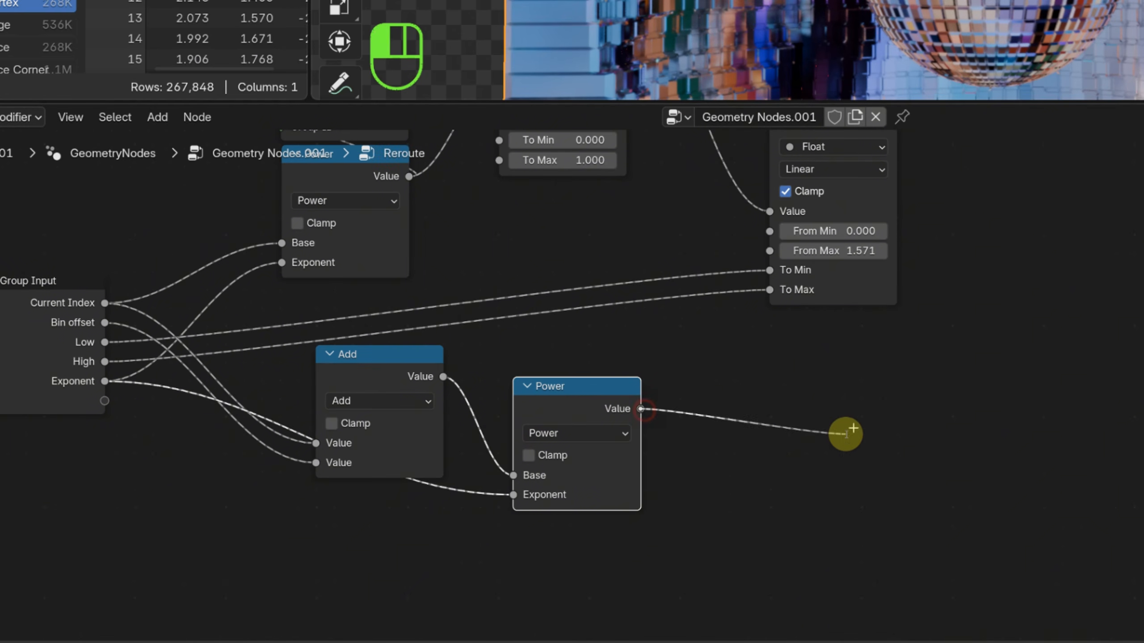
pyautogui.moveTo(846, 433); pyautogui.dragTo(847, 435)
pyautogui.write('map')
pyautogui.press('Return')
pyautogui.click(845, 409)
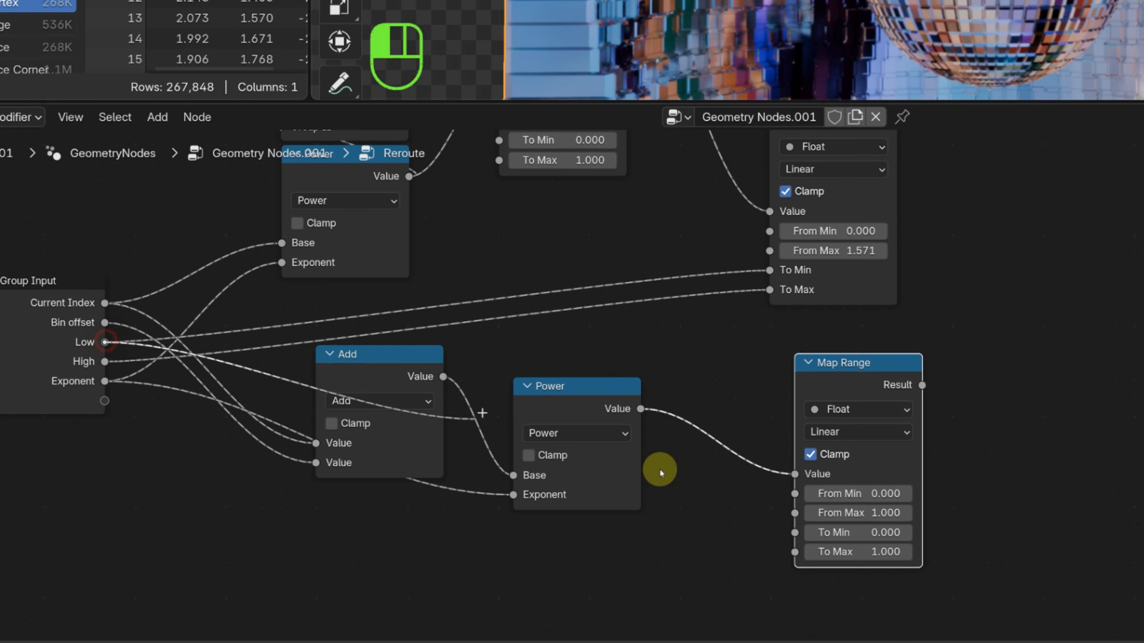
# Connect the group's Low and High inputs to To Min and To Max of the lower Map Range.
pyautogui.moveTo(481, 413); pyautogui.dragTo(788, 533)
pyautogui.moveTo(104, 362); pyautogui.dragTo(499, 489)
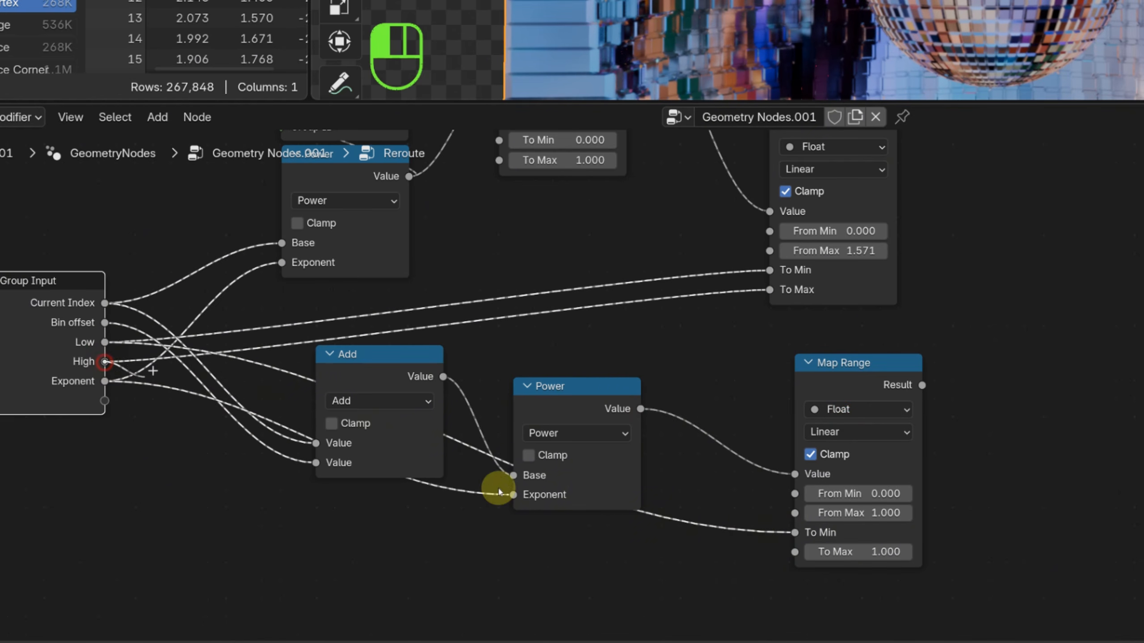
pyautogui.moveTo(776, 558); pyautogui.dragTo(795, 552)
# Reposition the Add node, lower Power node and lower Map Range to tidy the second chain.
pyautogui.moveTo(882, 374); pyautogui.dragTo(867, 379)
pyautogui.scroll(-2, 867, 380)
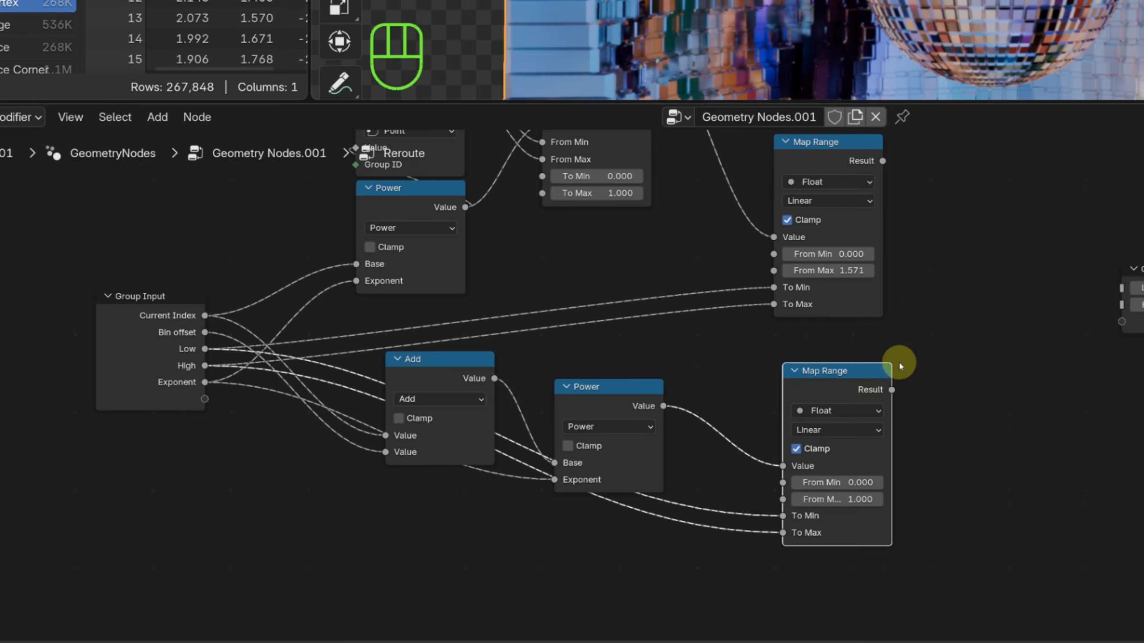
pyautogui.moveTo(902, 361); pyautogui.dragTo(895, 416, button='middle')
pyautogui.moveTo(426, 428); pyautogui.dragTo(412, 410)
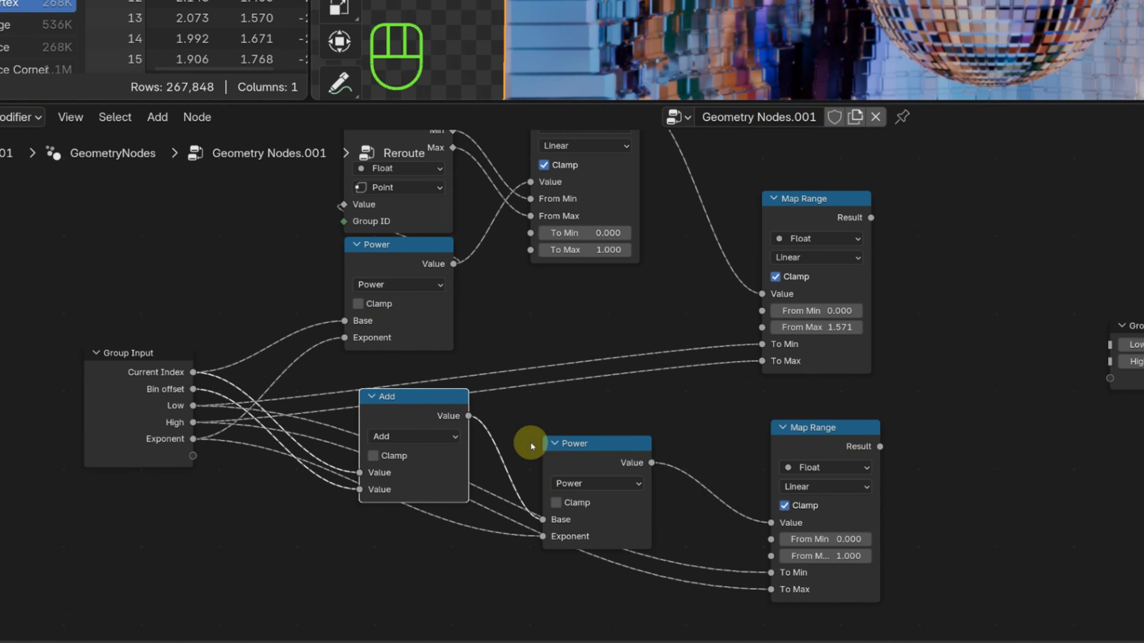
pyautogui.moveTo(606, 463); pyautogui.dragTo(658, 458)
# Connect the upper chain's final Map Range Result to the Low group output and the lower one's Result to High.
pyautogui.scroll(-3, 654, 432)
pyautogui.moveTo(862, 281); pyautogui.dragTo(864, 283)
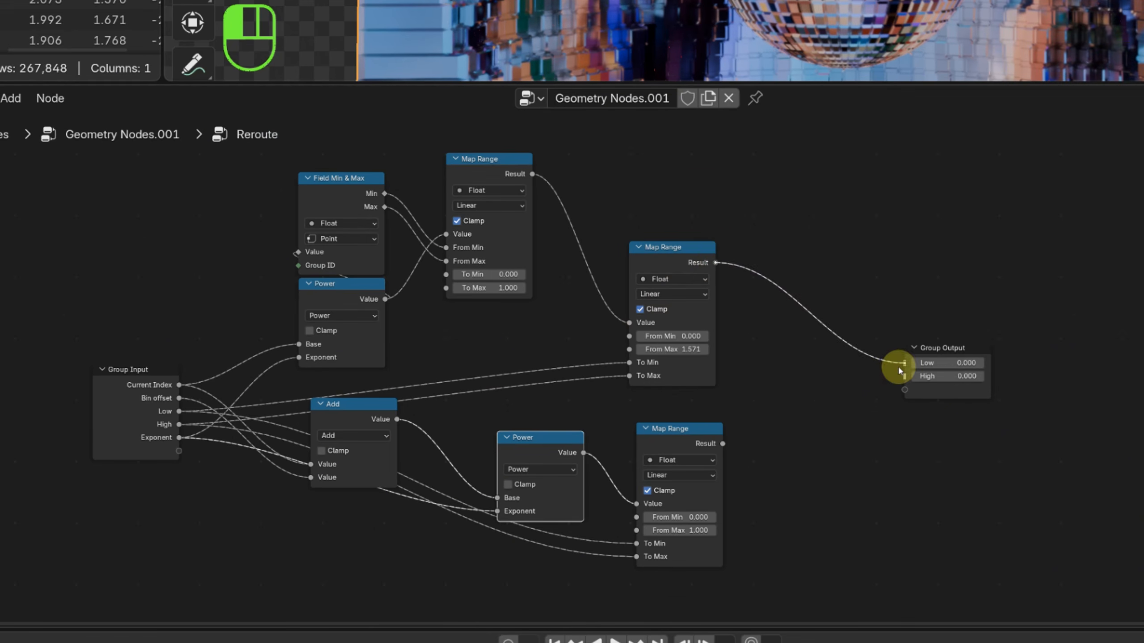
pyautogui.moveTo(898, 371); pyautogui.dragTo(902, 364)
pyautogui.moveTo(723, 444); pyautogui.dragTo(901, 376)
# Return to the parent node tree, widen the group node and rename the group Frequency Bins.
pyautogui.moveTo(802, 423); pyautogui.dragTo(899, 398, button='middle')
pyautogui.scroll(1, 899, 398)
pyautogui.press('Tab')
pyautogui.moveTo(1070, 358); pyautogui.dragTo(837, 242, button='middle')
pyautogui.moveTo(838, 325); pyautogui.dragTo(898, 326)
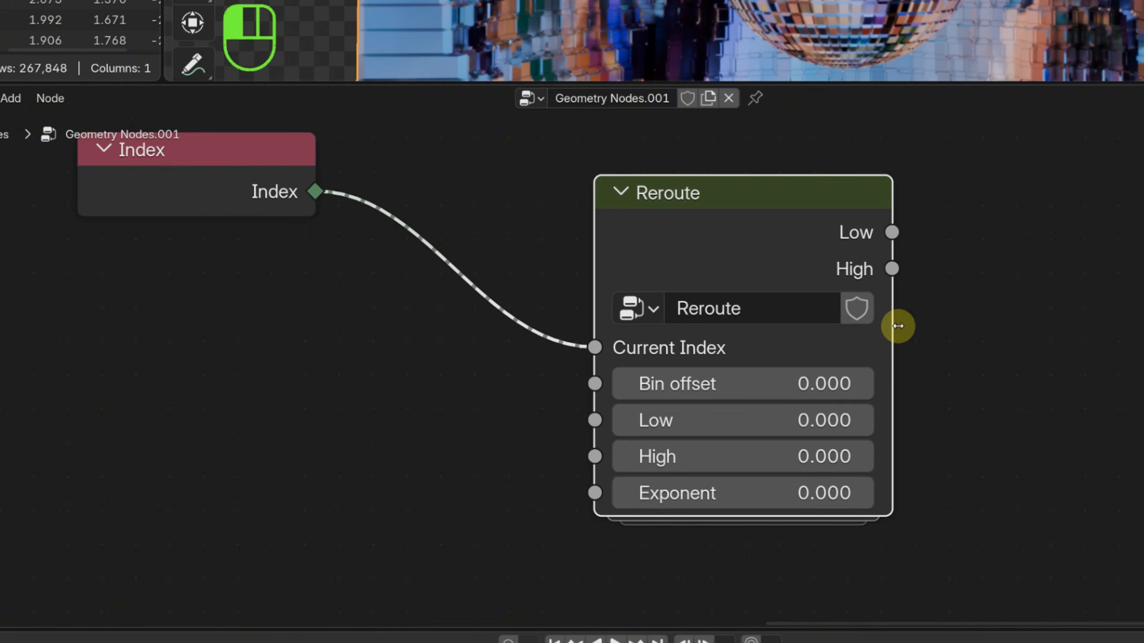
pyautogui.scroll(1, 898, 326)
pyautogui.click(703, 287)
pyautogui.write('Frequency B')
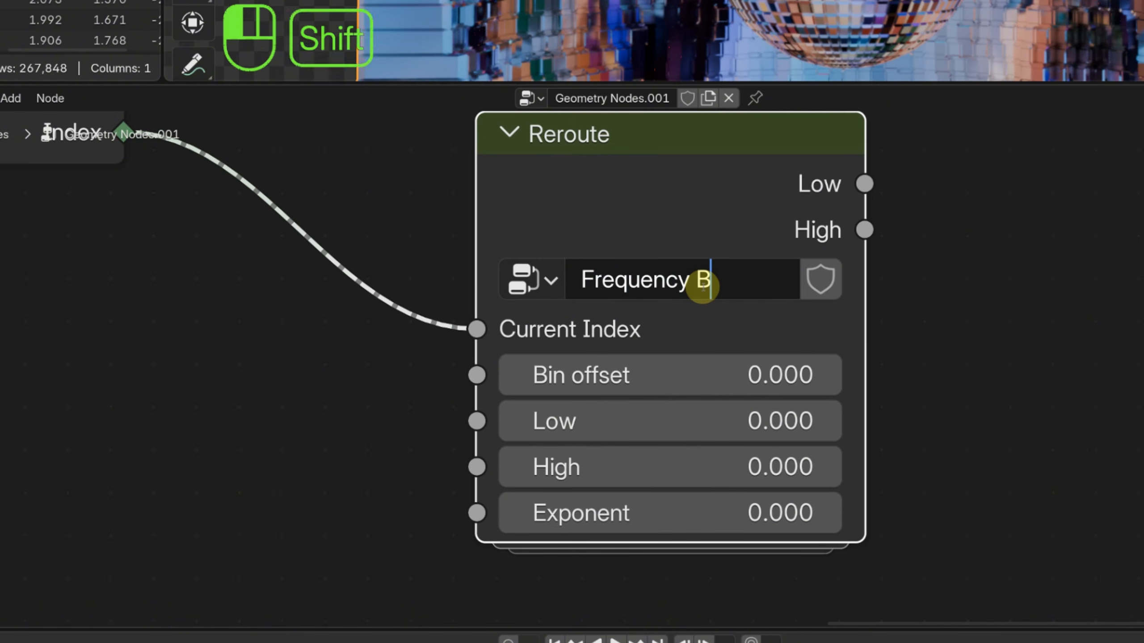
pyautogui.write('ins')
pyautogui.press('Return')
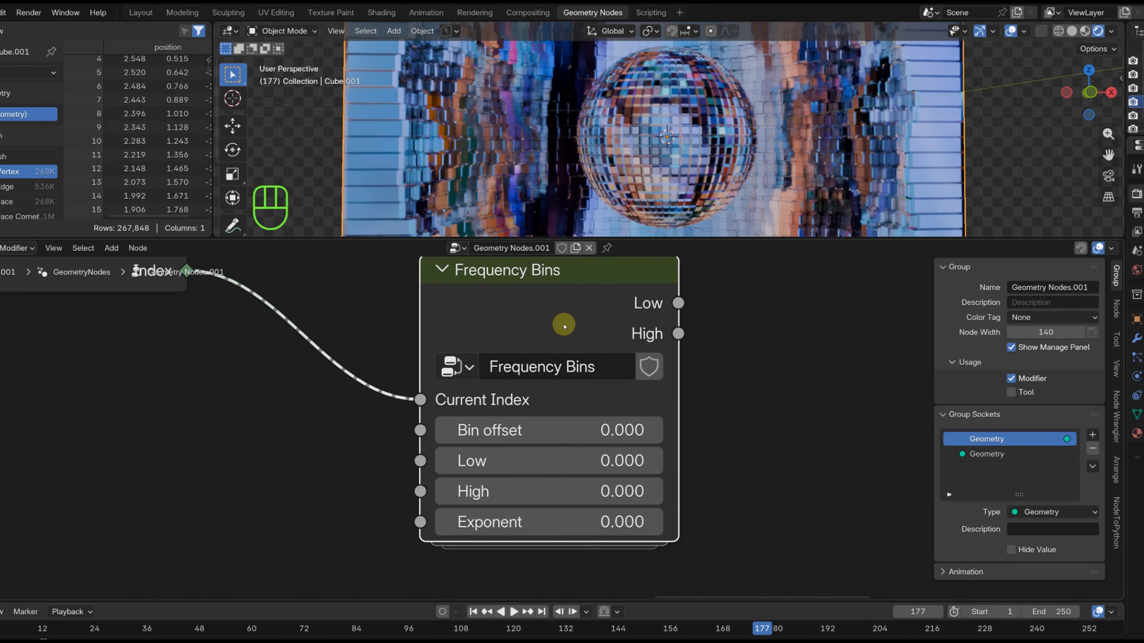
# Set the subtype of the Frequency Bins group's Low and High input sockets to Frequency.
pyautogui.press('Tab')
pyautogui.scroll(-2, 993, 466)
pyautogui.click(930, 390)
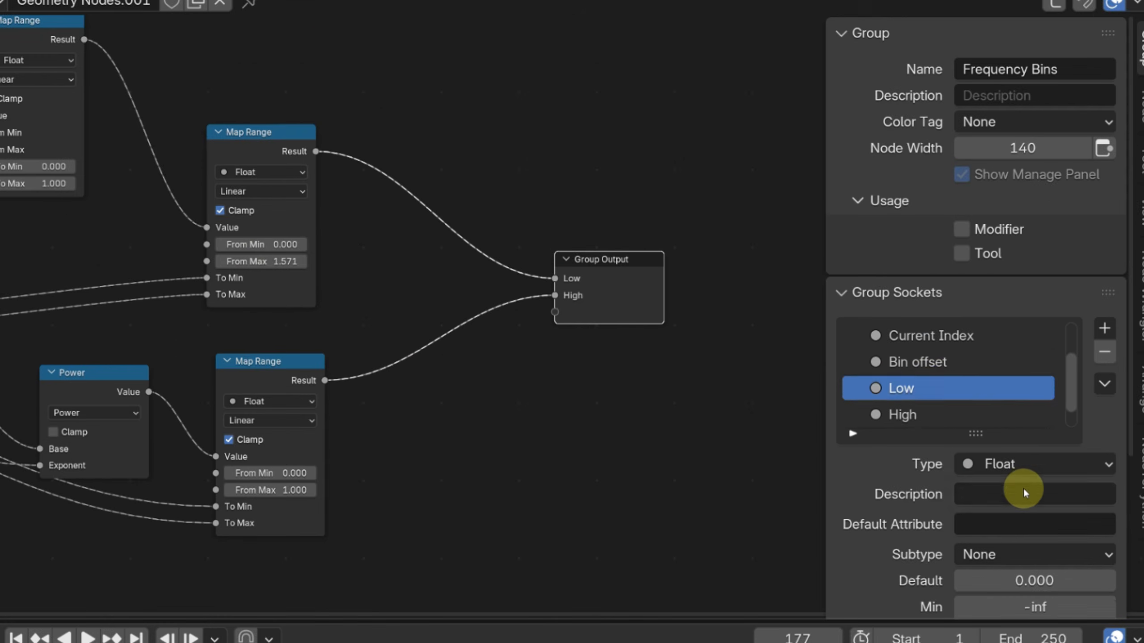
pyautogui.scroll(-2, 1022, 486)
pyautogui.click(1016, 505)
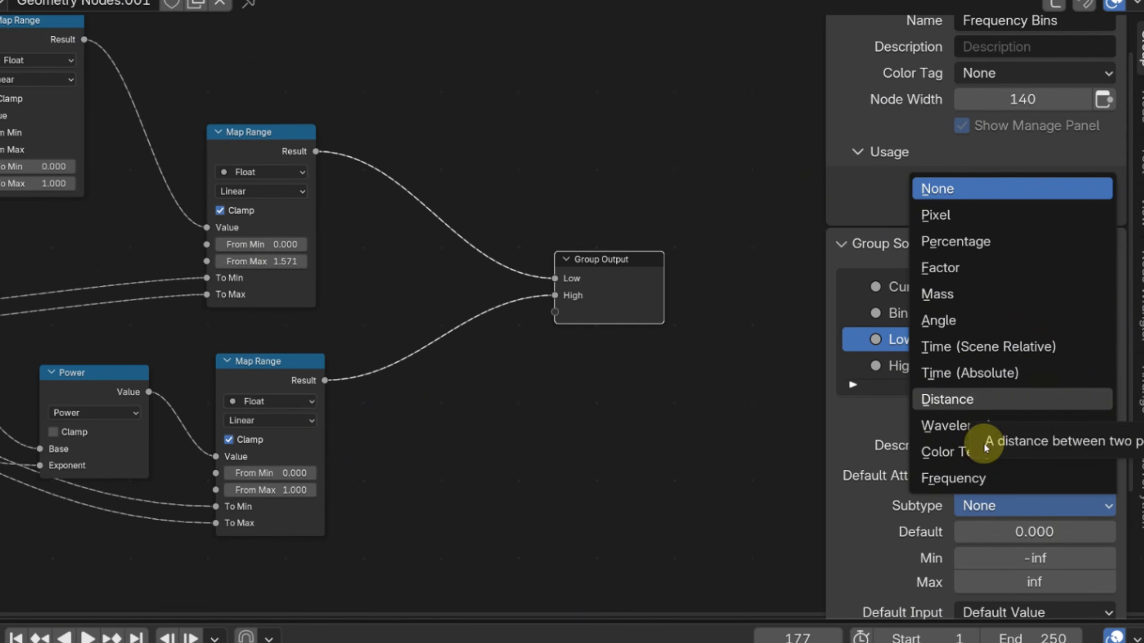
pyautogui.click(965, 477)
pyautogui.click(946, 366)
pyautogui.click(1017, 501)
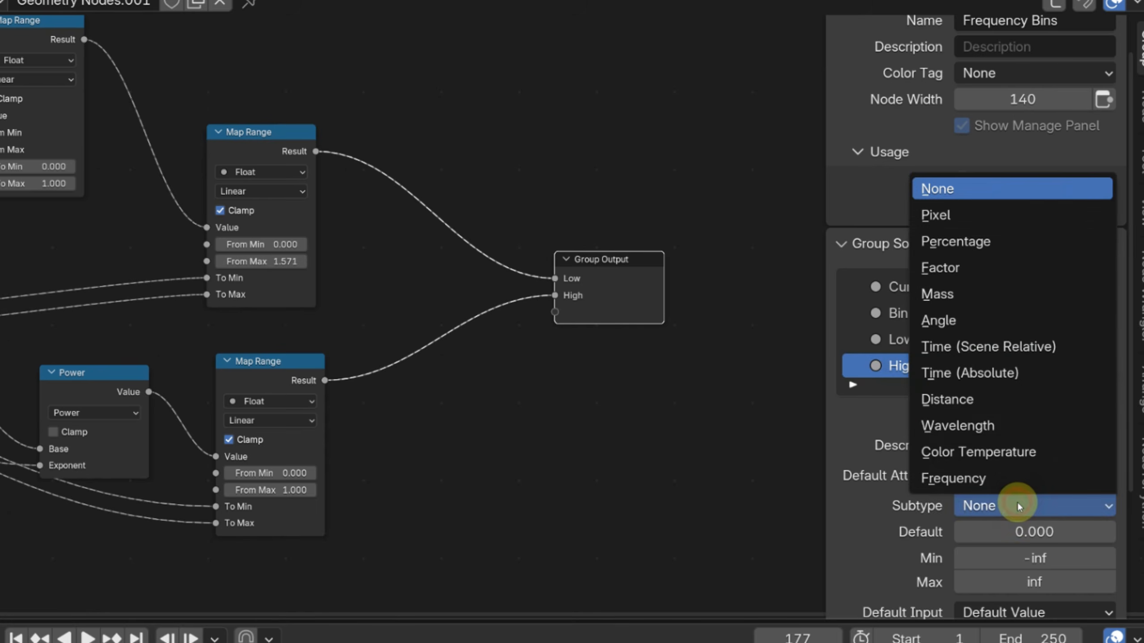
pyautogui.click(995, 476)
# Set the subtype of the group's Low and High output sockets to Frequency.
pyautogui.scroll(-2, 542, 310)
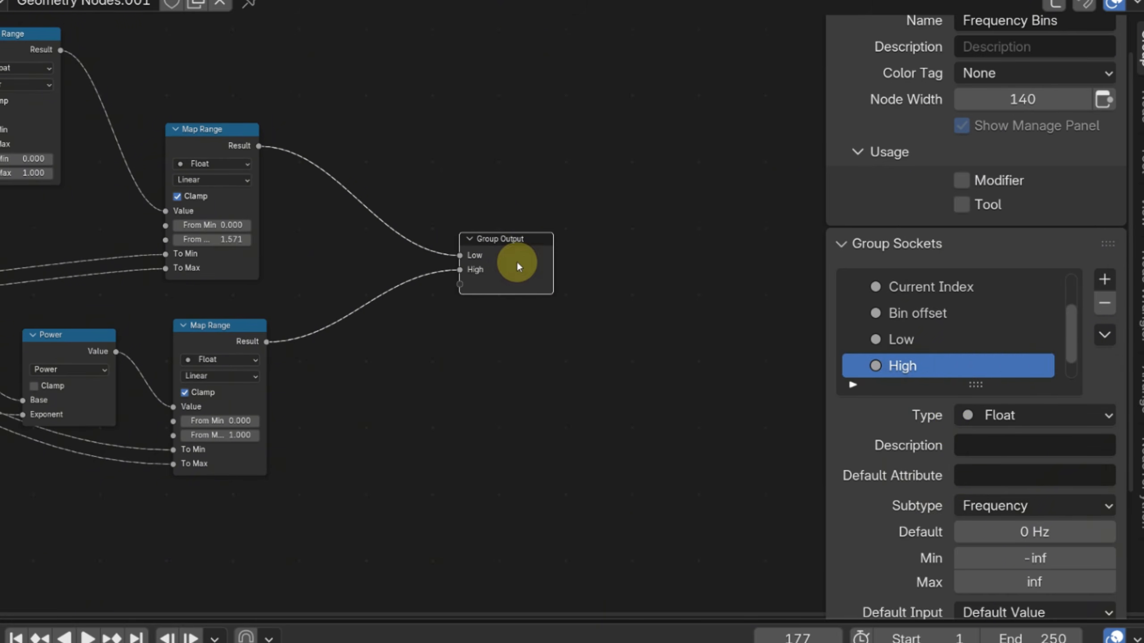
pyautogui.click(987, 287)
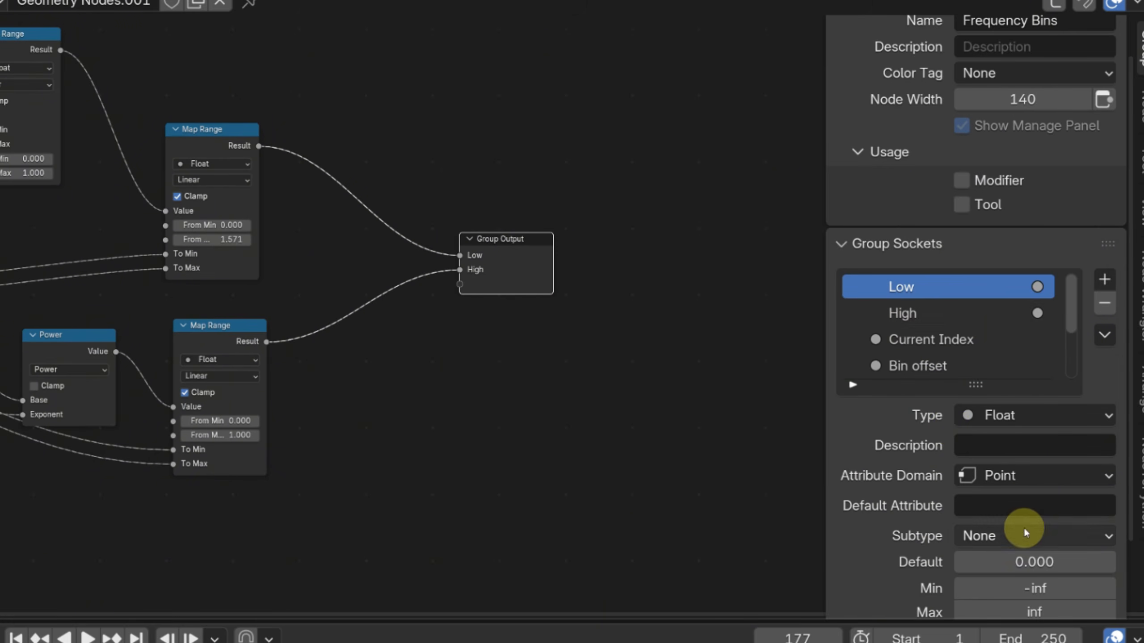
pyautogui.click(1024, 532)
pyautogui.click(1000, 509)
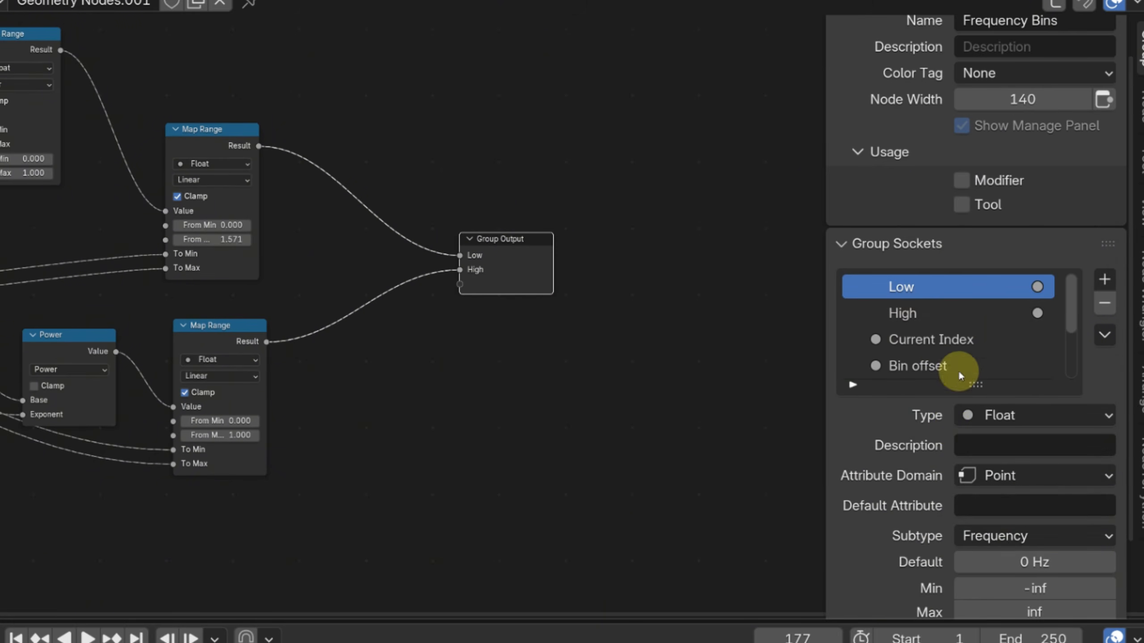
pyautogui.click(946, 313)
pyautogui.click(1017, 535)
pyautogui.click(1015, 513)
pyautogui.moveTo(552, 534); pyautogui.dragTo(544, 391, button='middle')
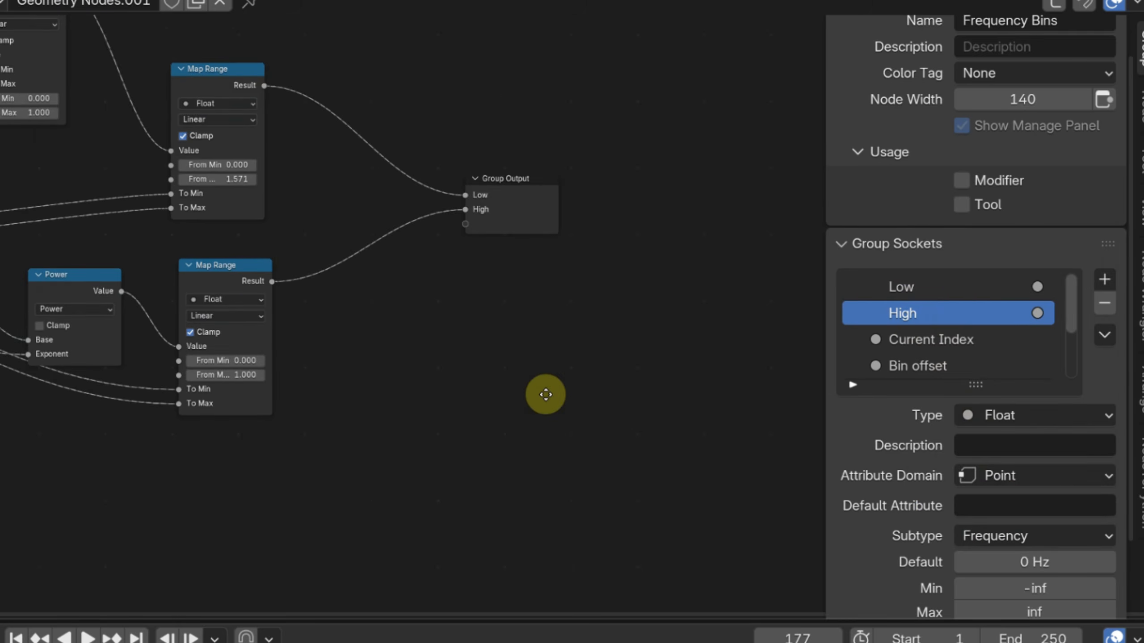
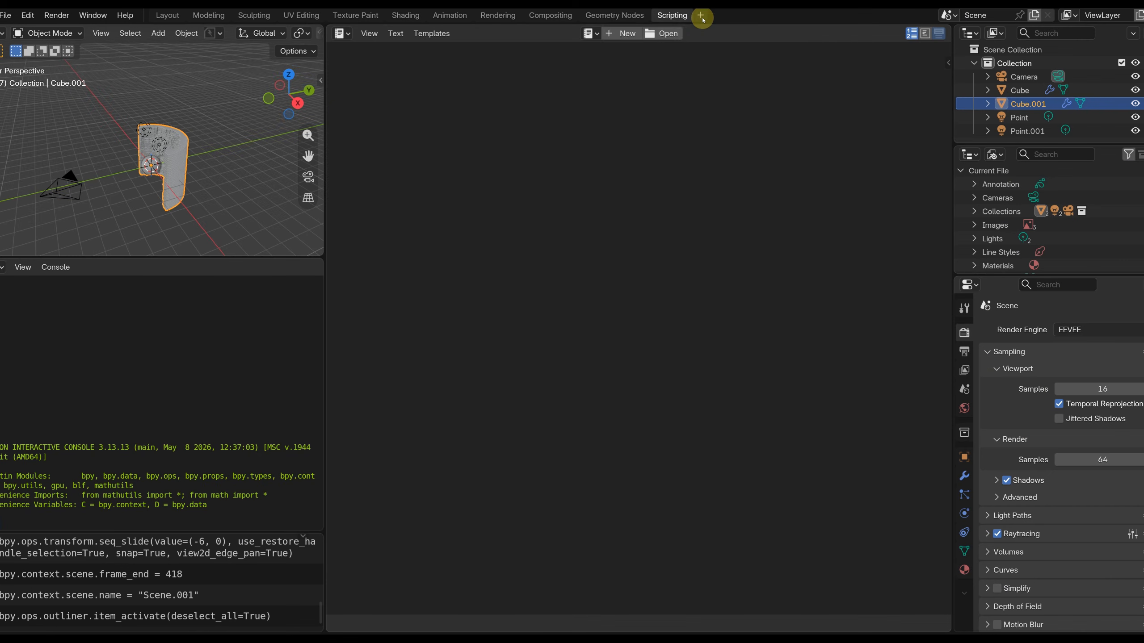
# Add a new Geometry Nodes workspace and change its 3D viewport into a Video Sequencer.
pyautogui.click(701, 17)
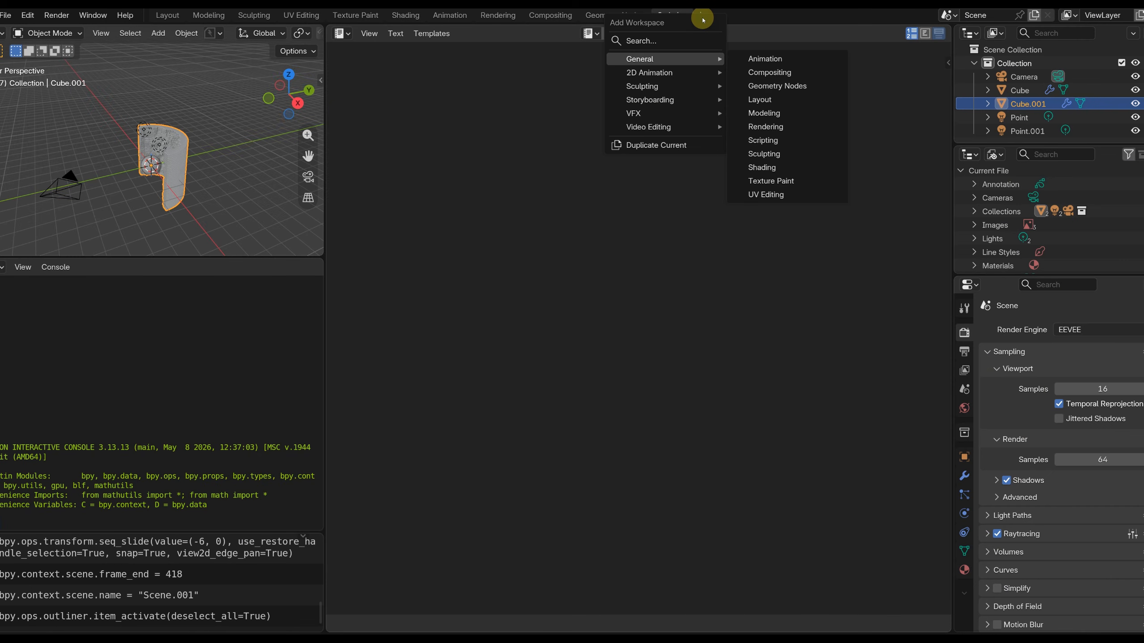
pyautogui.click(768, 86)
pyautogui.moveTo(386, 53); pyautogui.dragTo(158, 48)
pyautogui.click(174, 35)
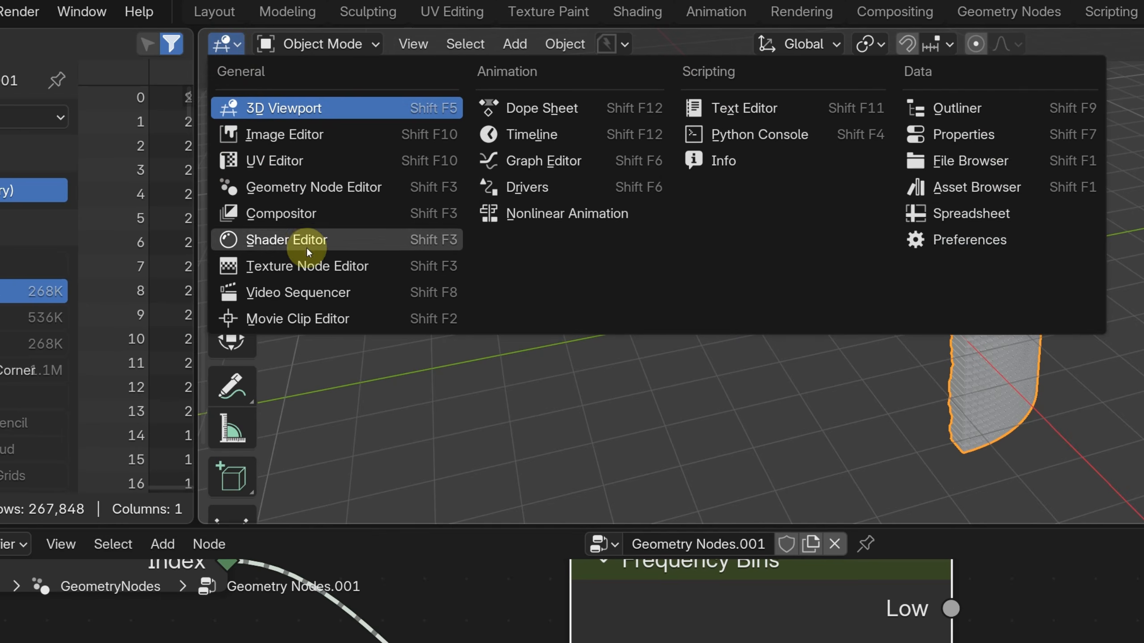
pyautogui.click(314, 290)
# Assign Scene to the sequencer and add the sound file dapchandinhu.WAV as a strip.
pyautogui.click(816, 44)
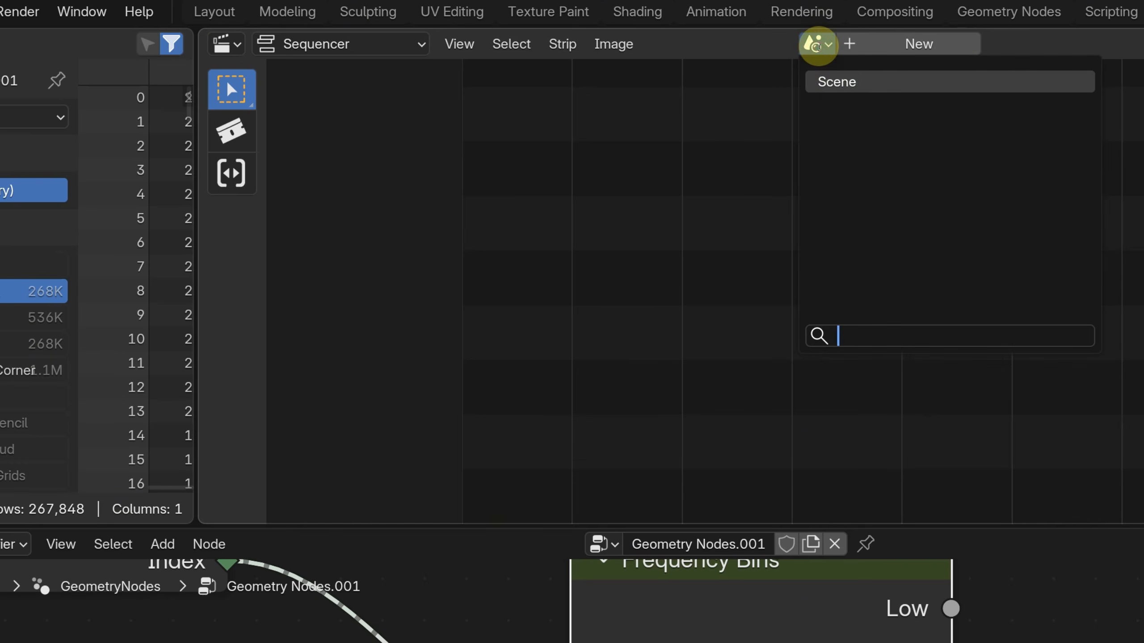
pyautogui.click(840, 85)
pyautogui.click(621, 44)
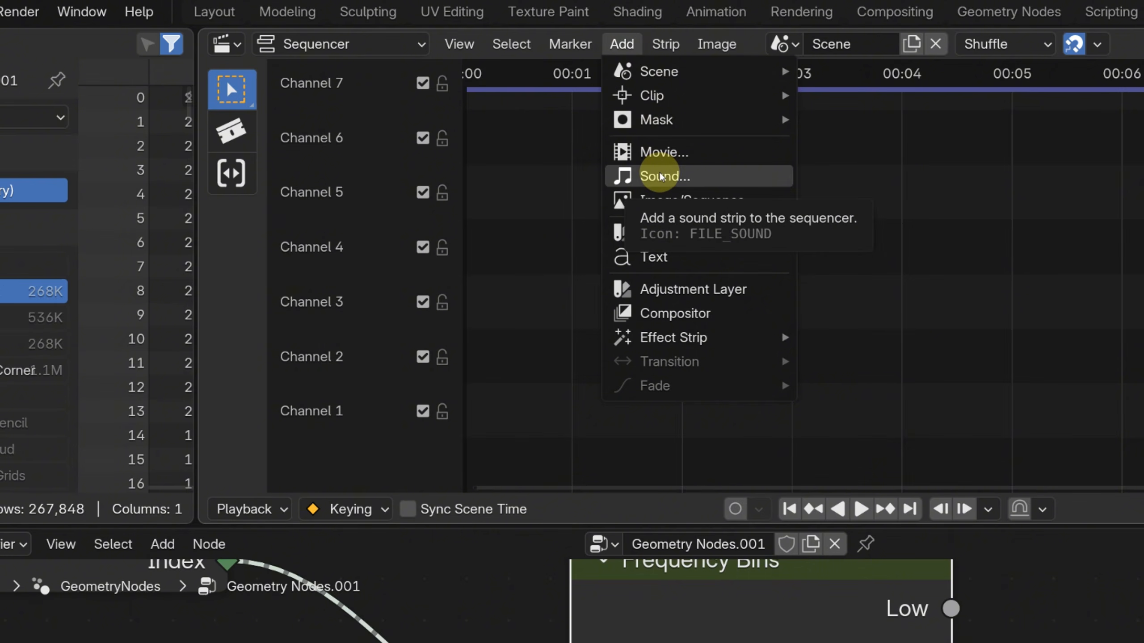
pyautogui.click(418, 109)
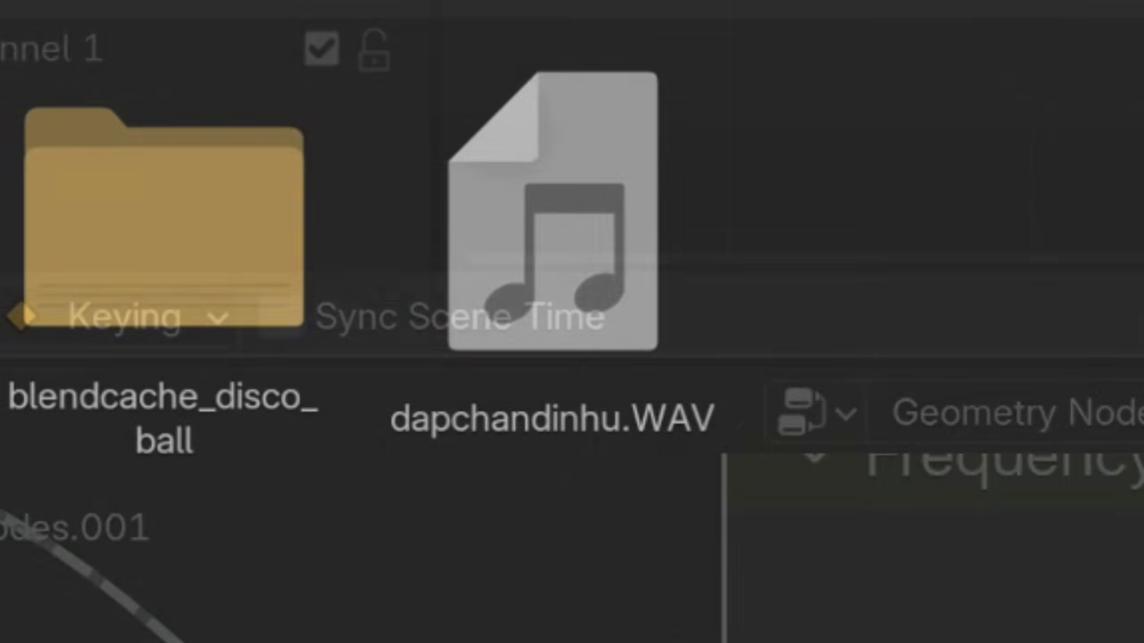
pyautogui.click(726, 190)
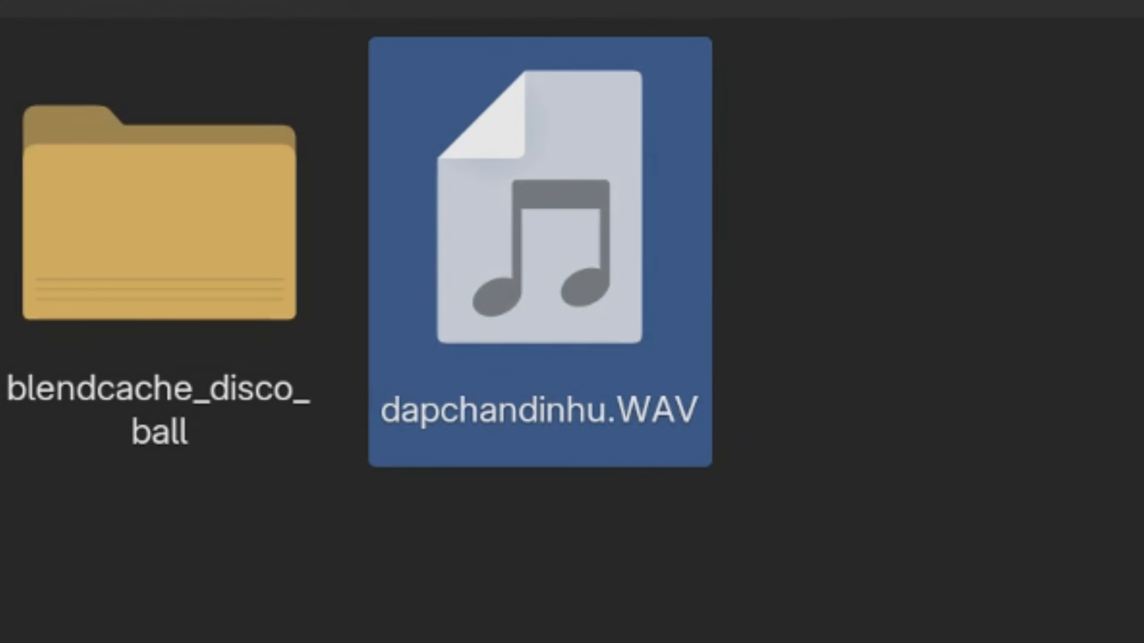
pyautogui.doubleClick(646, 344)
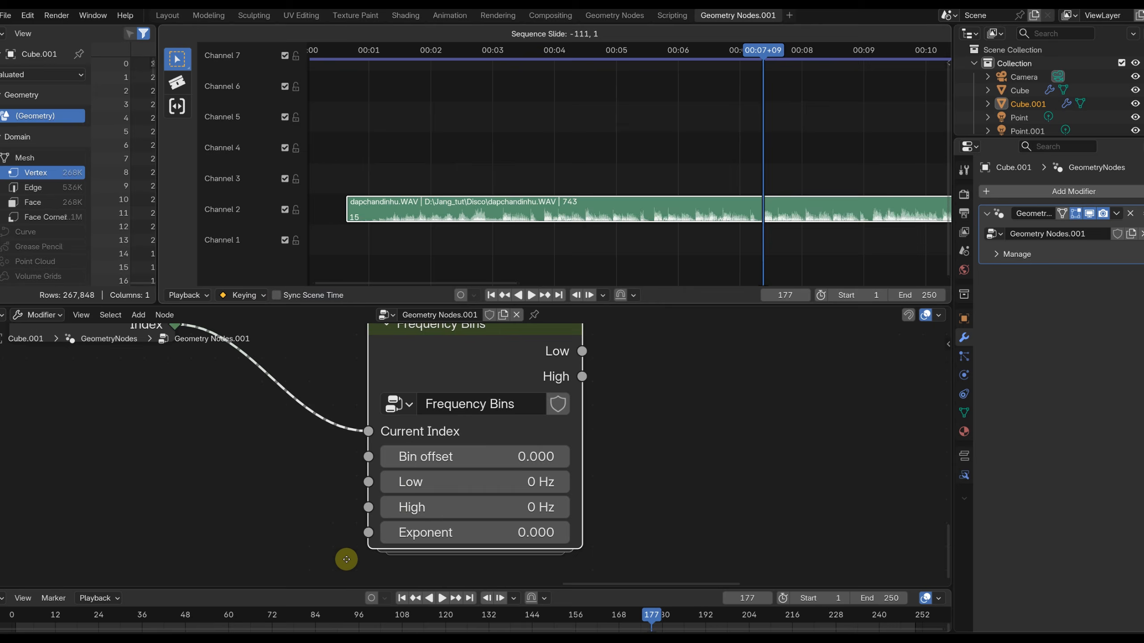
# Place the sound strip at the beginning of channel 1 and enlarge the sequencer area.
pyautogui.click(327, 572)
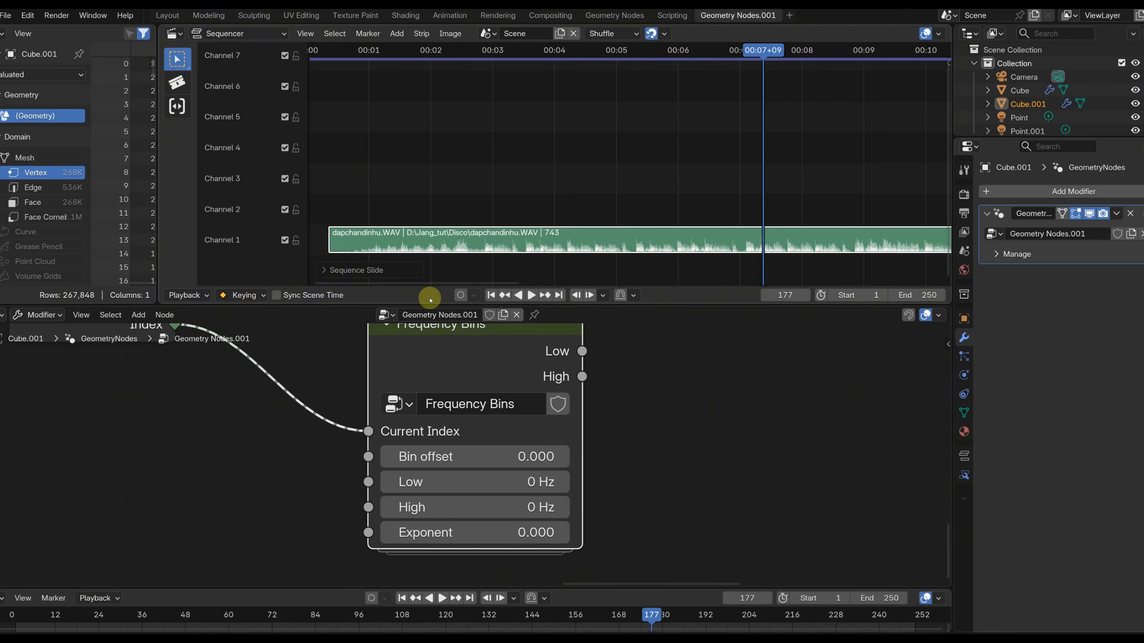
pyautogui.moveTo(423, 304); pyautogui.dragTo(417, 466)
pyautogui.moveTo(383, 393); pyautogui.dragTo(367, 391)
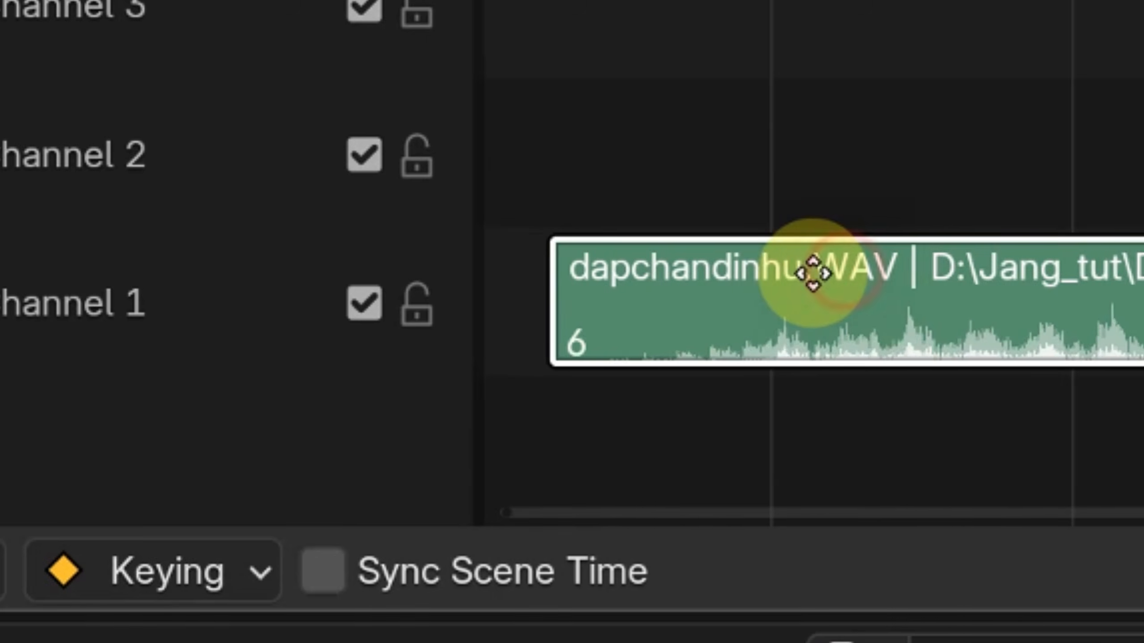
pyautogui.moveTo(762, 271); pyautogui.dragTo(721, 266)
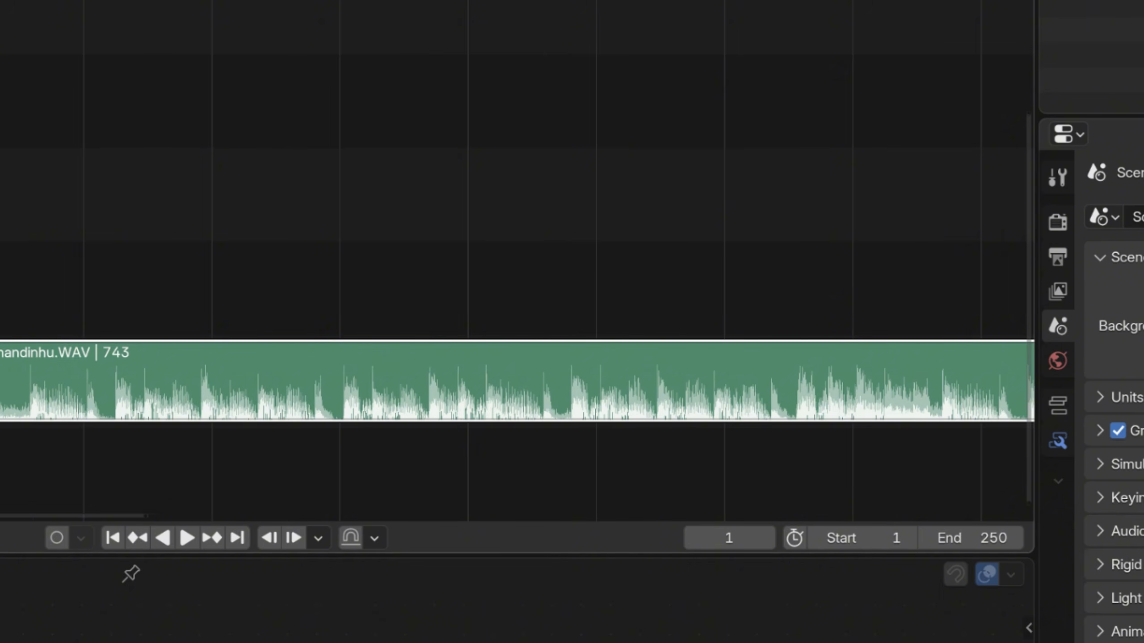
# Set the scene's end frame to 418 and frame the whole sound strip in the sequencer.
pyautogui.hscroll(5, 517, 380)
pyautogui.hscroll(-2, 364, 480)
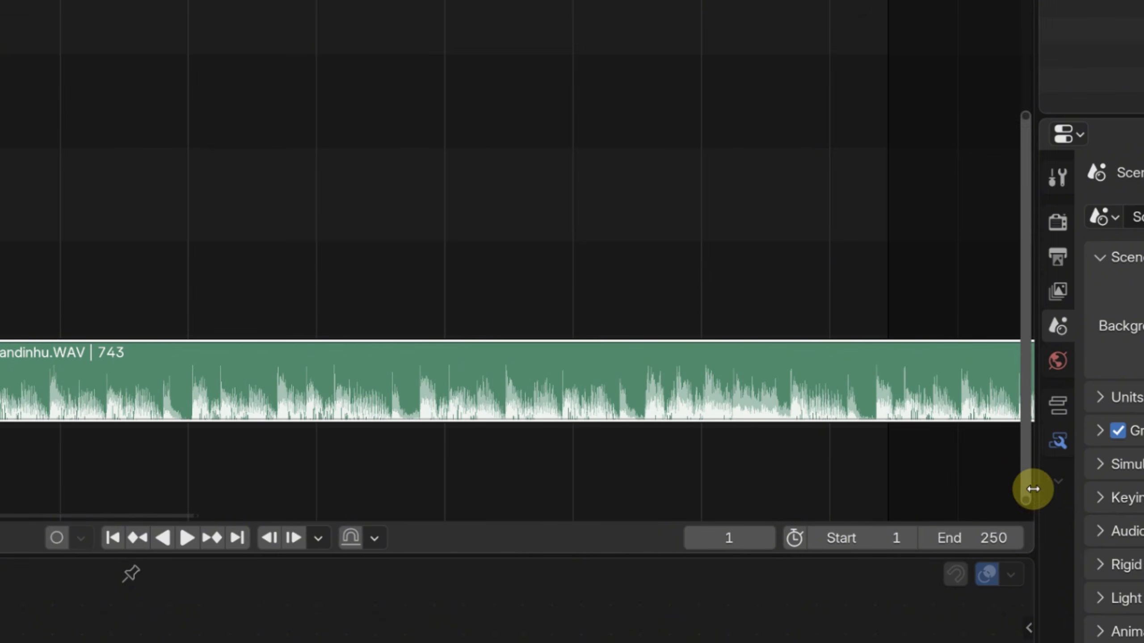
pyautogui.moveTo(1033, 489); pyautogui.dragTo(1126, 513)
pyautogui.doubleClick(1097, 539)
pyautogui.write('418')
pyautogui.press('Return')
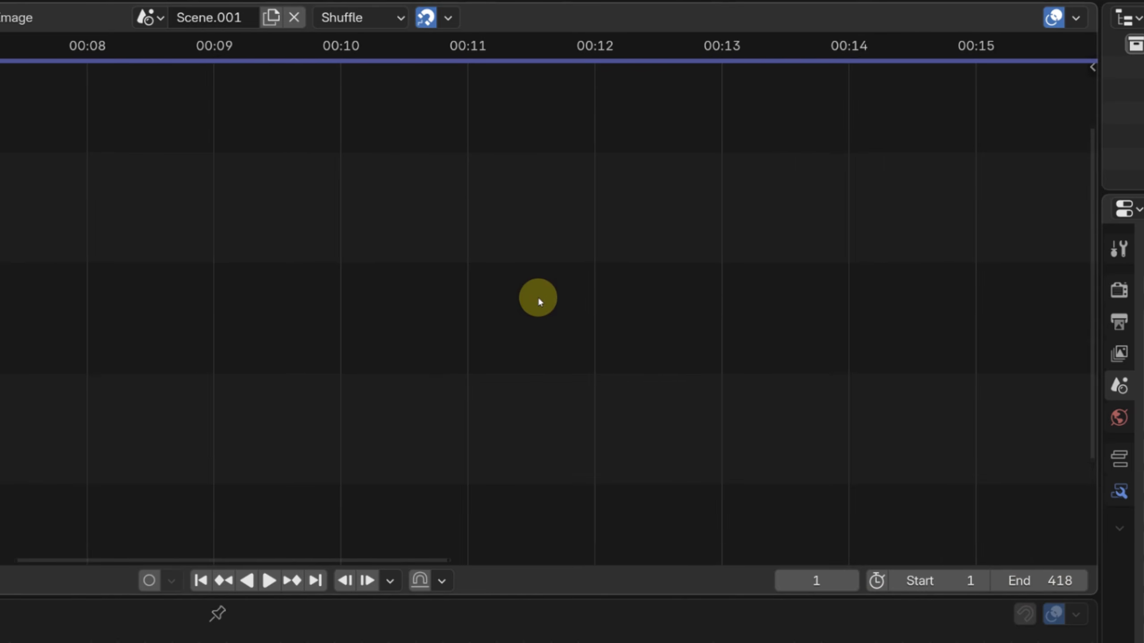
pyautogui.press('Home')
pyautogui.moveTo(499, 171); pyautogui.dragTo(286, 247, button='middle')
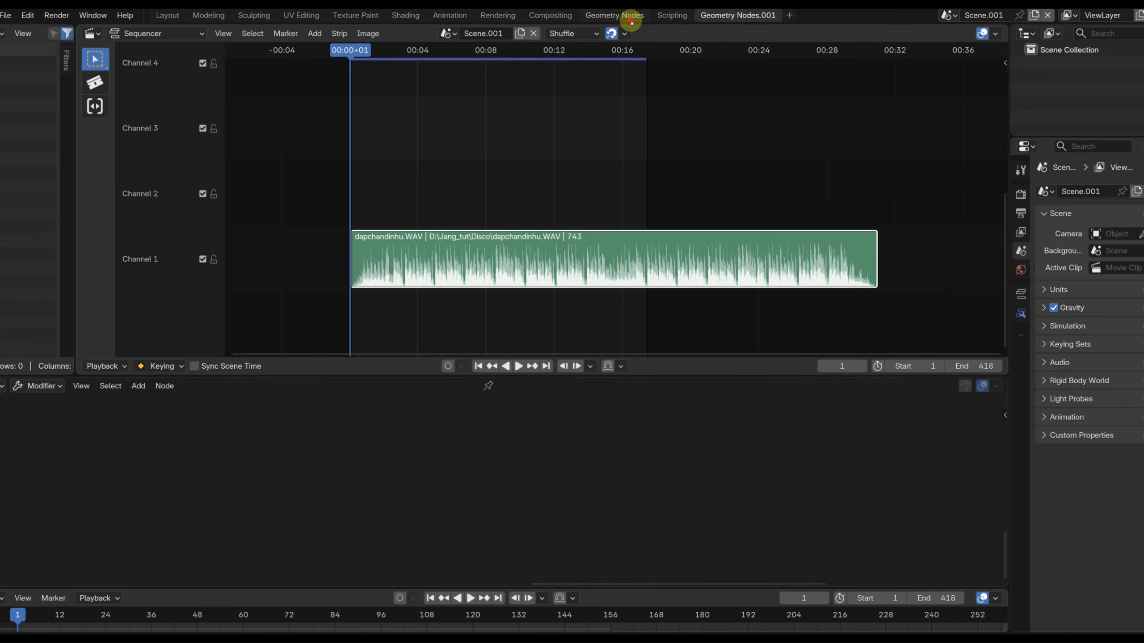
# Add a Sample Sound Frequencies node beside the Frequency Bins group, with dapchandinhu.WAV as its sound.
pyautogui.click(615, 15)
pyautogui.moveTo(176, 595); pyautogui.dragTo(112, 513)
pyautogui.click(111, 523)
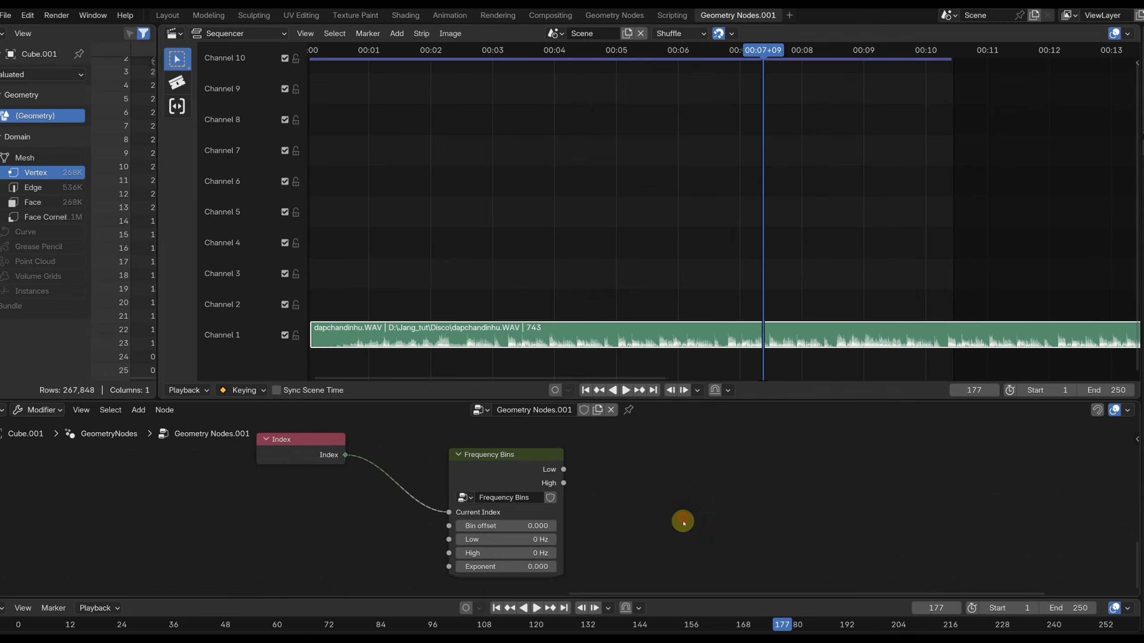
pyautogui.moveTo(663, 517); pyautogui.dragTo(616, 506, button='middle')
pyautogui.hotkey('shift', 'a')
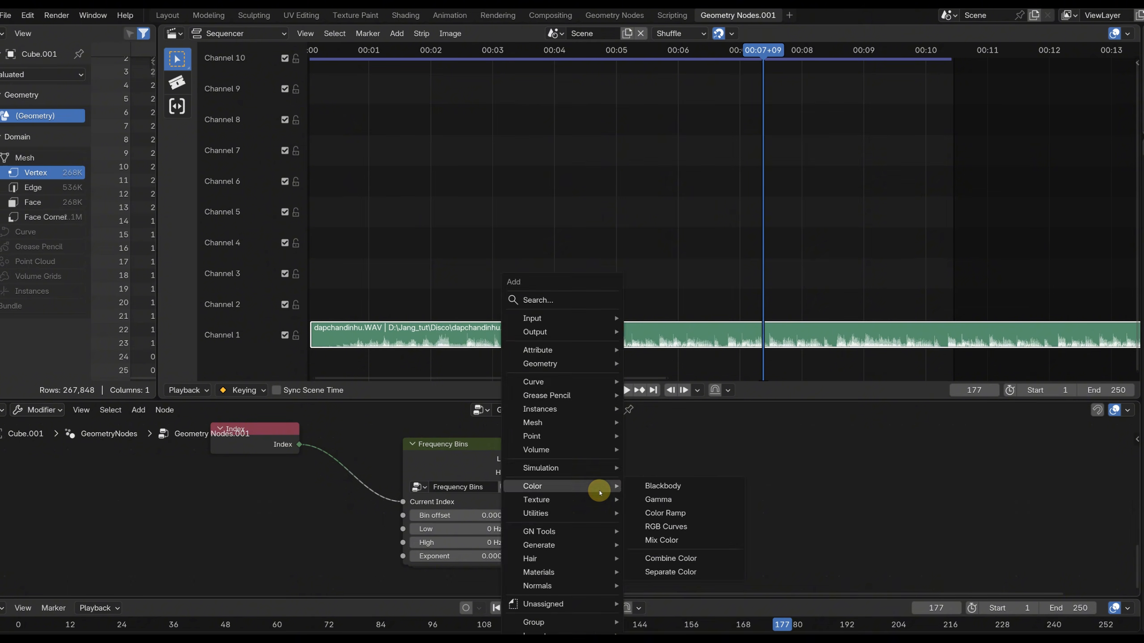
pyautogui.write('samp ')
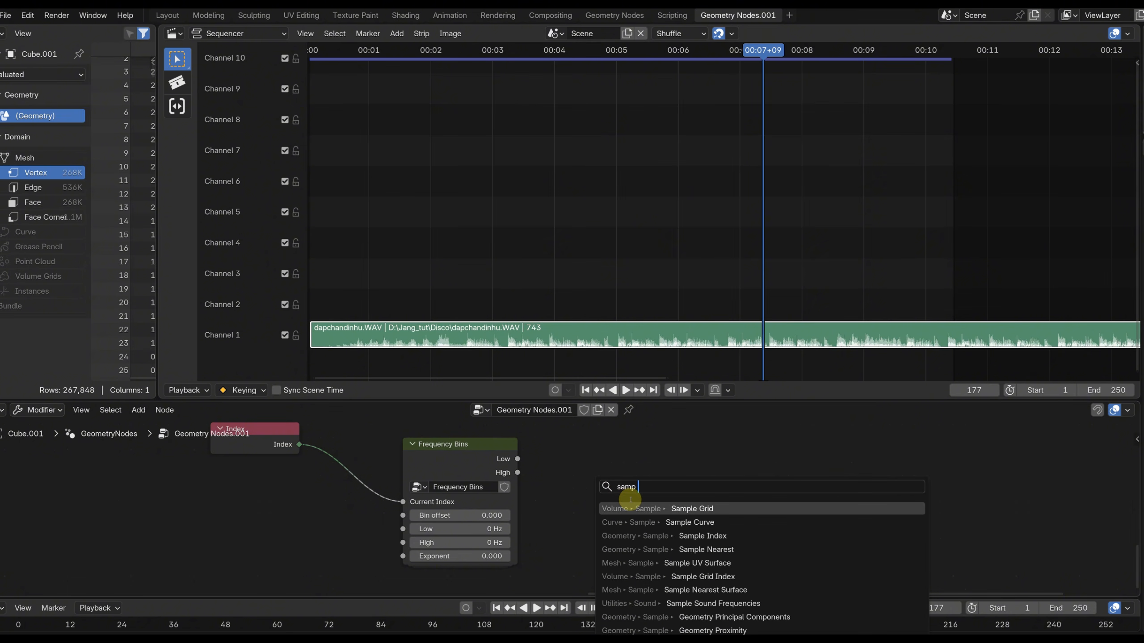
pyautogui.write('so')
pyautogui.click(654, 506)
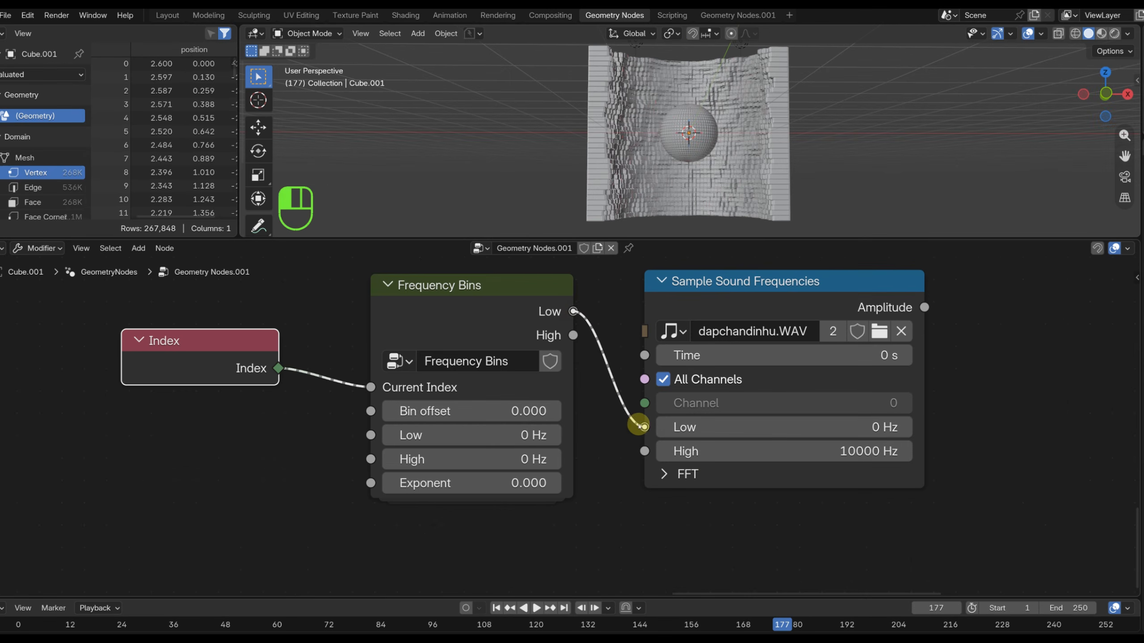
# Link the Low and High outputs of Frequency Bins to Sample Sound Frequencies and set the group's range to 25–10000 Hz.
pyautogui.moveTo(639, 425); pyautogui.dragTo(643, 427)
pyautogui.moveTo(573, 335); pyautogui.dragTo(644, 451)
pyautogui.click(494, 436)
pyautogui.press('Return')
pyautogui.click(494, 460)
pyautogui.write('1000')
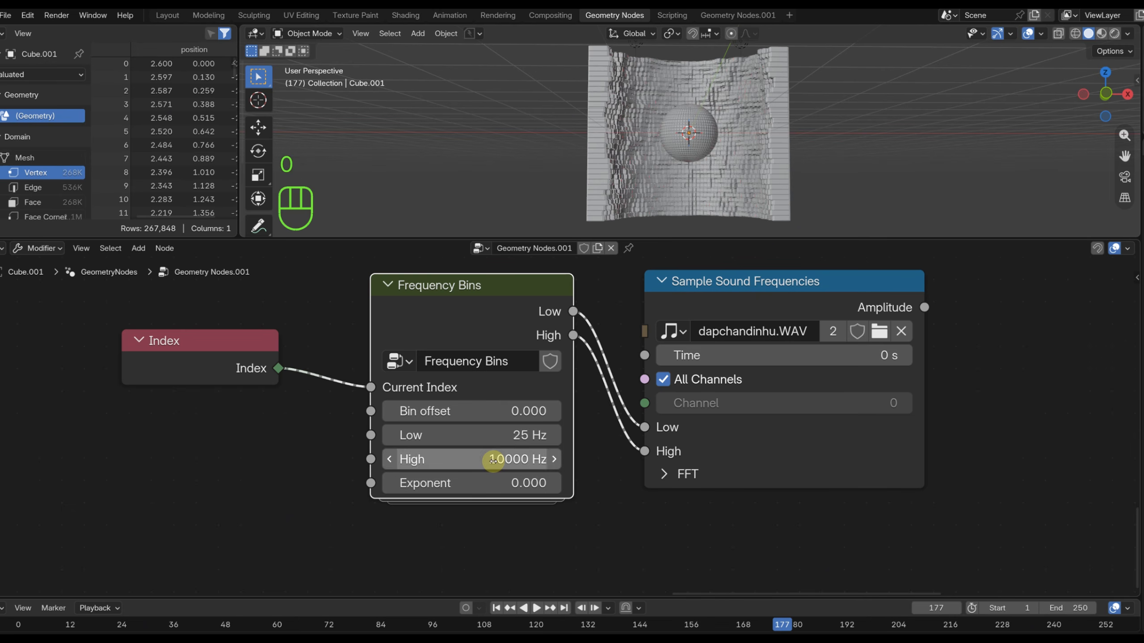
# Add a Spline Parameter node above Resample Curve, between the segment step frame and Curve to Mesh.
pyautogui.scroll(-10, 352, 412)
pyautogui.moveTo(352, 411); pyautogui.dragTo(541, 375, button='middle')
pyautogui.scroll(4, 586, 405)
pyautogui.moveTo(669, 431); pyautogui.dragTo(613, 433)
pyautogui.moveTo(790, 303); pyautogui.dragTo(830, 296)
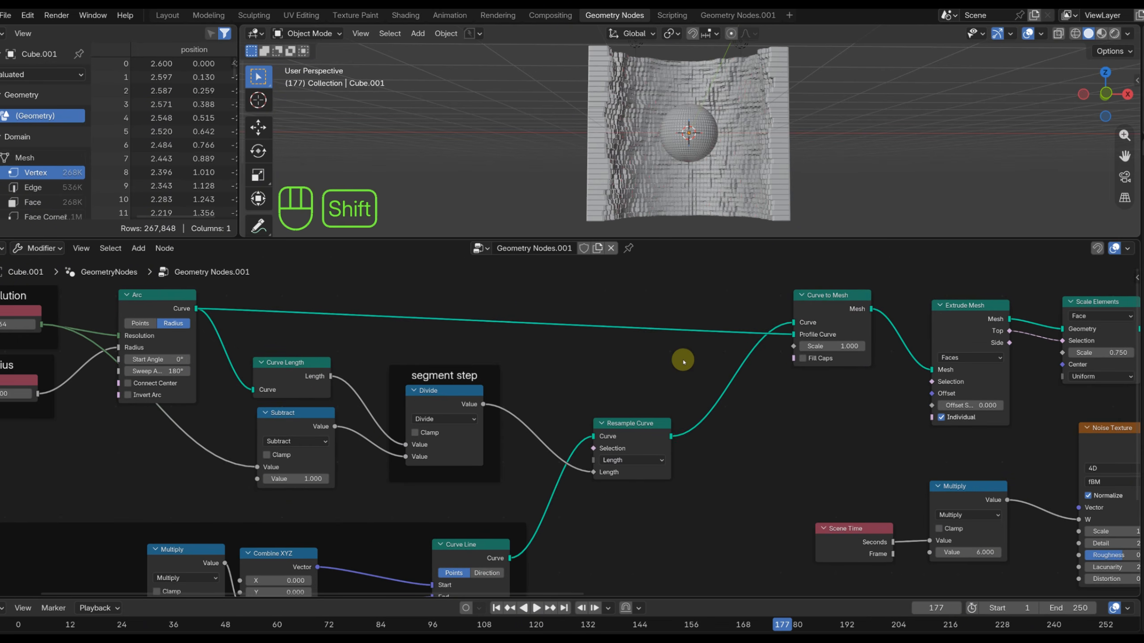
pyautogui.hotkey('shift', 'a')
pyautogui.write('spline')
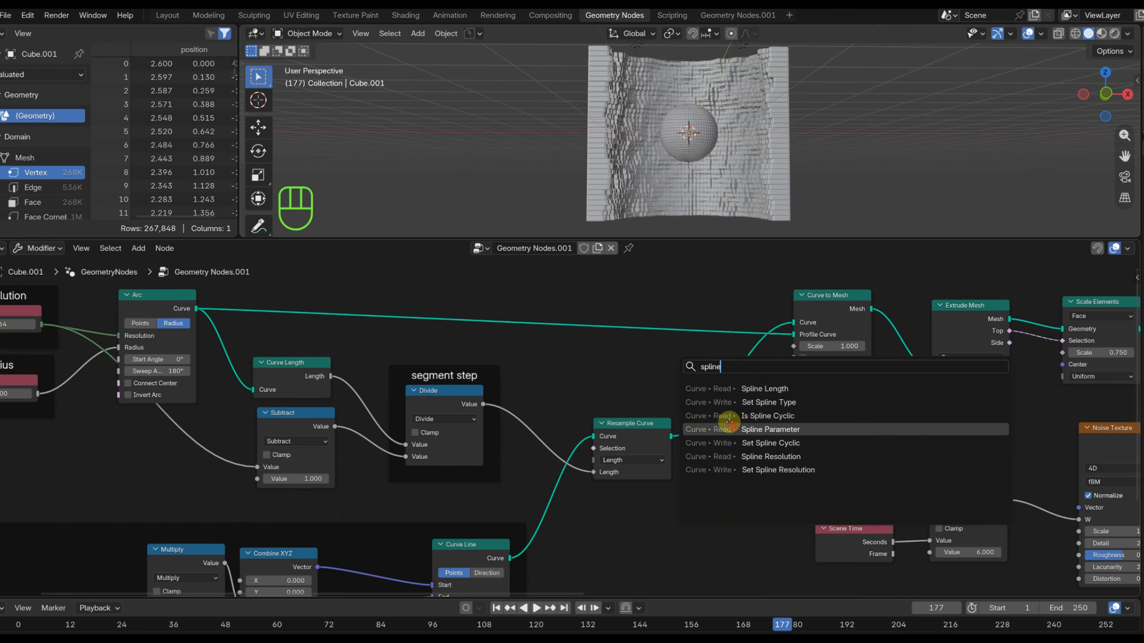
pyautogui.click(728, 428)
pyautogui.click(601, 332)
pyautogui.moveTo(821, 307); pyautogui.dragTo(823, 297)
pyautogui.scroll(2, 663, 367)
pyautogui.moveTo(663, 367); pyautogui.dragTo(612, 376, button='middle')
pyautogui.moveTo(522, 357); pyautogui.dragTo(502, 349)
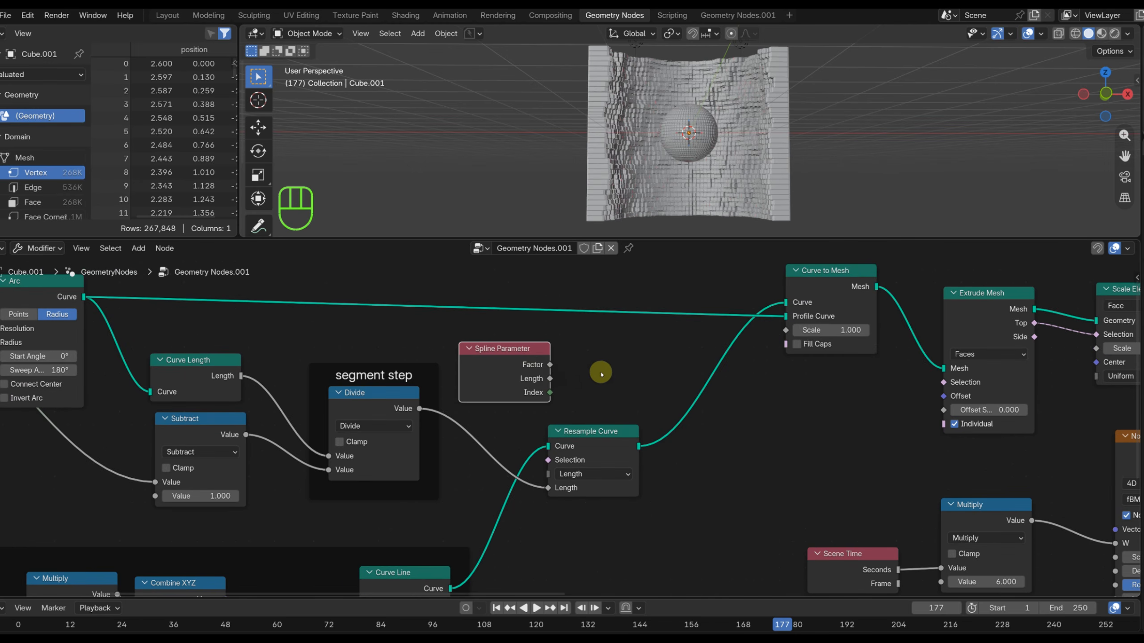
pyautogui.scroll(1, 600, 375)
pyautogui.moveTo(600, 376); pyautogui.dragTo(521, 399, button='middle')
pyautogui.hotkey('shift', 'a')
pyautogui.write('cap')
pyautogui.press('Return')
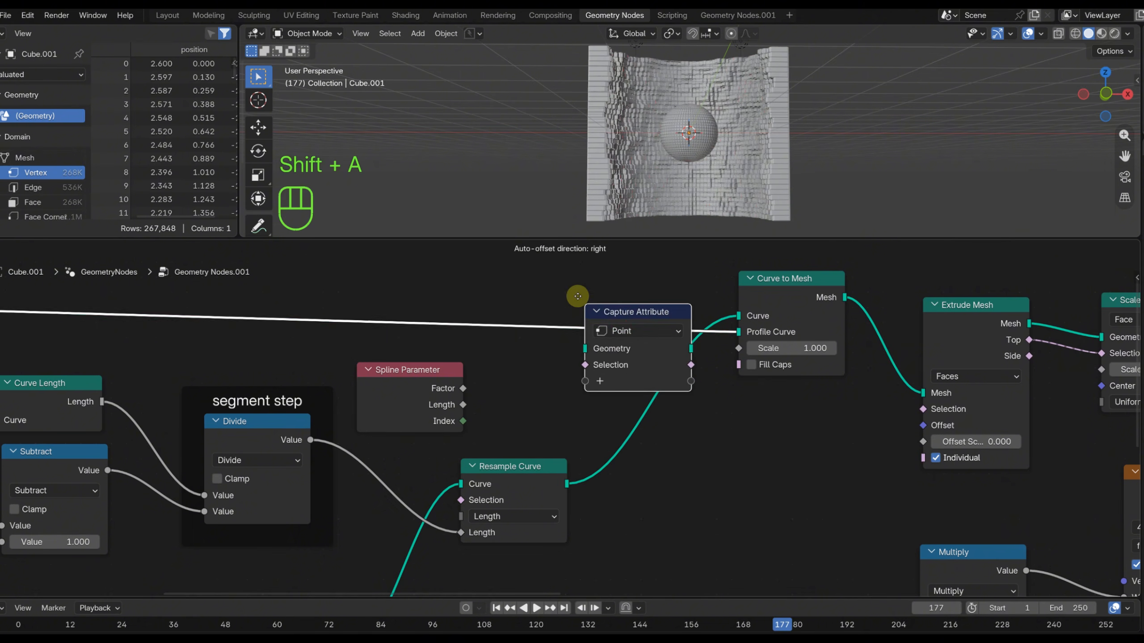
pyautogui.click(577, 295)
pyautogui.moveTo(524, 471); pyautogui.dragTo(522, 471)
pyautogui.click(630, 286)
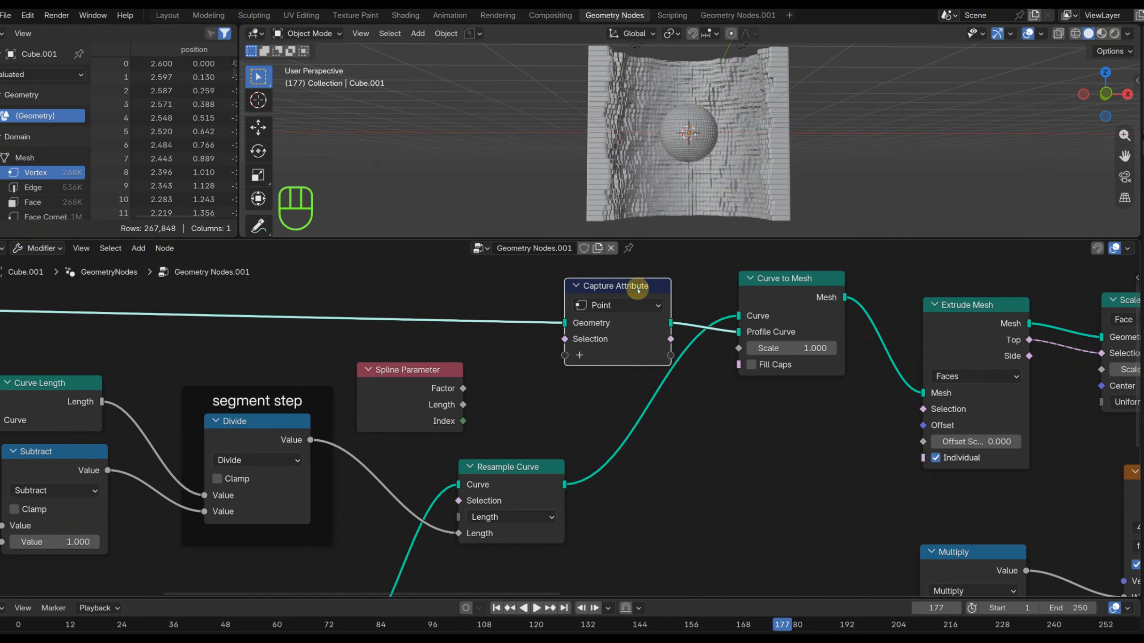
# Duplicate Capture Attribute onto the Resample Curve output and feed the Spline Parameter Factor into both capture nodes.
pyautogui.hotkey('shift', 'd')
pyautogui.click(648, 428)
pyautogui.moveTo(464, 388); pyautogui.dragTo(528, 448)
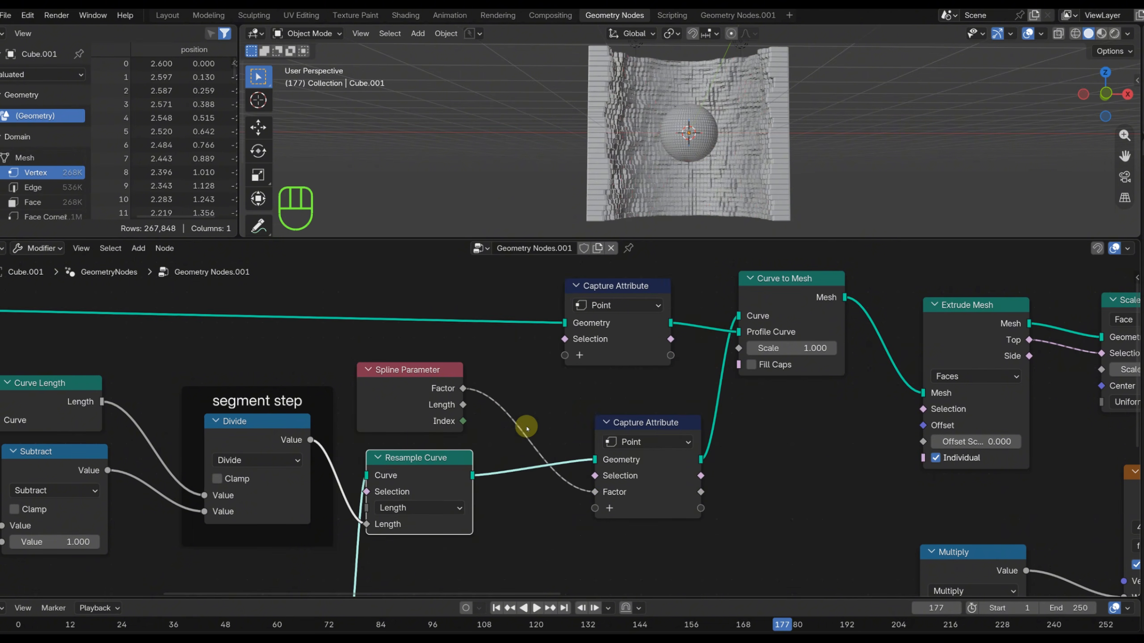
pyautogui.moveTo(562, 359); pyautogui.dragTo(565, 356)
# Move all nodes after Curve to Mesh, including Scene Time, farther along to open a gap in the tree.
pyautogui.scroll(-15, 589, 398)
pyautogui.moveTo(725, 445); pyautogui.dragTo(489, 405, button='middle')
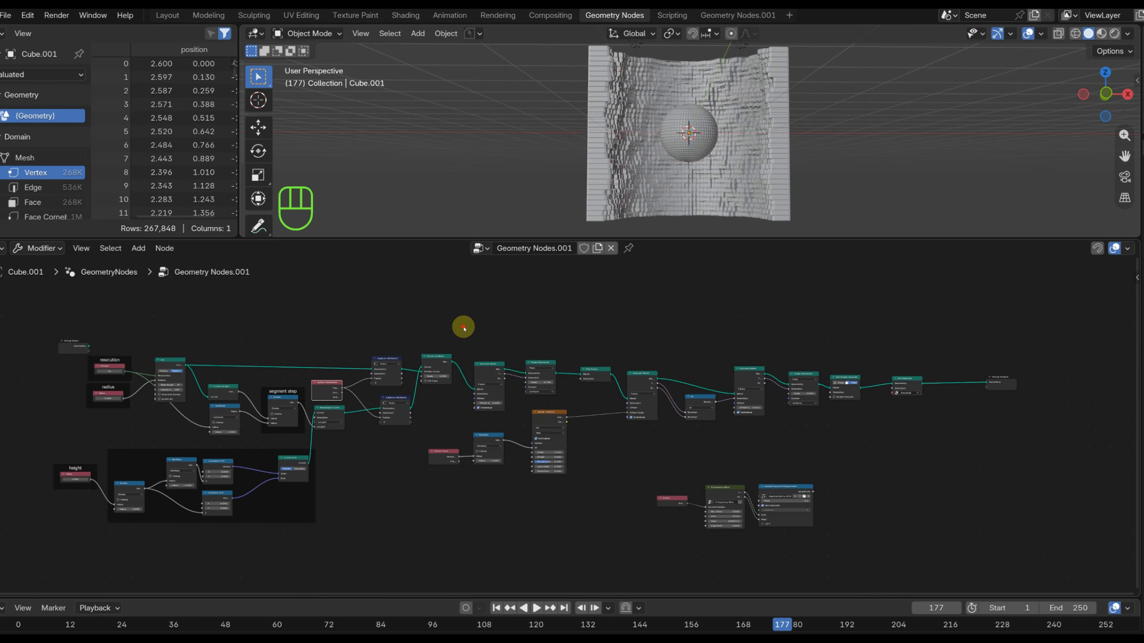
pyautogui.moveTo(464, 327); pyautogui.dragTo(989, 552)
pyautogui.keyDown('shift'); pyautogui.click(449, 454); pyautogui.keyUp('shift')
pyautogui.press('g')
pyautogui.click(632, 427)
pyautogui.scroll(13, 551, 428)
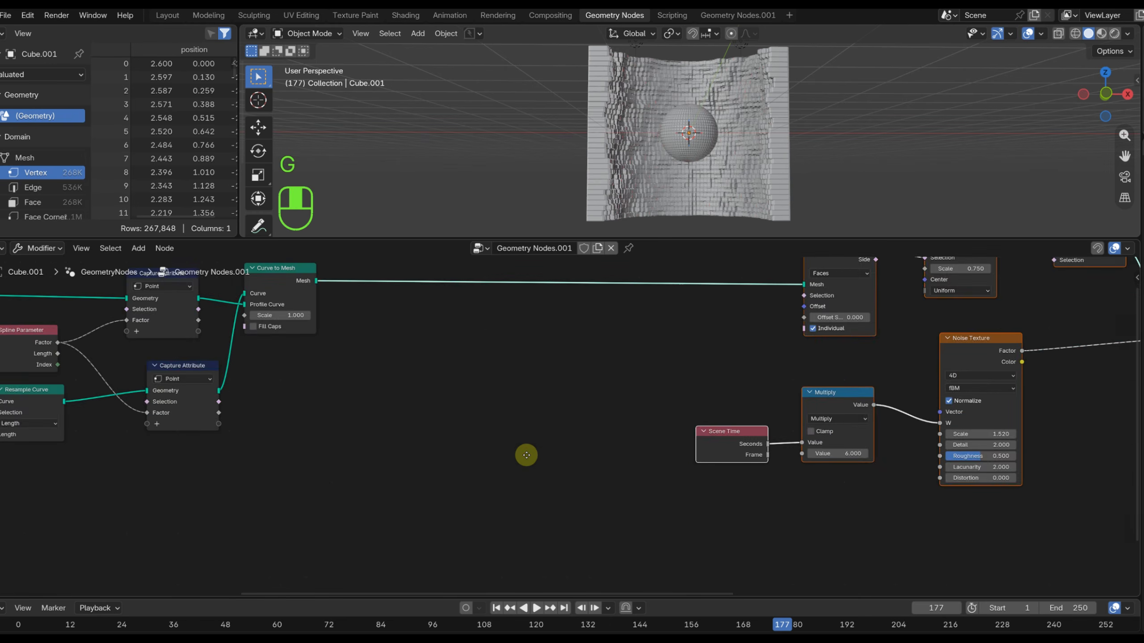
# Insert a Store Named Attribute node on the link between Curve to Mesh and Extrude Mesh.
pyautogui.moveTo(346, 334); pyautogui.dragTo(589, 439, button='middle')
pyautogui.hotkey('shift', 'a')
pyautogui.write('store')
pyautogui.press('Return')
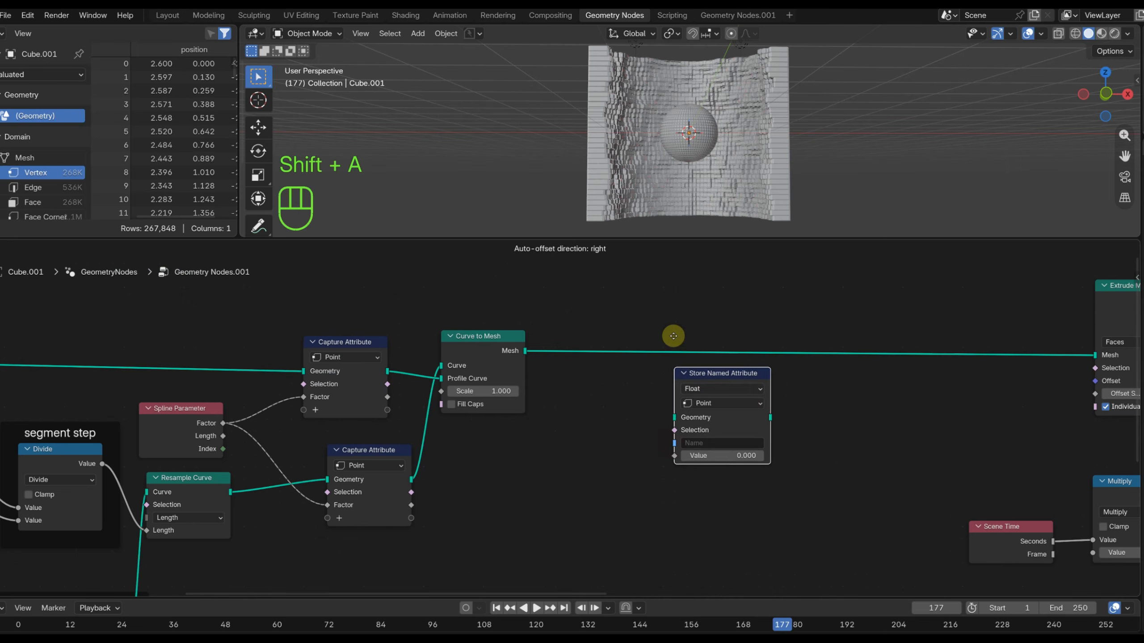
pyautogui.click(685, 338)
# Set Store Named Attribute to 2D Vector on the Face Corner domain and name the attribute UVfactor.
pyautogui.click(685, 338)
pyautogui.click(689, 420)
pyautogui.scroll(1, 587, 460)
pyautogui.click(722, 337)
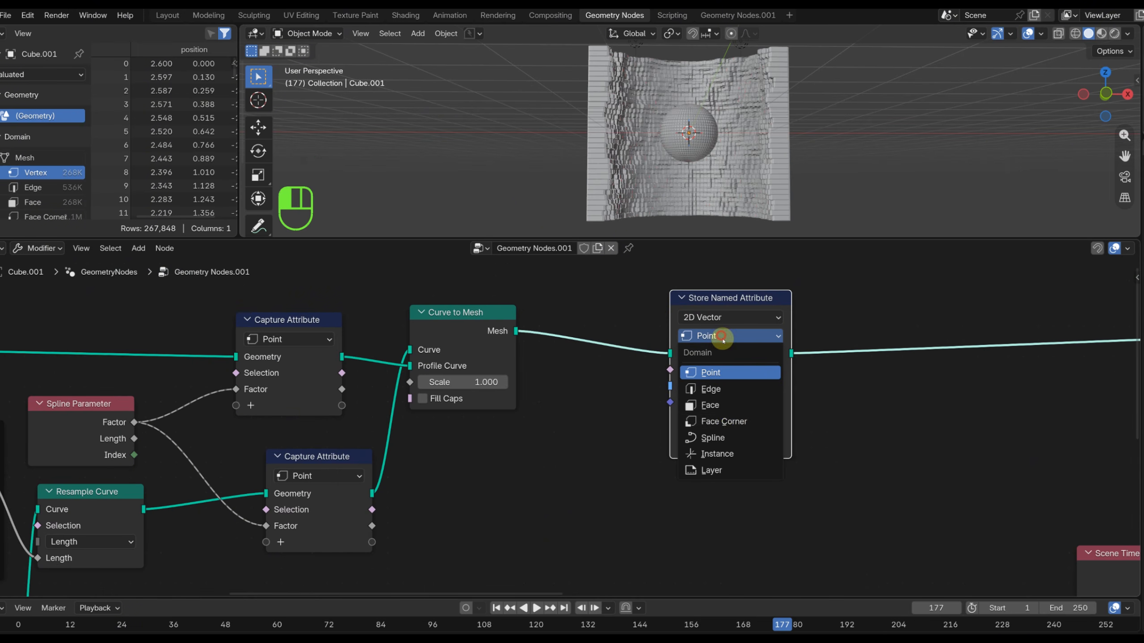
pyautogui.click(732, 426)
pyautogui.click(705, 385)
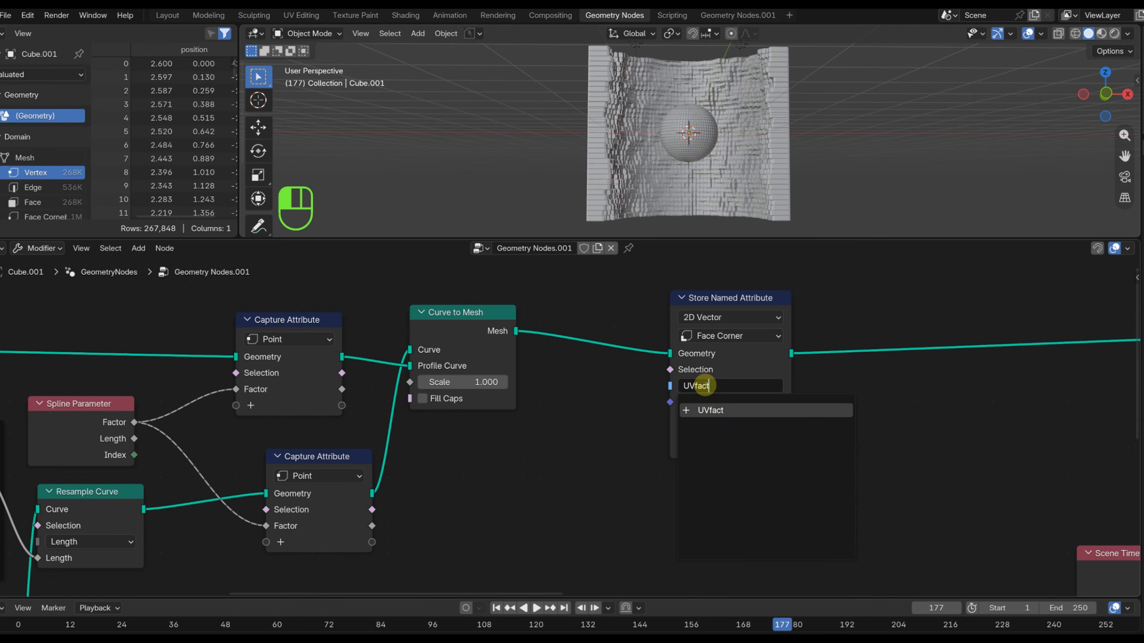
pyautogui.write('UVfactor')
pyautogui.press('Return')
# Feed the UVfactor value from a new Combine XYZ node with the two captured factors as X and Y.
pyautogui.moveTo(670, 402); pyautogui.dragTo(641, 442)
pyautogui.write('co')
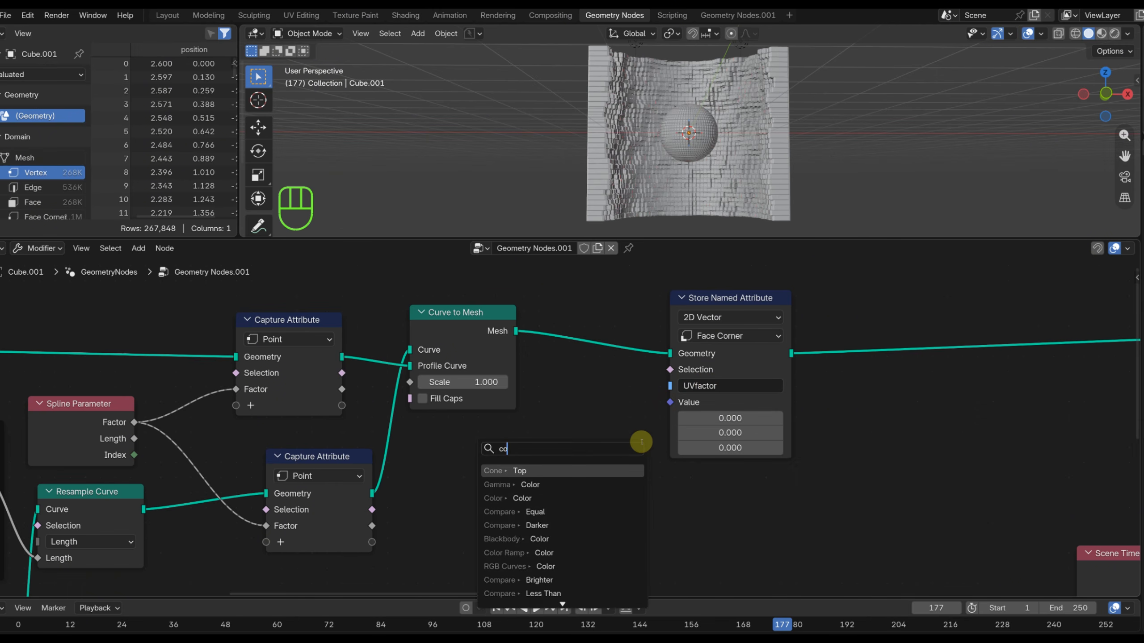
pyautogui.write('mb')
pyautogui.press('Return')
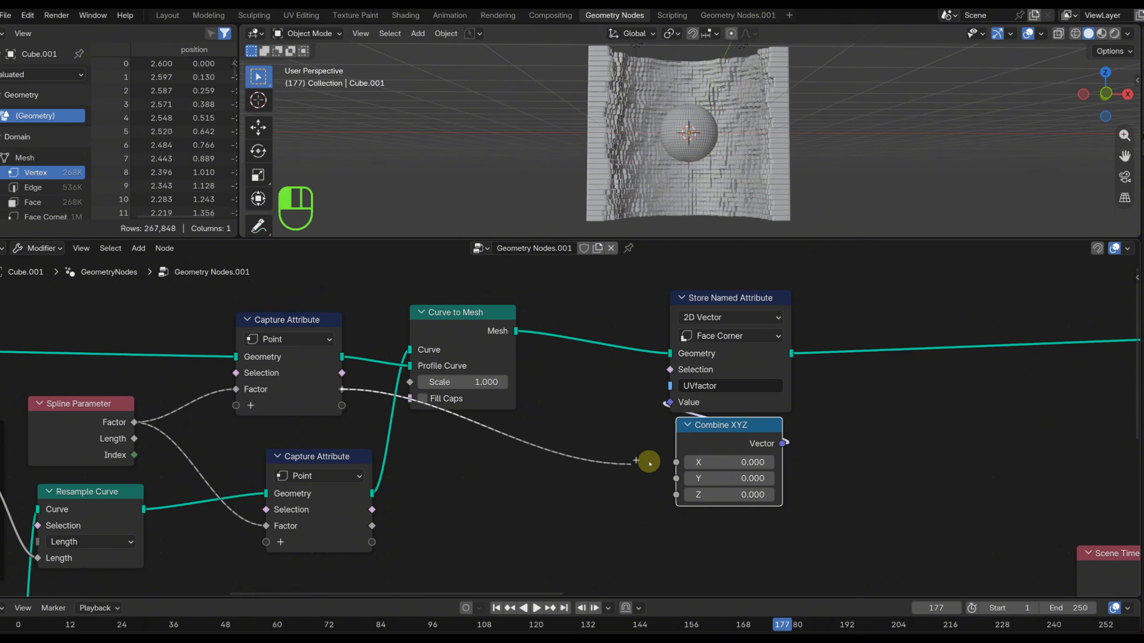
pyautogui.moveTo(371, 526); pyautogui.dragTo(630, 482)
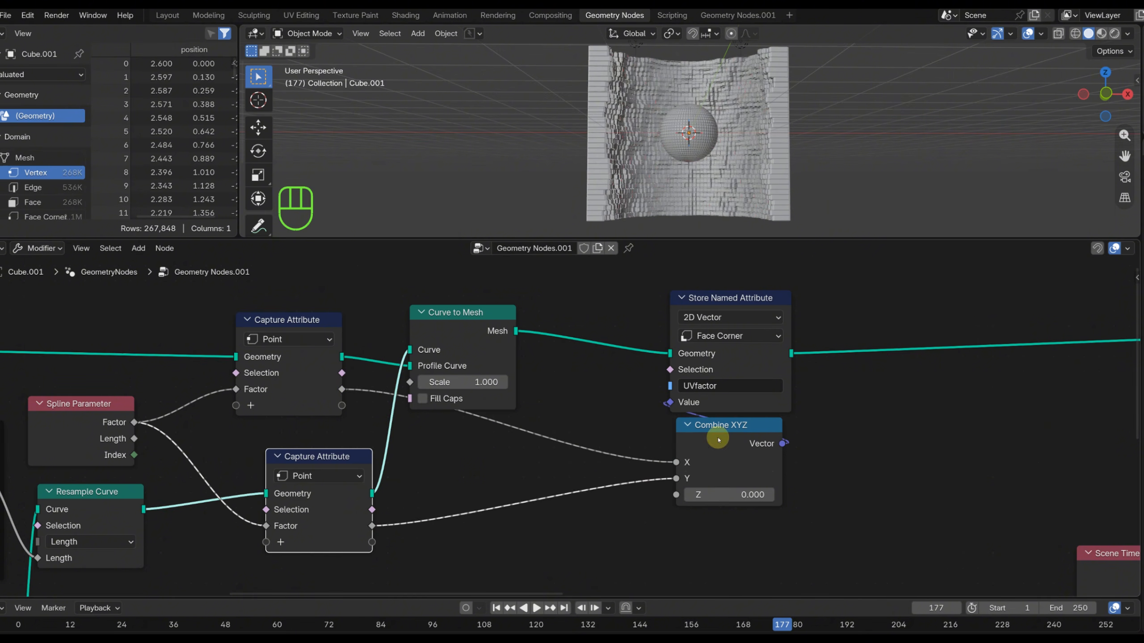
pyautogui.moveTo(718, 439); pyautogui.dragTo(716, 447)
# Space out the Spline Parameter, capture, Curve to Mesh and UVfactor nodes and enclose them in a frame.
pyautogui.moveTo(478, 343); pyautogui.dragTo(582, 306)
pyautogui.moveTo(854, 521); pyautogui.dragTo(700, 293)
pyautogui.moveTo(691, 308); pyautogui.dragTo(836, 325)
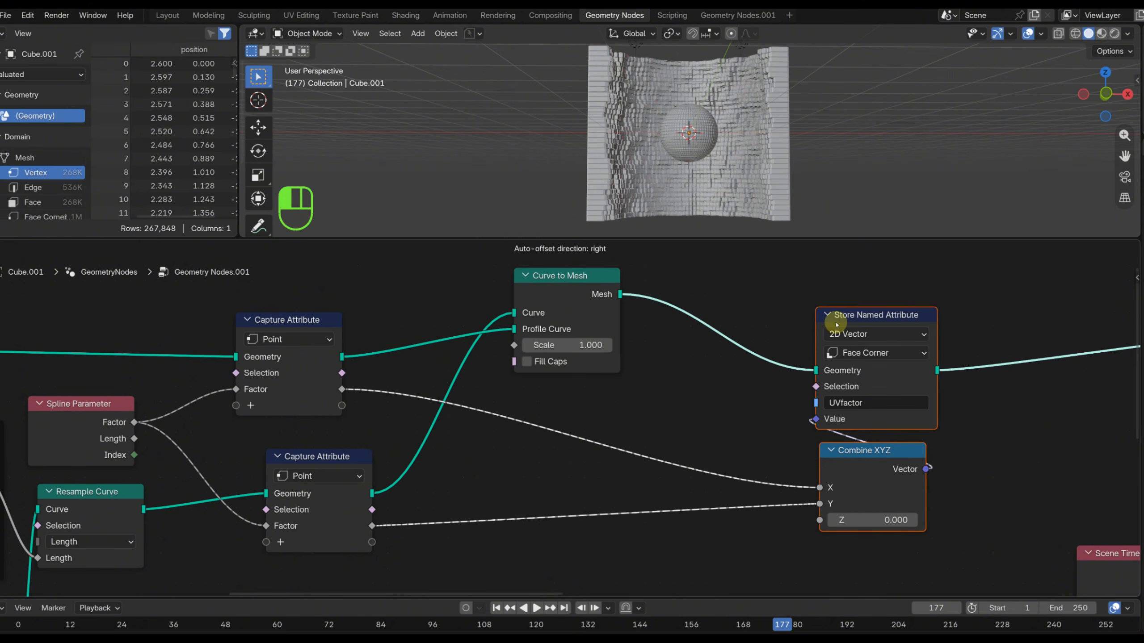
pyautogui.moveTo(298, 320); pyautogui.dragTo(326, 335)
pyautogui.scroll(-1, 513, 410)
pyautogui.moveTo(72, 443); pyautogui.dragTo(171, 462)
pyautogui.moveTo(239, 307); pyautogui.dragTo(841, 533)
pyautogui.scroll(-3, 736, 401)
pyautogui.press('g')
pyautogui.press('f')
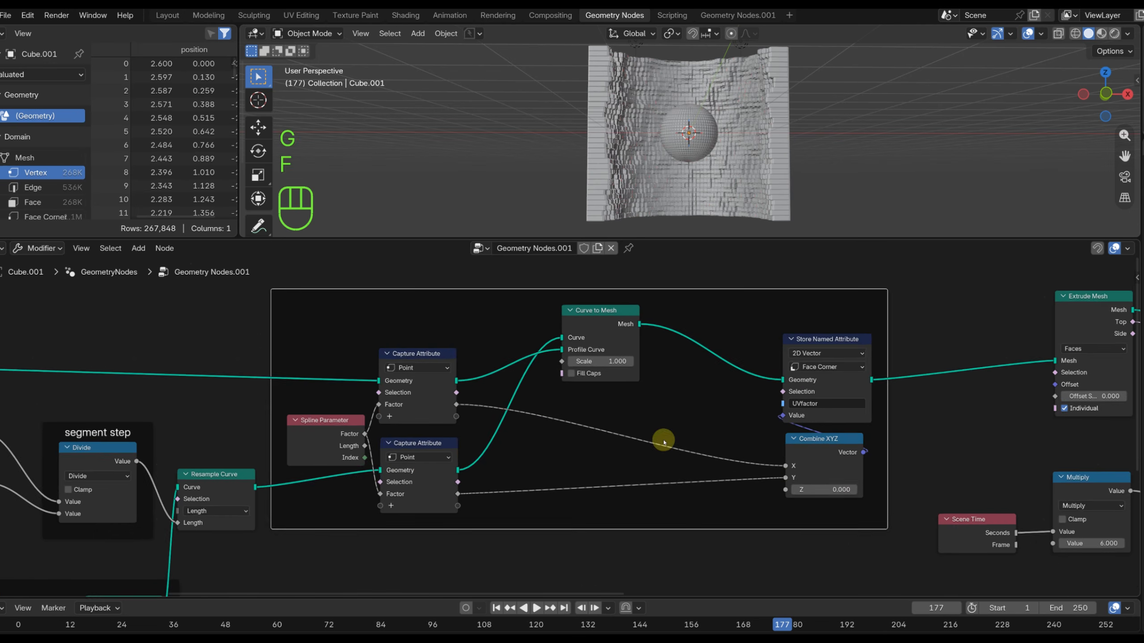
pyautogui.moveTo(689, 292); pyautogui.dragTo(674, 299)
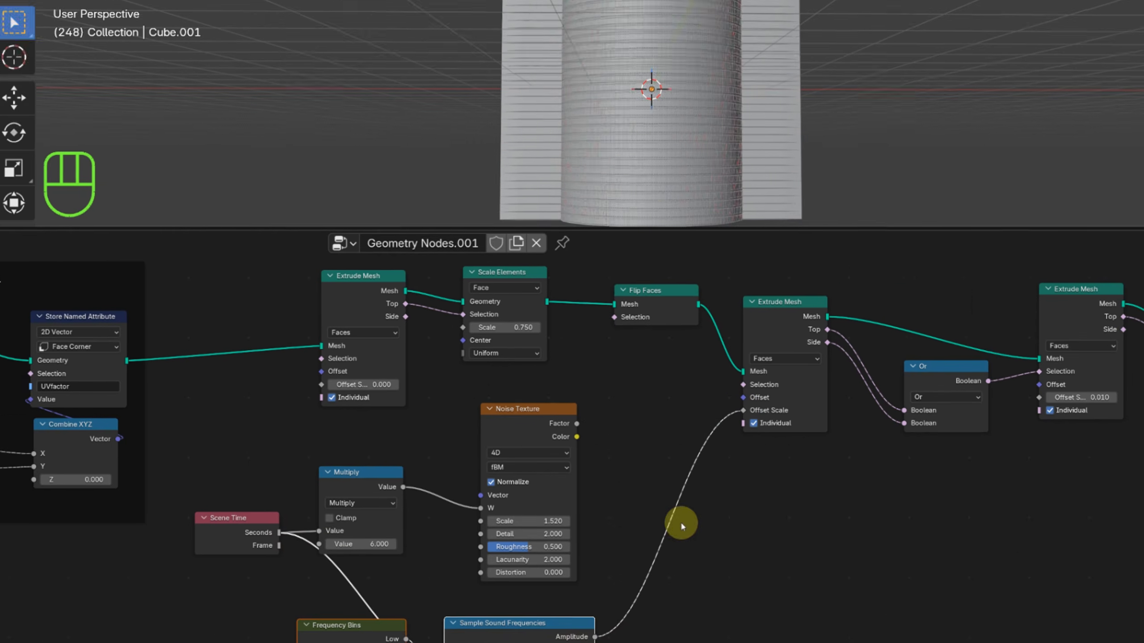
# Play the timeline to preview the extrusion driven by the sound amplitude.
pyautogui.press('space')
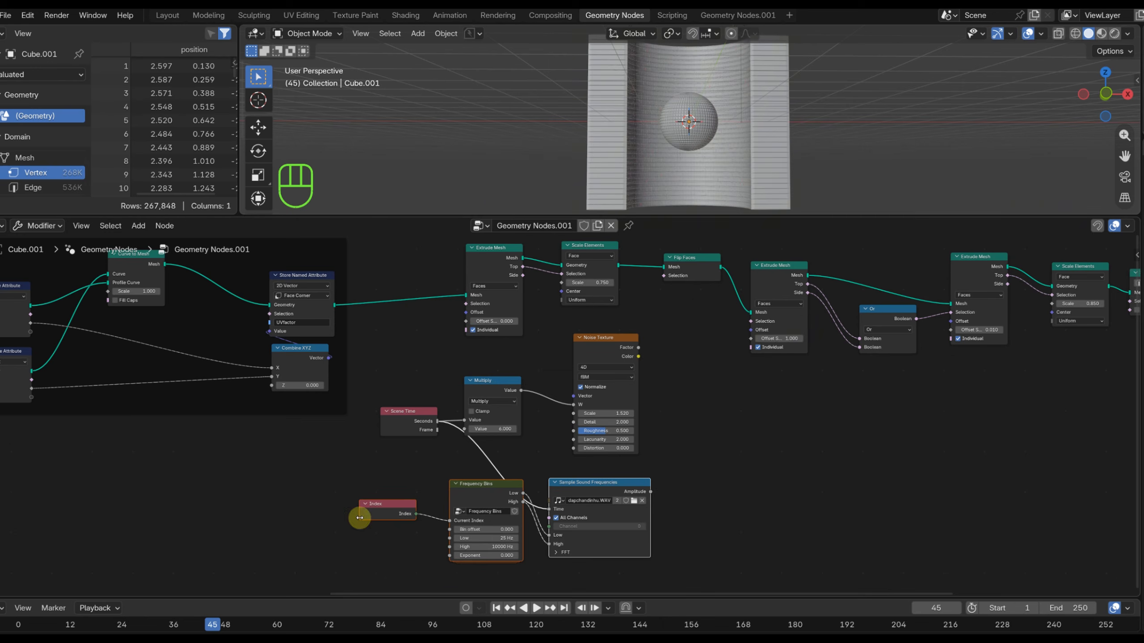
# Add a Named Attribute node below the frame that reads the UVfactor vector attribute.
pyautogui.moveTo(358, 516); pyautogui.dragTo(775, 432, button='middle')
pyautogui.scroll(4, 433, 412)
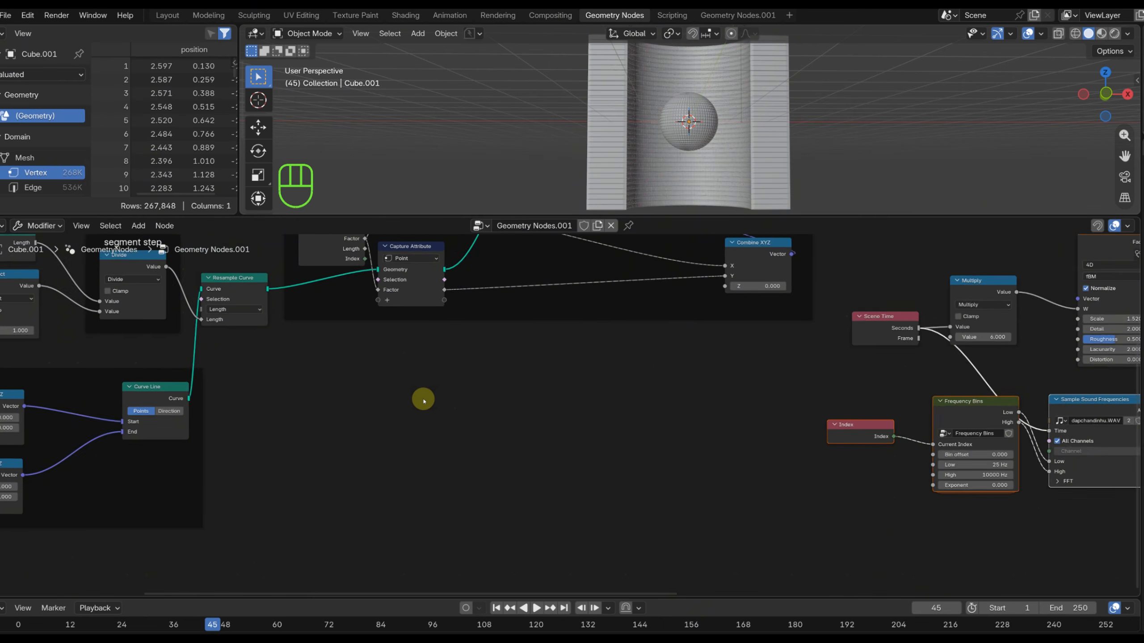
pyautogui.hotkey('shift', 'a')
pyautogui.write('na')
pyautogui.click(461, 423)
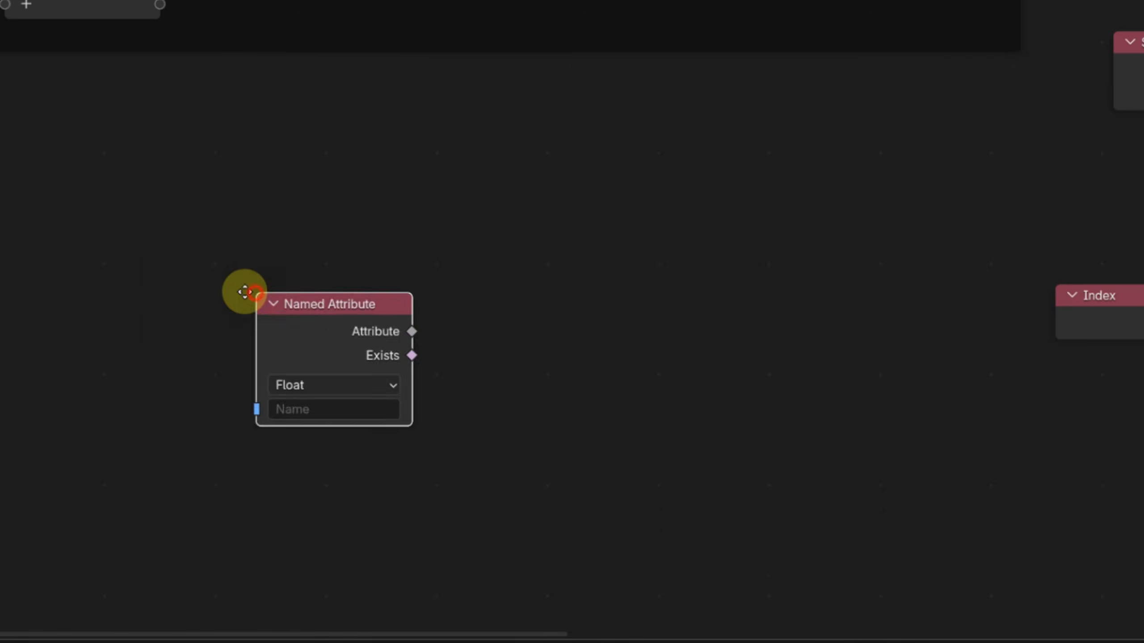
pyautogui.click(99, 216)
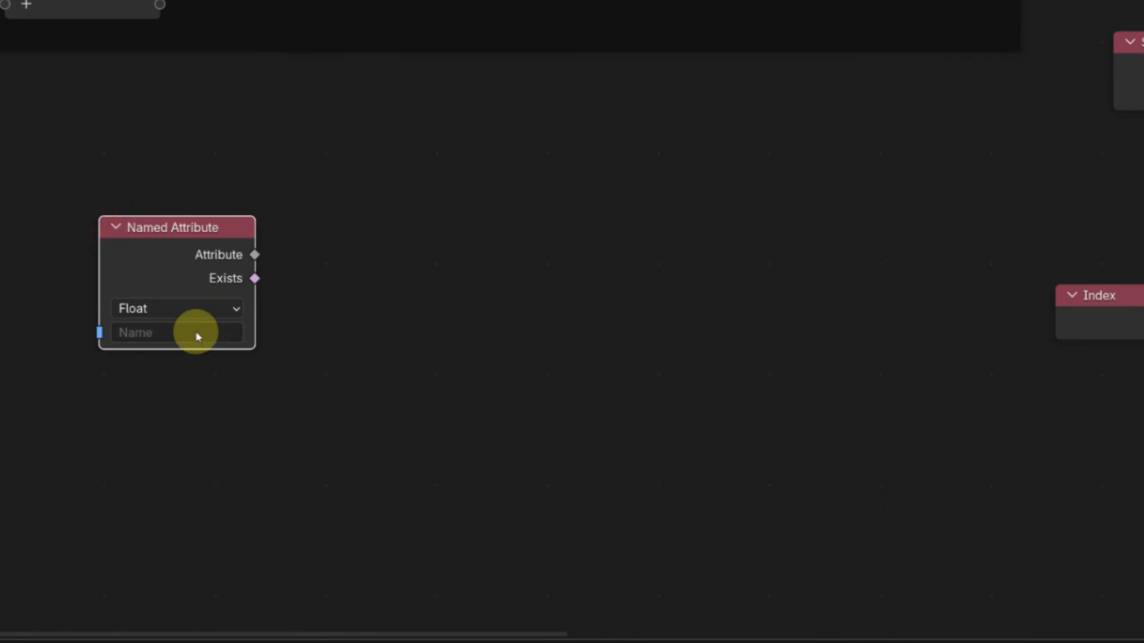
pyautogui.click(197, 334)
pyautogui.click(205, 368)
# Split the UVfactor attribute with a new Separate XYZ node.
pyautogui.moveTo(121, 265); pyautogui.dragTo(26, 269)
pyautogui.write('sep')
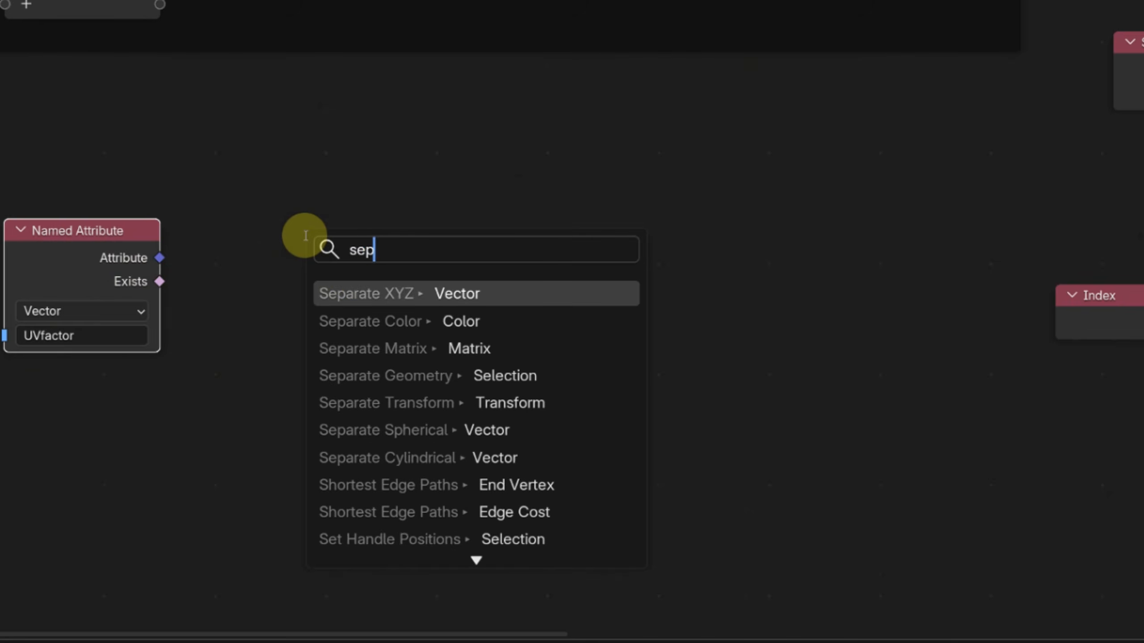
pyautogui.write('a')
pyautogui.click(365, 293)
pyautogui.click(270, 292)
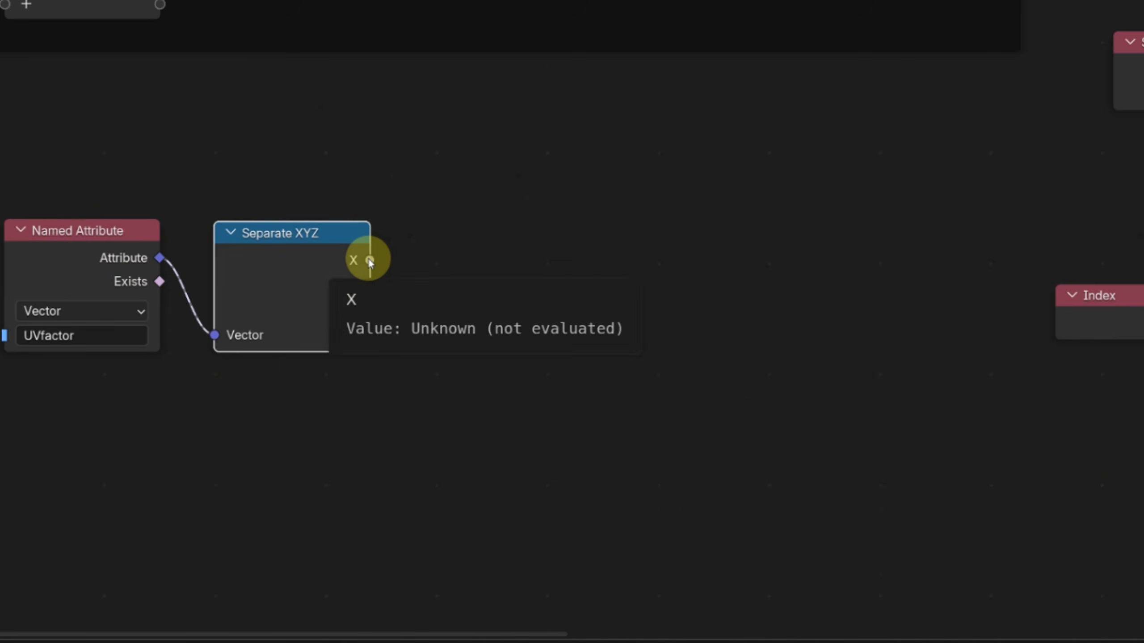
# Add a Multiply math node to the X output of Separate XYZ and set its factor to 2.390.
pyautogui.moveTo(369, 260); pyautogui.dragTo(572, 263)
pyautogui.write('mul')
pyautogui.click(621, 315)
pyautogui.click(441, 287)
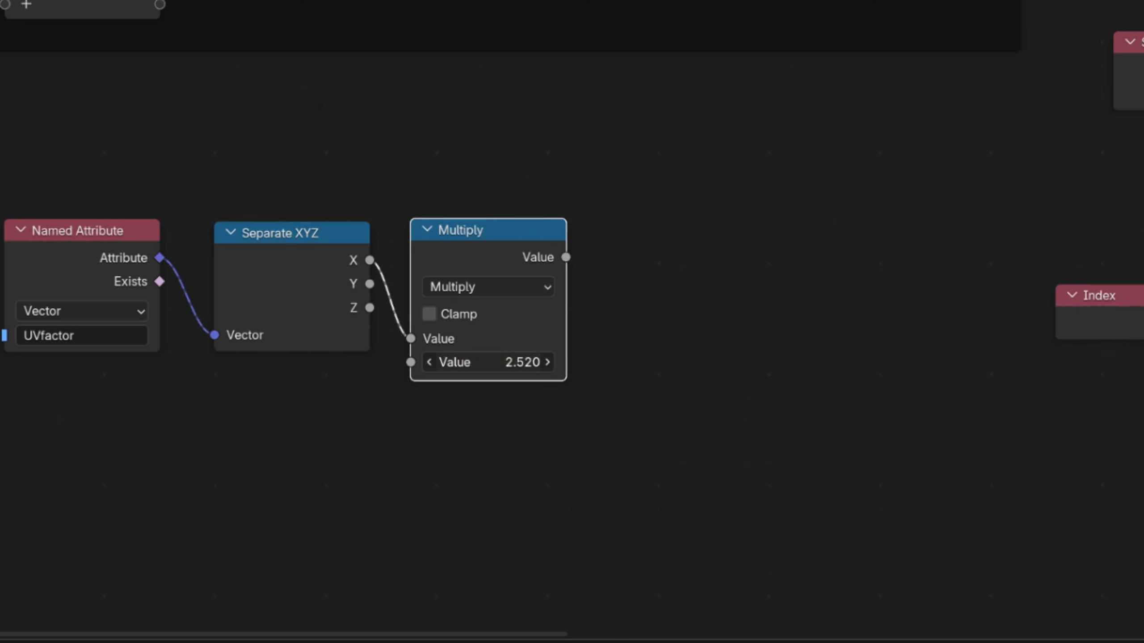
pyautogui.click(590, 379)
# Reposition the UVfactor nodes and place a duplicate of the Scene Time node above the new Multiply.
pyautogui.moveTo(729, 425); pyautogui.dragTo(536, 424, button='middle')
pyautogui.moveTo(468, 452); pyautogui.dragTo(0, 268)
pyautogui.moveTo(261, 246); pyautogui.dragTo(214, 331)
pyautogui.click(1022, 74)
pyautogui.hotkey('shift', 'd')
pyautogui.click(266, 212)
# Add a Subtract math node that takes the multiplied X value away from the duplicated Scene Time's Seconds.
pyautogui.scroll(1, 363, 238)
pyautogui.moveTo(292, 184); pyautogui.dragTo(671, 176)
pyautogui.write('sub')
pyautogui.click(696, 235)
pyautogui.moveTo(302, 360); pyautogui.dragTo(355, 347)
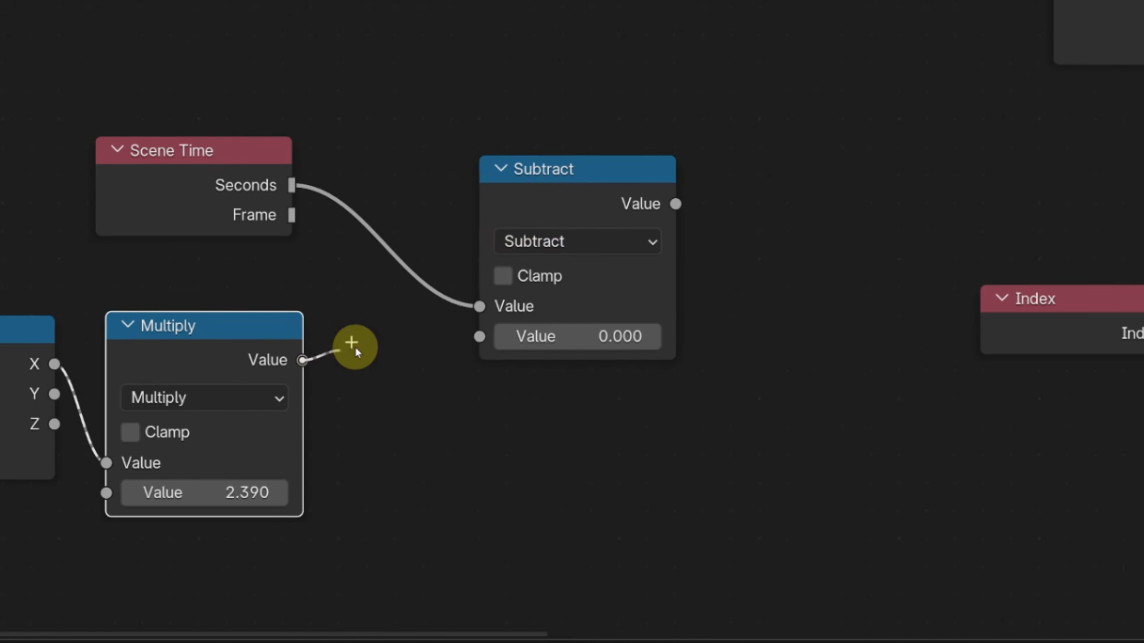
pyautogui.moveTo(469, 335); pyautogui.dragTo(479, 336)
# Delete the original Scene Time node together with its Multiply and Noise Texture nodes.
pyautogui.scroll(-1, 745, 363)
pyautogui.moveTo(745, 363); pyautogui.dragTo(445, 383, button='middle')
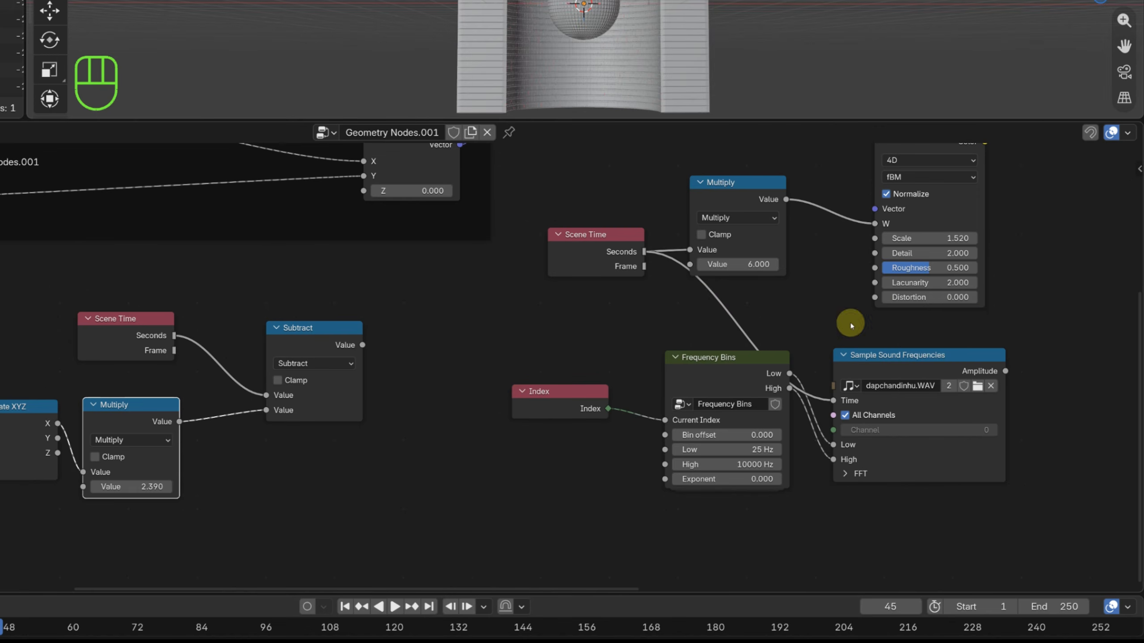
pyautogui.moveTo(769, 244); pyautogui.dragTo(597, 223)
pyautogui.press('Delete')
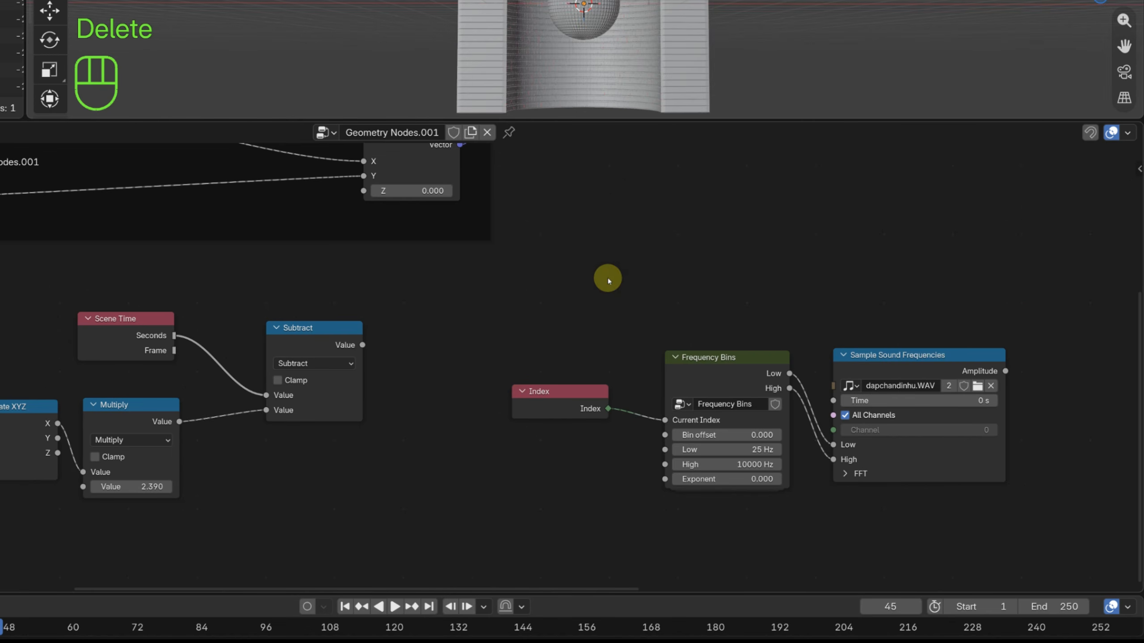
# Bring the frequency nodes closer to Subtract and link its result to the Time input of Sample Sound Frequencies.
pyautogui.moveTo(561, 307); pyautogui.dragTo(937, 418)
pyautogui.moveTo(899, 361); pyautogui.dragTo(689, 338)
pyautogui.click(634, 469)
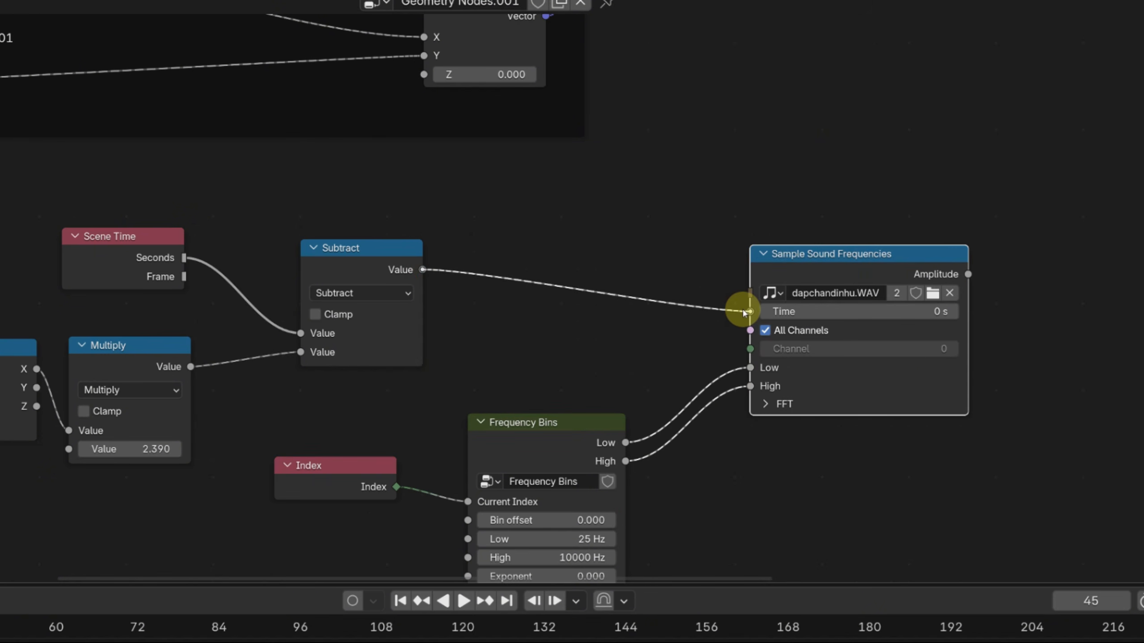
pyautogui.moveTo(797, 263); pyautogui.dragTo(770, 233)
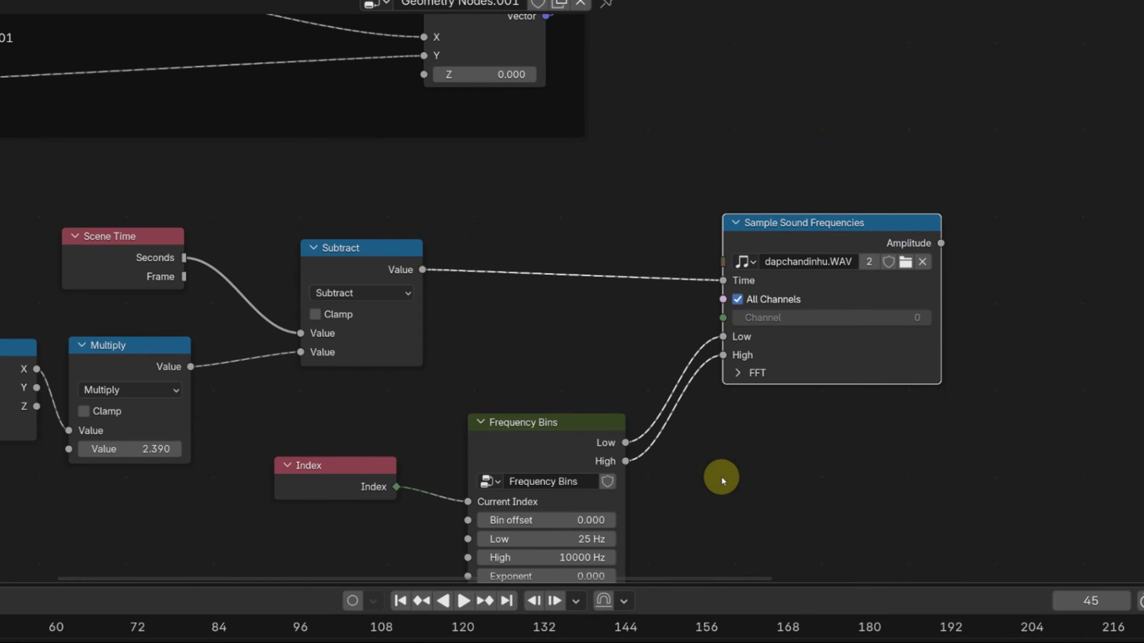
# Add a Multiply math node that scales the Amplitude of Sample Sound Frequencies by 0.1.
pyautogui.moveTo(721, 478); pyautogui.dragTo(661, 391, button='middle')
pyautogui.moveTo(807, 143); pyautogui.dragTo(780, 137)
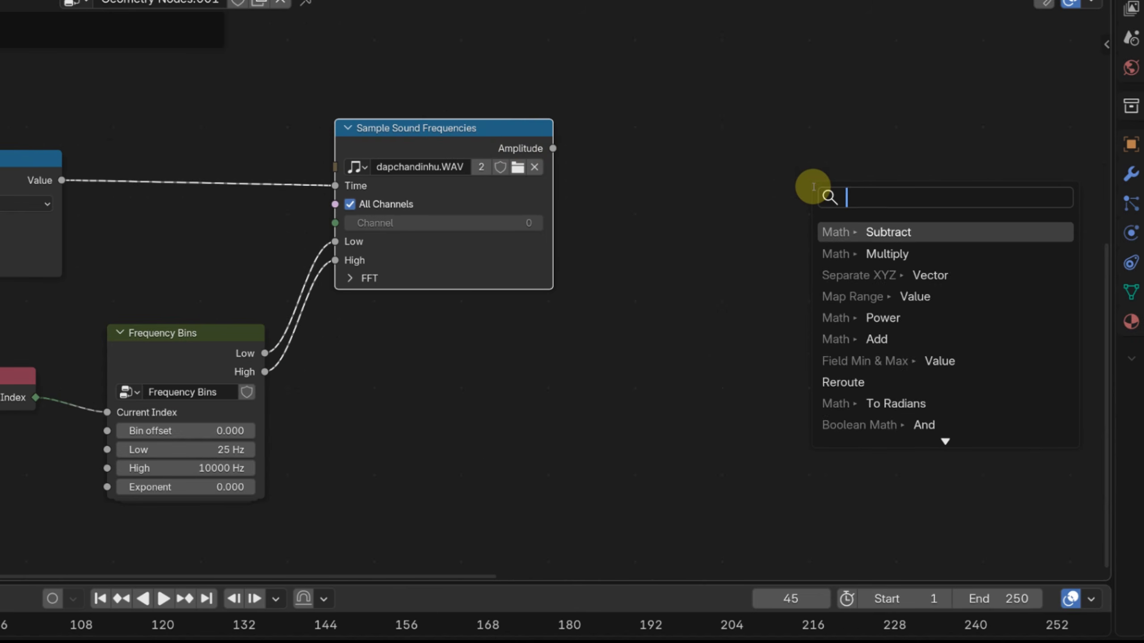
pyautogui.write('mul')
pyautogui.click(848, 219)
pyautogui.click(631, 169)
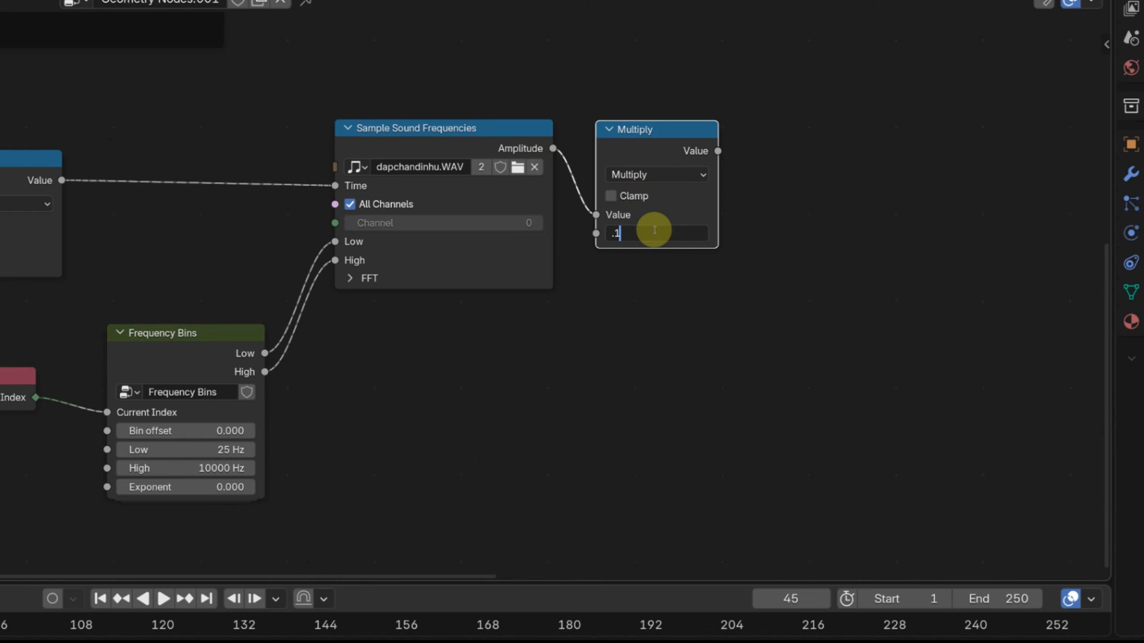
# Move the Extrude Mesh, Scale Elements, Flip Faces and following nodes farther along to make room before the first extrusion.
pyautogui.scroll(-6, 655, 230)
pyautogui.moveTo(797, 201); pyautogui.dragTo(575, 326, button='middle')
pyautogui.scroll(-2, 556, 339)
pyautogui.moveTo(161, 50); pyautogui.dragTo(1055, 232)
pyautogui.scroll(-4, 1055, 233)
pyautogui.moveTo(1009, 249); pyautogui.dragTo(164, 116)
pyautogui.moveTo(246, 154); pyautogui.dragTo(246, 153)
pyautogui.press('g')
pyautogui.click(454, 213)
# Insert a Store Named Attribute node on the geometry link just before the first Extrude Mesh.
pyautogui.scroll(10, 341, 273)
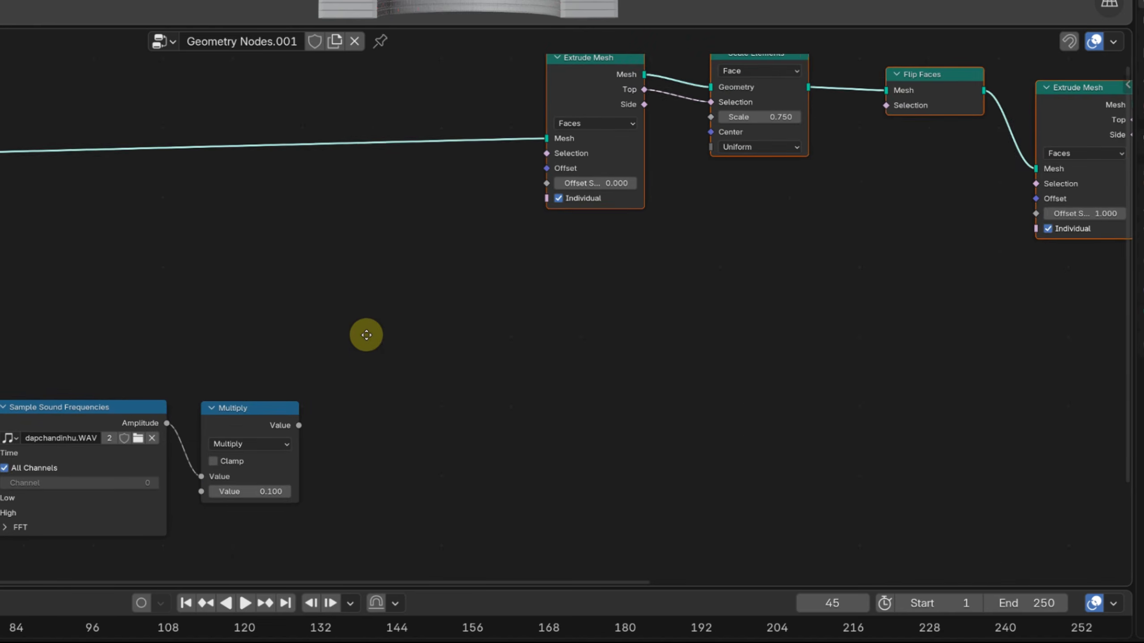
pyautogui.hotkey('shift', 'a')
pyautogui.write('st')
pyautogui.press('Return')
pyautogui.click(408, 148)
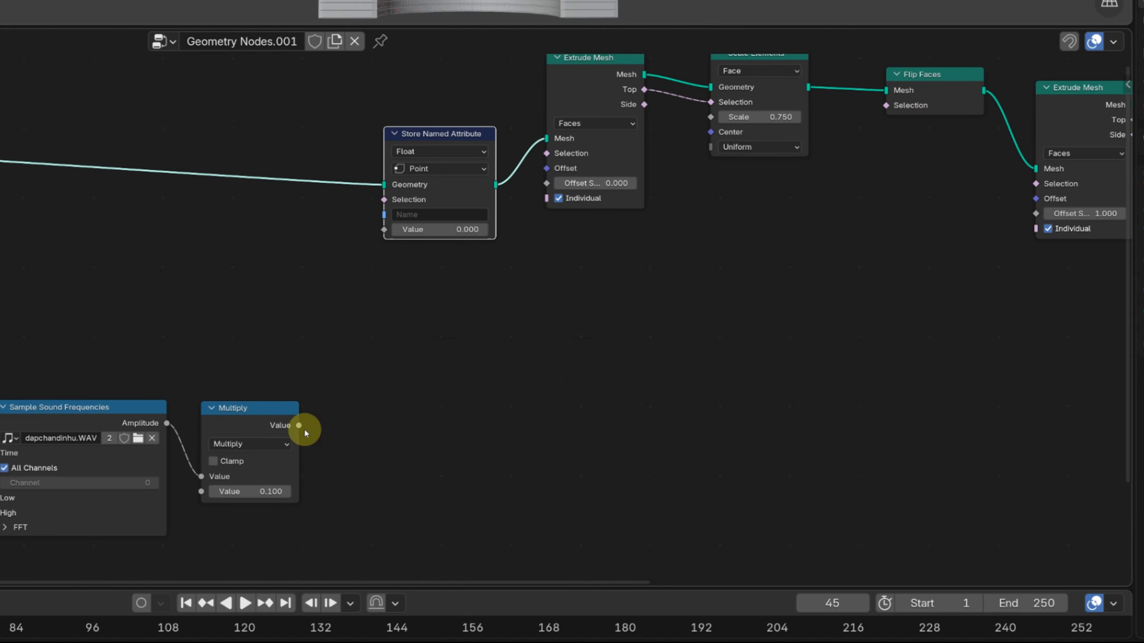
# Link the multiplied amplitude to the new Store Named Attribute's Value and name the attribute amp.
pyautogui.moveTo(299, 425); pyautogui.dragTo(383, 229)
pyautogui.scroll(4, 419, 213)
pyautogui.click(420, 215)
pyautogui.write('a')
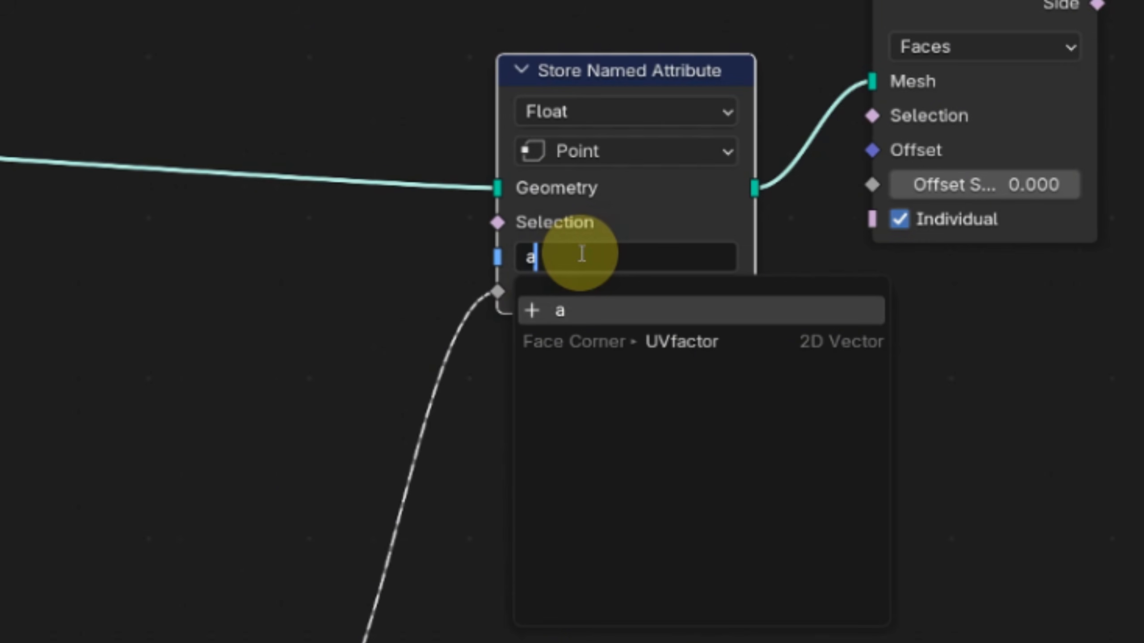
pyautogui.write('mp')
pyautogui.press('Return')
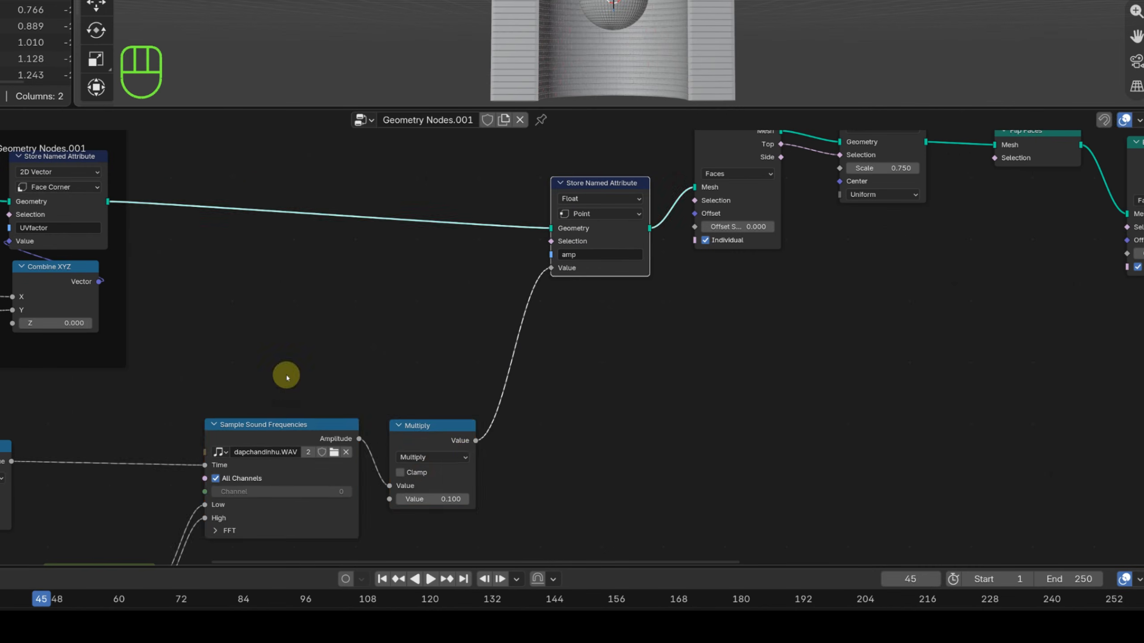
# Move the sound sampling nodes closer to the amp Store Named Attribute and set its domain to Face.
pyautogui.moveTo(286, 378); pyautogui.dragTo(472, 469)
pyautogui.press('g')
pyautogui.click(488, 385)
pyautogui.scroll(2, 487, 385)
pyautogui.moveTo(597, 344); pyautogui.dragTo(505, 397, button='middle')
pyautogui.click(539, 244)
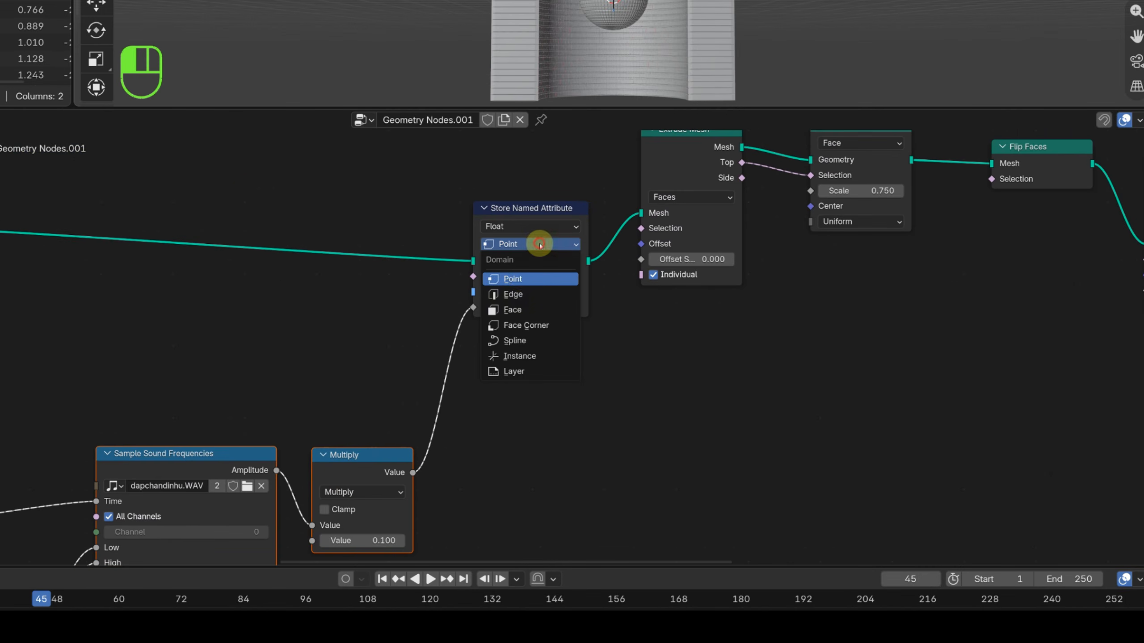
pyautogui.click(516, 311)
pyautogui.moveTo(545, 210); pyautogui.dragTo(531, 200)
# Add a Float Named Attribute node near the Extrude Mesh that follows Flip Faces.
pyautogui.scroll(-4, 517, 331)
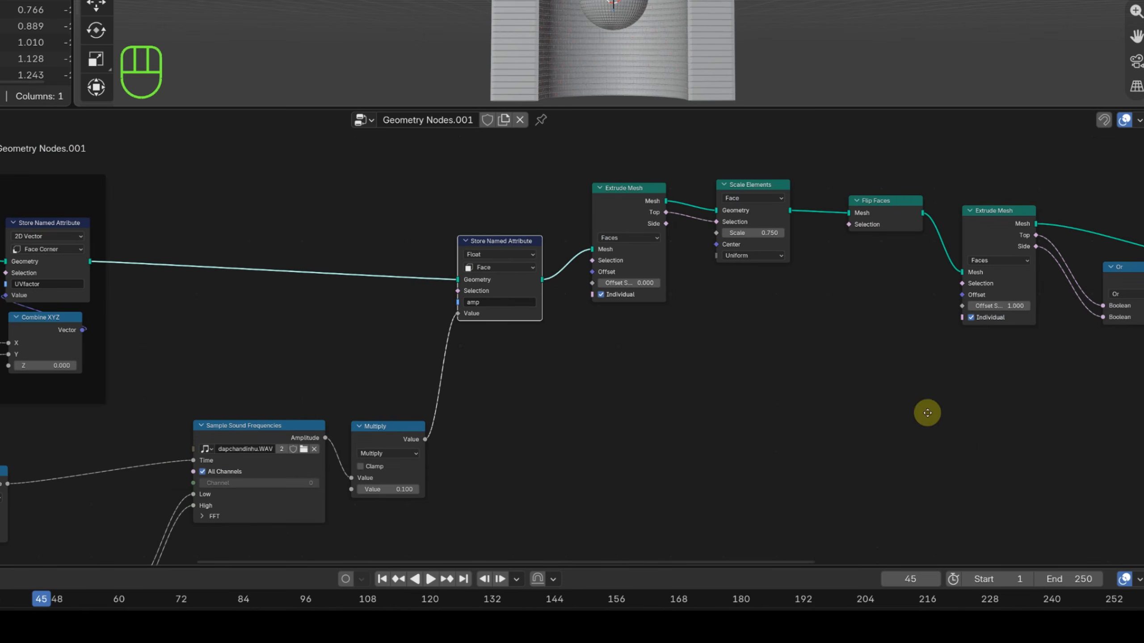
pyautogui.moveTo(927, 413); pyautogui.dragTo(544, 419, button='middle')
pyautogui.moveTo(486, 215); pyautogui.dragTo(487, 215)
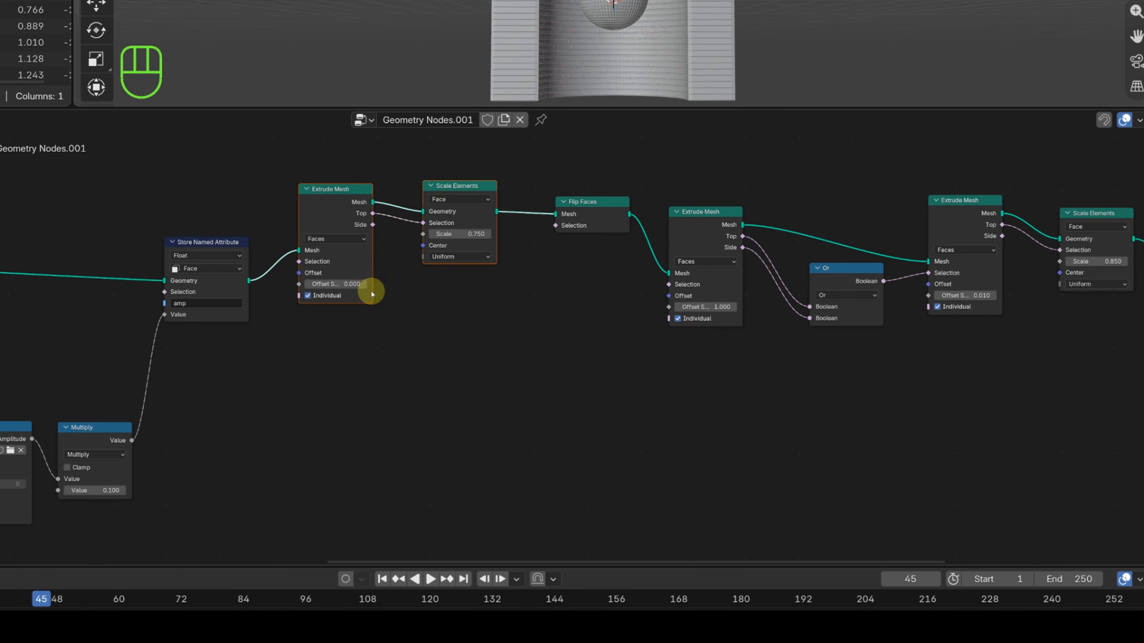
pyautogui.scroll(4, 604, 346)
pyautogui.moveTo(671, 349); pyautogui.dragTo(396, 391, button='middle')
pyautogui.click(390, 391)
pyautogui.hotkey('shift', 'a')
pyautogui.write('na')
pyautogui.click(435, 439)
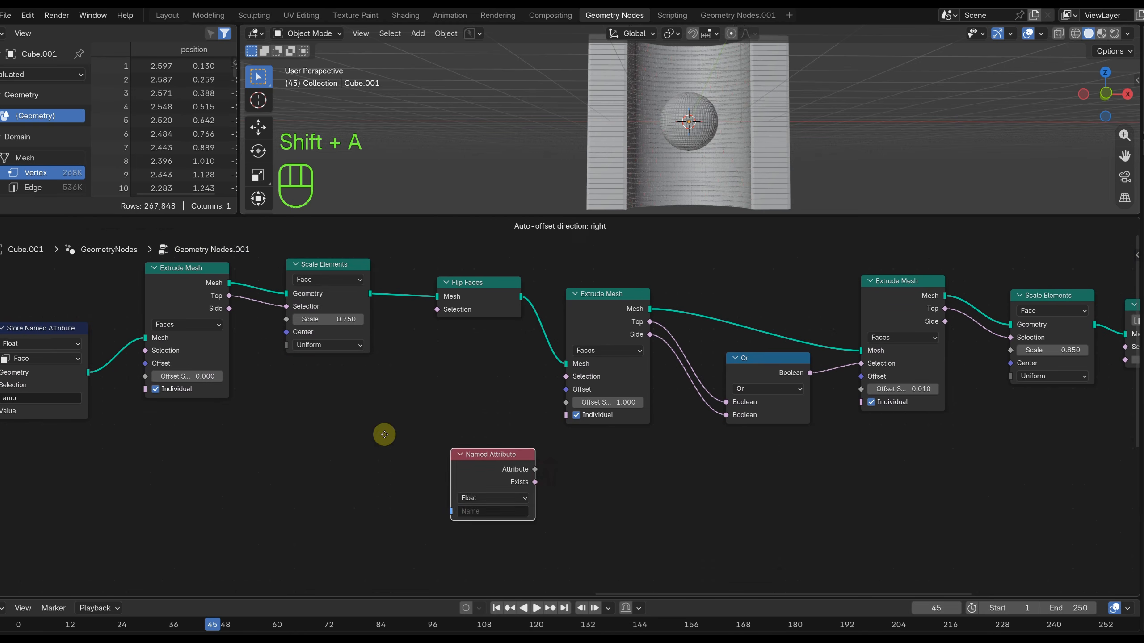
pyautogui.click(384, 434)
# Have the Named Attribute read amp and link it to the Offset Scale of the Extrude Mesh after Flip Faces.
pyautogui.click(425, 496)
pyautogui.click(424, 514)
pyautogui.moveTo(541, 404); pyautogui.dragTo(564, 403)
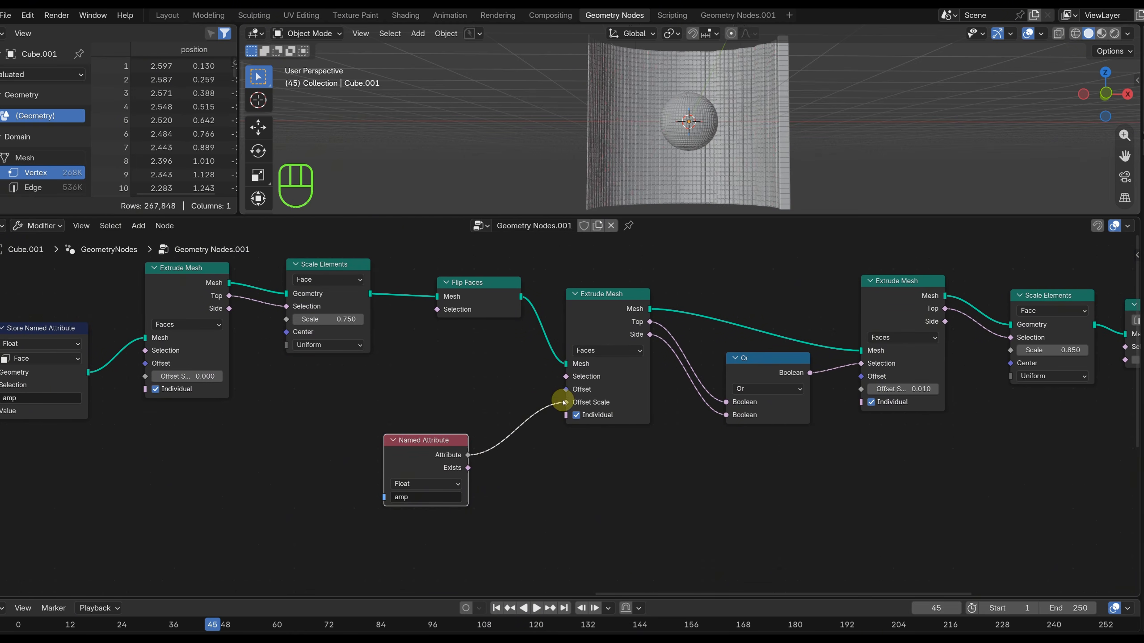
# Play the animation while setting the amplitude Multiply value to 0.180, and stop playback.
pyautogui.scroll(-4, 496, 419)
pyautogui.moveTo(552, 401); pyautogui.dragTo(791, 377, button='middle')
pyautogui.press('space')
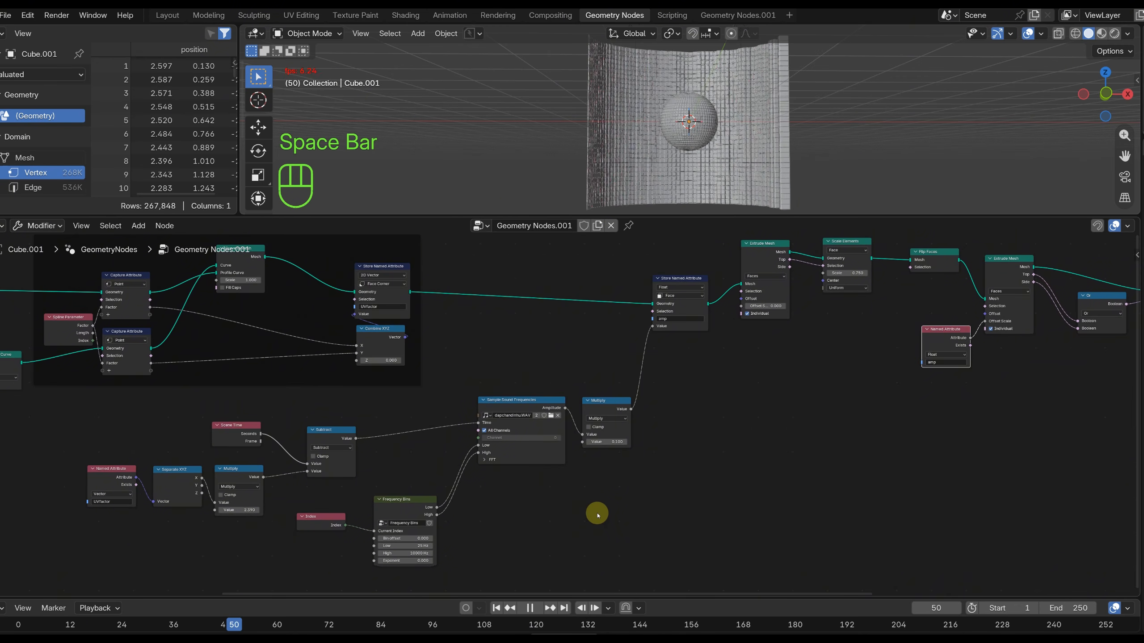
pyautogui.scroll(4, 726, 147)
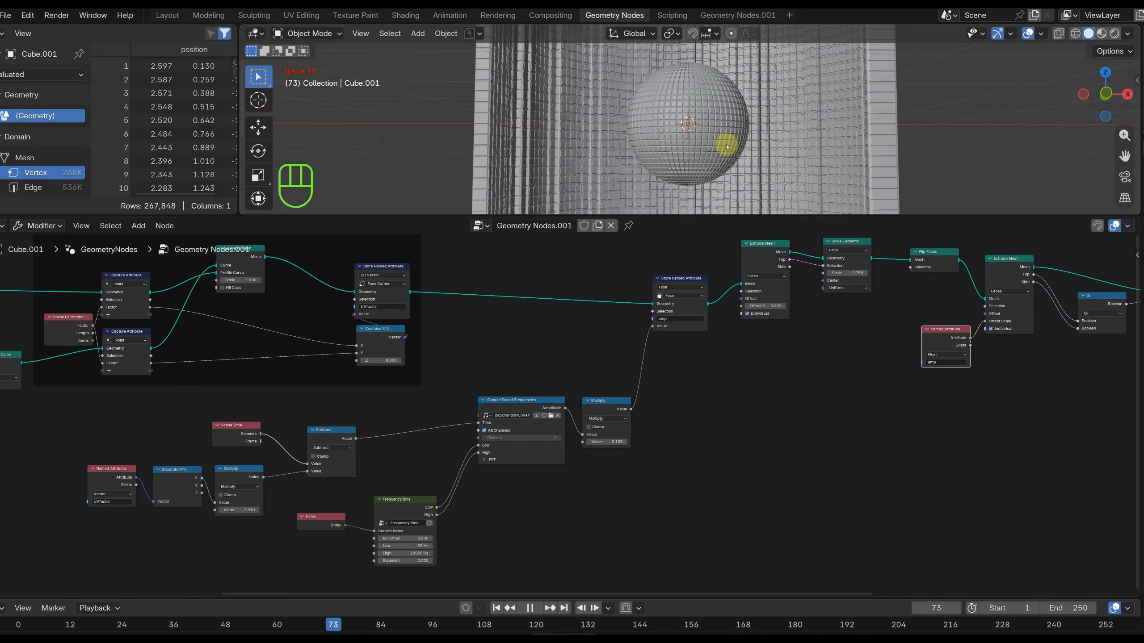
pyautogui.keyDown('shift'); pyautogui.moveTo(607, 443); pyautogui.dragTo(667, 447); pyautogui.keyUp('shift')
pyautogui.press('space')
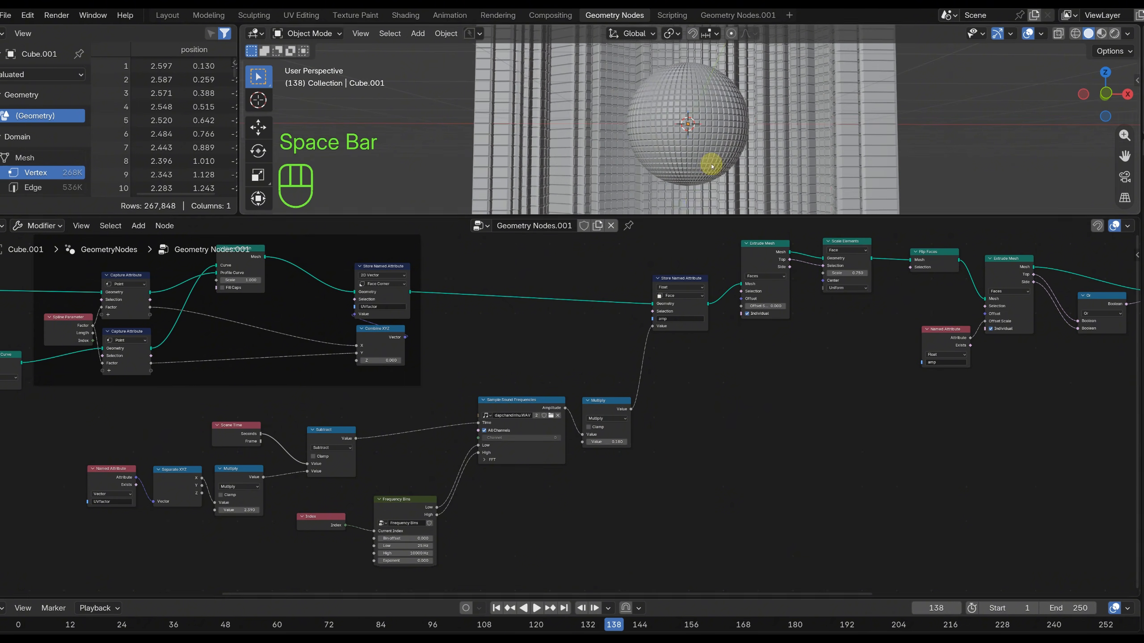
# Insert a Ping-Pong math node with scale 0.5 between the upper Capture Attribute's Factor and the X input of Combine XYZ.
pyautogui.moveTo(713, 164); pyautogui.dragTo(667, 143, button='middle')
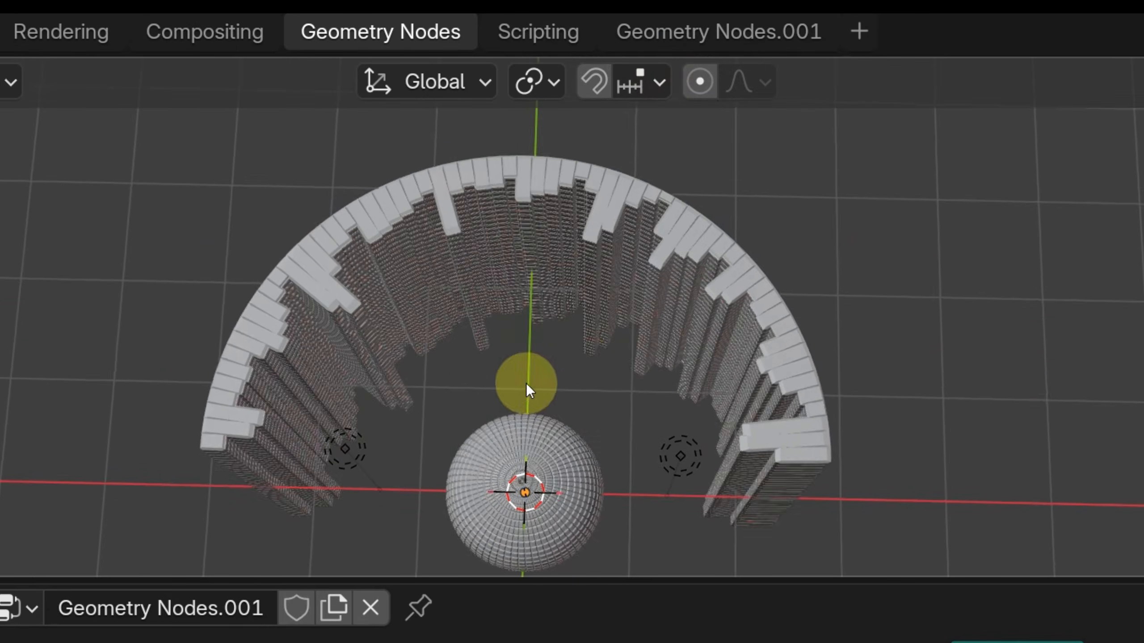
pyautogui.moveTo(525, 382); pyautogui.dragTo(932, 410, button='middle')
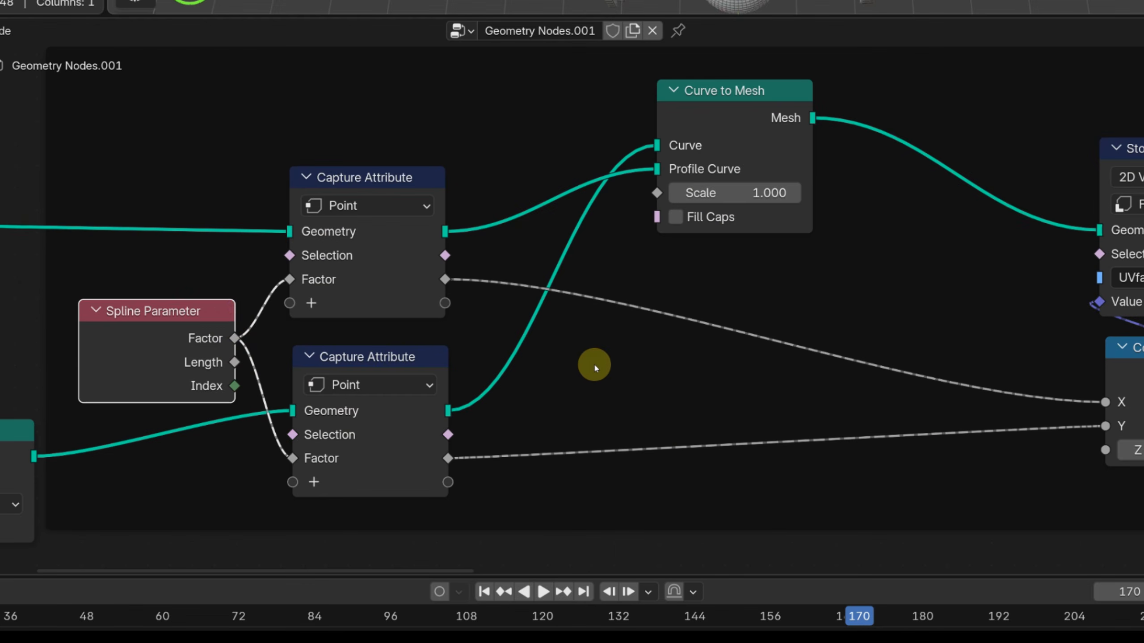
pyautogui.click(604, 361)
pyautogui.hotkey('shift', 'a')
pyautogui.write('math')
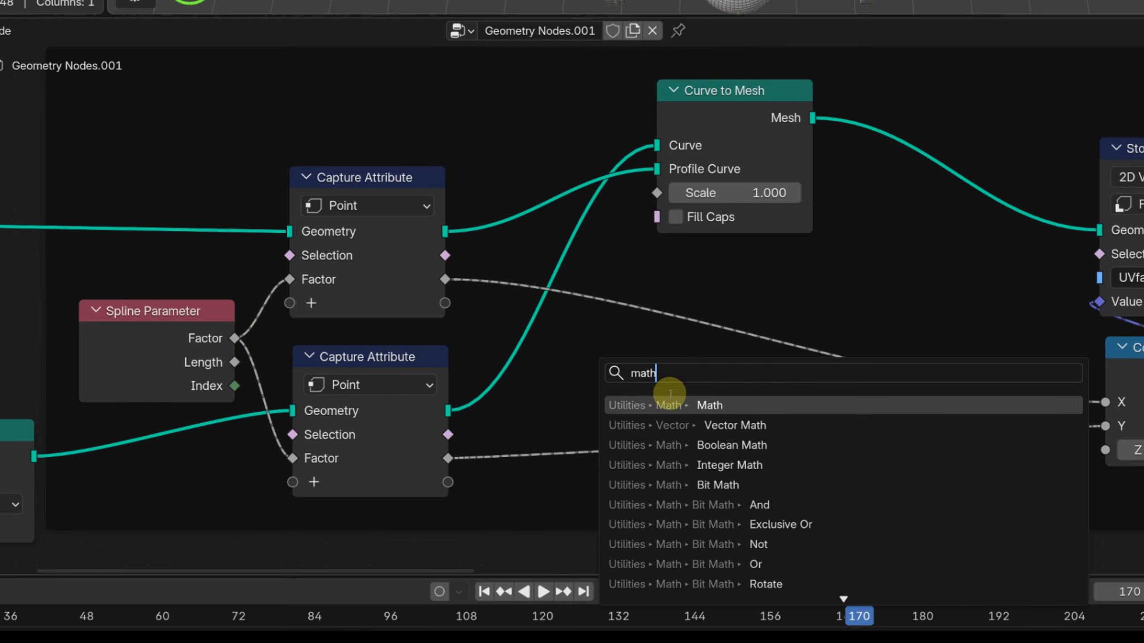
pyautogui.press('Return')
pyautogui.click(671, 251)
pyautogui.click(733, 320)
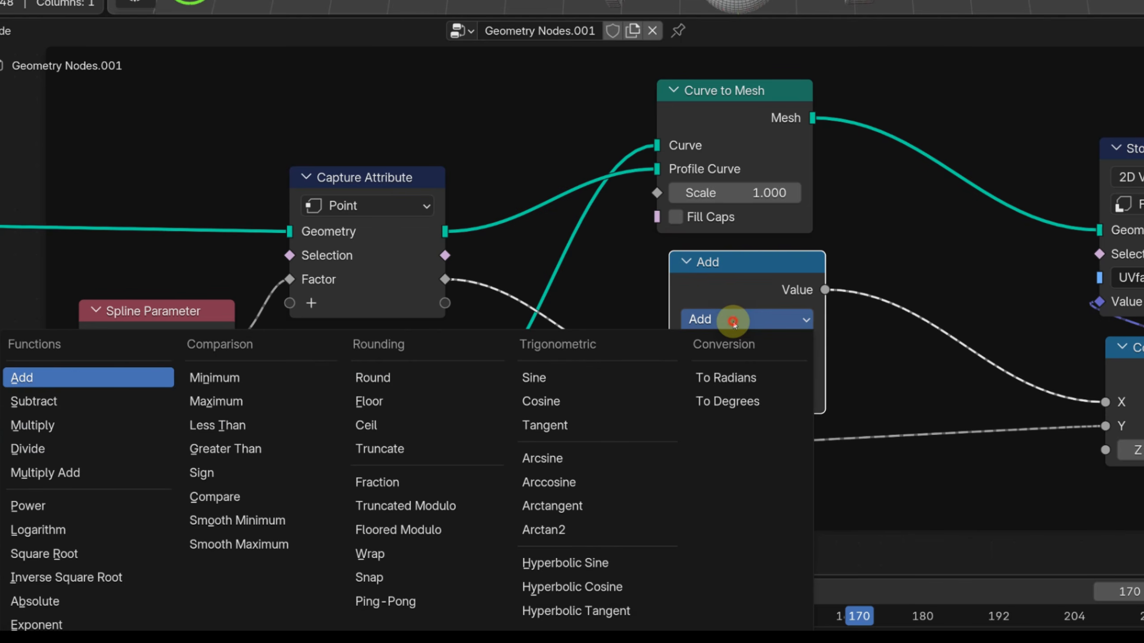
pyautogui.click(391, 596)
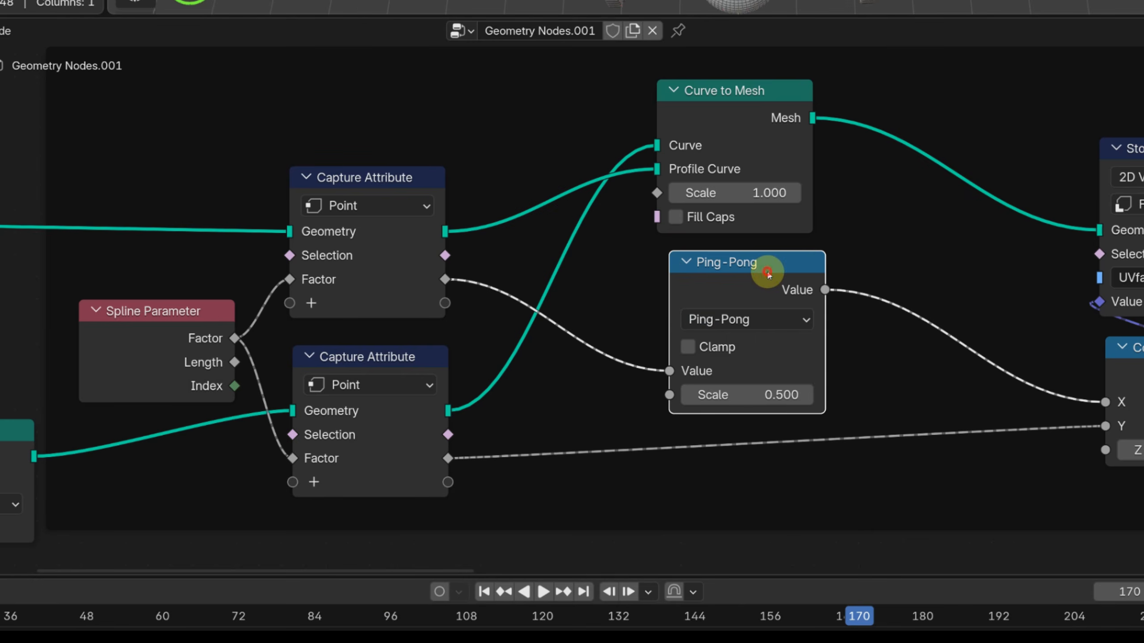
pyautogui.moveTo(767, 272); pyautogui.dragTo(756, 273)
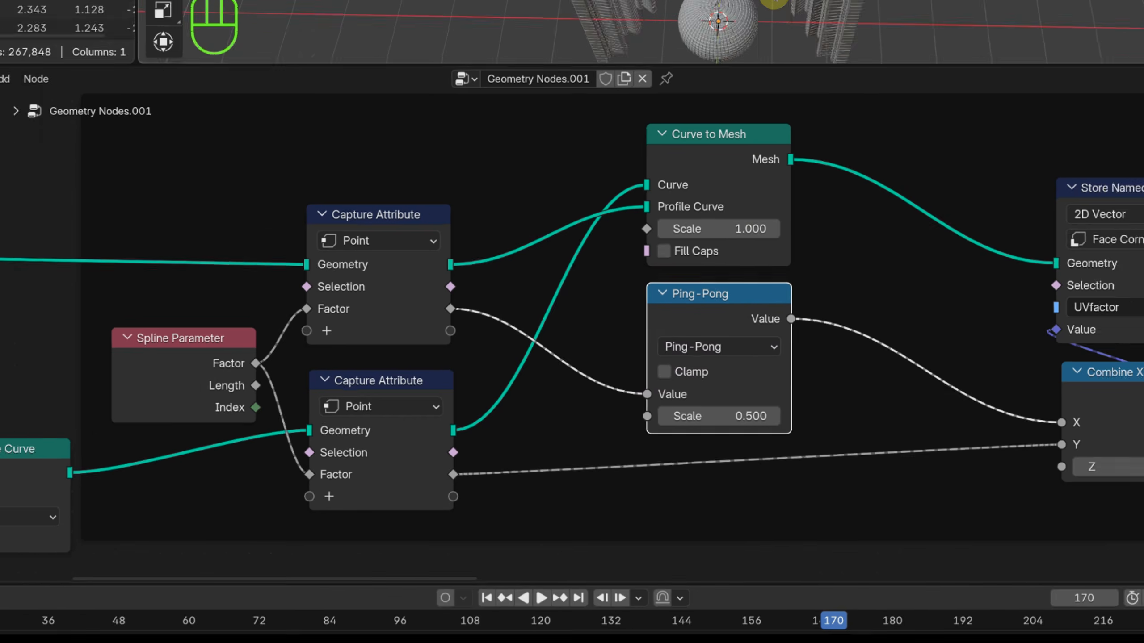
# Play the animation and examine the symmetry of the panel wall's extrusion from above.
pyautogui.press('space')
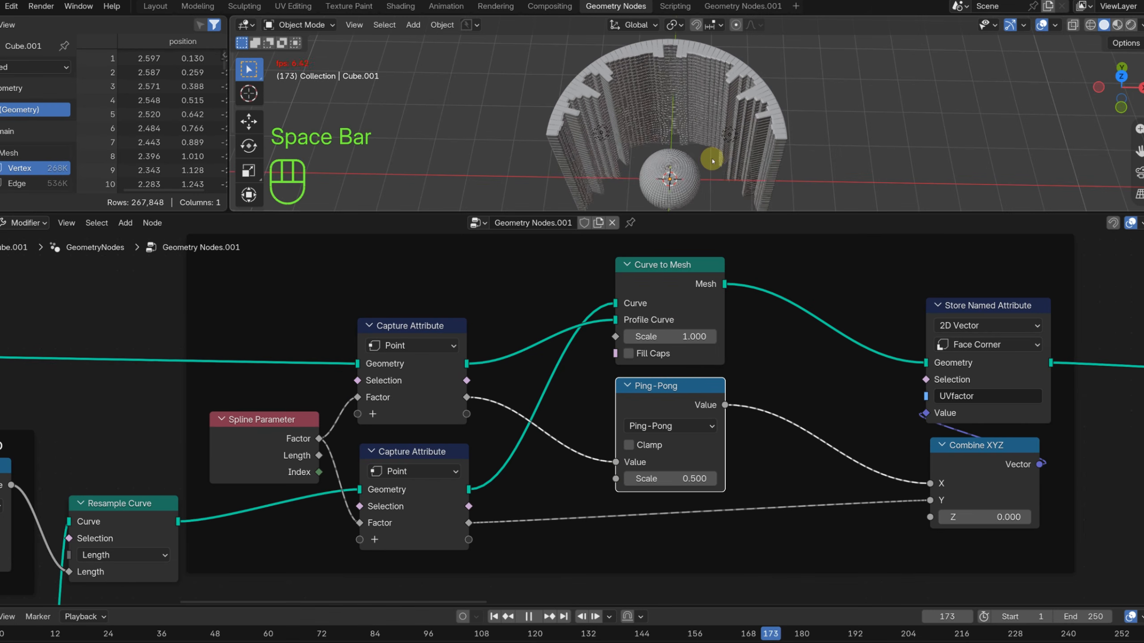
pyautogui.moveTo(753, 109); pyautogui.dragTo(759, 121, button='middle')
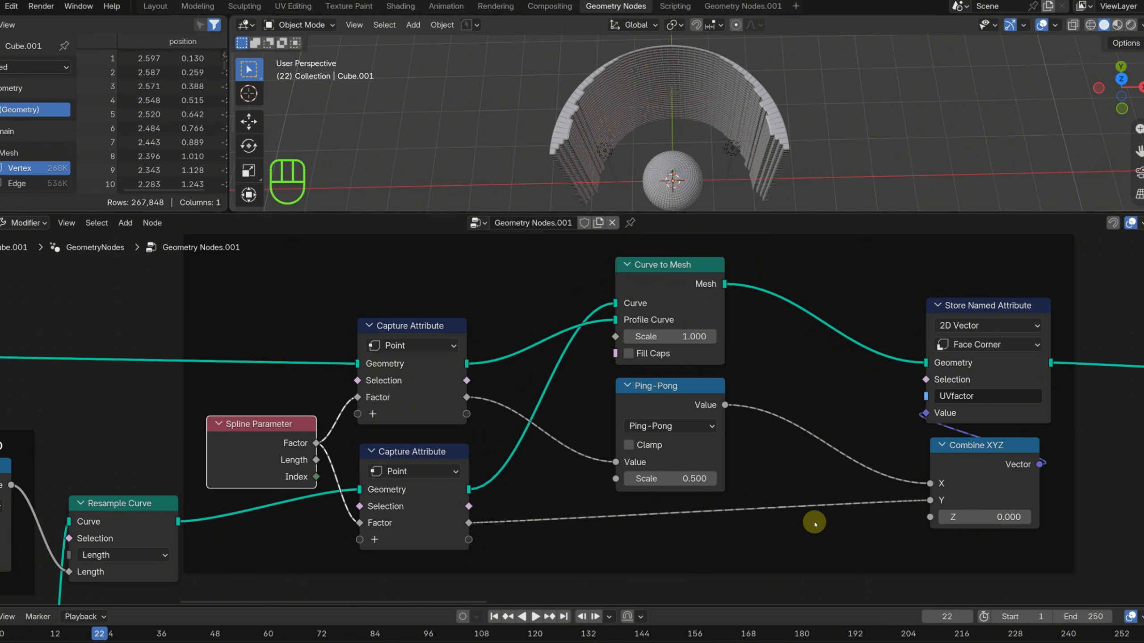
pyautogui.press('Home')
# Move the Index, Frequency Bins, Sample Sound Frequencies and amplitude Multiply nodes away from Subtract to make room.
pyautogui.moveTo(774, 545); pyautogui.dragTo(555, 406, button='middle')
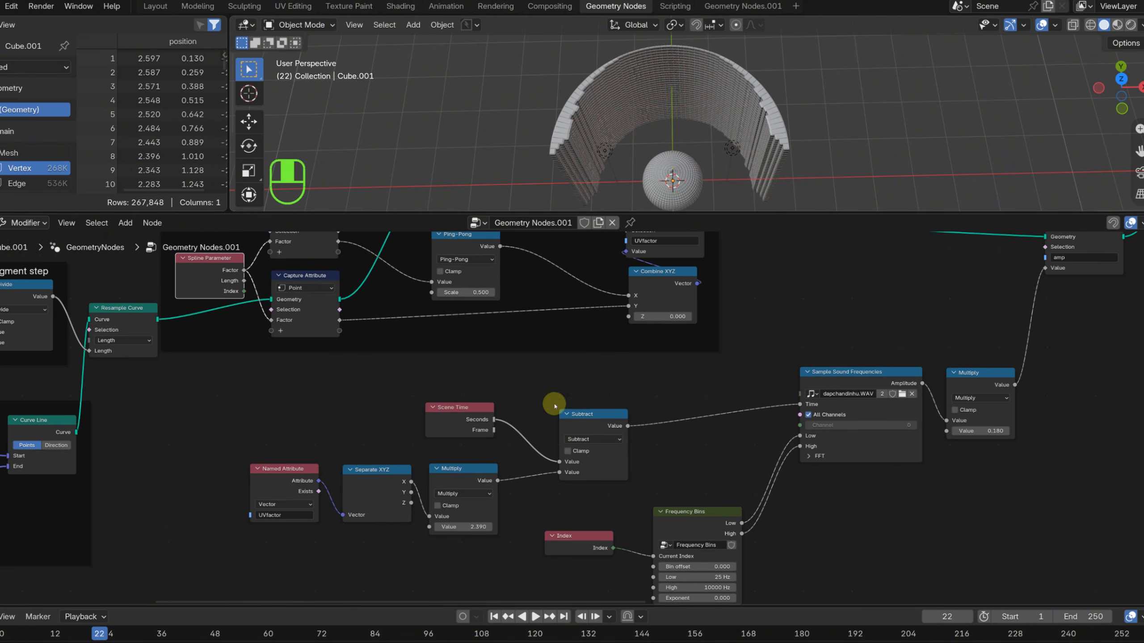
pyautogui.moveTo(502, 488); pyautogui.dragTo(597, 513)
pyautogui.press('g')
pyautogui.click(468, 405)
pyautogui.scroll(-4, 579, 386)
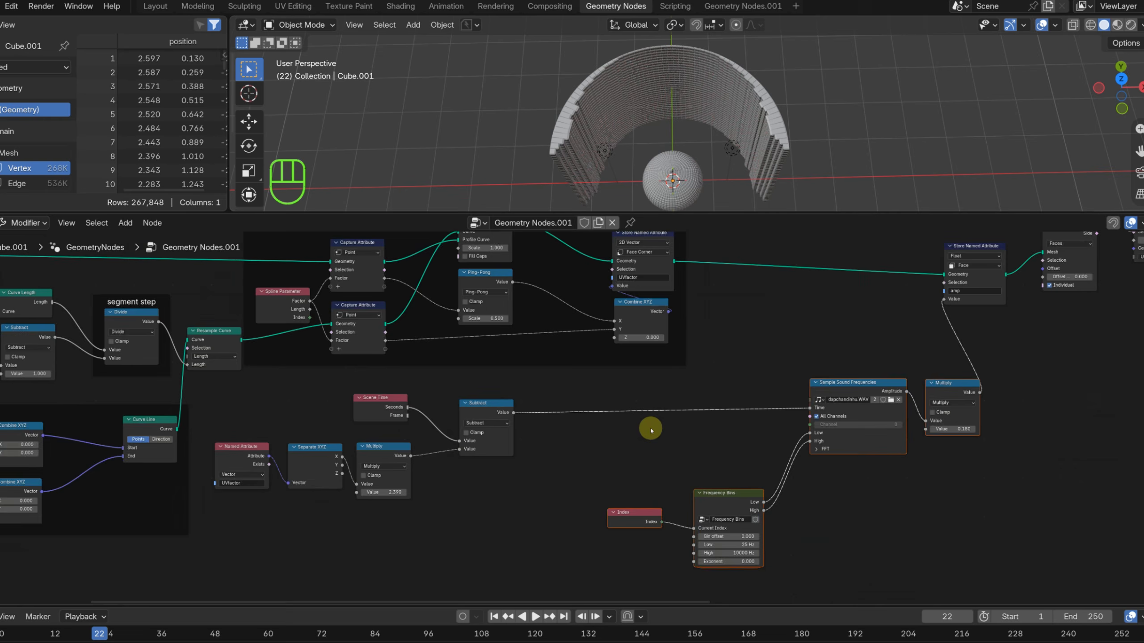
# Add a Noise Texture node set to 4D beside Subtract and drive its W input with the Subtract value.
pyautogui.scroll(3, 585, 419)
pyautogui.hotkey('shift', 'a')
pyautogui.write('noi')
pyautogui.press('Return')
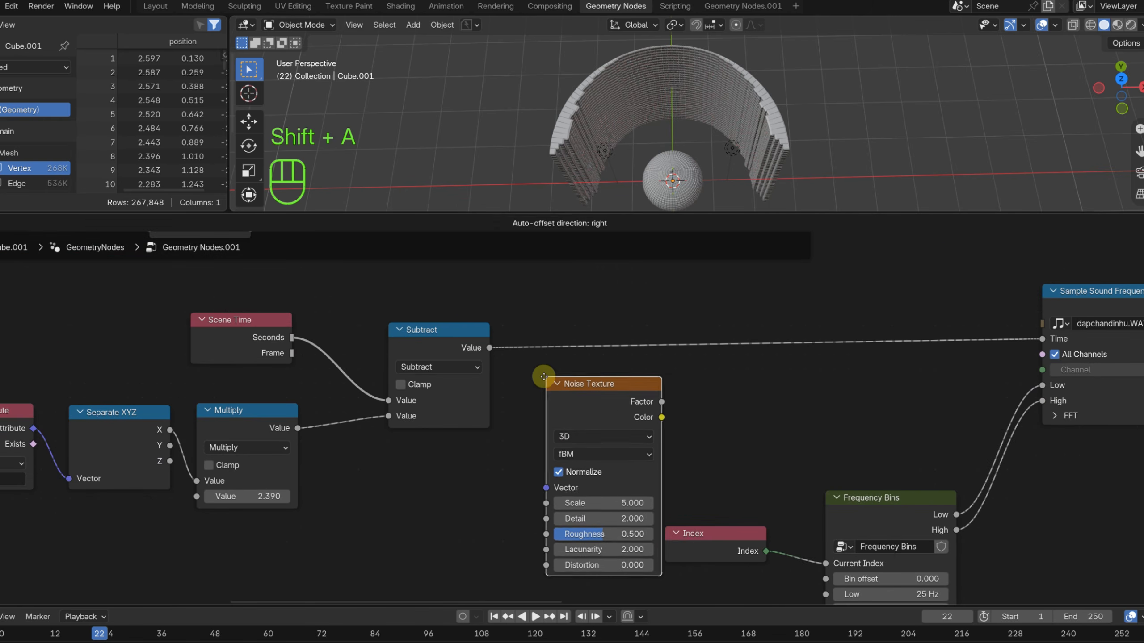
pyautogui.click(529, 372)
pyautogui.click(584, 430)
pyautogui.click(581, 509)
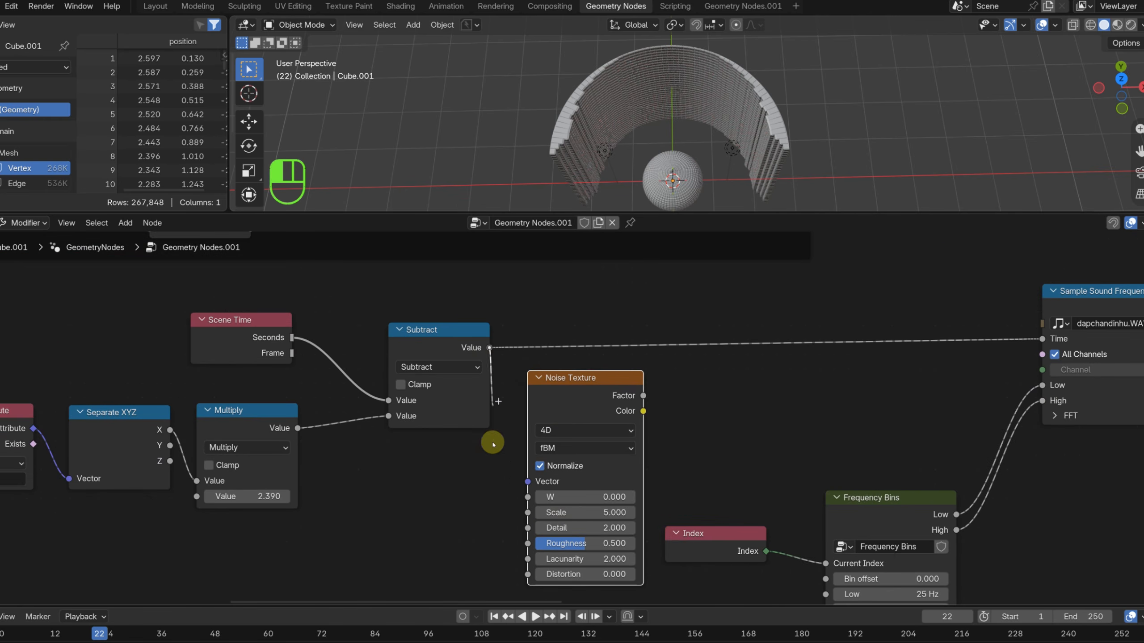
# Move the UVfactor Store Named Attribute and Combine XYZ nodes farther from Ping-Pong.
pyautogui.scroll(-3, 676, 400)
pyautogui.moveTo(730, 273); pyautogui.dragTo(726, 424, button='middle')
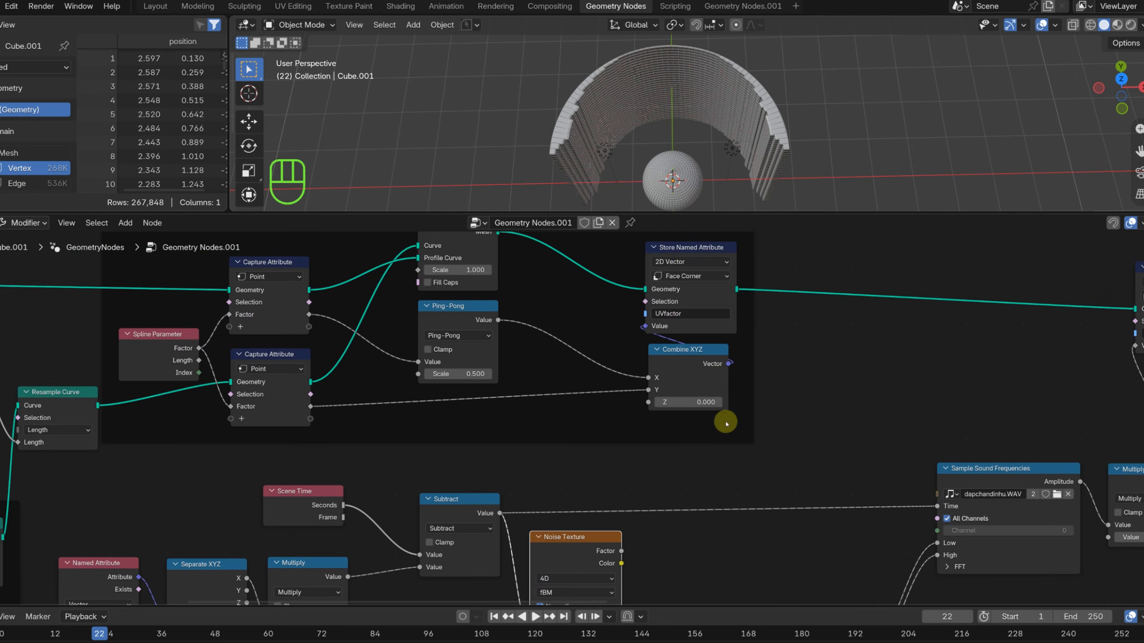
pyautogui.keyDown('shift'); pyautogui.click(675, 361); pyautogui.keyUp('shift')
pyautogui.moveTo(676, 361); pyautogui.dragTo(792, 364)
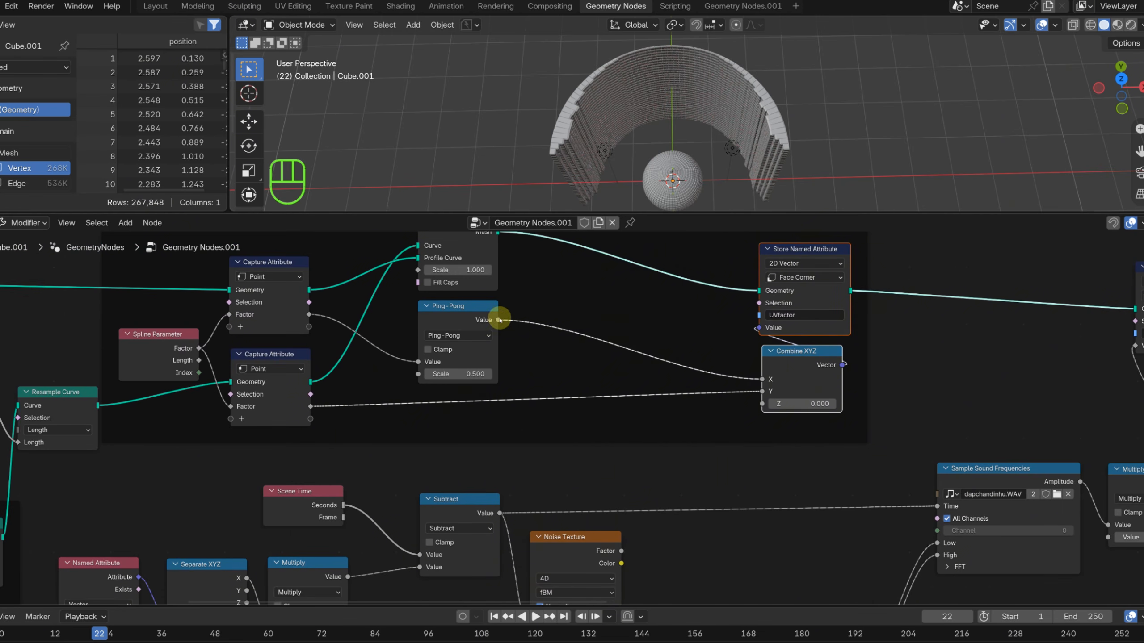
# Insert a Multiply node between Ping-Pong and Combine XYZ's X, with the Noise Texture's Factor as its second value.
pyautogui.moveTo(500, 320); pyautogui.dragTo(623, 296)
pyautogui.write('mul')
pyautogui.click(661, 325)
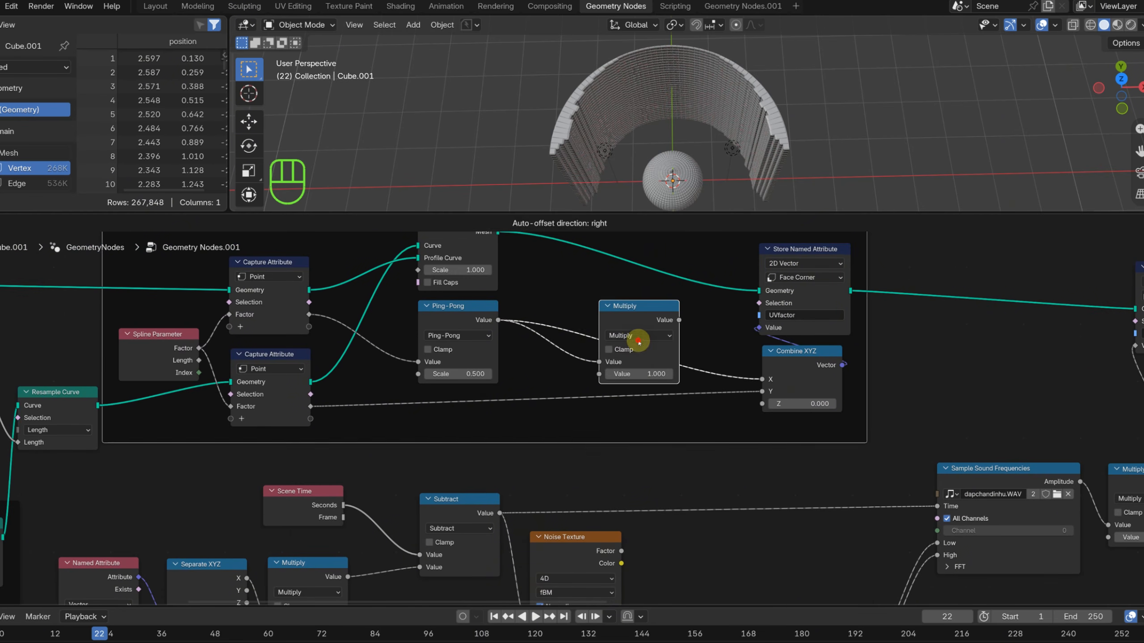
pyautogui.click(638, 324)
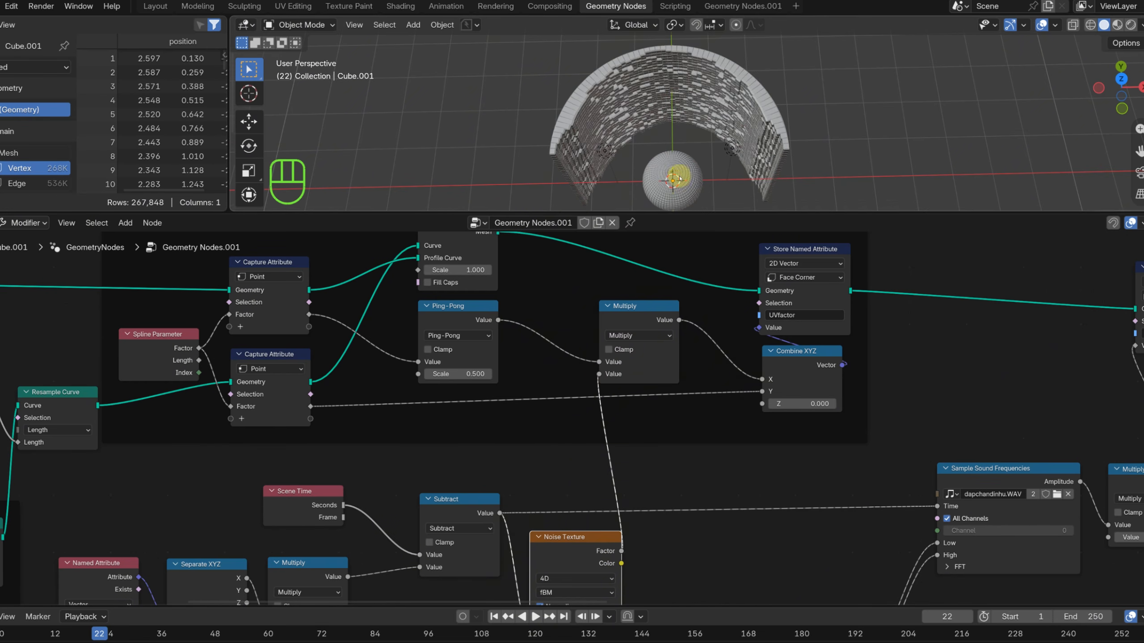
# Play the animation while setting the Noise Texture's scale to 2.
pyautogui.press('space')
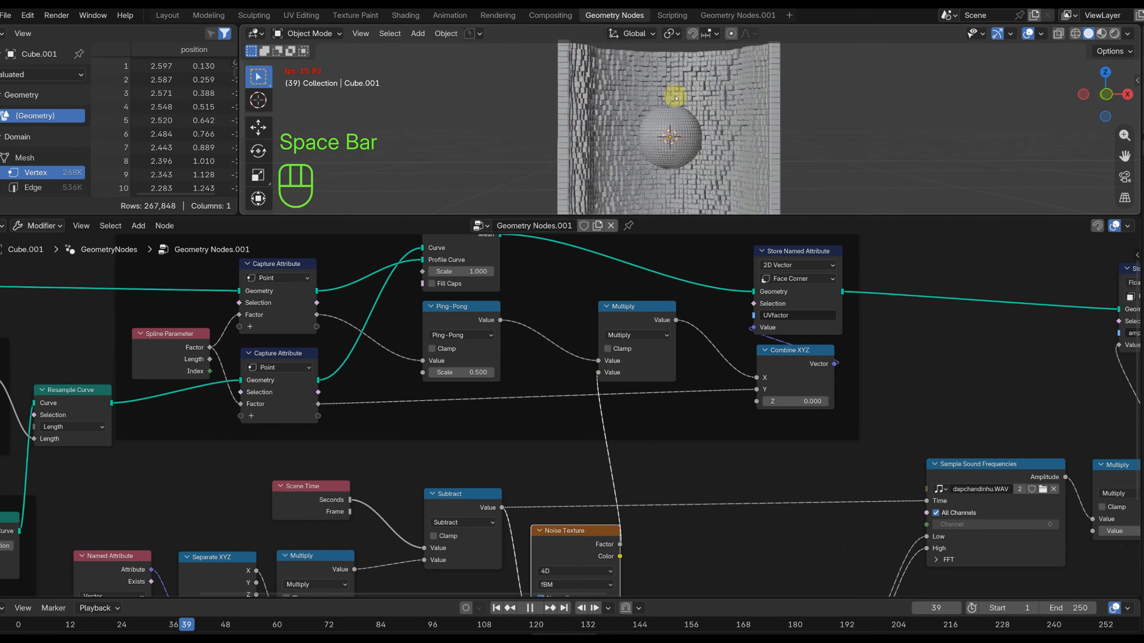
pyautogui.moveTo(637, 581); pyautogui.dragTo(666, 460, button='middle')
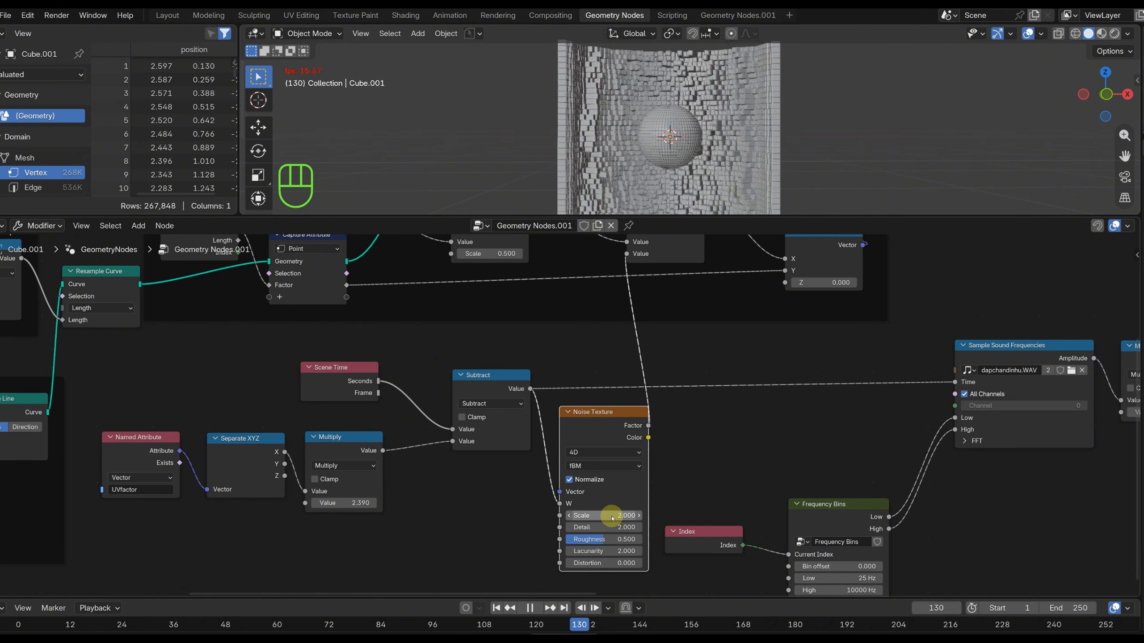
pyautogui.moveTo(613, 518); pyautogui.dragTo(617, 429, button='middle')
pyautogui.scroll(3, 630, 431)
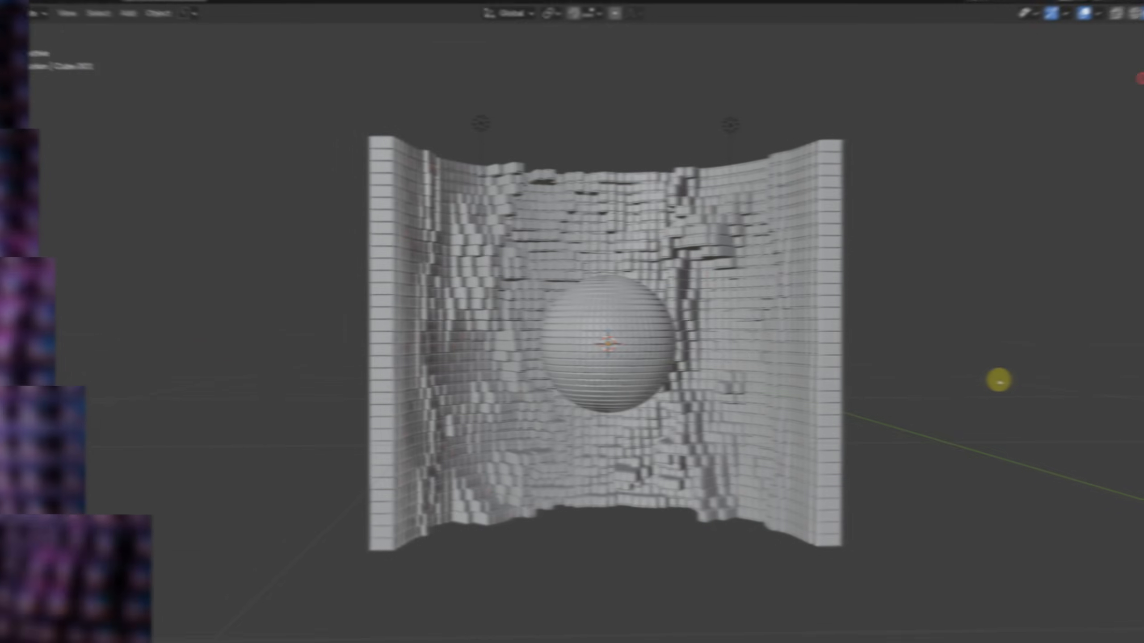
# Look at the scene through the camera and restore the full Geometry Nodes workspace layout.
pyautogui.press('n')
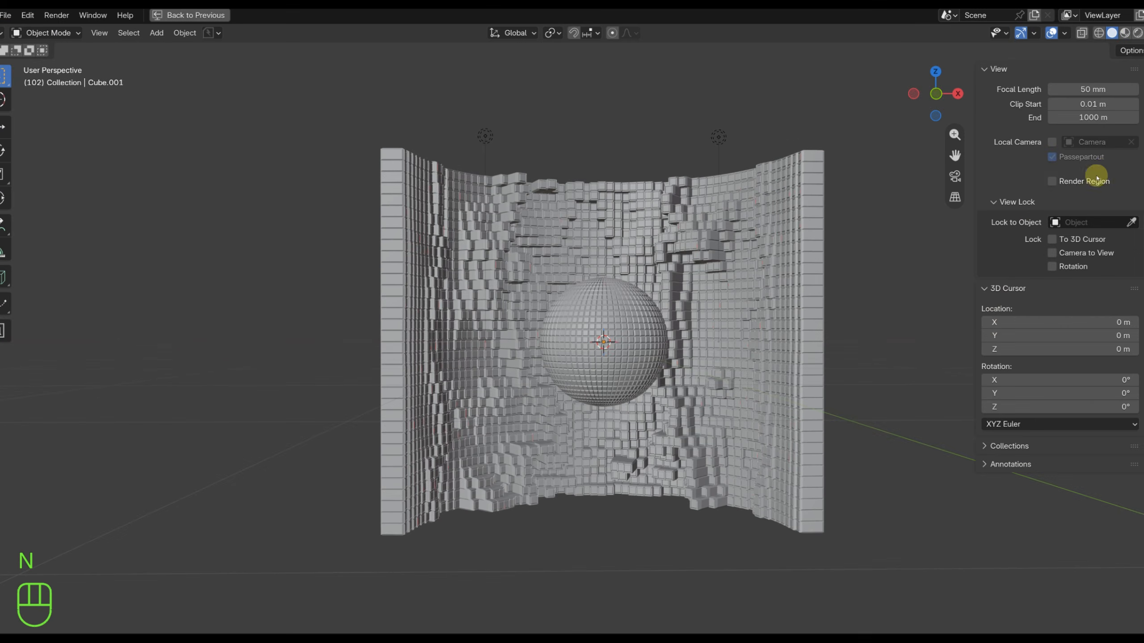
pyautogui.press('n')
pyautogui.press('`')
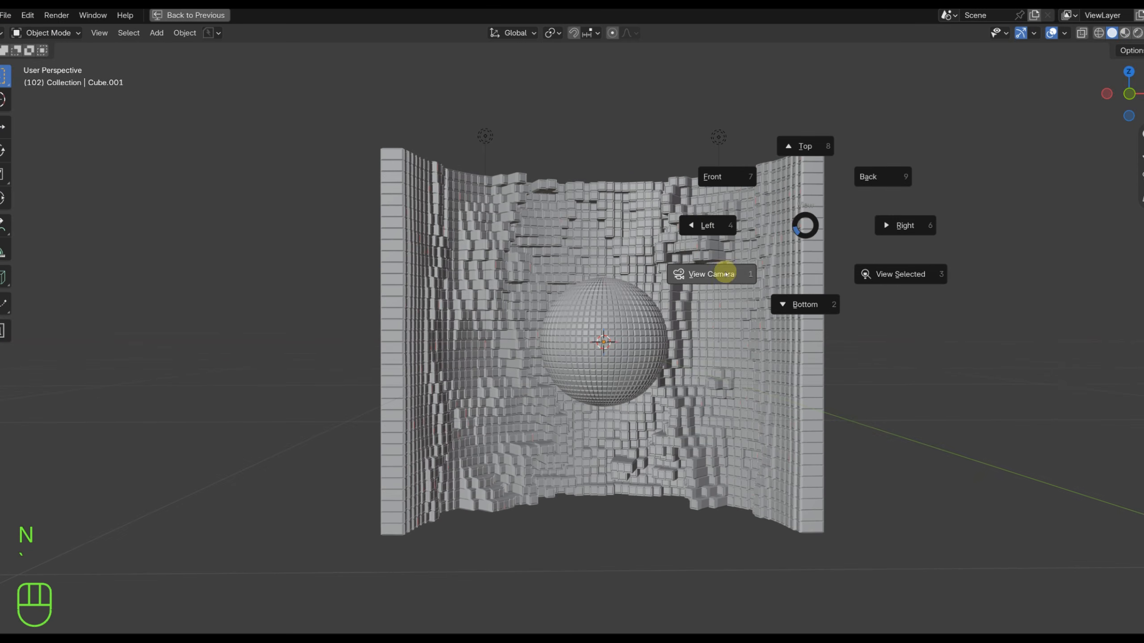
pyautogui.click(725, 273)
pyautogui.moveTo(574, 339); pyautogui.dragTo(632, 305, button='middle')
pyautogui.press('n')
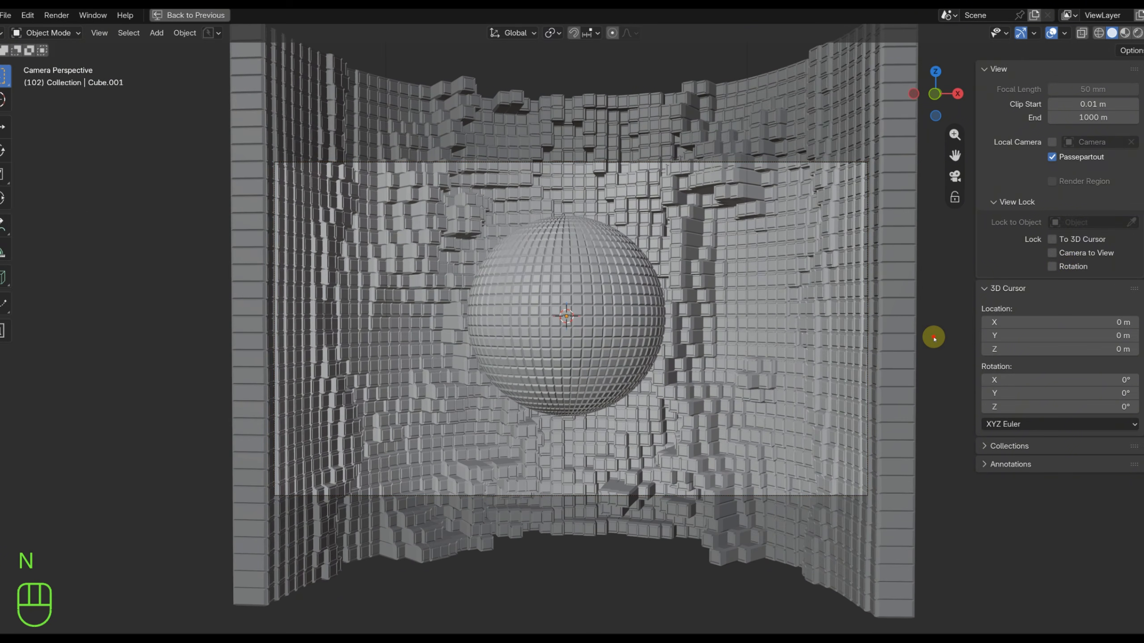
pyautogui.hotkey('ctrl', 'space')
# Select the camera, open its data properties, and switch the 3D viewport to rendered shading.
pyautogui.moveTo(1054, 110); pyautogui.dragTo(988, 109)
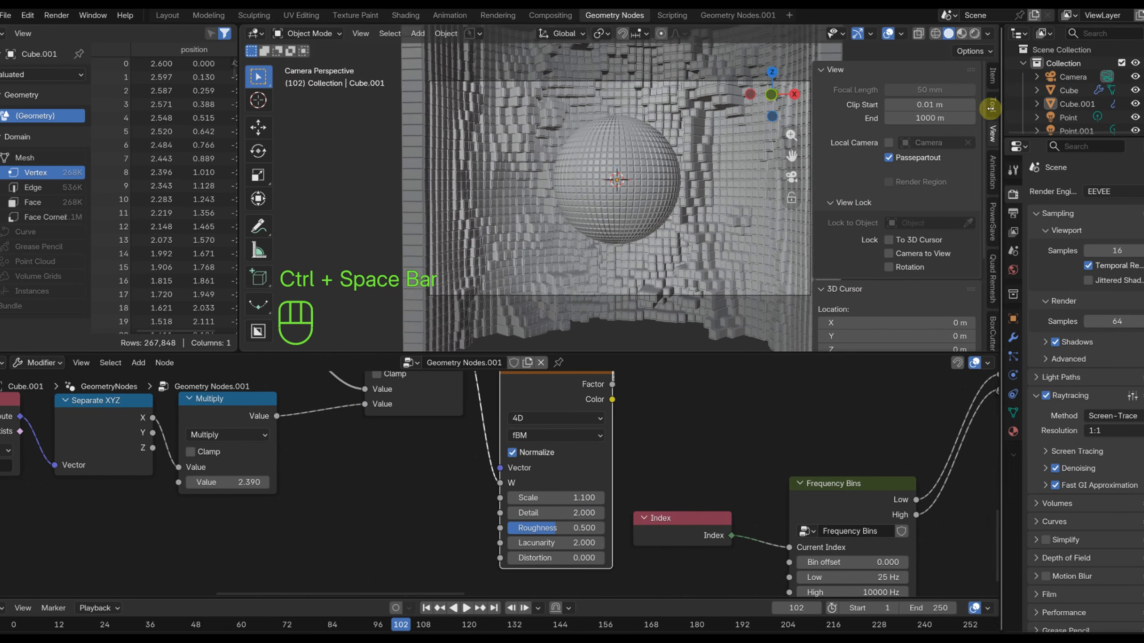
pyautogui.click(1055, 76)
pyautogui.click(997, 376)
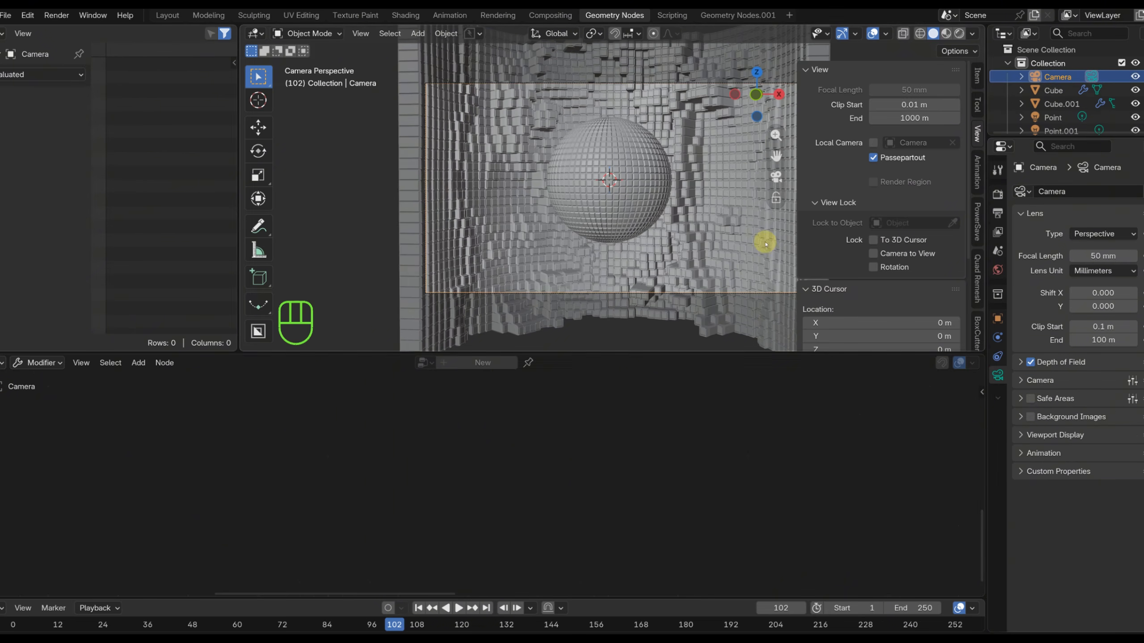
pyautogui.press('z')
pyautogui.click(702, 158)
# In the camera's Depth of Field aperture settings, set F-Stop to 1.1, Blades to 9 and Rotation to 9°.
pyautogui.click(1021, 363)
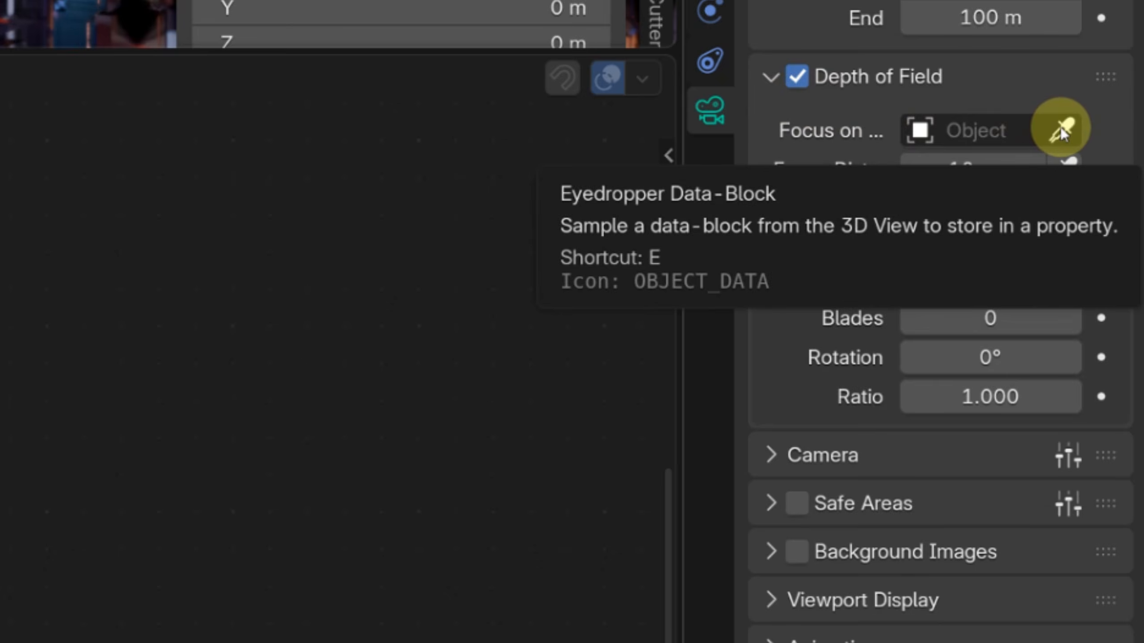
pyautogui.click(1002, 323)
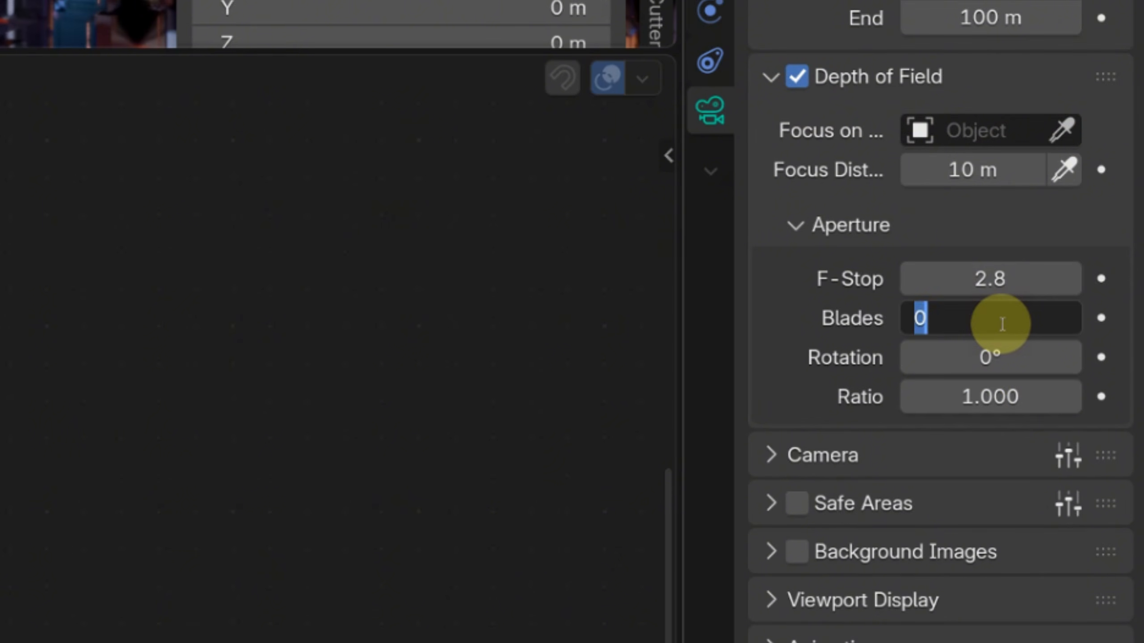
pyautogui.write('9')
pyautogui.press('Return')
pyautogui.click(1004, 358)
pyautogui.write('9')
pyautogui.press('Return')
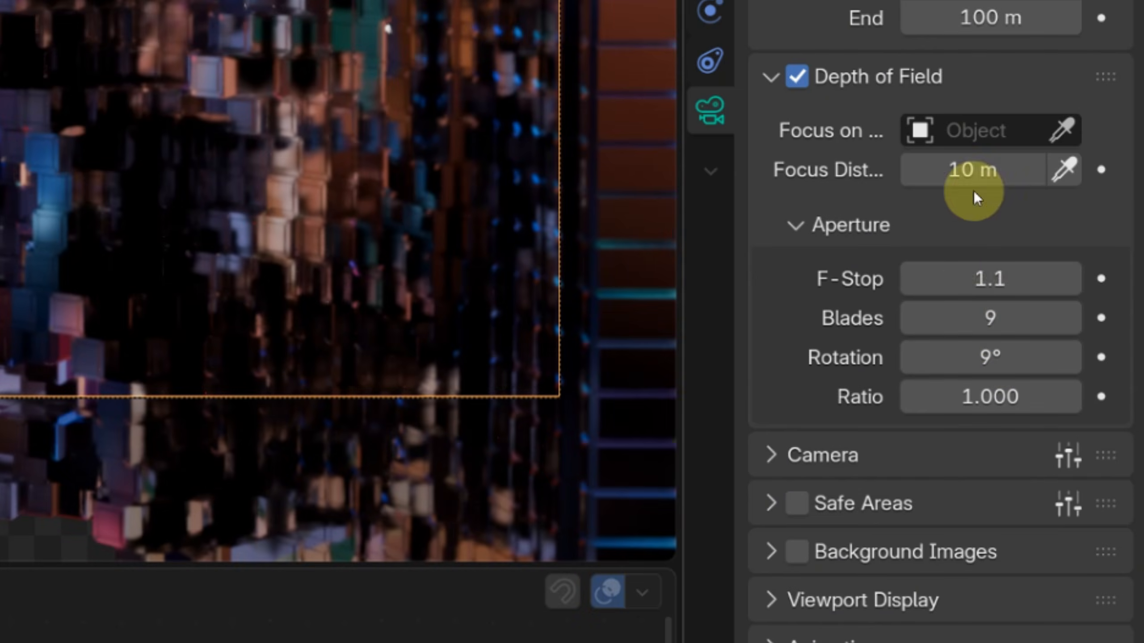
# Lower the camera's focus distance to 5.586 m.
pyautogui.moveTo(972, 171); pyautogui.dragTo(910, 171)
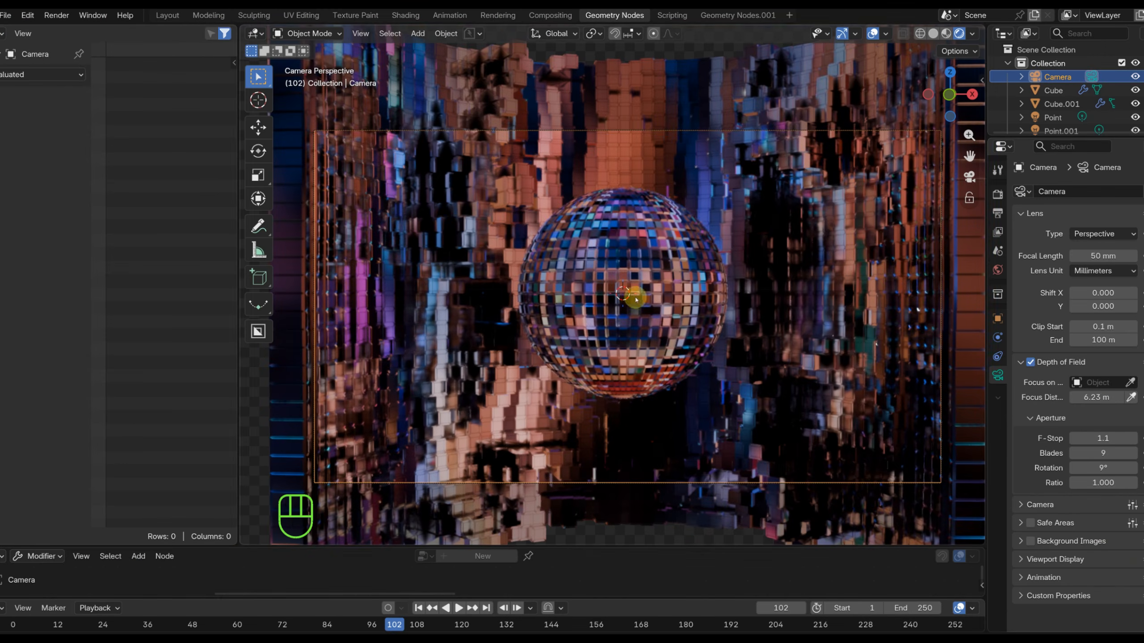
pyautogui.scroll(4, 636, 299)
pyautogui.keyDown('shift'); pyautogui.moveTo(1096, 397); pyautogui.dragTo(1081, 397); pyautogui.keyUp('shift')
pyautogui.scroll(-4, 638, 329)
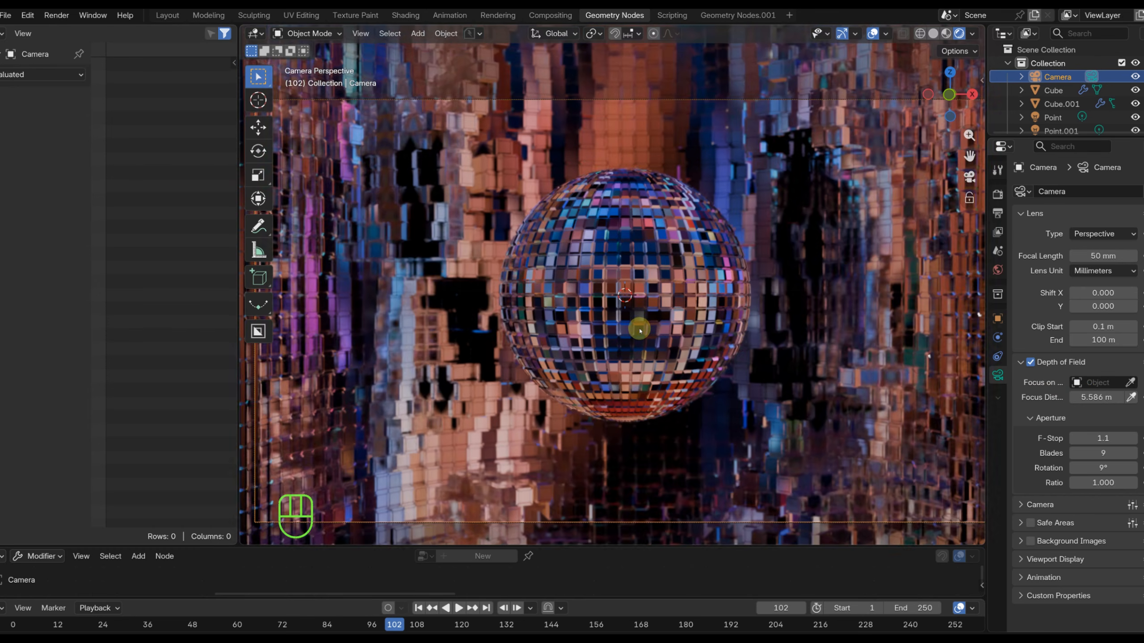
# Move the camera about 0.99 m toward the mirror ball, adjust its height, and set the focus distance to 4.386 m.
pyautogui.press('g')
pyautogui.press('g')
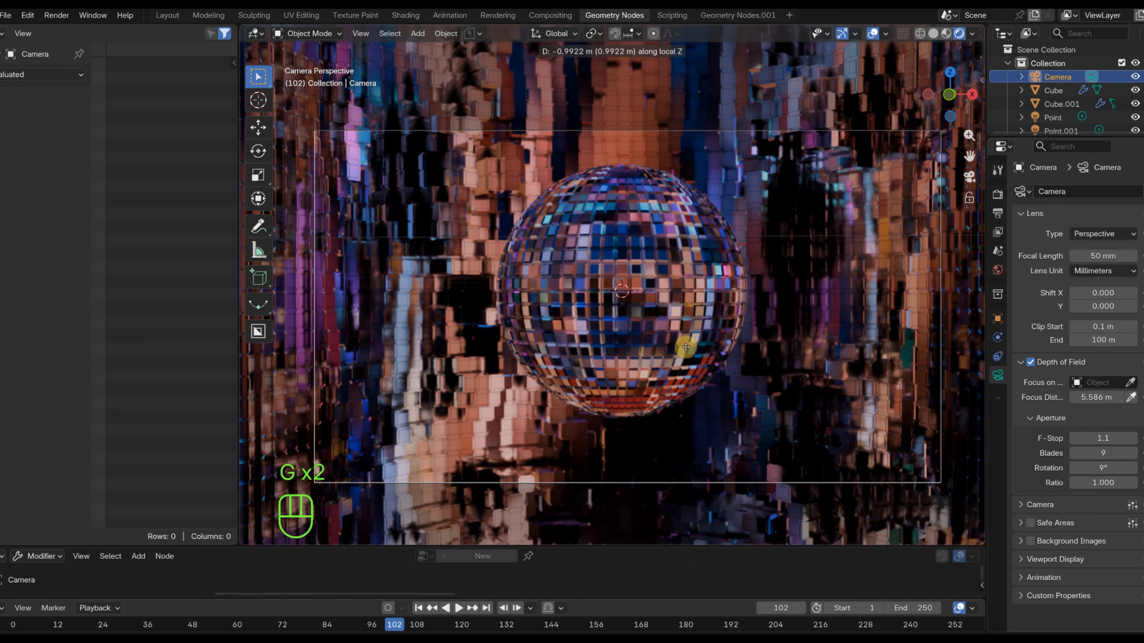
pyautogui.click(686, 346)
pyautogui.press('g')
pyautogui.press('z')
pyautogui.click(687, 338)
pyautogui.moveTo(1085, 397); pyautogui.dragTo(1047, 397)
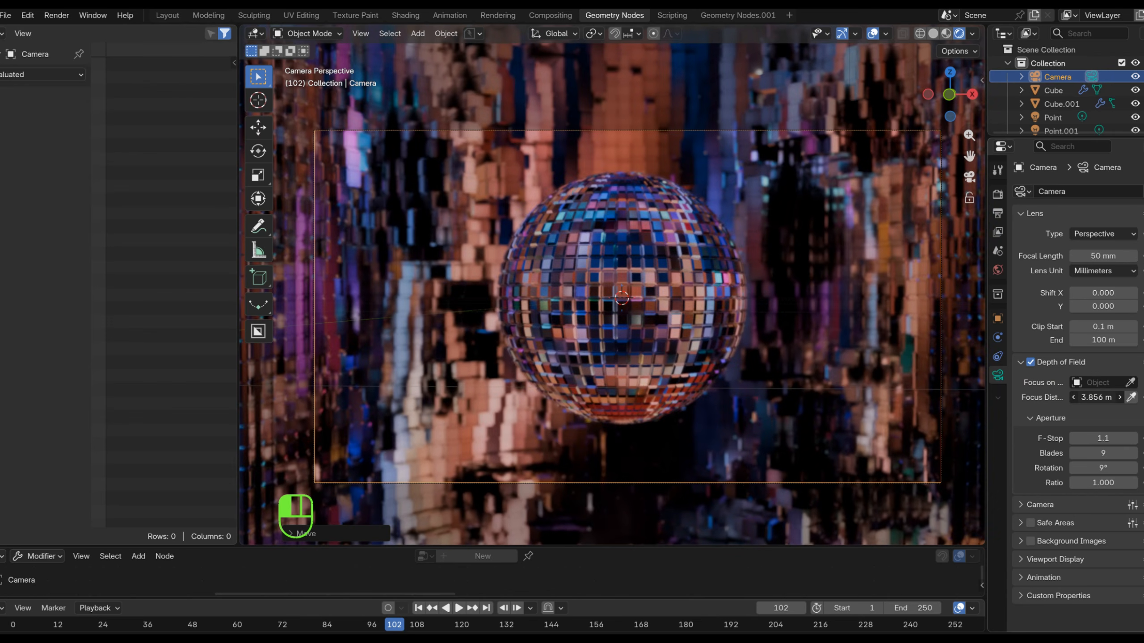
# Render the current frame as a still image and move the render window over the viewport.
pyautogui.click(57, 15)
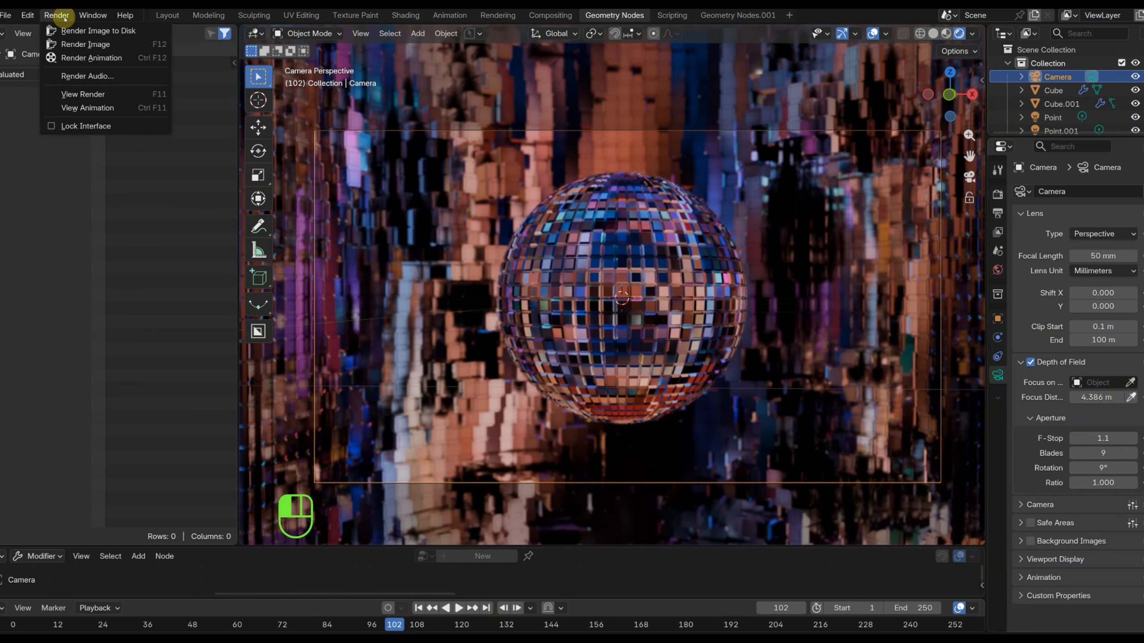
pyautogui.click(71, 31)
pyautogui.moveTo(573, 97); pyautogui.dragTo(649, 123)
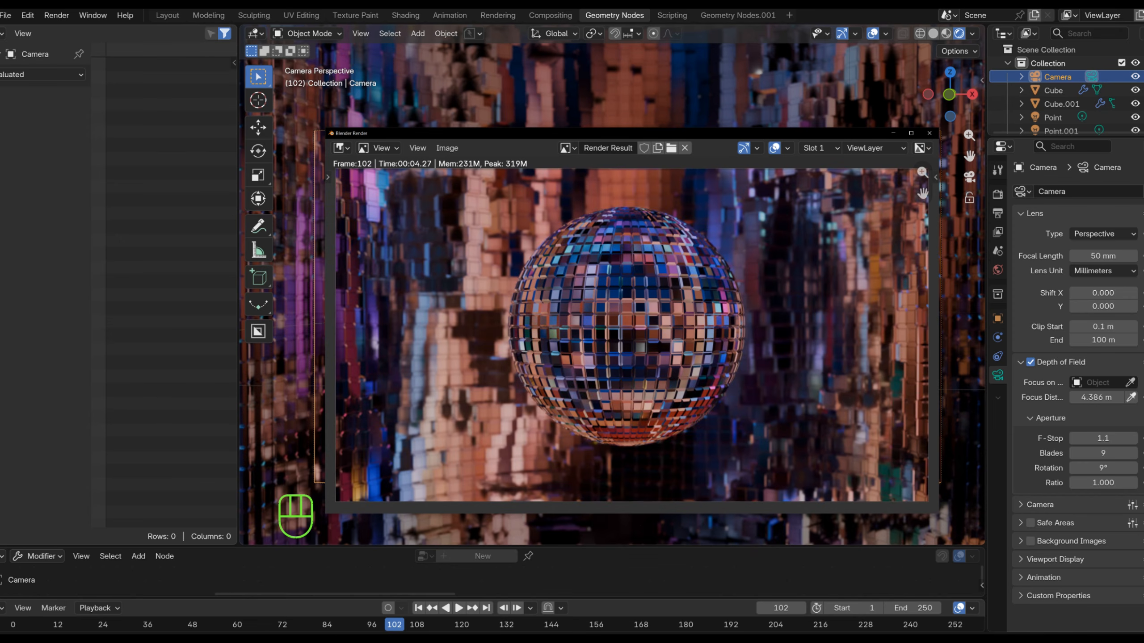
# Create a new compositor node tree in the Compositing workspace with a taller node editor, and review the render output settings.
pyautogui.click(551, 15)
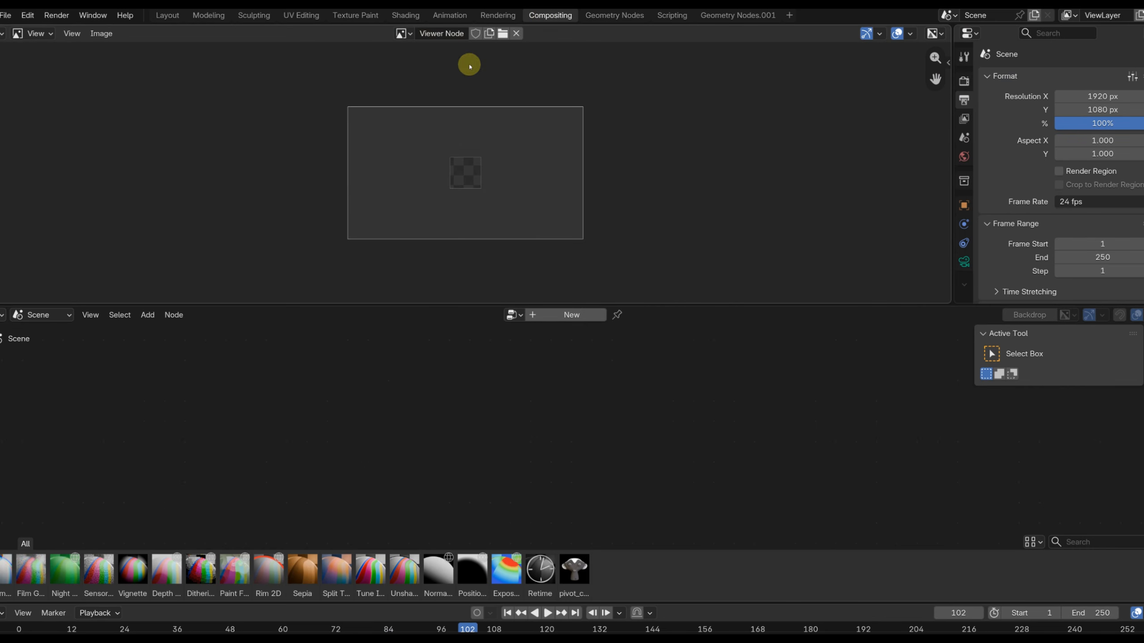
pyautogui.moveTo(474, 305); pyautogui.dragTo(472, 261)
pyautogui.click(557, 272)
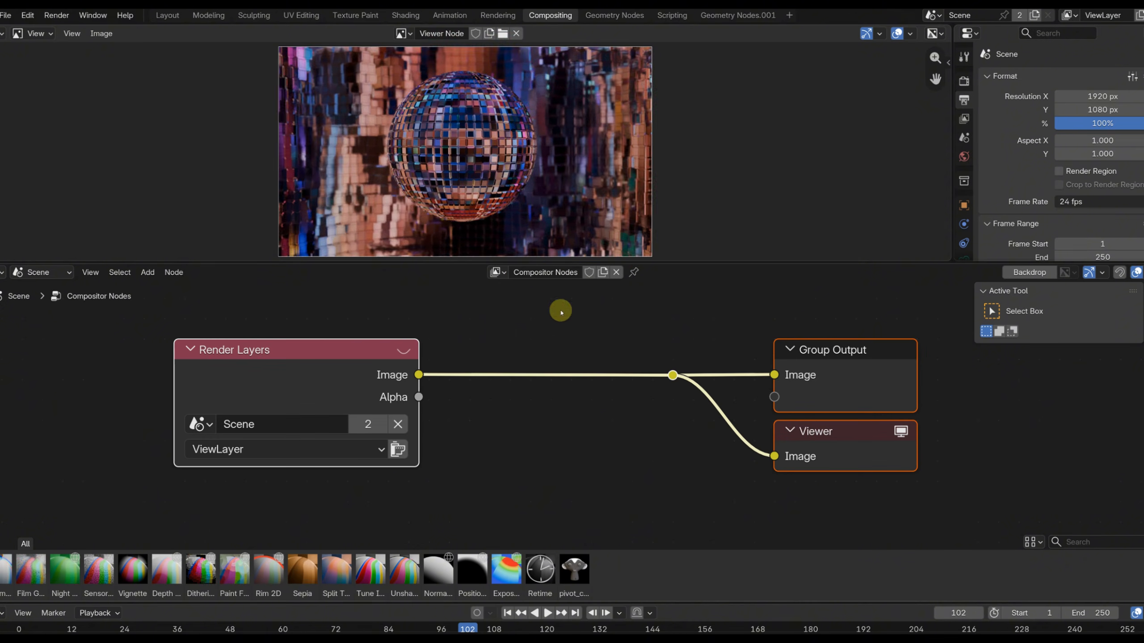
pyautogui.moveTo(530, 170); pyautogui.dragTo(623, 164, button='middle')
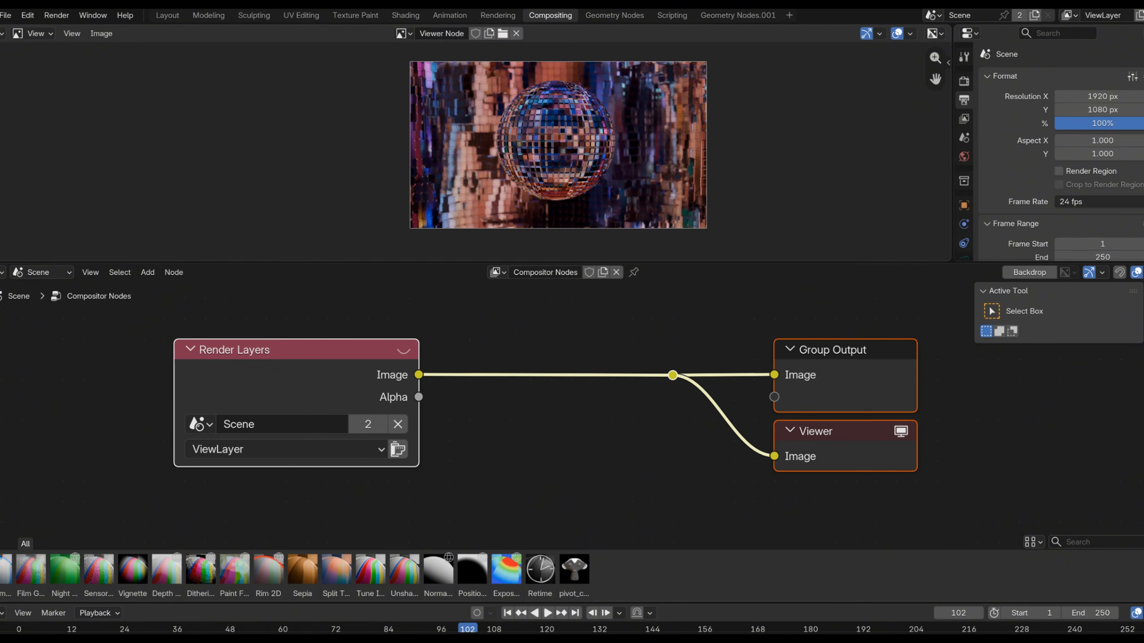
pyautogui.scroll(-10, 996, 156)
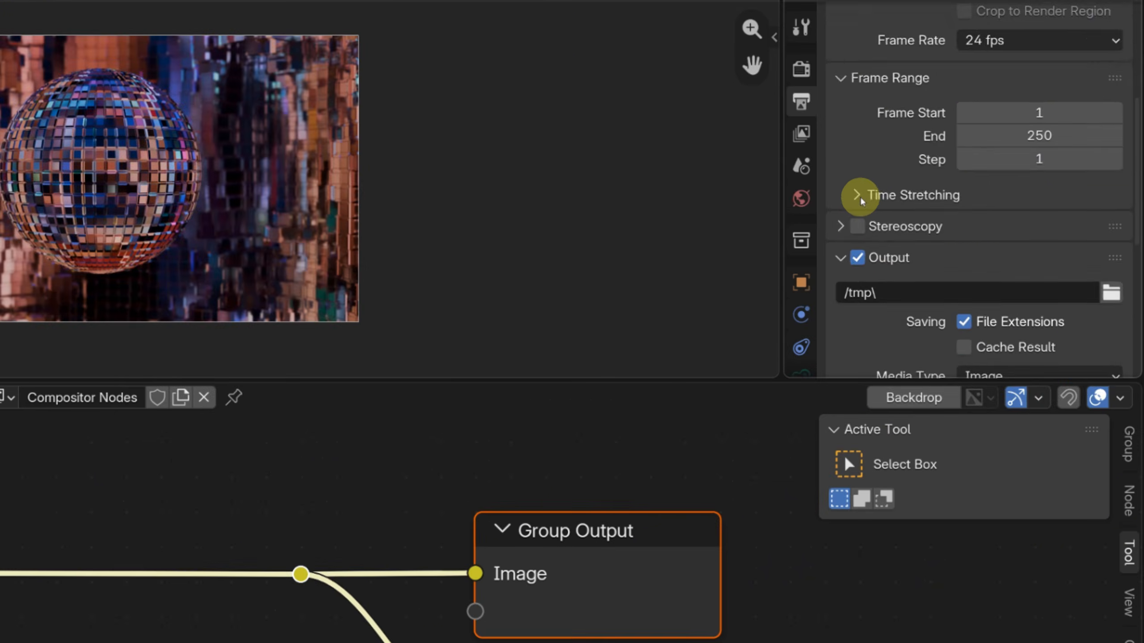
pyautogui.scroll(-3, 860, 201)
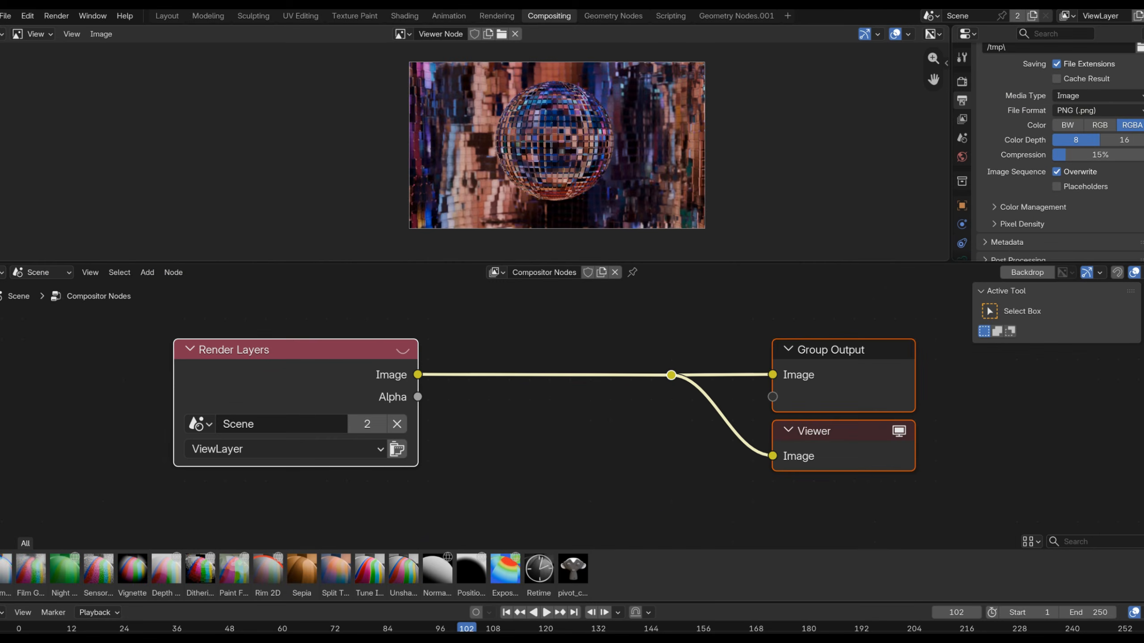
# Move the Render Layers node away from the Group Output and Viewer nodes to make room between them.
pyautogui.scroll(-15, 605, 470)
pyautogui.moveTo(489, 422); pyautogui.dragTo(293, 414)
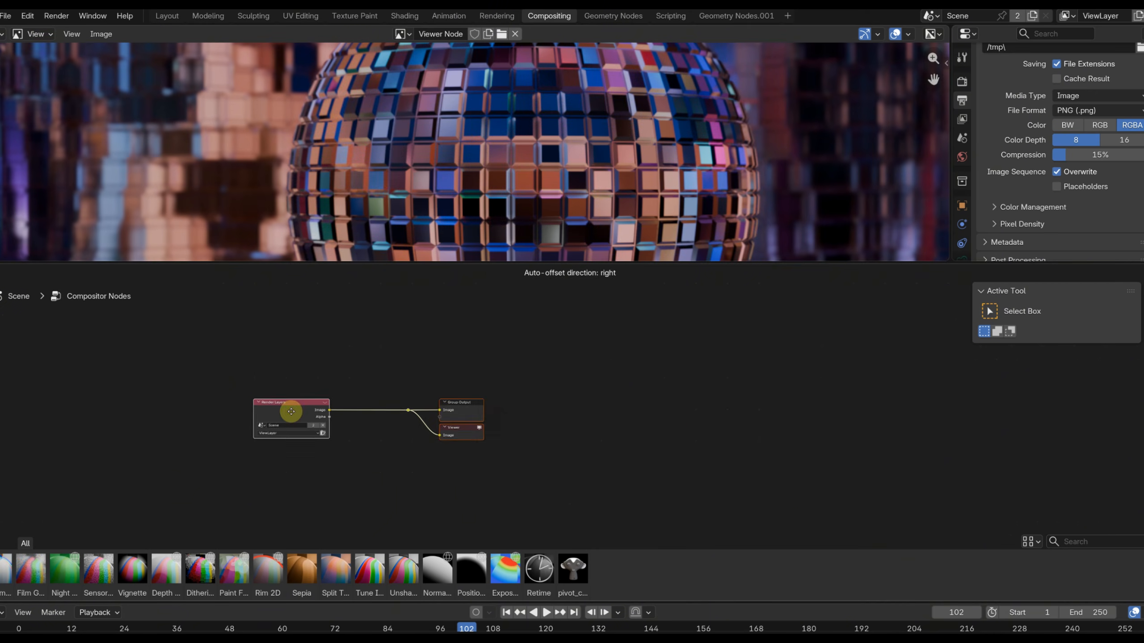
pyautogui.moveTo(373, 373); pyautogui.dragTo(591, 484)
pyautogui.press('g')
pyautogui.click(773, 433)
pyautogui.scroll(5, 575, 441)
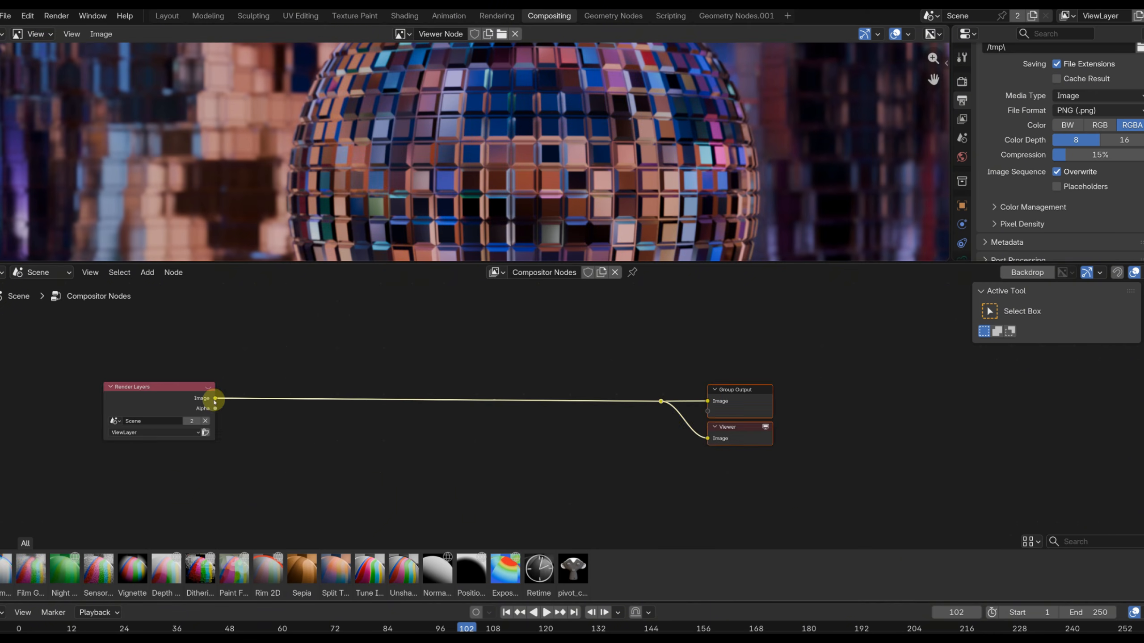
# Add a Bloom Glare node fed by the Render Layers image output and place it below the main link.
pyautogui.moveTo(351, 332); pyautogui.dragTo(351, 332)
pyautogui.write('g')
pyautogui.write('la')
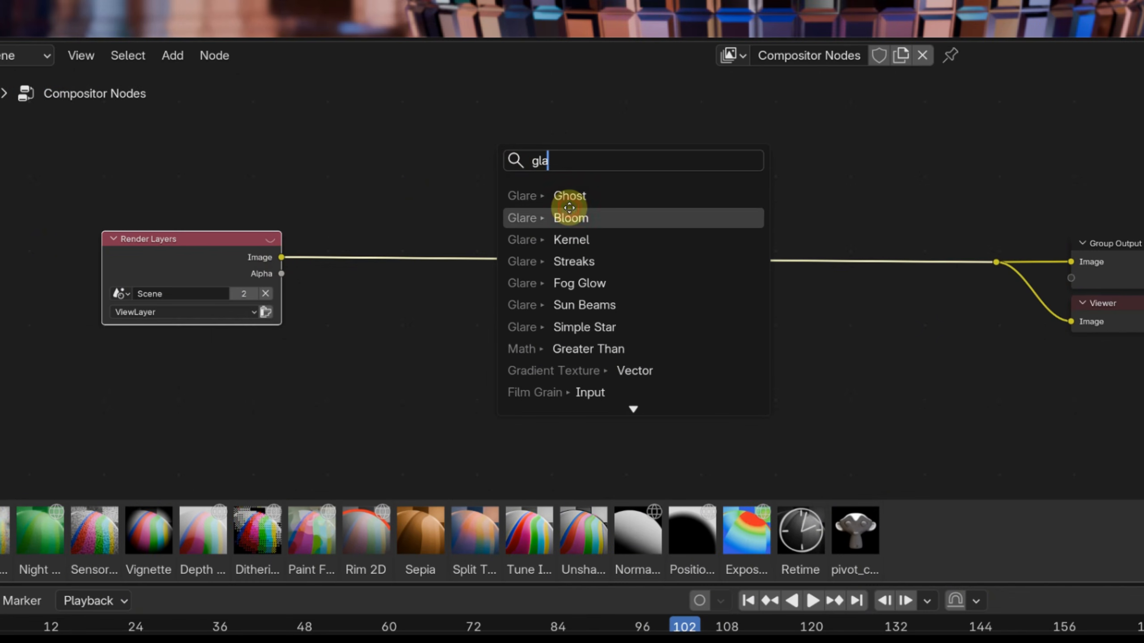
pyautogui.click(567, 218)
pyautogui.click(448, 347)
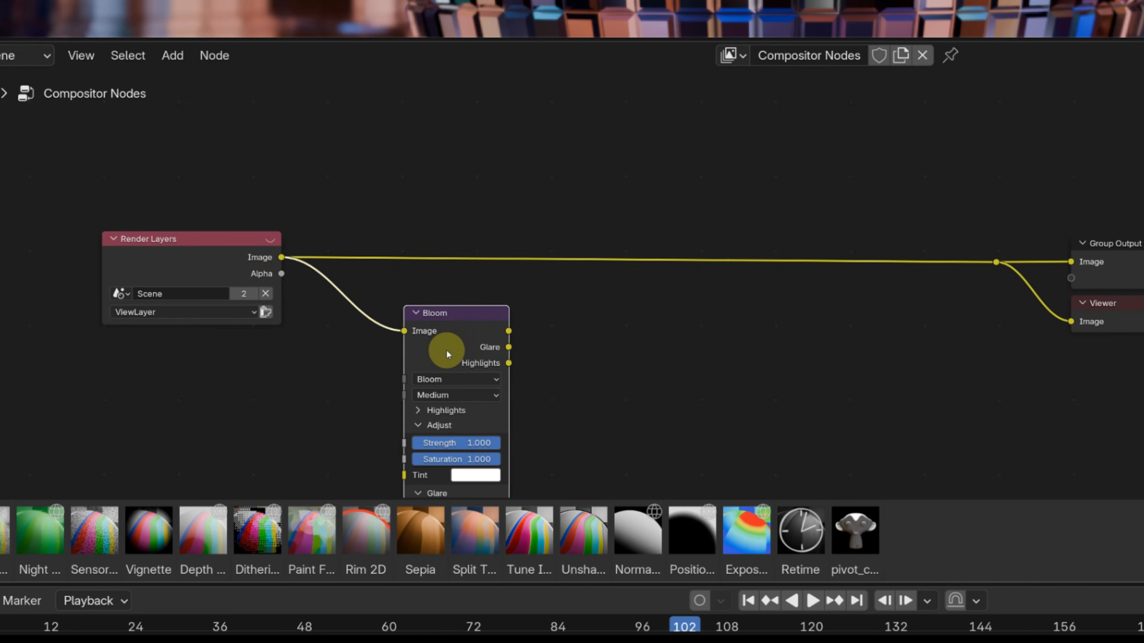
# Duplicate the Bloom node above the original, change the copy's type to Streaks, and enlarge the node editor.
pyautogui.hotkey('shift', 'd')
pyautogui.click(447, 195)
pyautogui.click(451, 205)
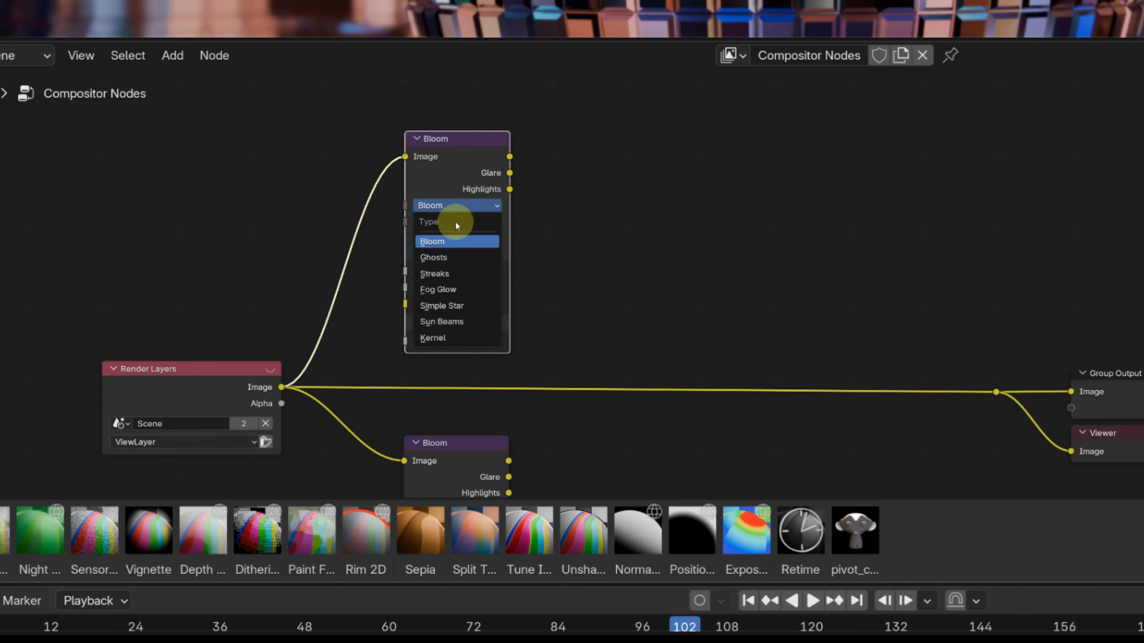
pyautogui.click(450, 274)
pyautogui.scroll(-3, 716, 312)
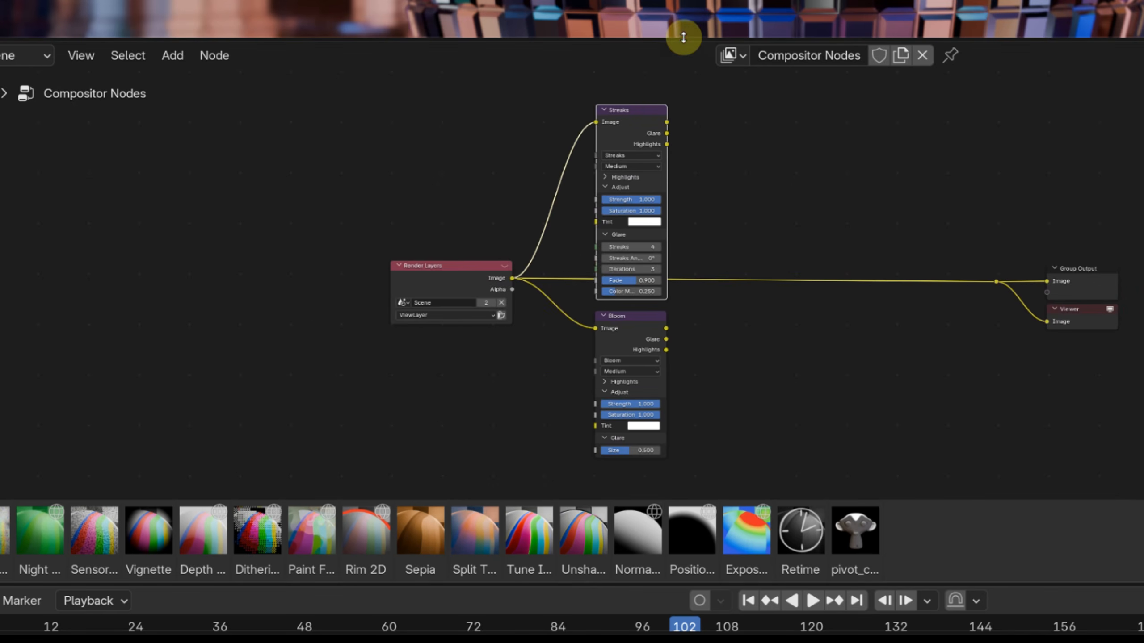
pyautogui.moveTo(683, 37); pyautogui.dragTo(687, 1)
# Connect the Bloom node's image output to the reroute feeding Group Output and Viewer.
pyautogui.scroll(2, 728, 242)
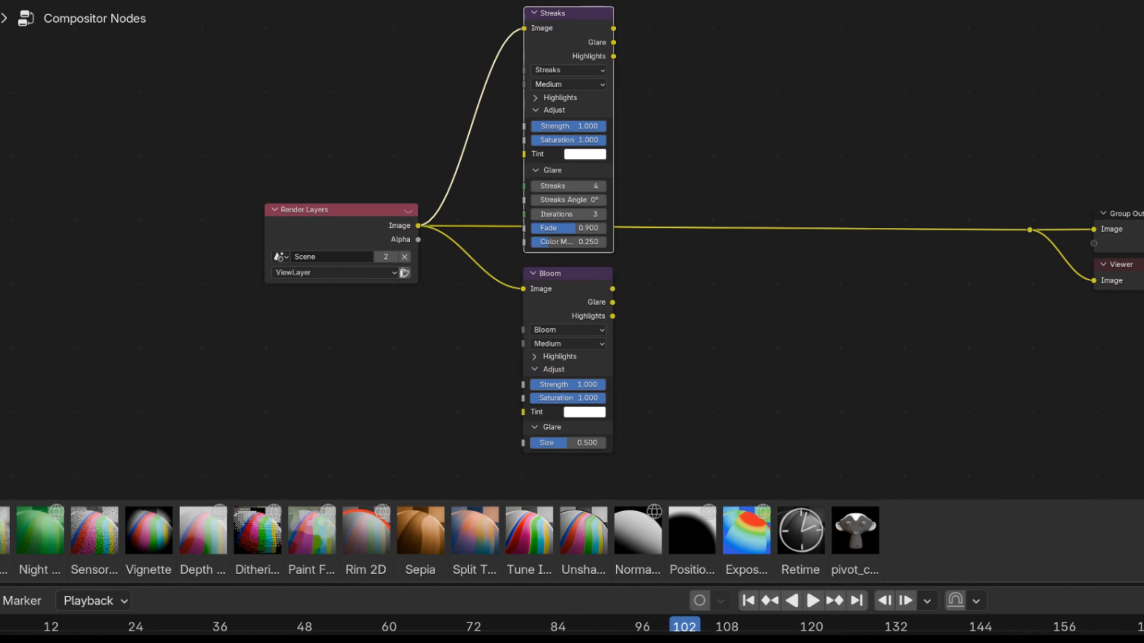
pyautogui.scroll(3, 754, 471)
pyautogui.moveTo(549, 289); pyautogui.dragTo(1069, 216)
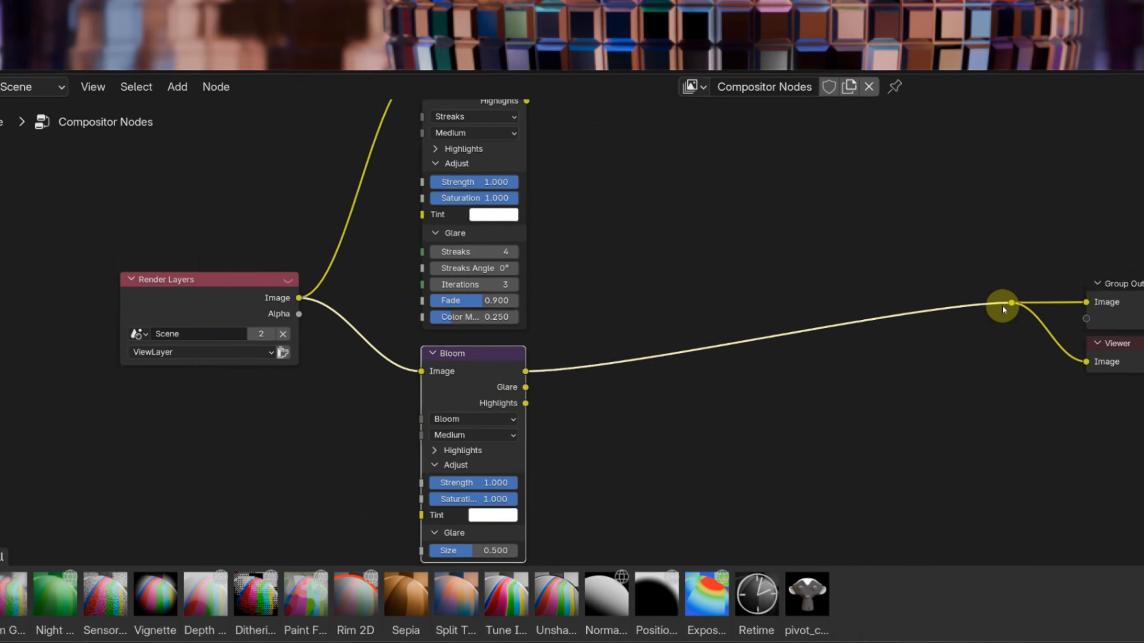
pyautogui.scroll(1, 706, 412)
# Set the Bloom node's highlights threshold to 1.9 and its strength to 3.6.
pyautogui.click(525, 430)
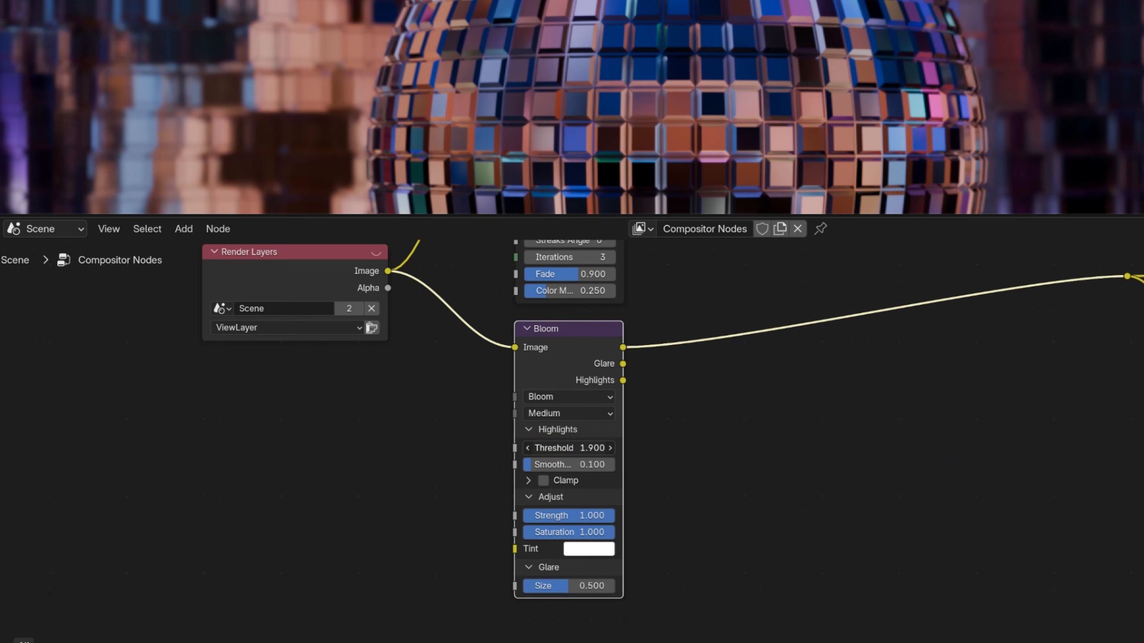
pyautogui.scroll(1, 725, 137)
pyautogui.moveTo(739, 18); pyautogui.dragTo(722, 181, button='middle')
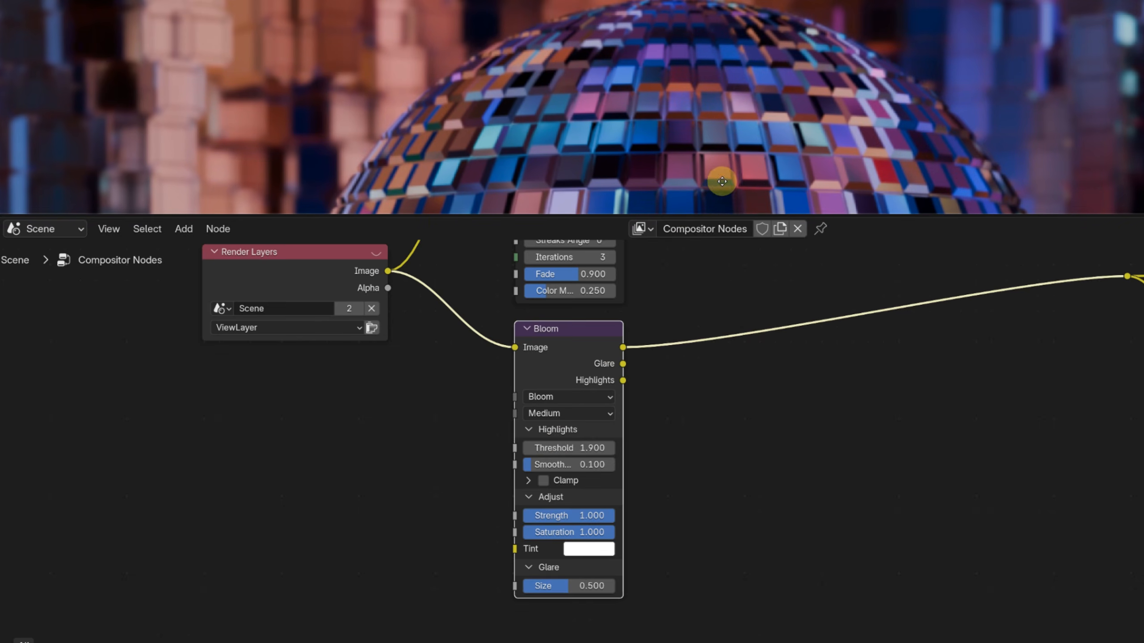
pyautogui.click(568, 514)
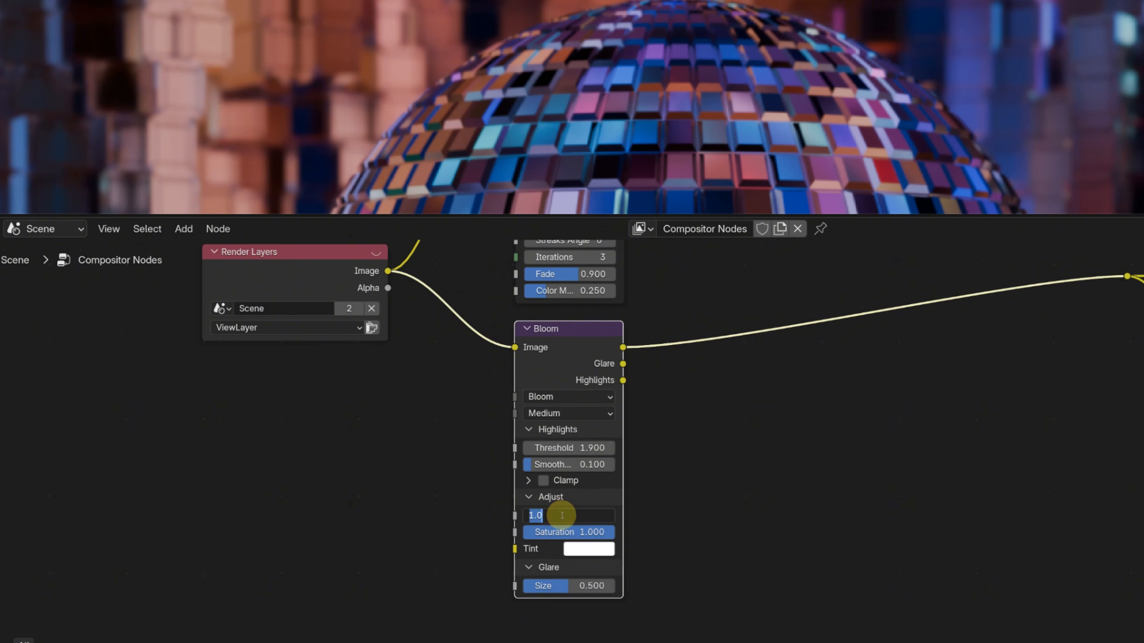
pyautogui.write('3.6')
pyautogui.press('Return')
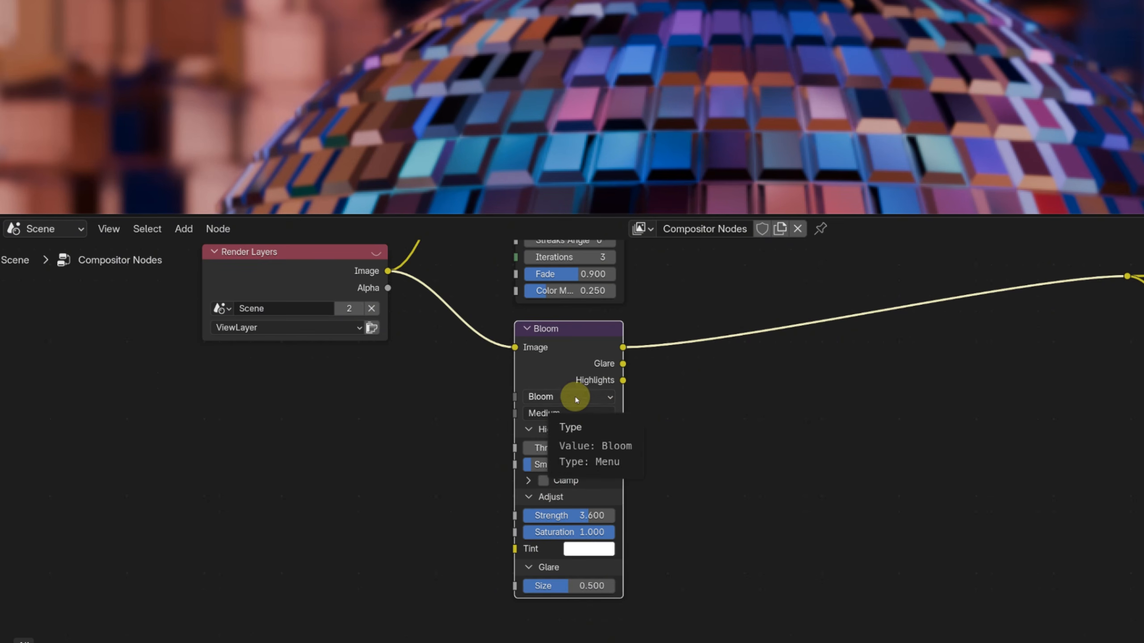
# Set the Bloom node's quality to High, its strength to 4.083 and its highlights threshold to 1.57.
pyautogui.click(569, 413)
pyautogui.click(568, 434)
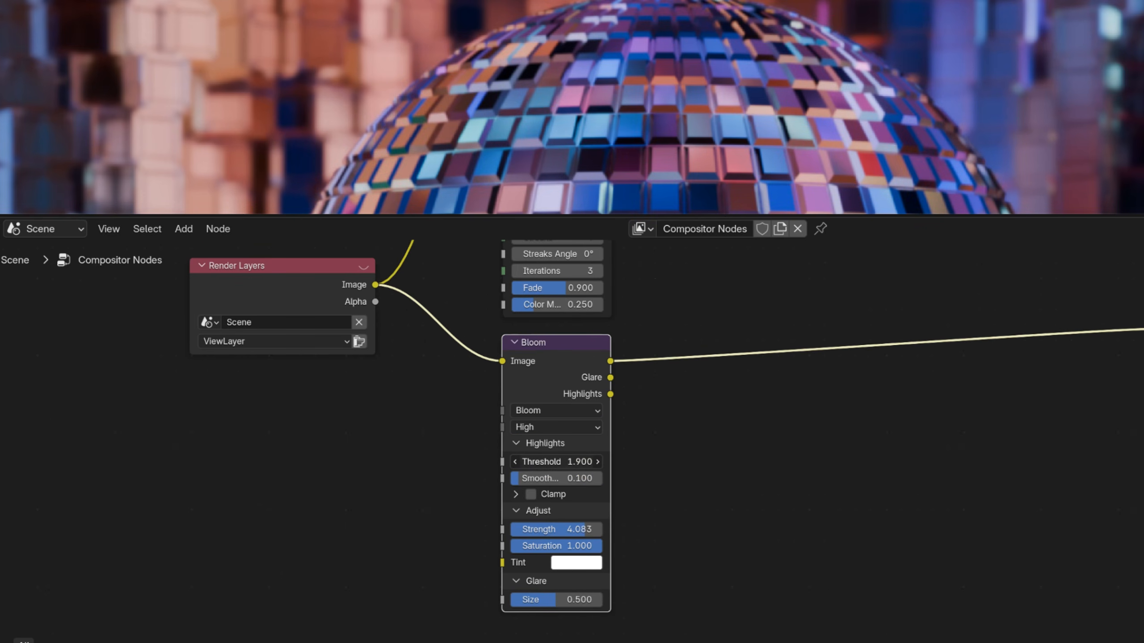
pyautogui.moveTo(556, 462); pyautogui.dragTo(563, 462)
# Mute and unmute the Bloom node repeatedly to compare the image with and without the glow.
pyautogui.press('m')
pyautogui.press('m')
pyautogui.press('m')
pyautogui.press('m')
pyautogui.press('m')
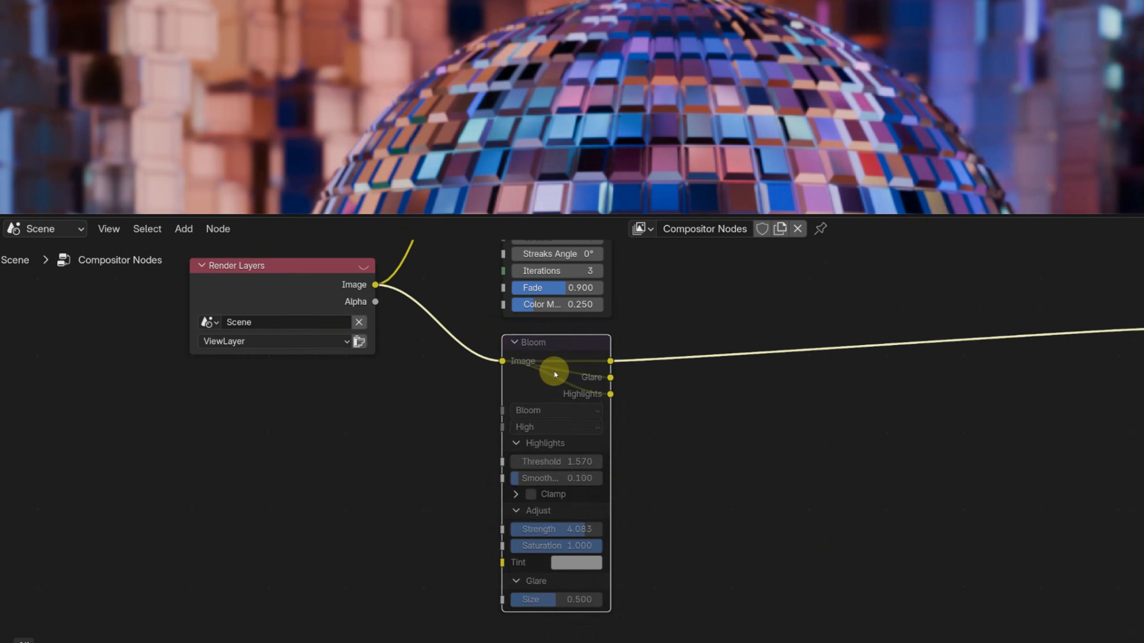
pyautogui.press('m')
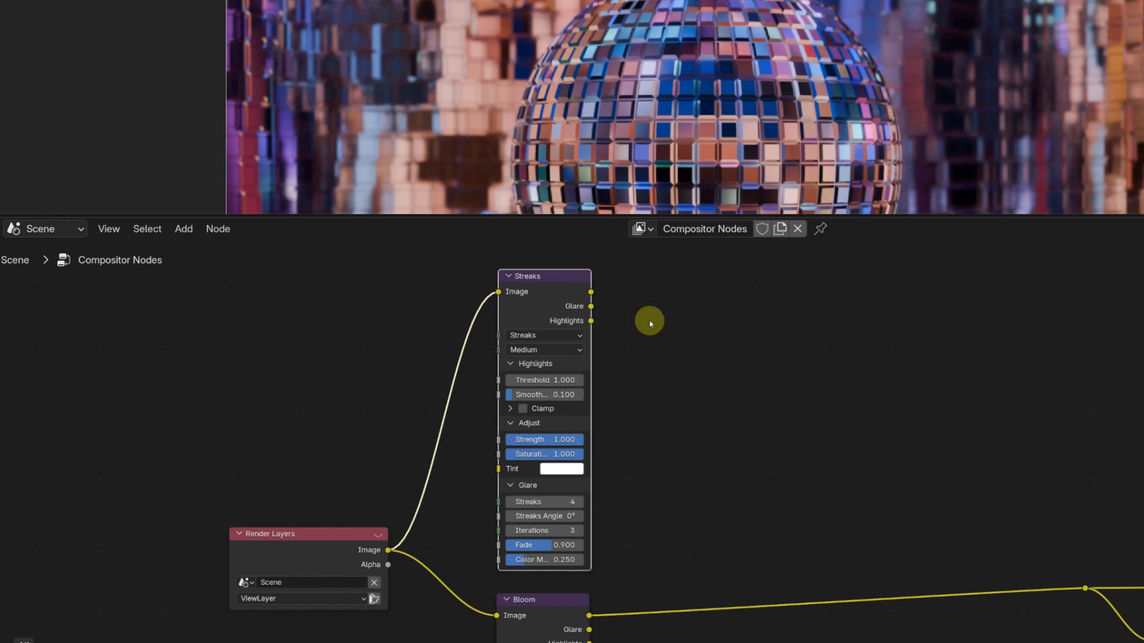
# Connect the Streaks node's image output to the reroute in place of Bloom and inspect the mirror ball closely.
pyautogui.moveTo(591, 291)
pyautogui.mouseDown()
pyautogui.moveTo(1011, 478)
pyautogui.moveTo(1085, 587)
pyautogui.mouseUp()
pyautogui.scroll(5, 748, 43)
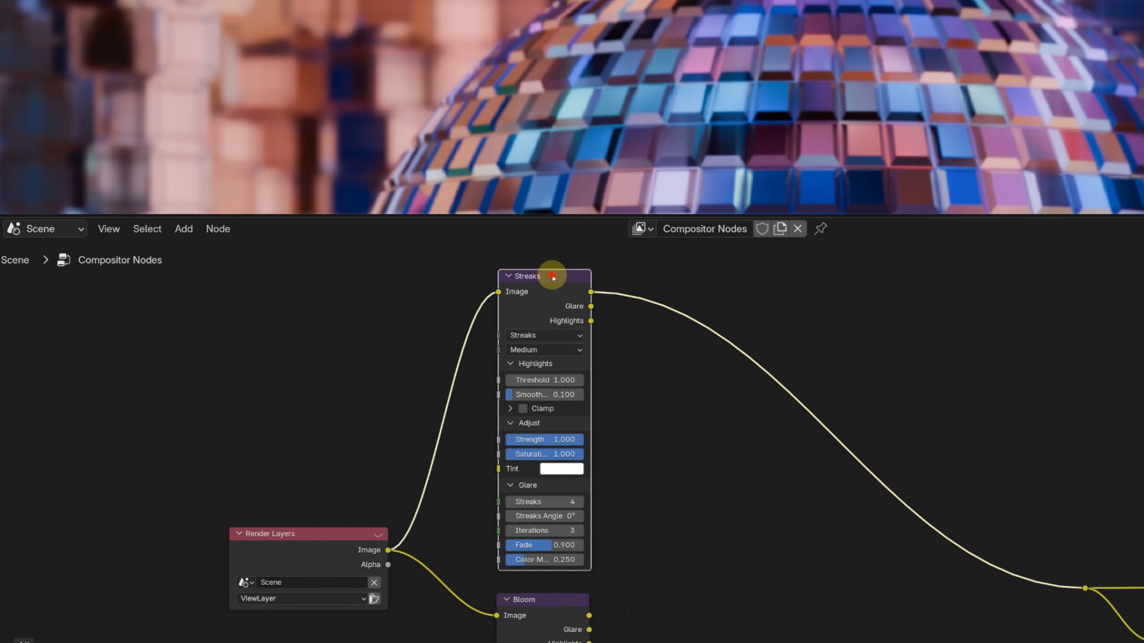
# Mute and unmute the Streaks node repeatedly to compare the image with and without the streaks.
pyautogui.press('m')
pyautogui.press('m')
pyautogui.press('m')
pyautogui.press('m')
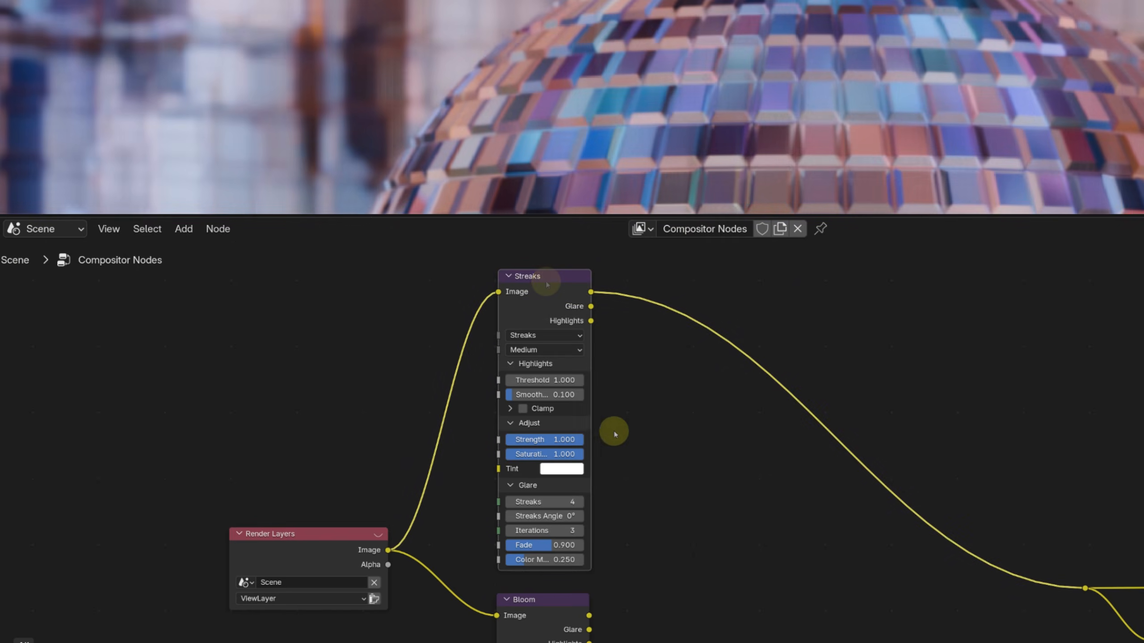
# Set the Streaks node's highlights threshold to 0.9.
pyautogui.scroll(2, 615, 433)
pyautogui.moveTo(511, 455)
pyautogui.mouseDown()
pyautogui.moveTo(455, 454)
pyautogui.moveTo(608, 454)
pyautogui.moveTo(499, 455)
pyautogui.mouseUp()
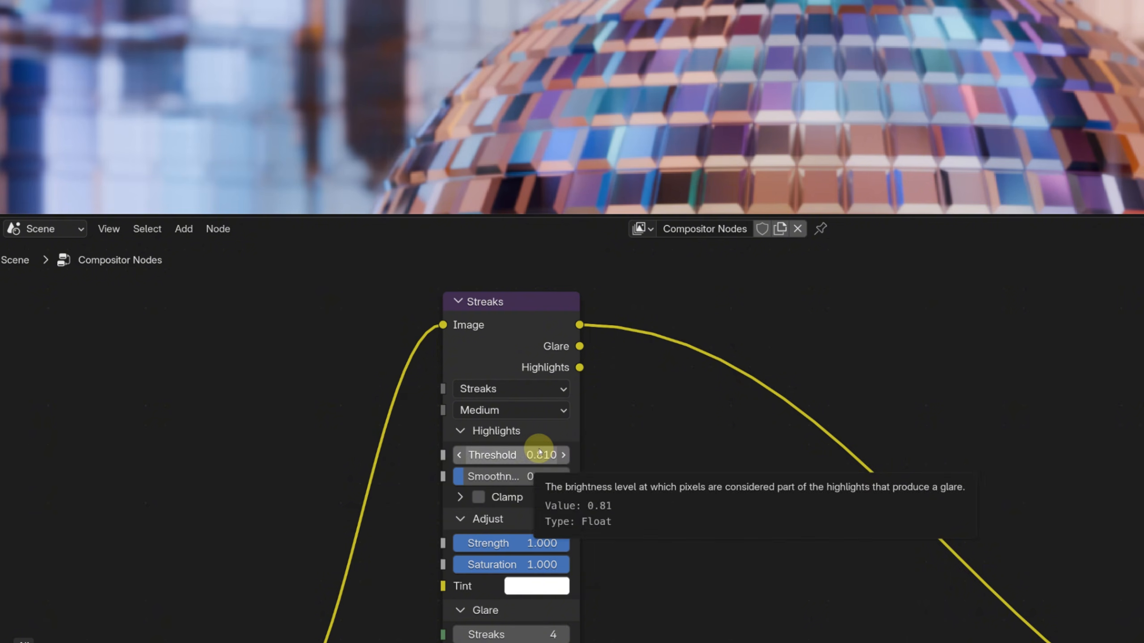
pyautogui.click(538, 452)
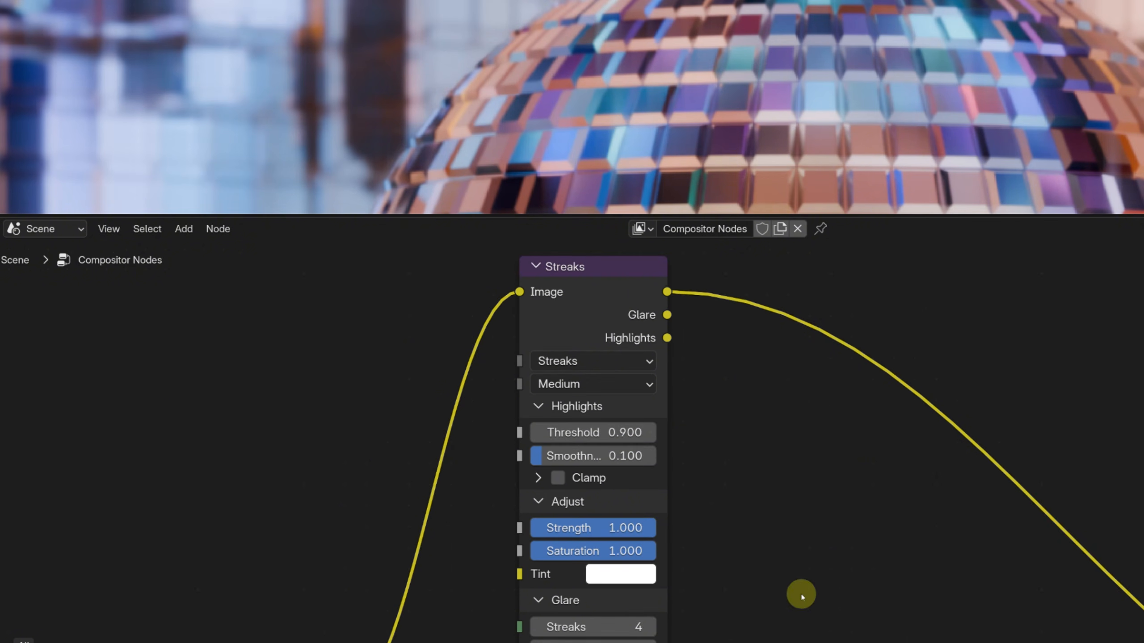
# Add a Mix Color node beside the Streaks and Bloom nodes and set its blend mode to Add.
pyautogui.keyDown('shift'); pyautogui.scroll(-5, 799, 593); pyautogui.keyUp('shift')
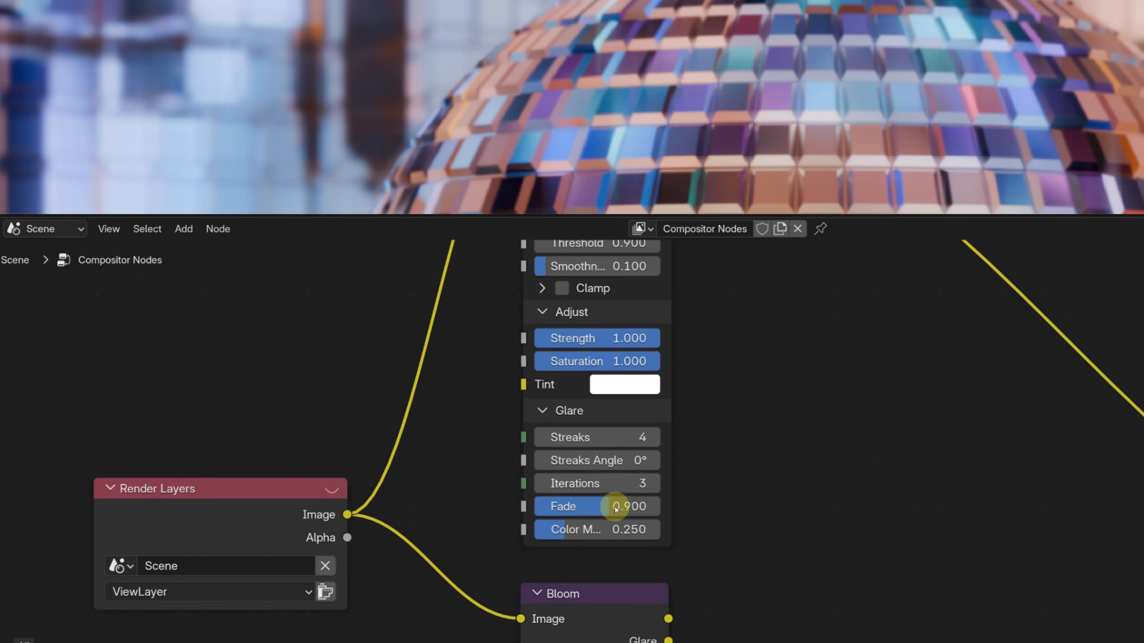
pyautogui.scroll(-3, 892, 551)
pyautogui.scroll(1, 742, 528)
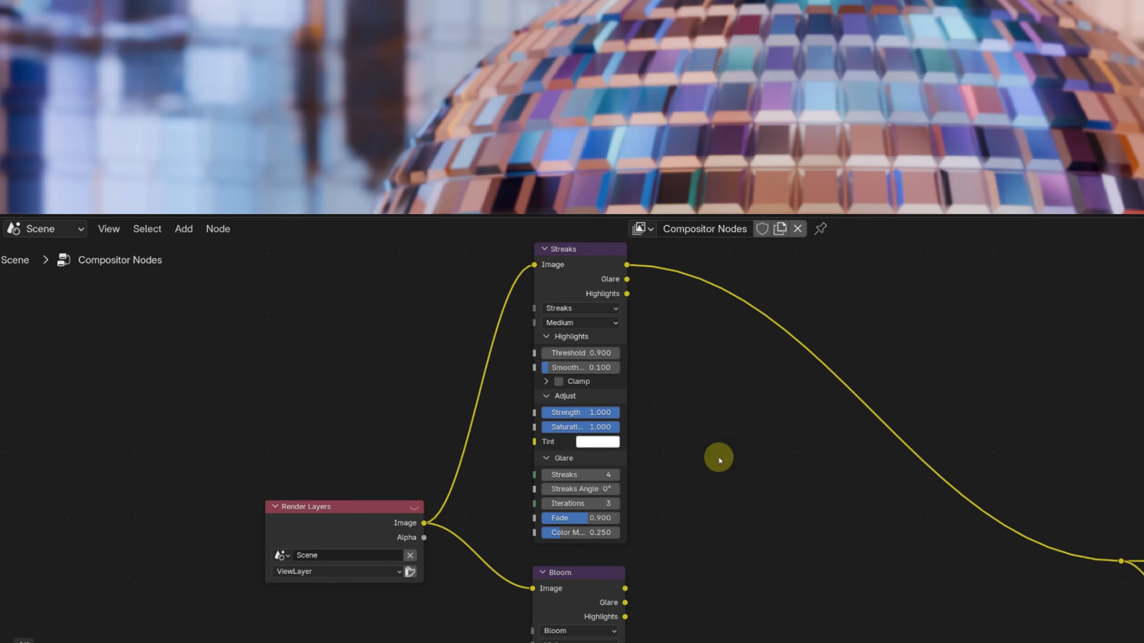
pyautogui.hotkey('shift', 'a')
pyautogui.write('mix co')
pyautogui.click(781, 488)
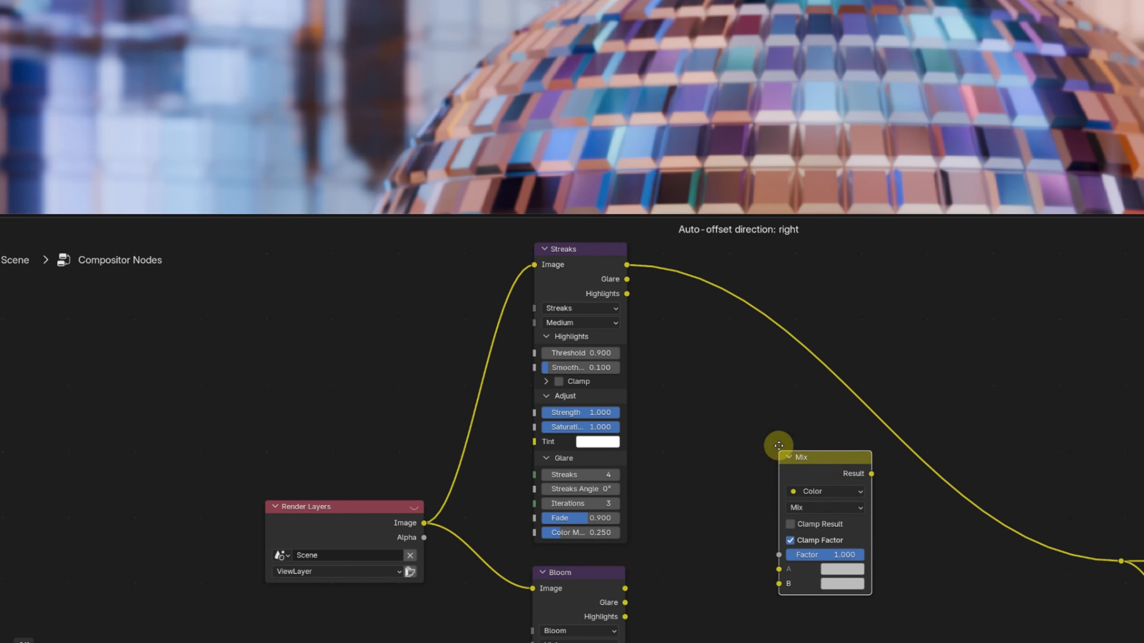
pyautogui.click(764, 412)
pyautogui.click(810, 473)
pyautogui.click(791, 606)
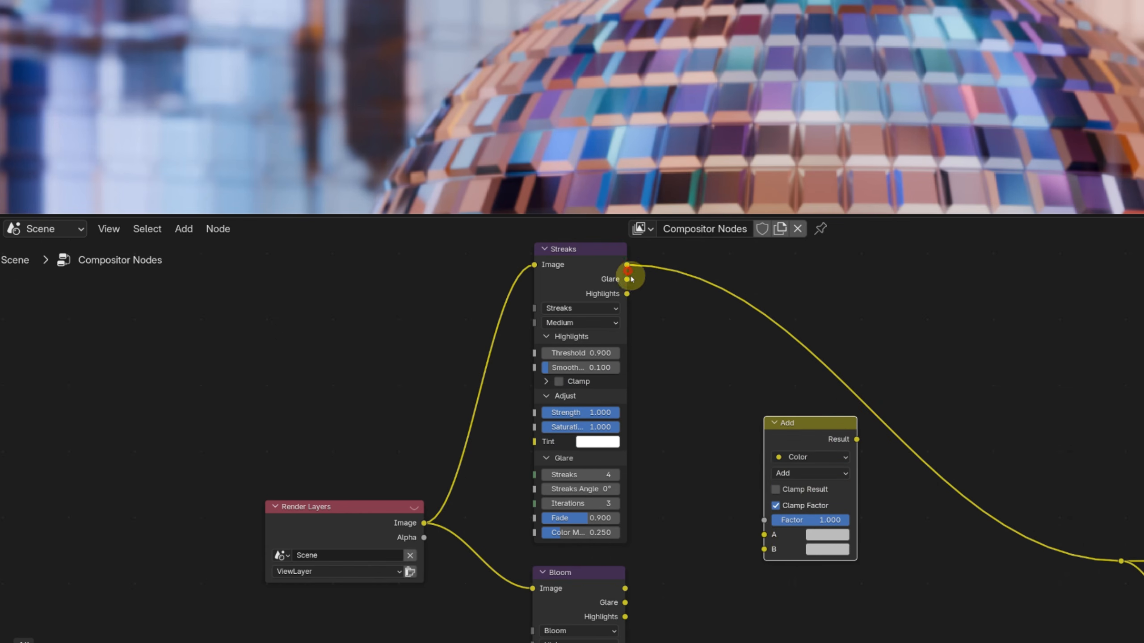
# Connect Streaks to input A and Bloom to input B, set the Add factor to 0.5, and link its result to the reroute.
pyautogui.moveTo(627, 269); pyautogui.dragTo(764, 549)
pyautogui.click(801, 519)
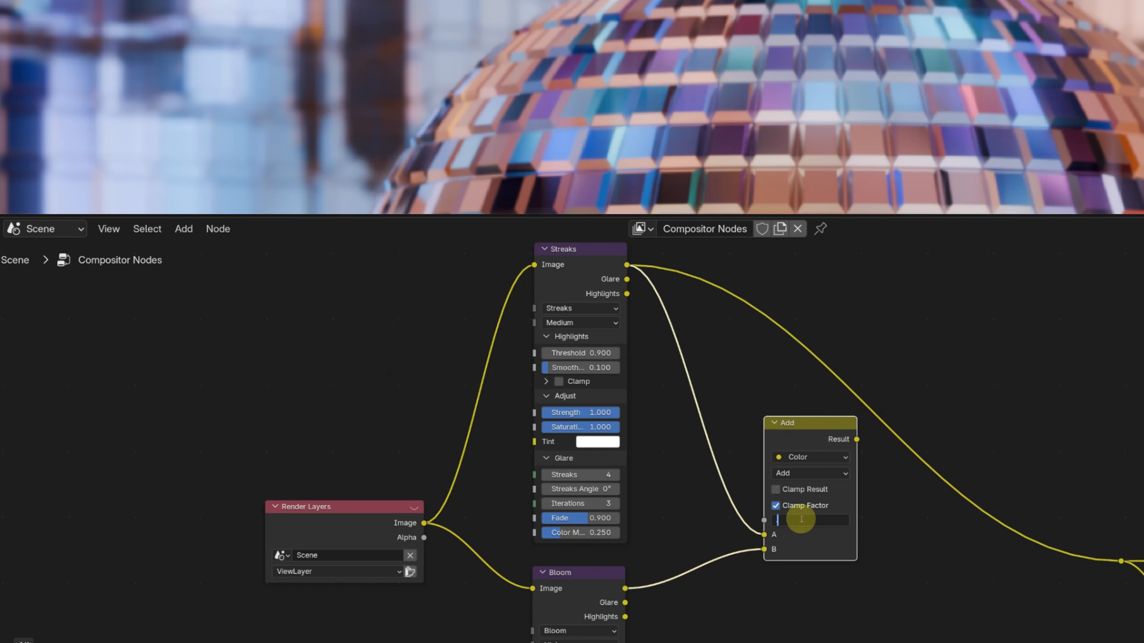
pyautogui.write('0.5')
pyautogui.press('Return')
pyautogui.moveTo(856, 439)
pyautogui.mouseDown()
pyautogui.moveTo(1124, 572)
pyautogui.moveTo(1120, 560)
pyautogui.mouseUp()
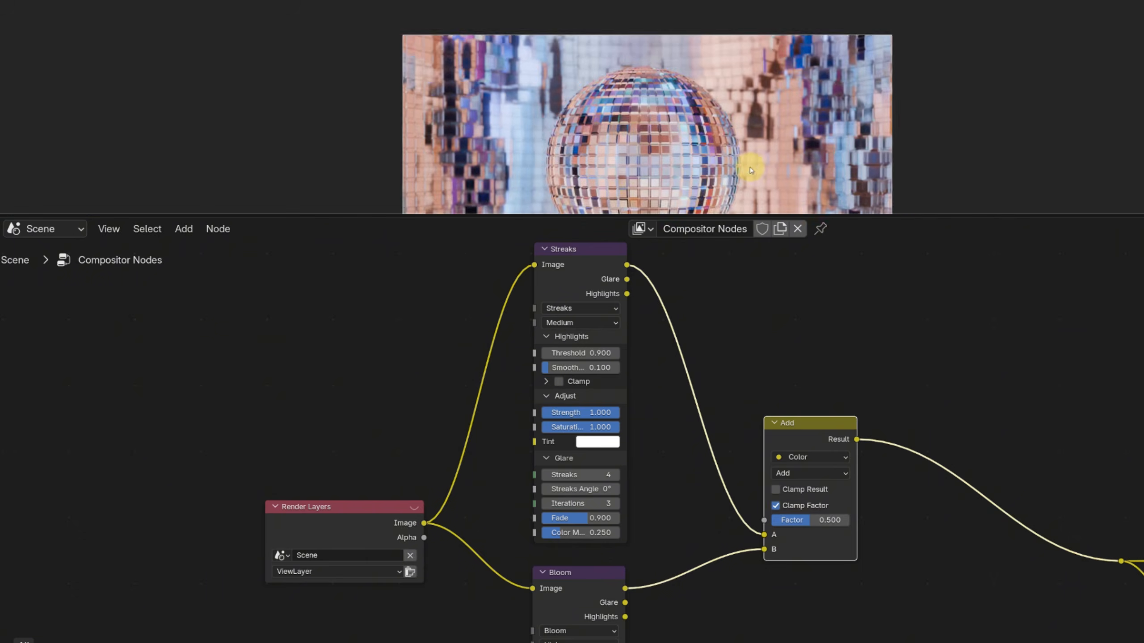
# Set the Streaks node's highlights threshold to 1.19 and the Add node's factor to 0.374.
pyautogui.moveTo(751, 170); pyautogui.dragTo(832, 105, button='middle')
pyautogui.scroll(1, 773, 114)
pyautogui.moveTo(581, 353); pyautogui.dragTo(596, 353)
pyautogui.moveTo(681, 525); pyautogui.dragTo(685, 416, button='middle')
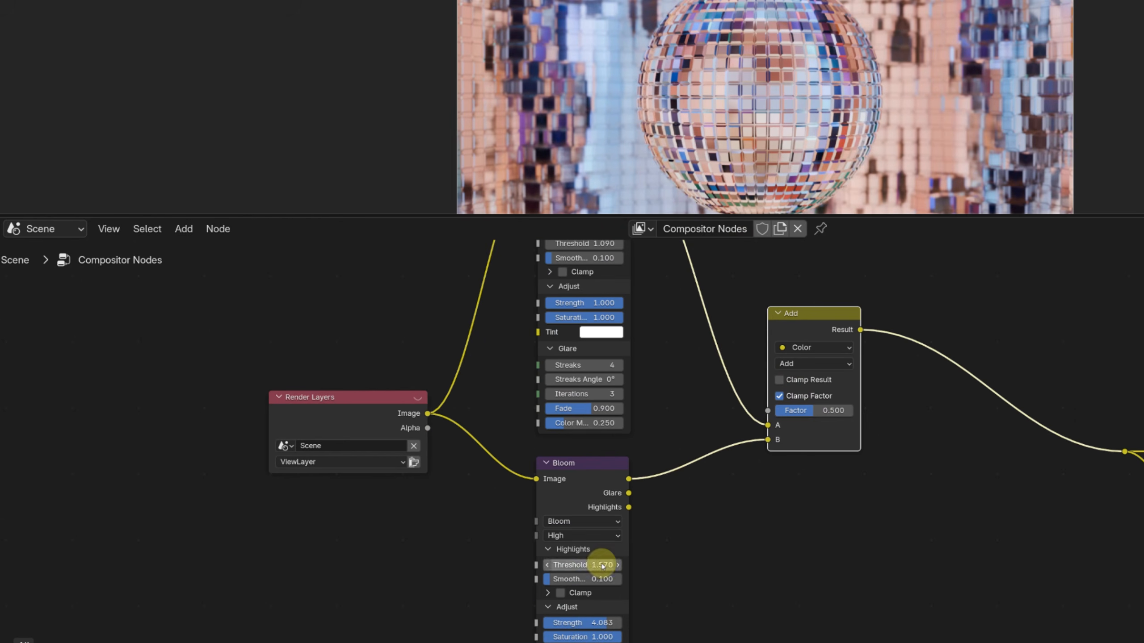
pyautogui.moveTo(603, 564); pyautogui.dragTo(636, 563)
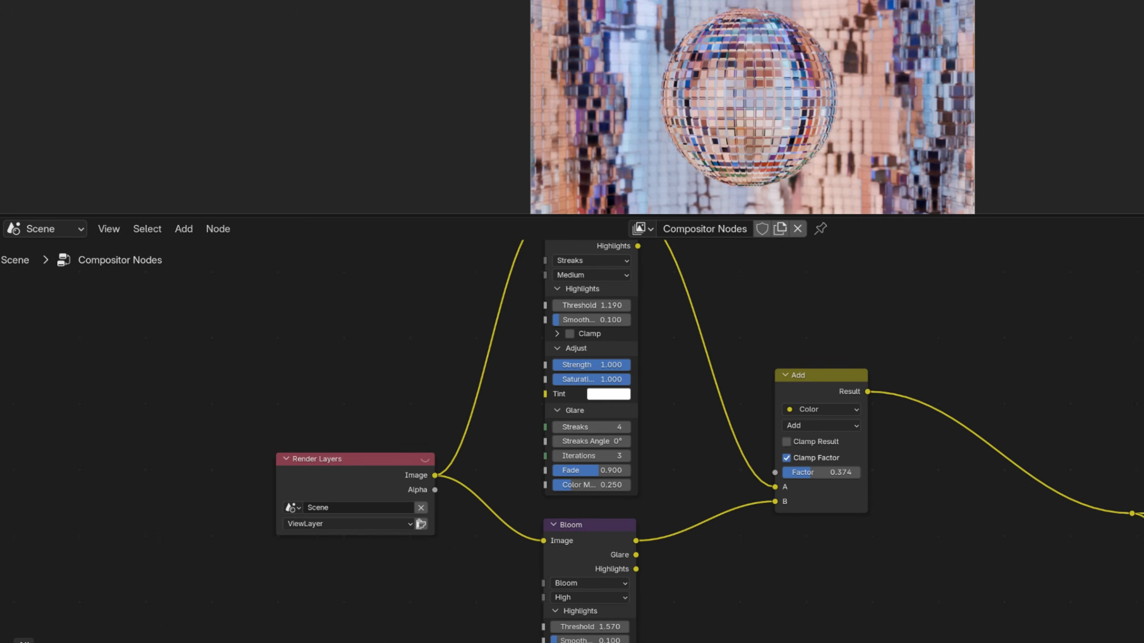
pyautogui.moveTo(810, 611); pyautogui.dragTo(701, 529, button='middle')
# Insert the Vignette effect between the Add node and the reroute.
pyautogui.moveTo(208, 543); pyautogui.dragTo(938, 261)
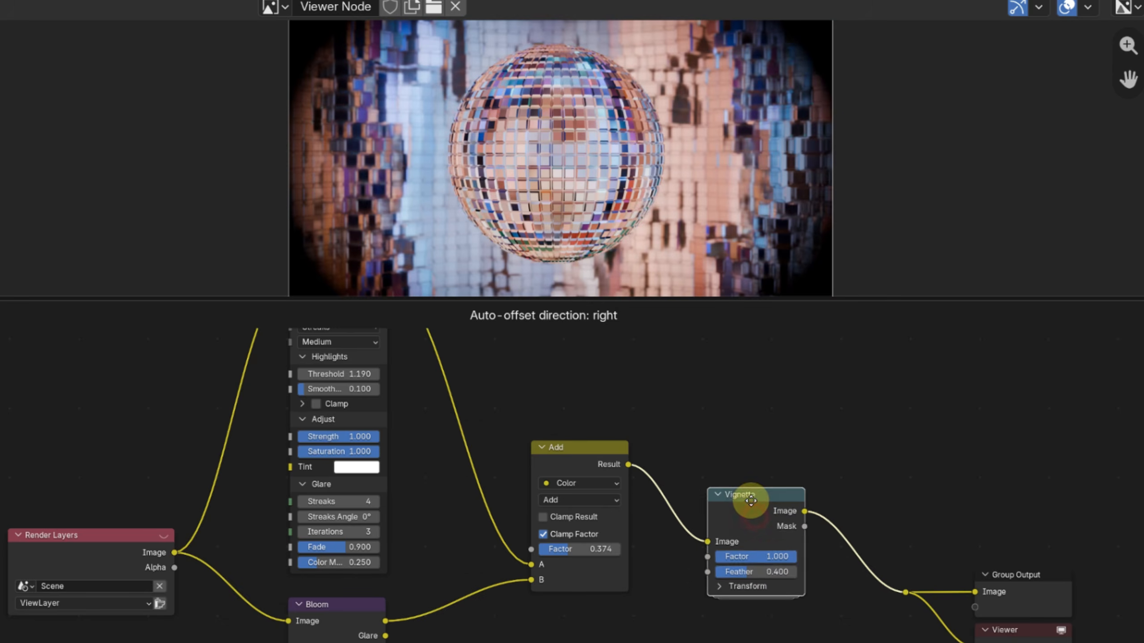
pyautogui.moveTo(751, 501); pyautogui.dragTo(751, 501)
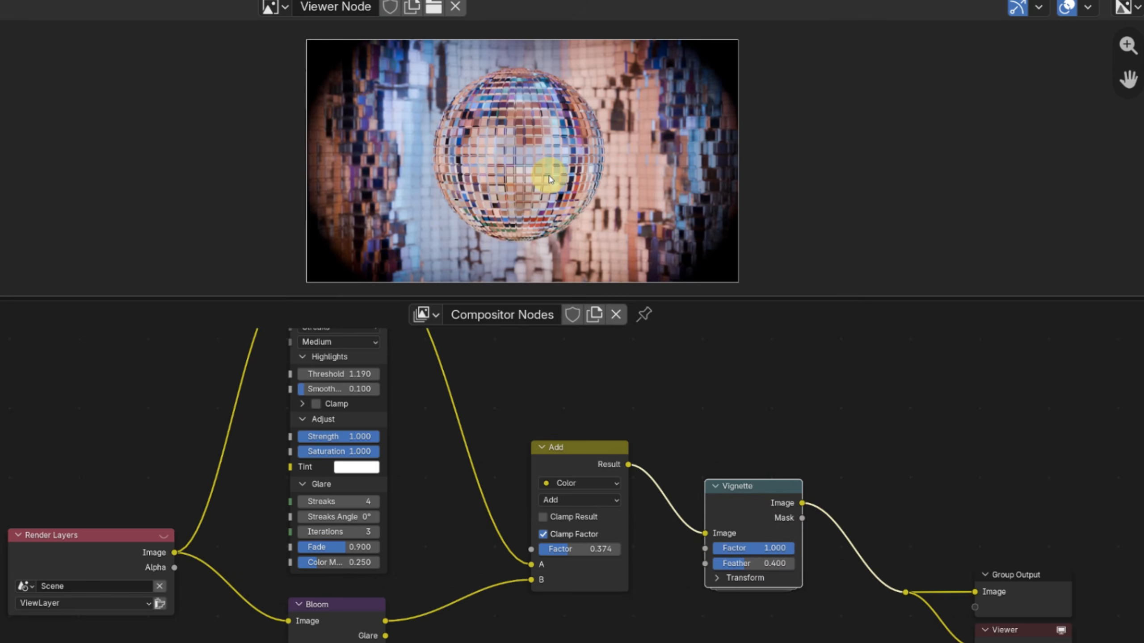
pyautogui.scroll(3, 854, 471)
pyautogui.scroll(2, 589, 548)
pyautogui.moveTo(813, 543); pyautogui.dragTo(785, 543, button='middle')
pyautogui.scroll(1, 784, 543)
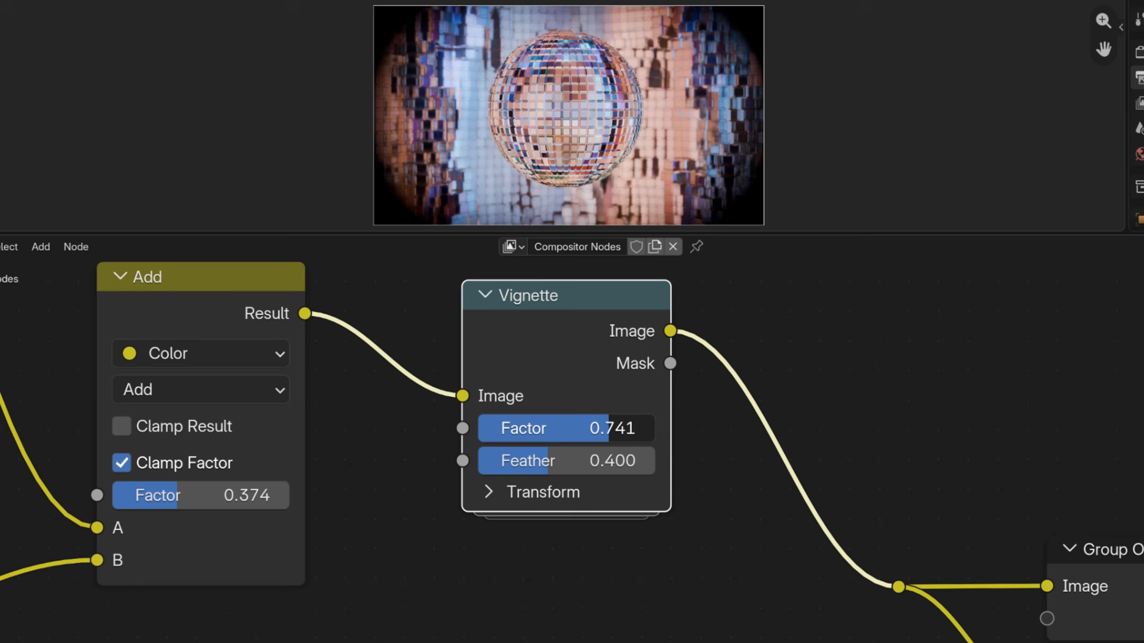
# Set the Vignette node's factor to 0.85 and its feather to 0.5.
pyautogui.moveTo(609, 428)
pyautogui.mouseDown()
pyautogui.moveTo(558, 428)
pyautogui.moveTo(610, 431)
pyautogui.mouseUp()
pyautogui.click(611, 431)
pyautogui.write('.')
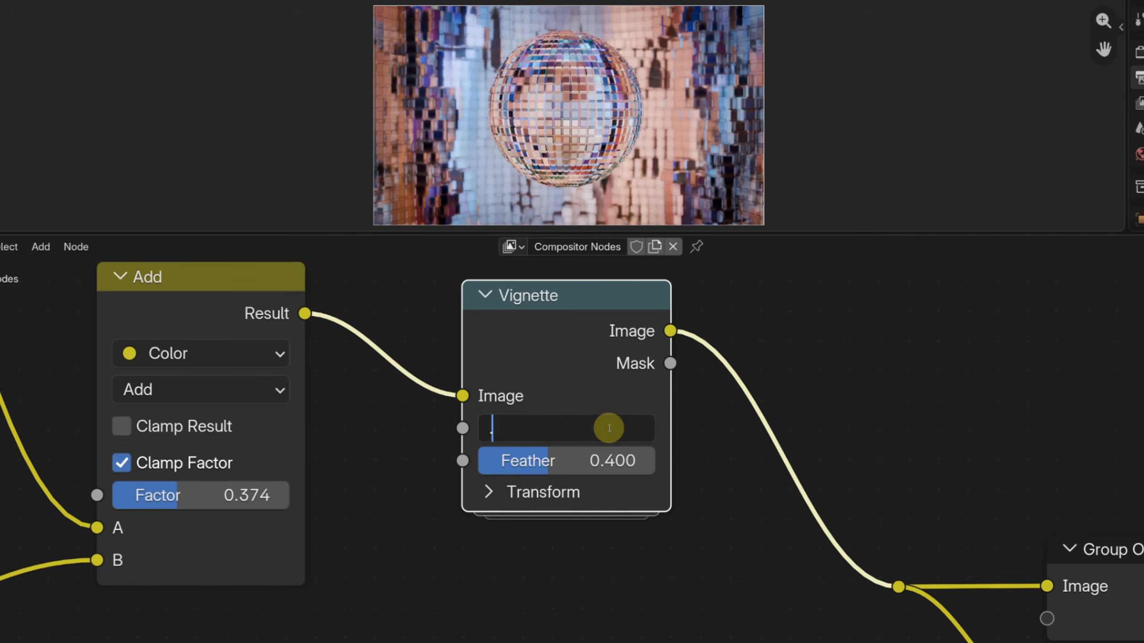
pyautogui.write('85')
pyautogui.press('Return')
pyautogui.moveTo(567, 462)
pyautogui.mouseDown()
pyautogui.moveTo(499, 462)
pyautogui.moveTo(548, 463)
pyautogui.mouseUp()
pyautogui.click(567, 462)
pyautogui.write('.5')
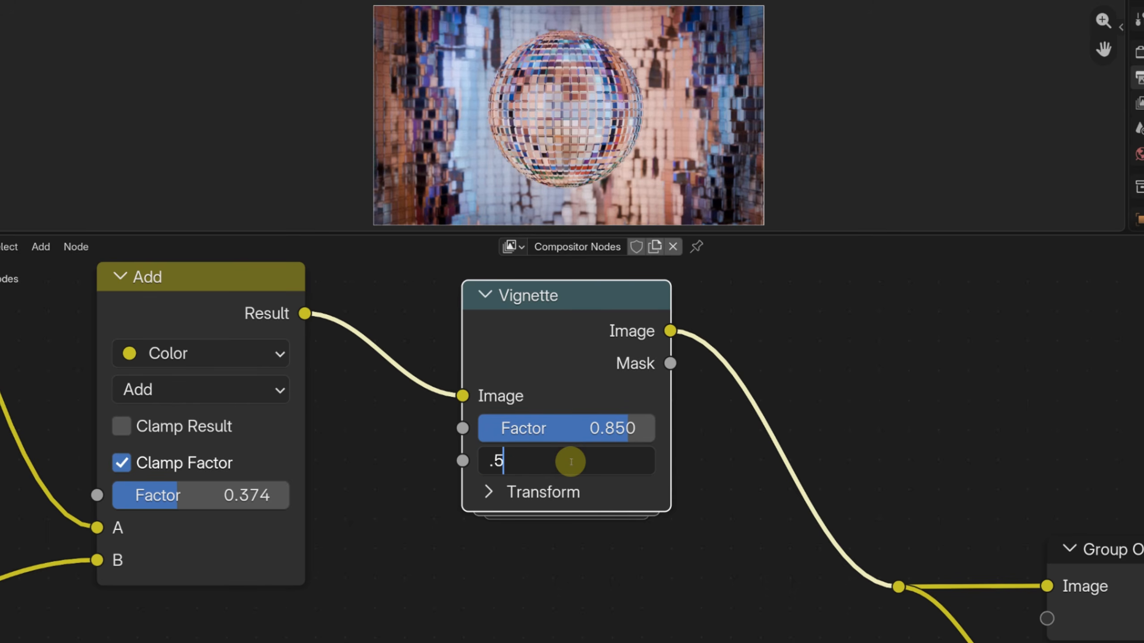
pyautogui.press('Return')
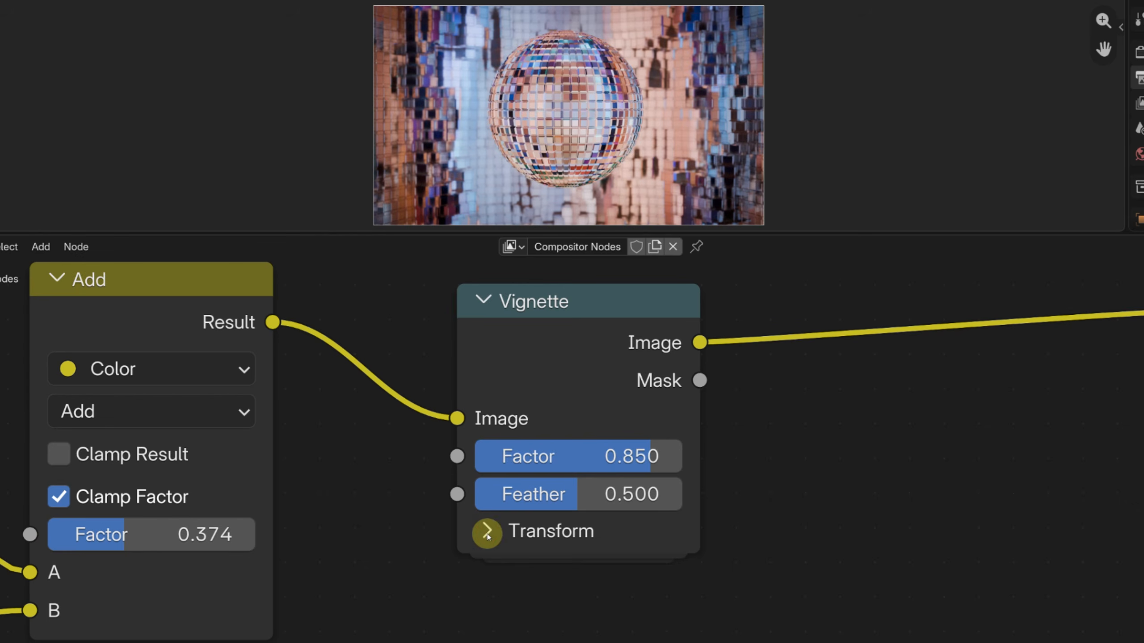
# Try an X offset of -1.35 and a first scale value of -1.1 in the Vignette's transform settings, undoing both.
pyautogui.click(488, 533)
pyautogui.scroll(-3, 582, 554)
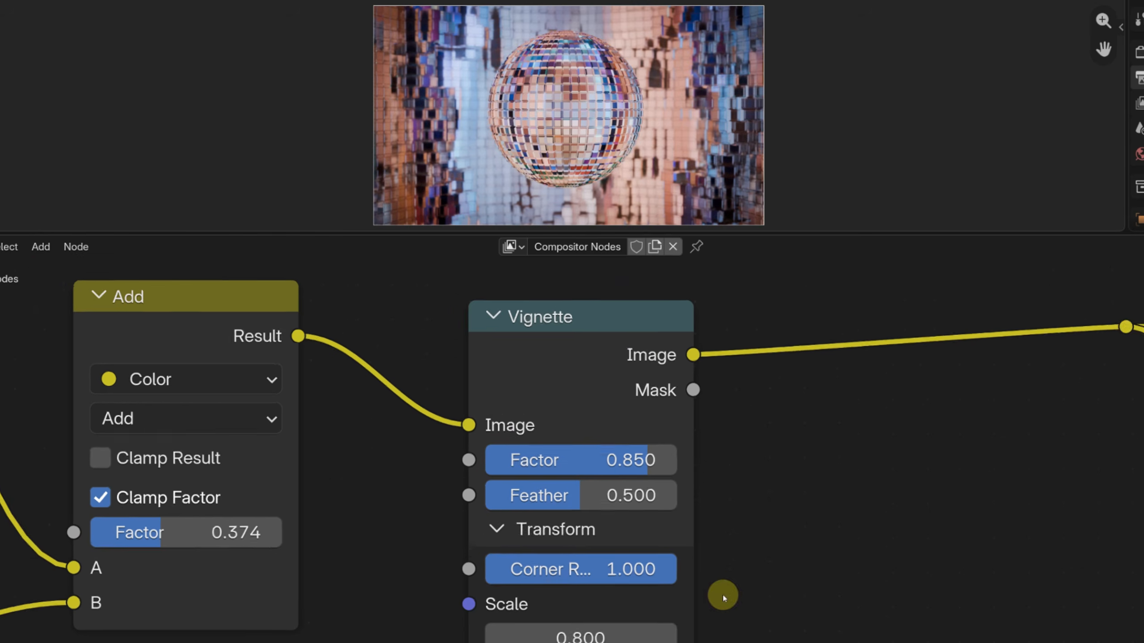
pyautogui.moveTo(723, 597); pyautogui.dragTo(723, 380, button='middle')
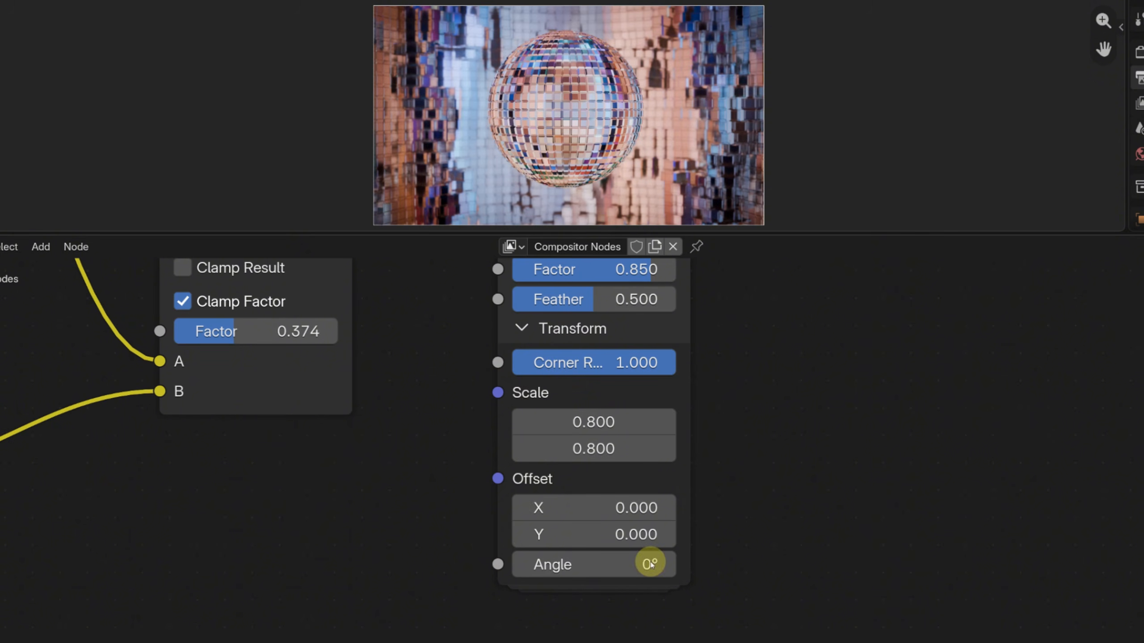
pyautogui.moveTo(620, 512); pyautogui.dragTo(560, 512)
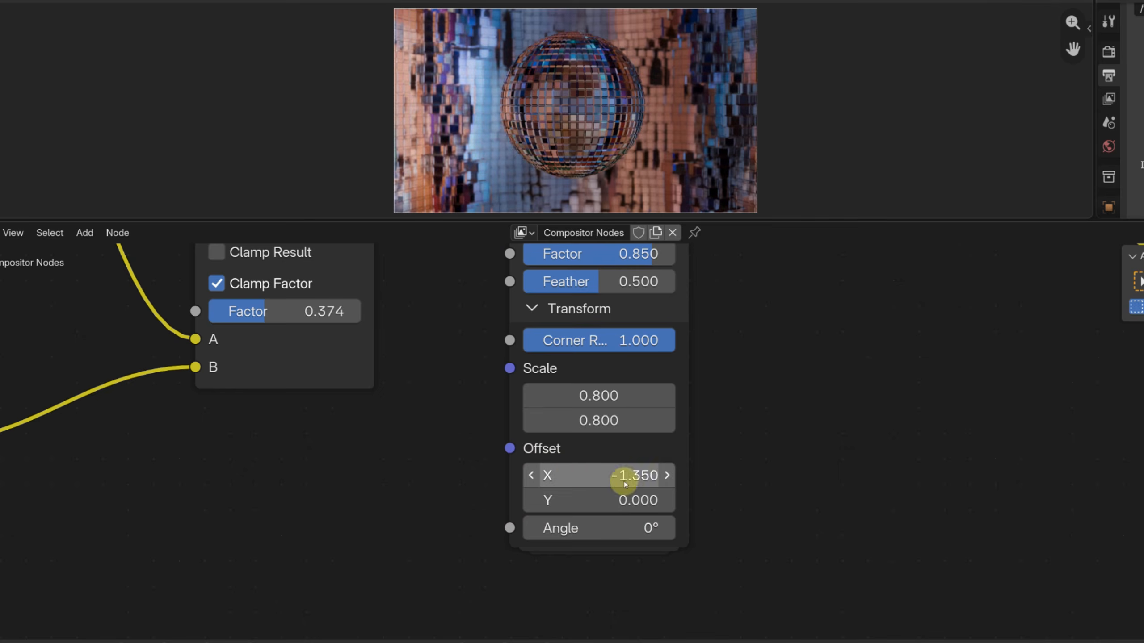
pyautogui.hotkey('ctrl', 'z')
pyautogui.click(521, 336)
pyautogui.moveTo(594, 397); pyautogui.dragTo(508, 397)
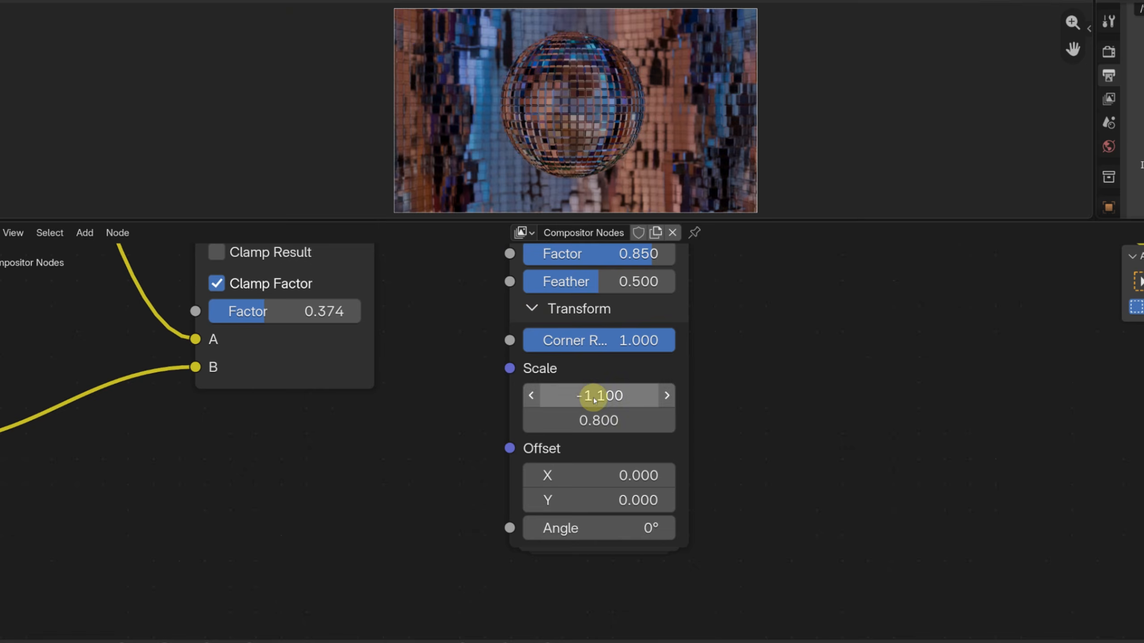
pyautogui.hotkey('ctrl', 'z')
pyautogui.moveTo(545, 311); pyautogui.dragTo(526, 452, button='middle')
pyautogui.click(527, 452)
pyautogui.scroll(-1, 527, 452)
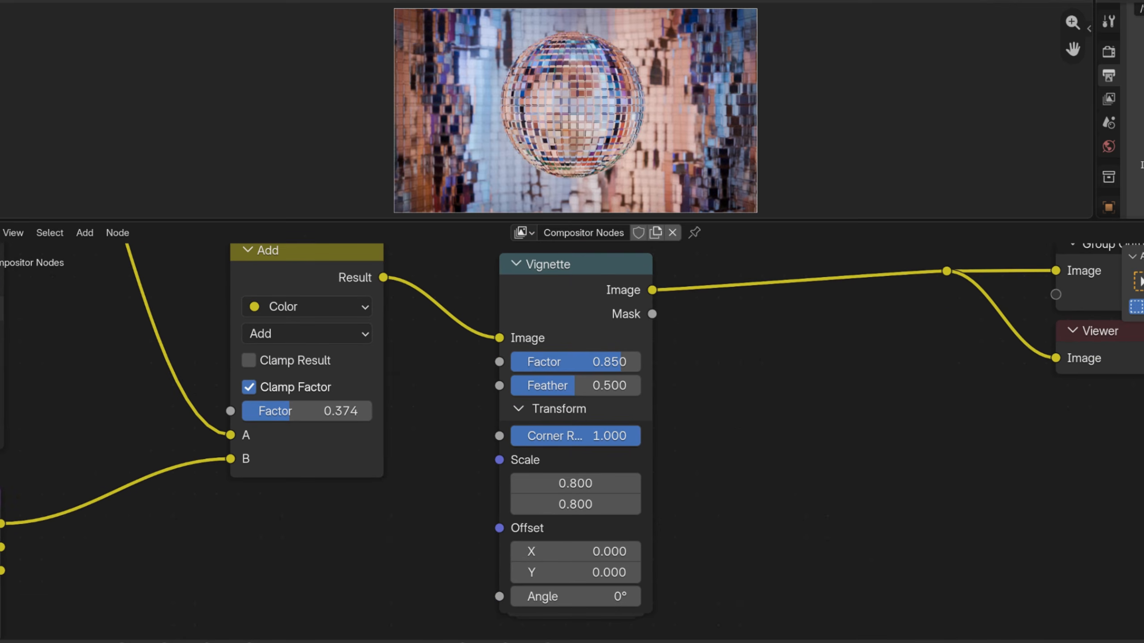
pyautogui.hotkey('ctrl', 'z')
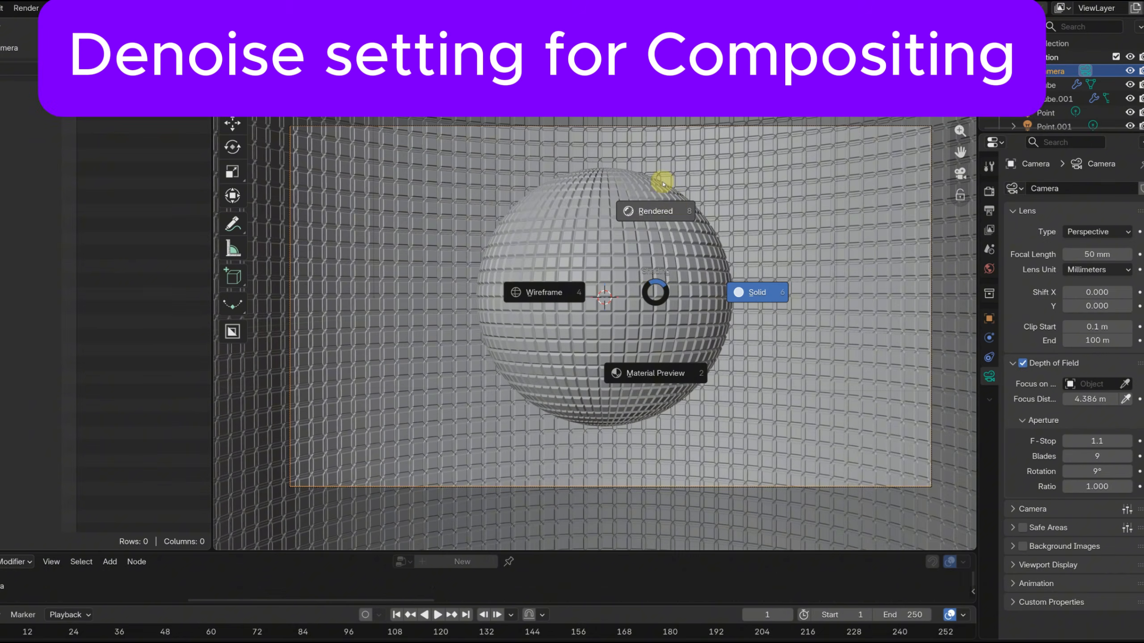
# Show the viewport in Rendered shading and set the compositor's denoising device to GPU in the render performance settings.
pyautogui.click(689, 293)
pyautogui.click(1023, 363)
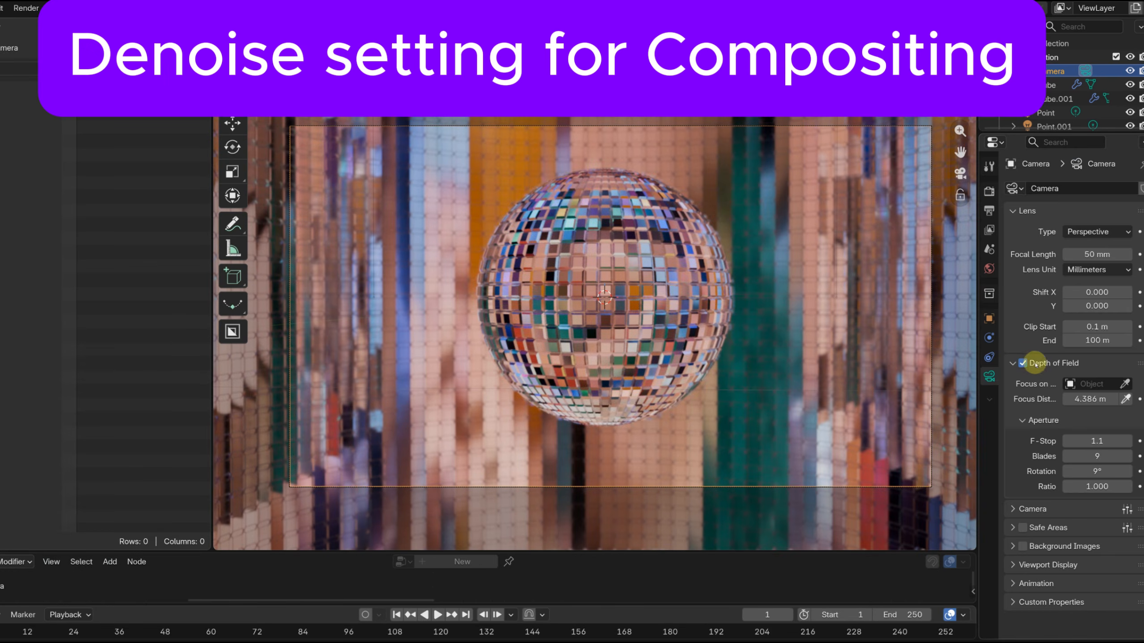
pyautogui.click(989, 194)
pyautogui.scroll(-5, 1019, 328)
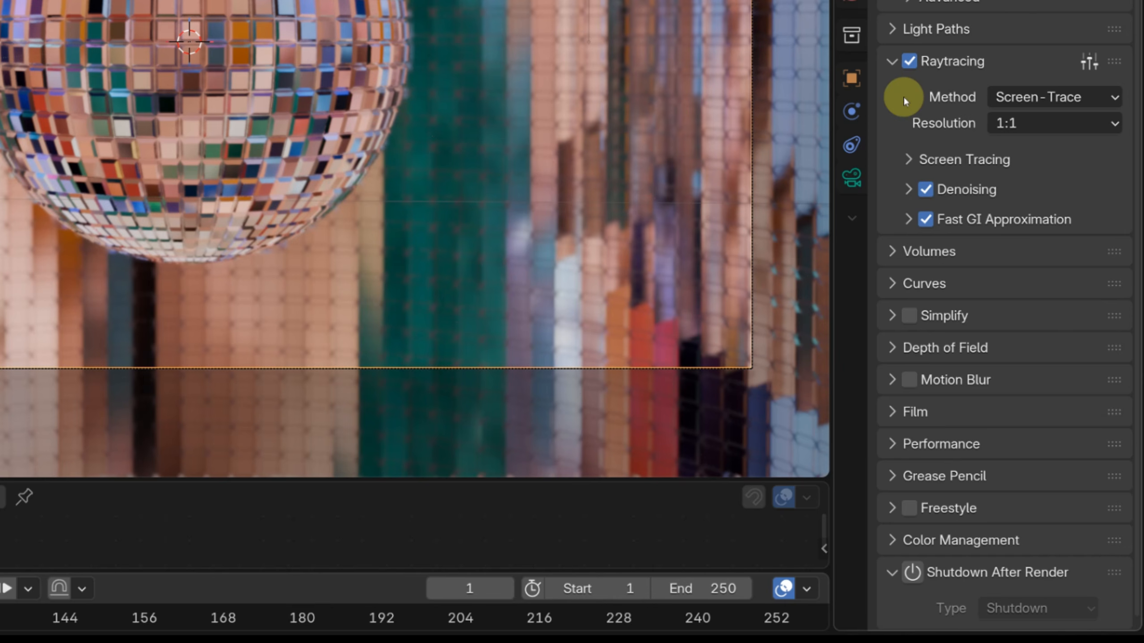
pyautogui.click(888, 447)
pyautogui.scroll(-5, 911, 383)
pyautogui.click(907, 442)
pyautogui.scroll(-3, 1041, 383)
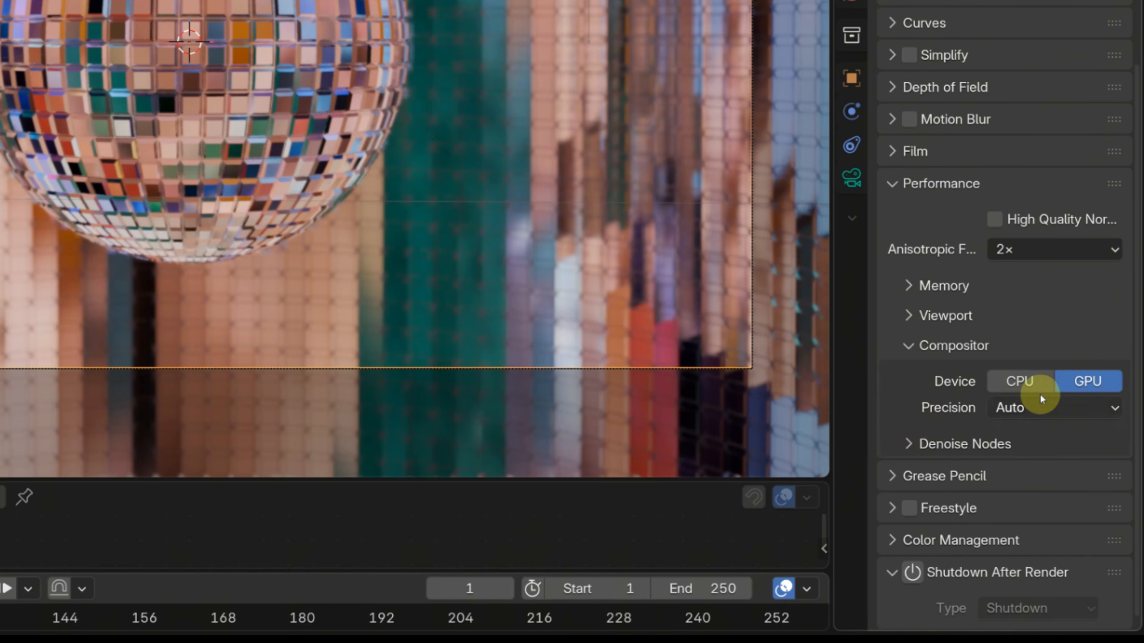
pyautogui.click(903, 452)
pyautogui.scroll(-4, 1059, 414)
pyautogui.click(1097, 383)
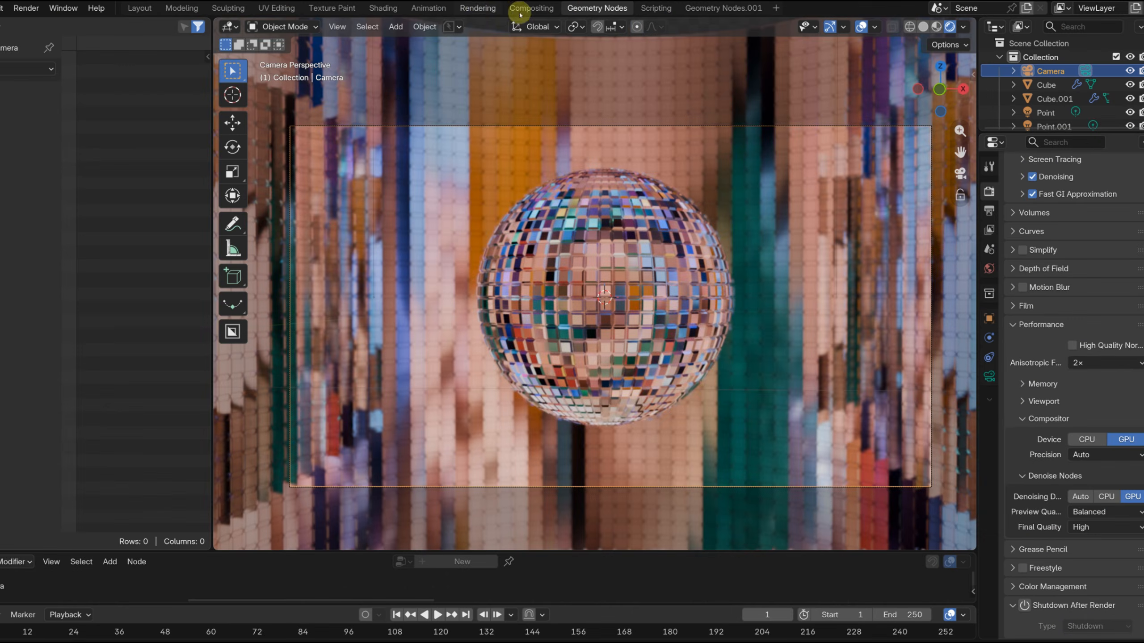
# Try a Denoise node between the Vignette node and the reroute in the compositor.
pyautogui.click(520, 14)
pyautogui.scroll(2, 824, 220)
pyautogui.hotkey('shift', 'a')
pyautogui.write('deno')
pyautogui.press('Return')
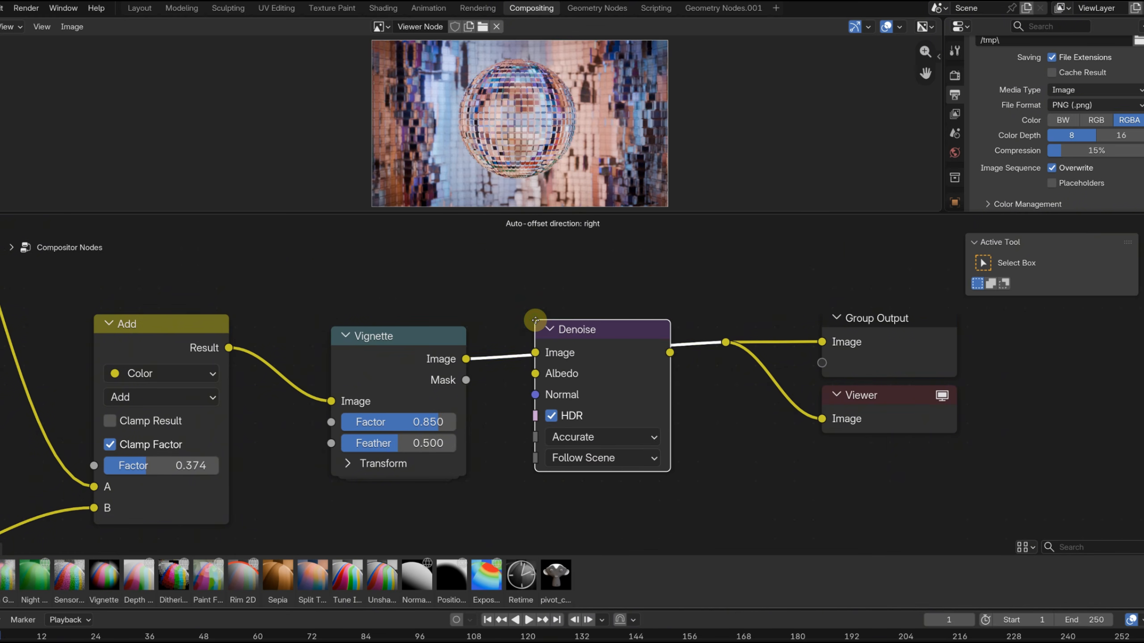
pyautogui.click(577, 334)
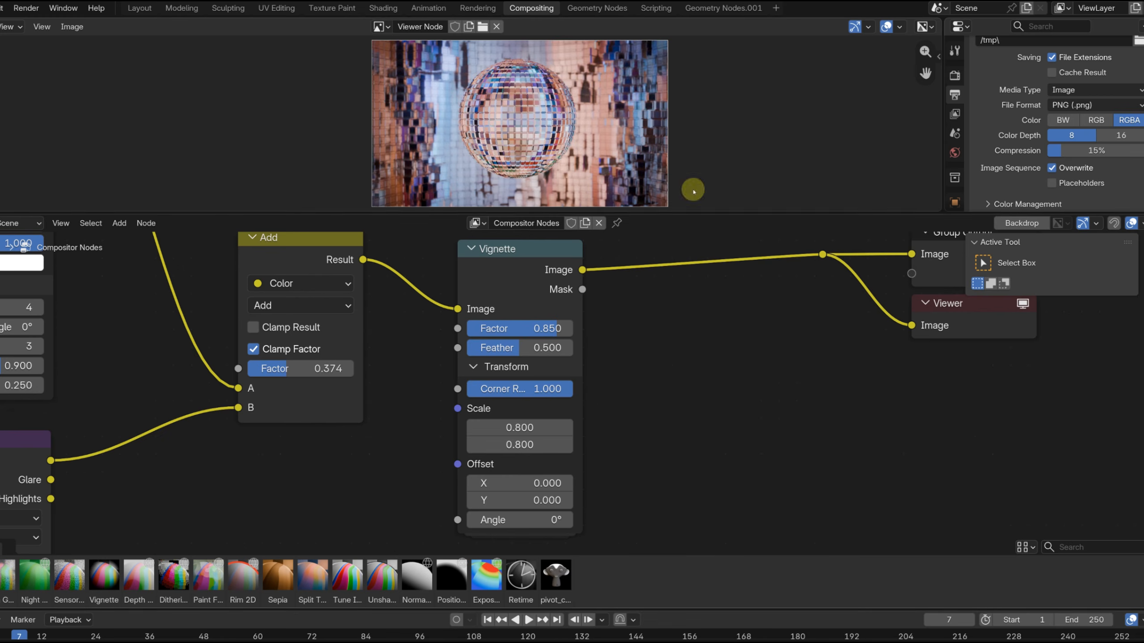
# Select Cube.001 in the Geometry Nodes workspace, enlarge the node editor and examine its Scene Time node.
pyautogui.click(608, 10)
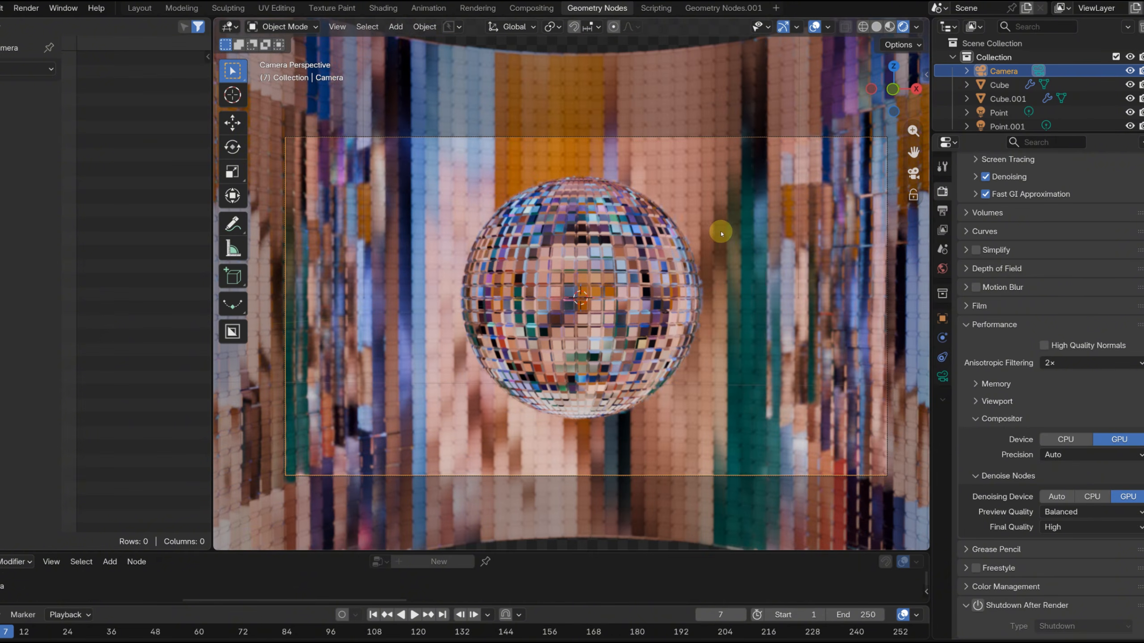
pyautogui.click(746, 228)
pyautogui.moveTo(598, 552); pyautogui.dragTo(655, 346)
pyautogui.scroll(-2, 429, 478)
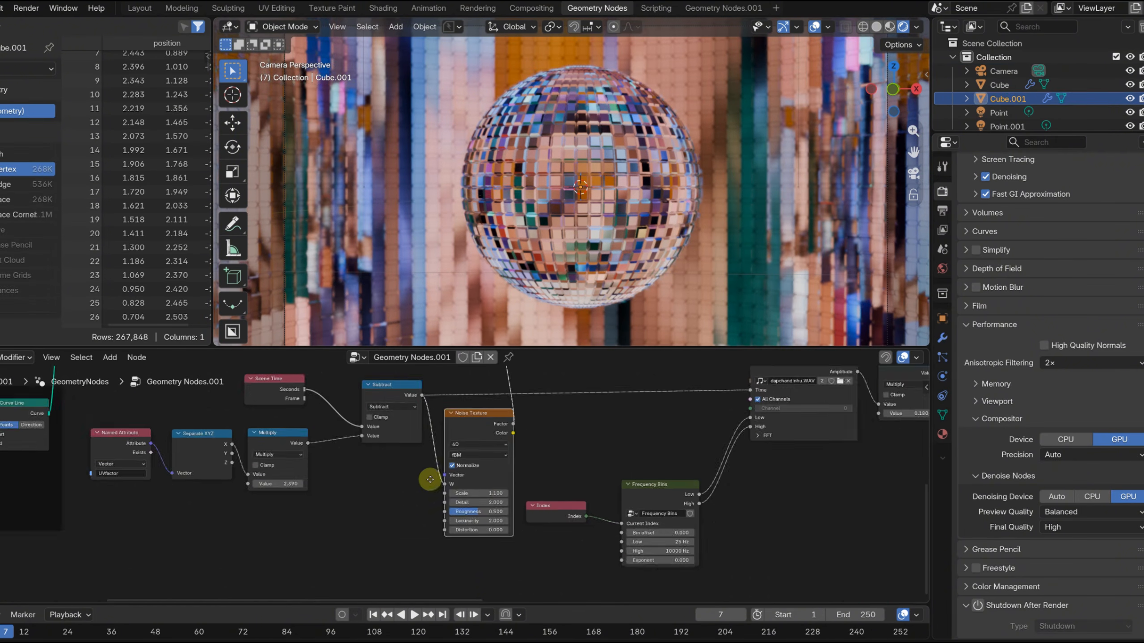
pyautogui.scroll(4, 221, 404)
pyautogui.moveTo(221, 404); pyautogui.dragTo(330, 471, button='middle')
pyautogui.scroll(2, 364, 470)
# Set the output frame rate to 30 fps and the end frame to 418.
pyautogui.scroll(10, 972, 224)
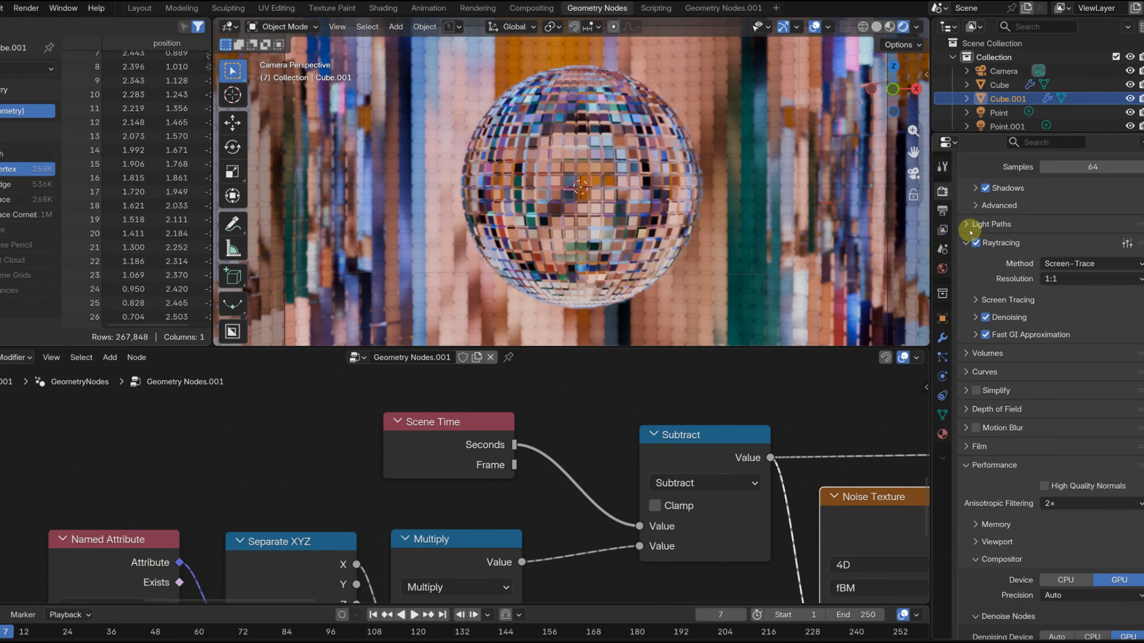
pyautogui.click(941, 210)
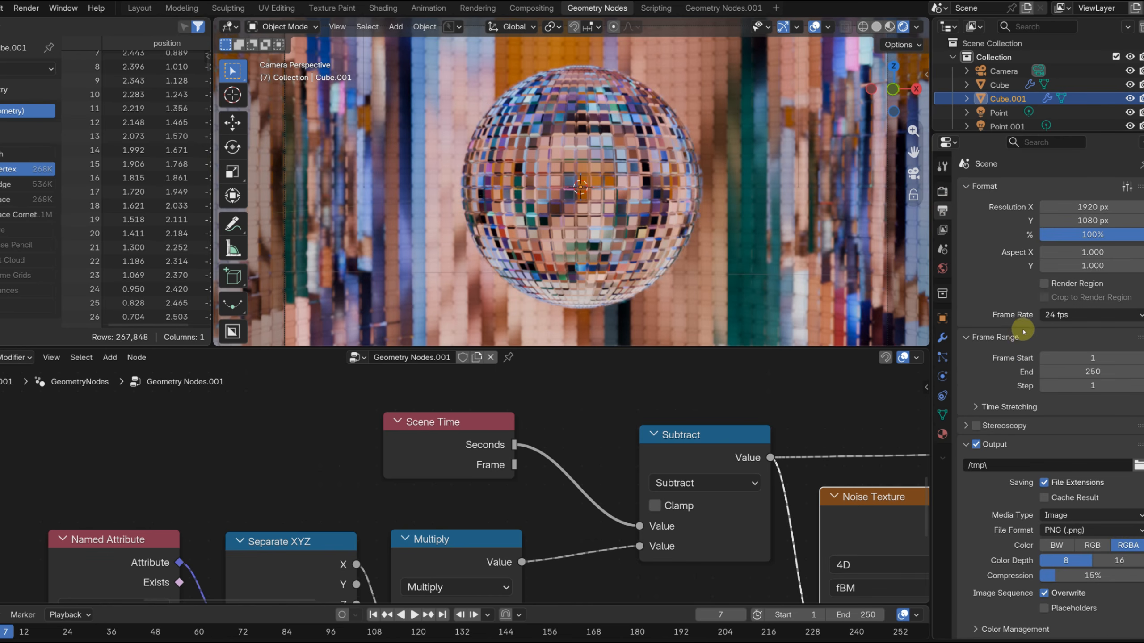
pyautogui.scroll(4, 528, 462)
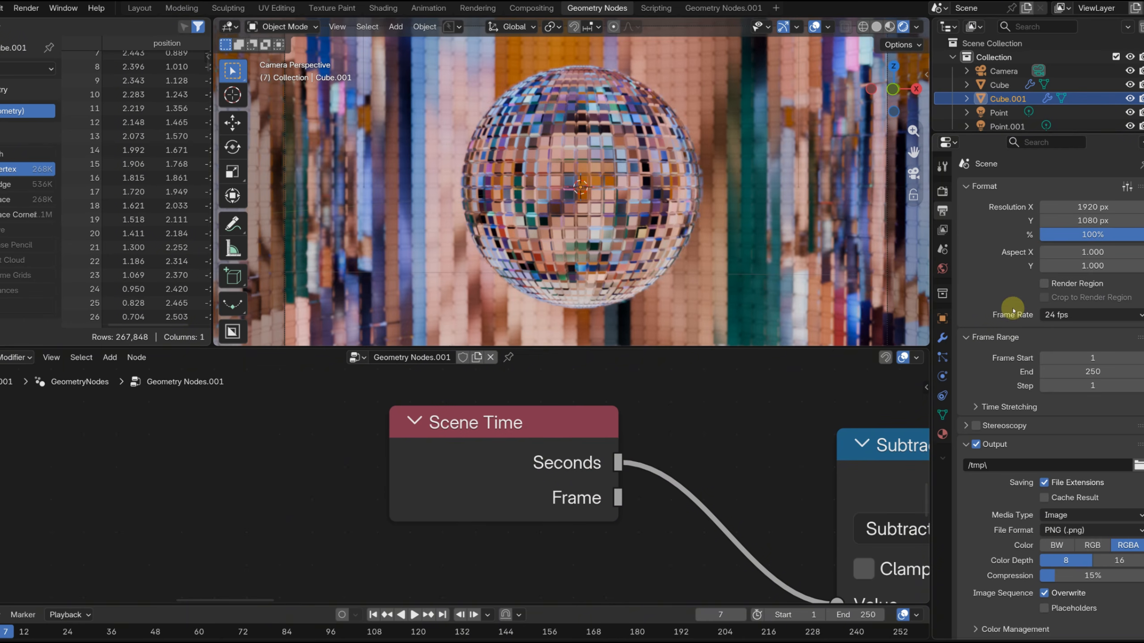
pyautogui.click(1062, 314)
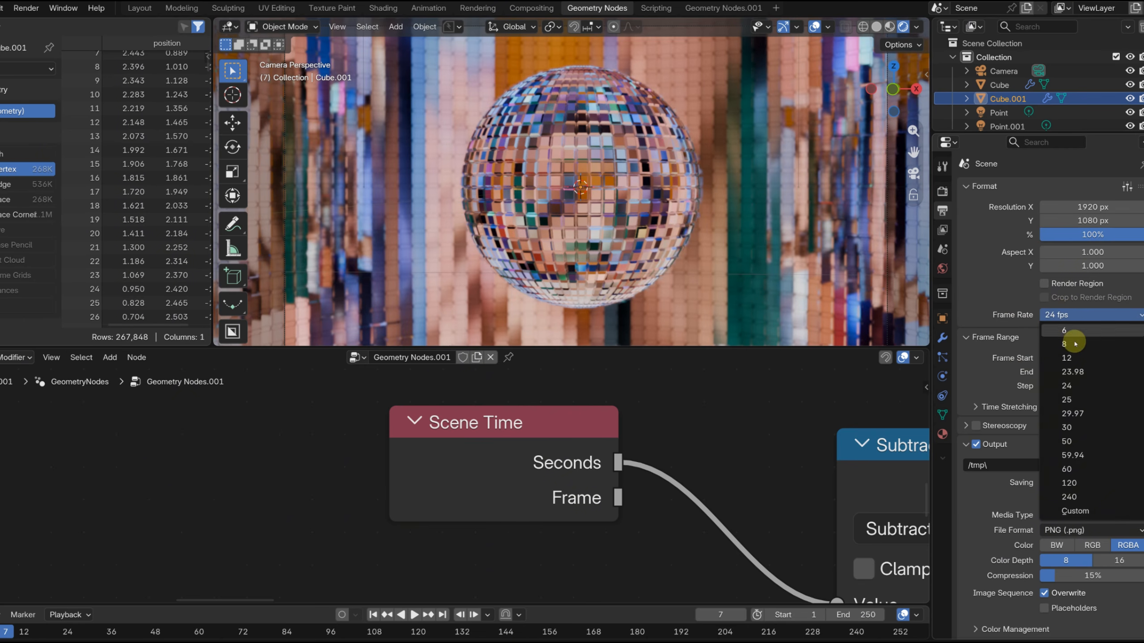
pyautogui.click(1069, 427)
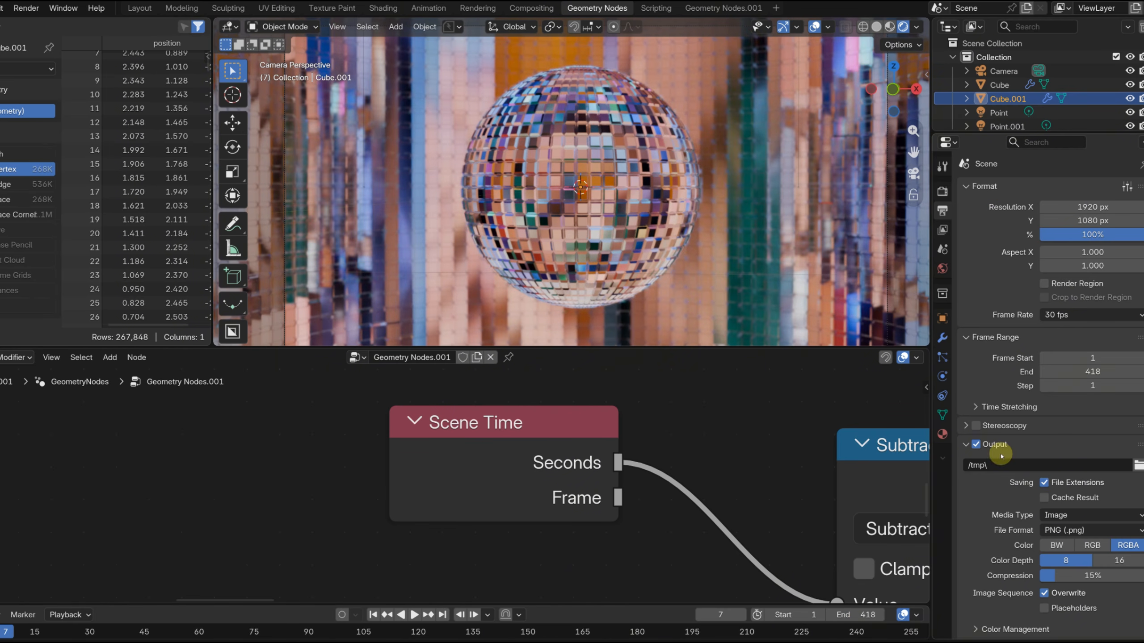
# Switch the output media type to Video and set its encoding container to MPEG-4.
pyautogui.scroll(-3, 1000, 454)
pyautogui.click(1055, 461)
pyautogui.click(1067, 512)
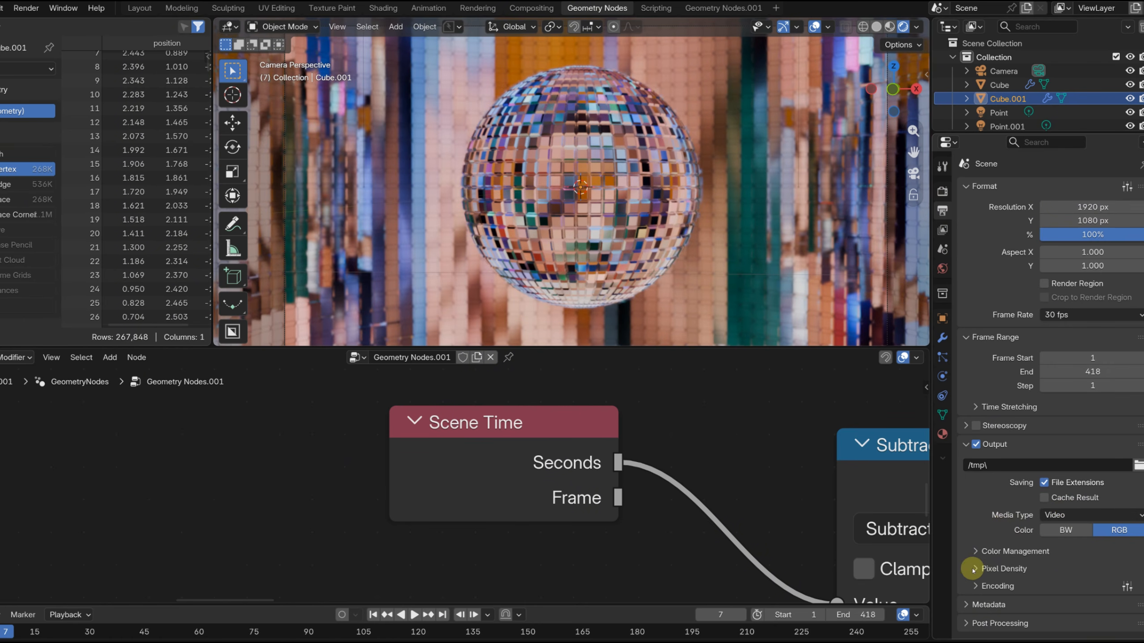
pyautogui.click(990, 586)
pyautogui.scroll(-8, 991, 586)
pyautogui.click(1083, 437)
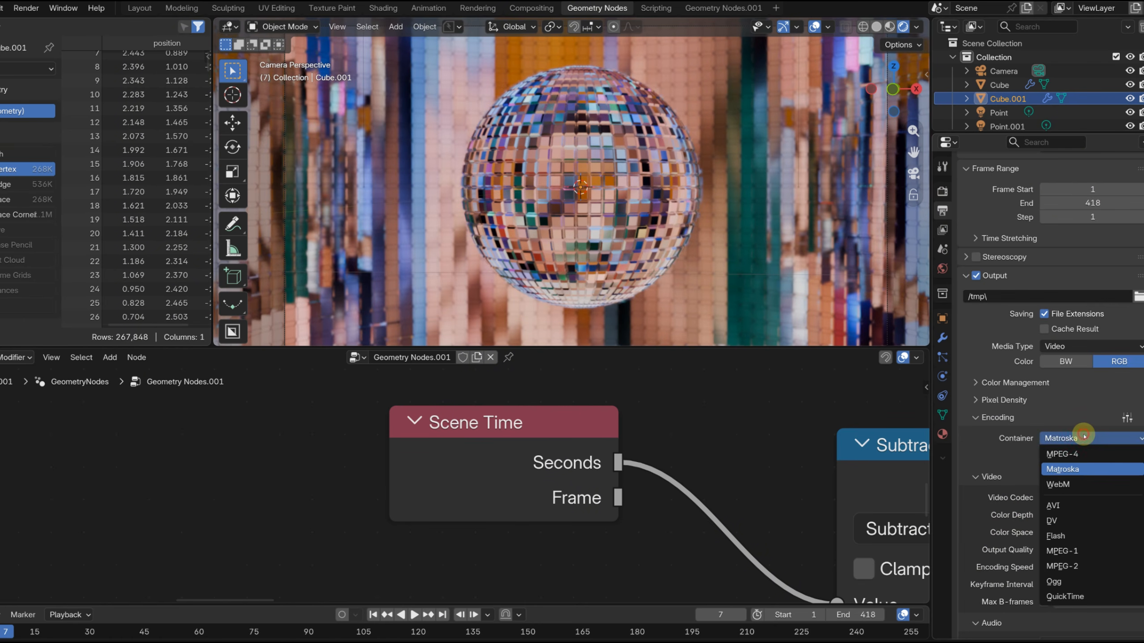
pyautogui.click(1075, 455)
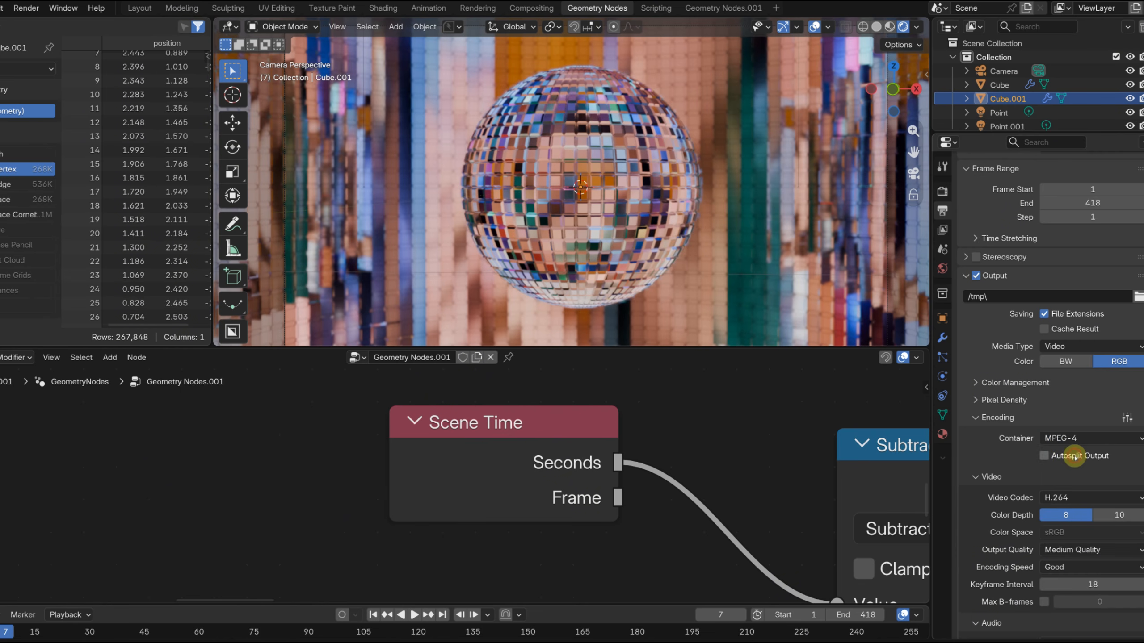
# Set the output's audio codec to MP3.
pyautogui.scroll(-3, 1005, 469)
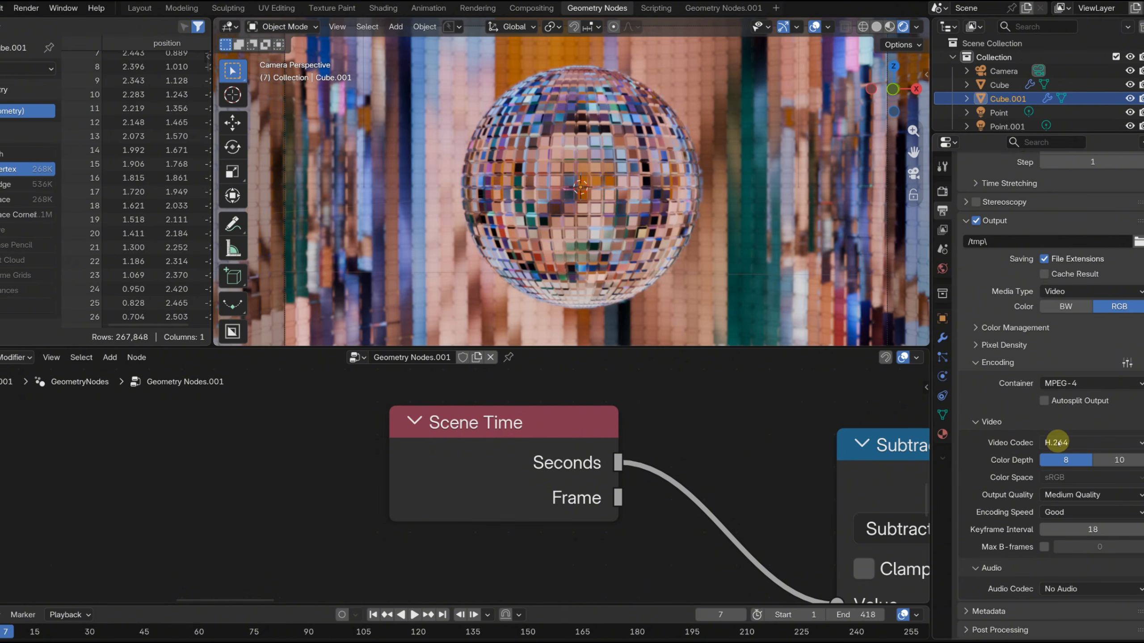
pyautogui.click(1059, 588)
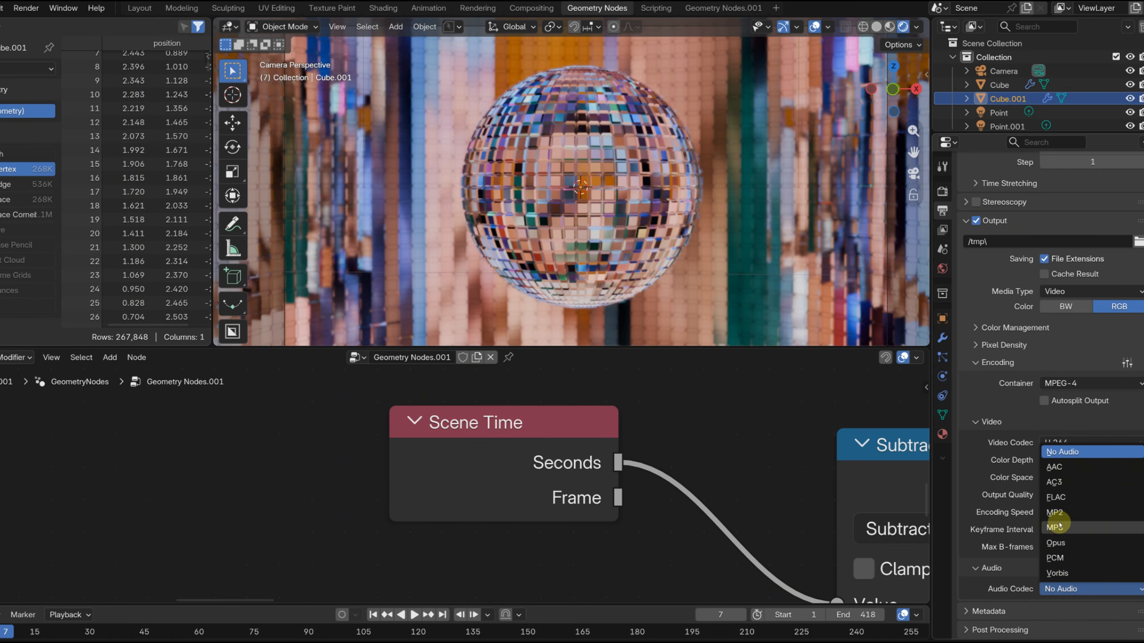
pyautogui.click(1054, 527)
pyautogui.scroll(-3, 1019, 550)
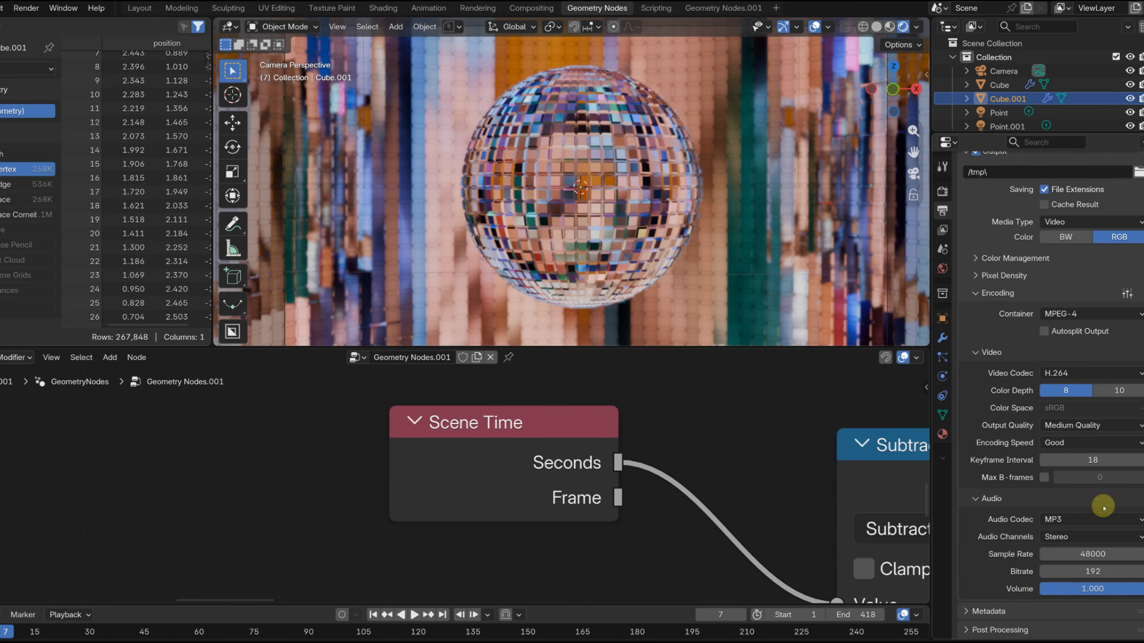
pyautogui.scroll(10, 977, 560)
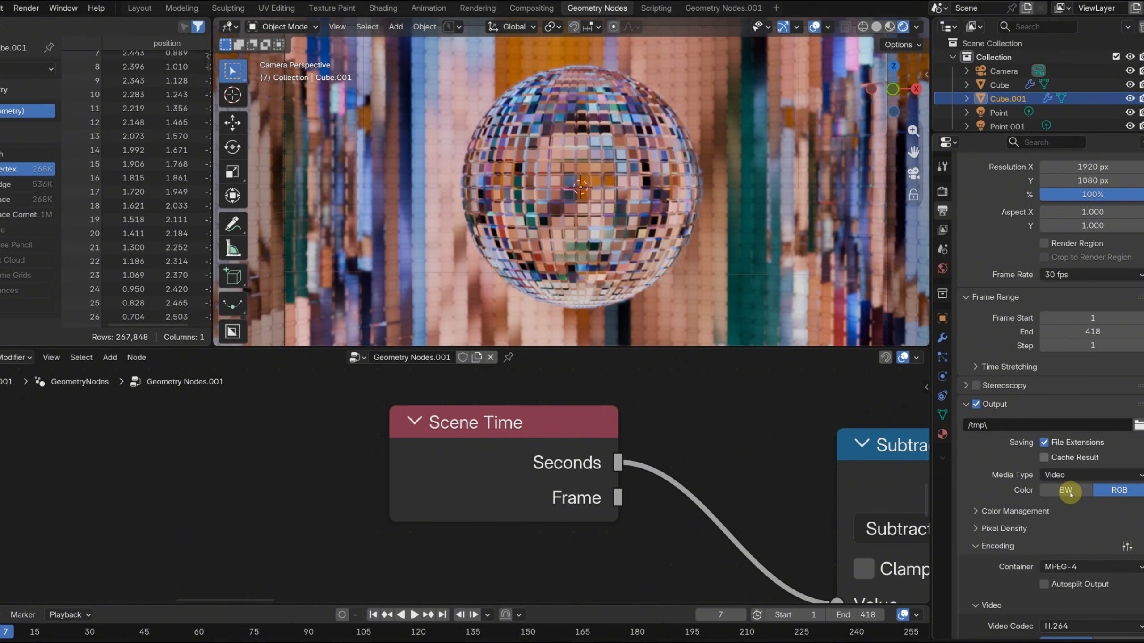
# Search the extensions preferences for "shut", examine the Shutdown after render add-on's details and locate its option in the render settings.
pyautogui.click(8, 12)
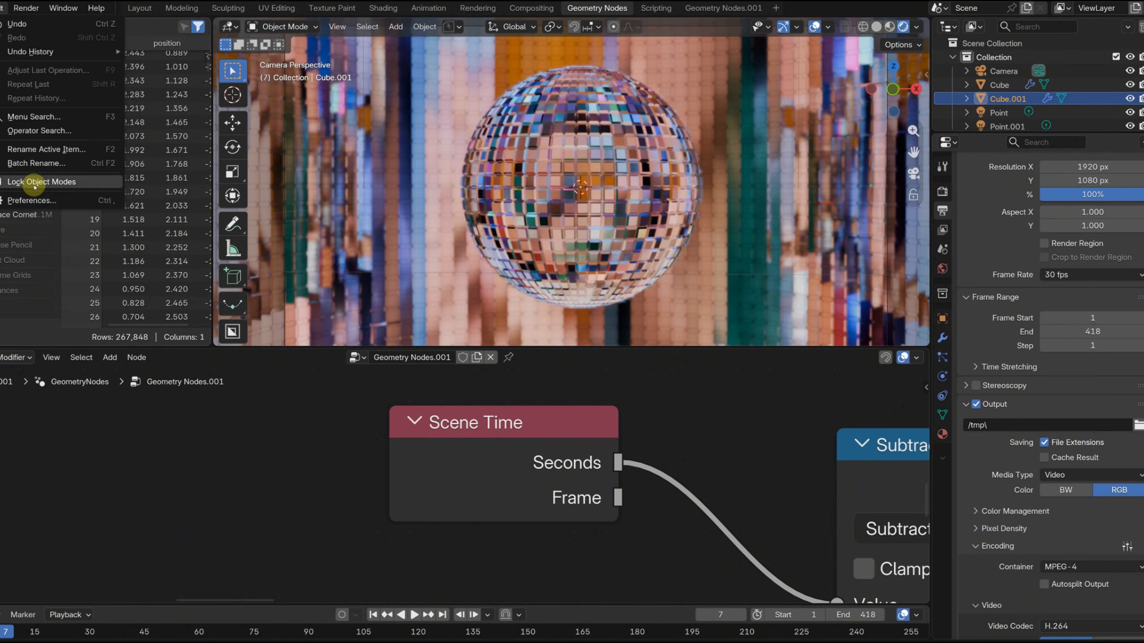
pyautogui.click(26, 185)
pyautogui.click(121, 18)
pyautogui.write('shut')
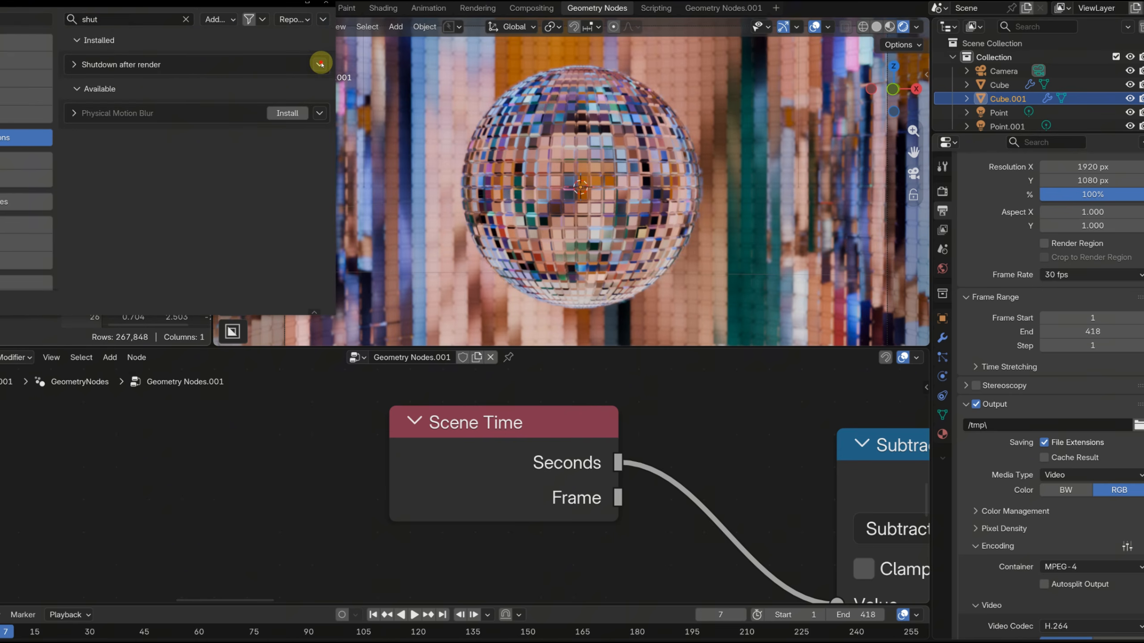
pyautogui.click(321, 64)
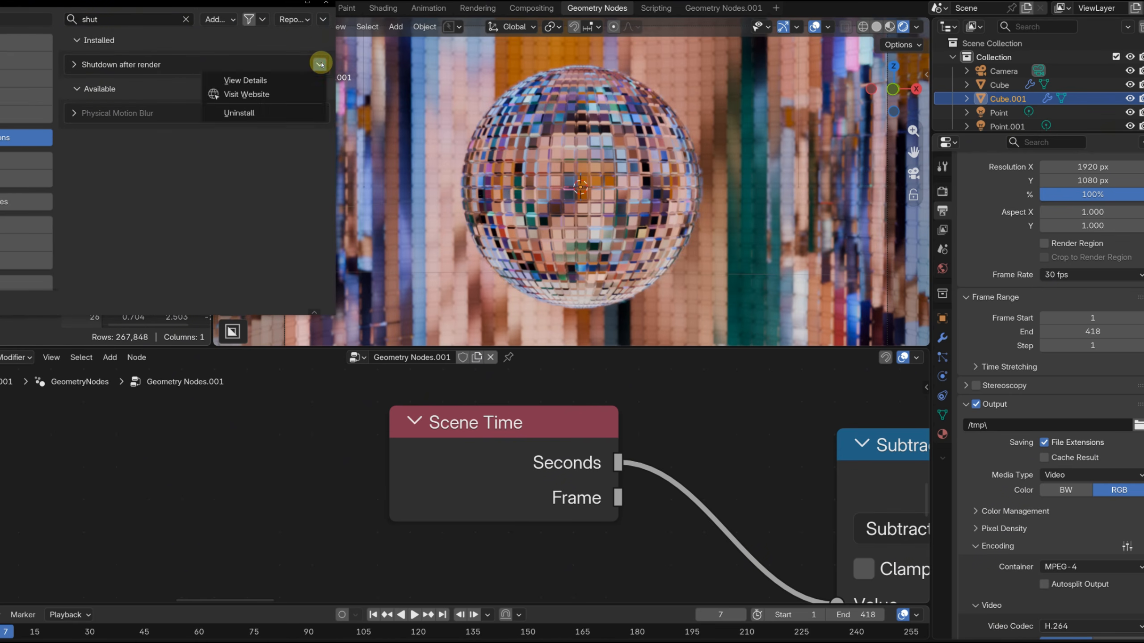
pyautogui.click(77, 64)
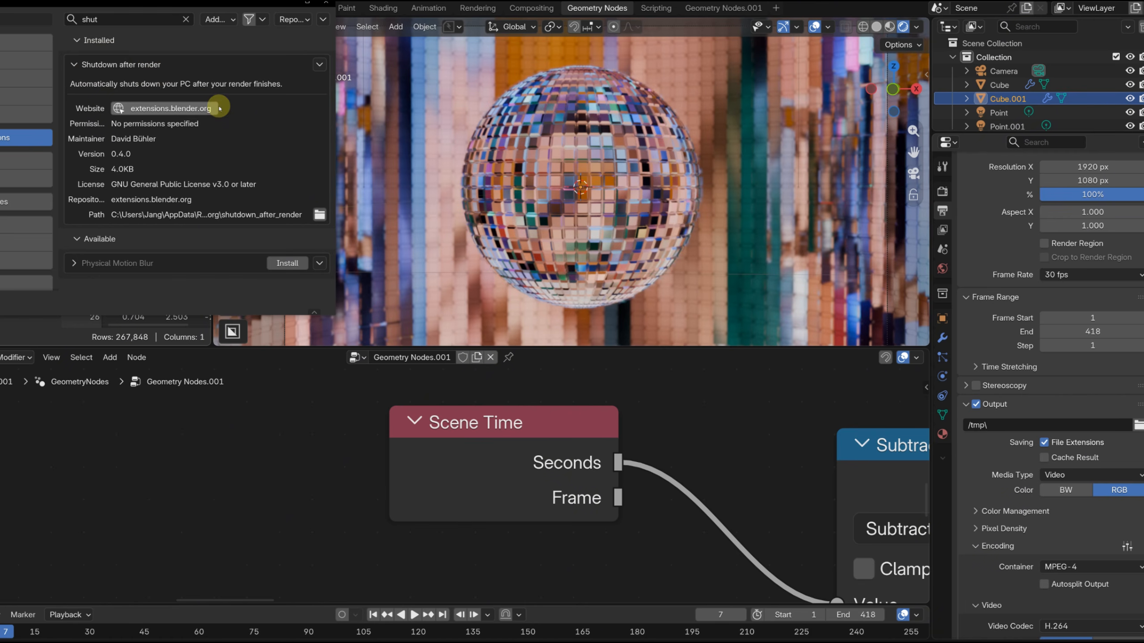
pyautogui.click(942, 191)
pyautogui.scroll(-10, 999, 337)
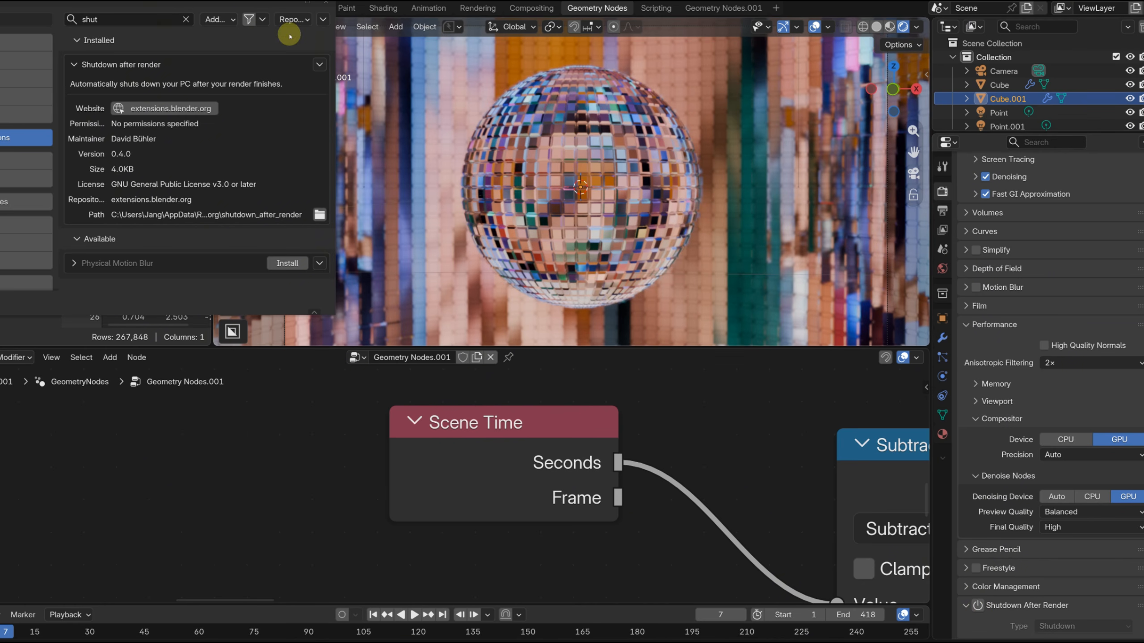
# Close the preferences and start rendering the animation.
pyautogui.click(326, 2)
pyautogui.click(25, 7)
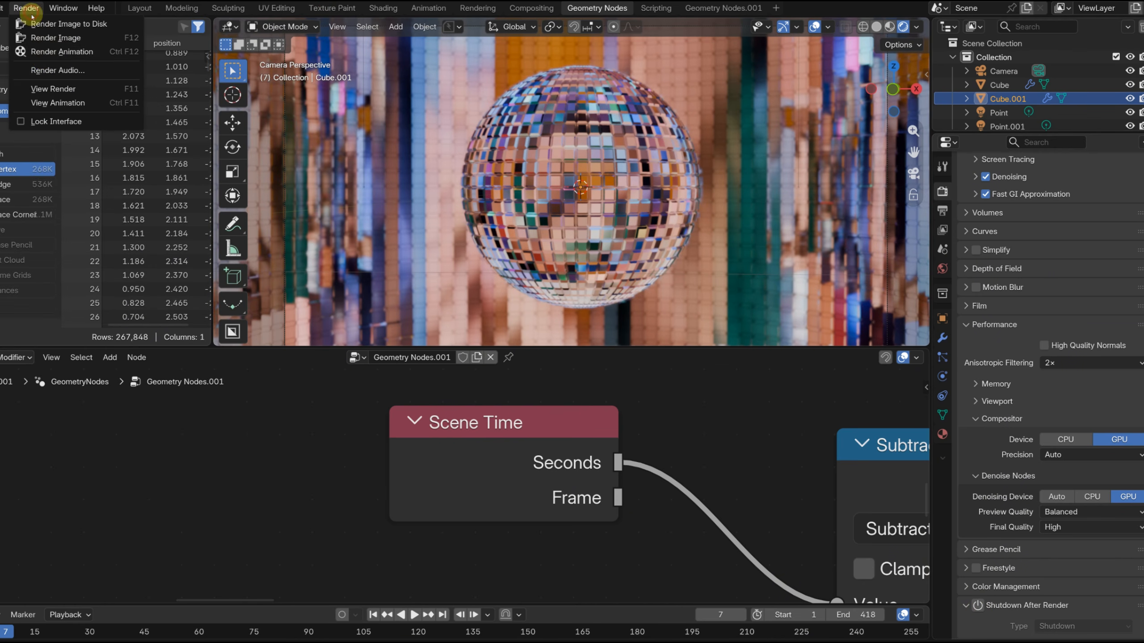
pyautogui.click(75, 52)
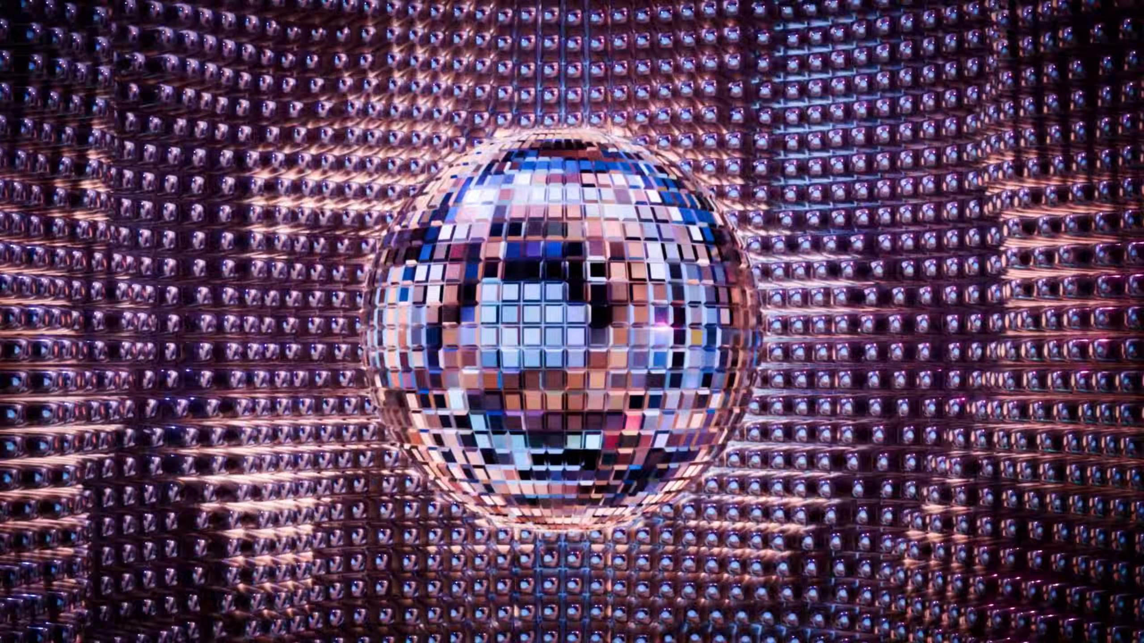